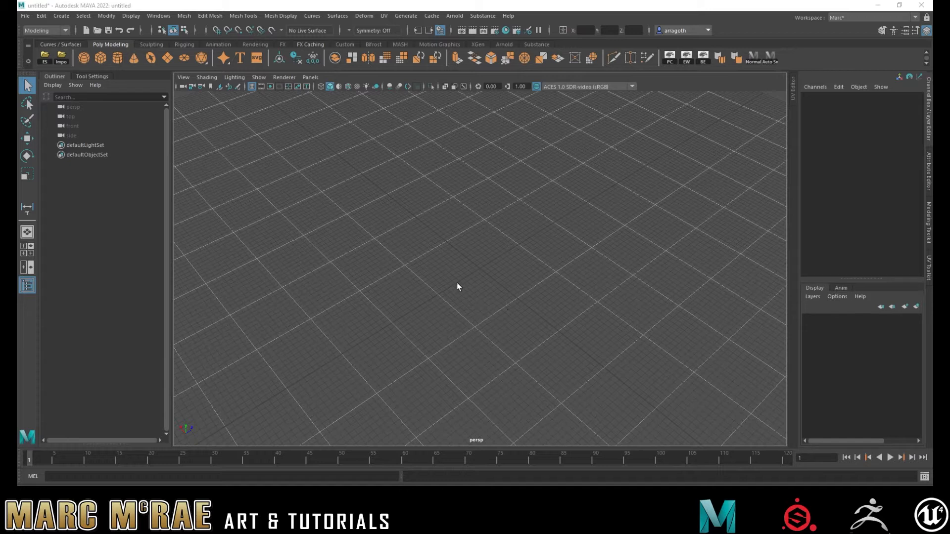
- Create a polygon cube at the grid origin and clear the selection
right_click_drag(480, 275, 481, 280, "shift")
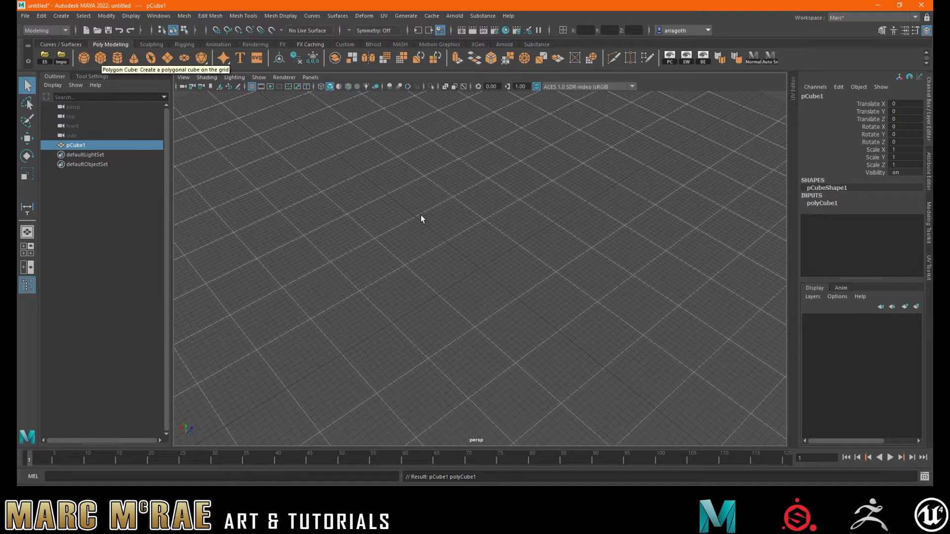
scroll(486, 253, "down", 10)
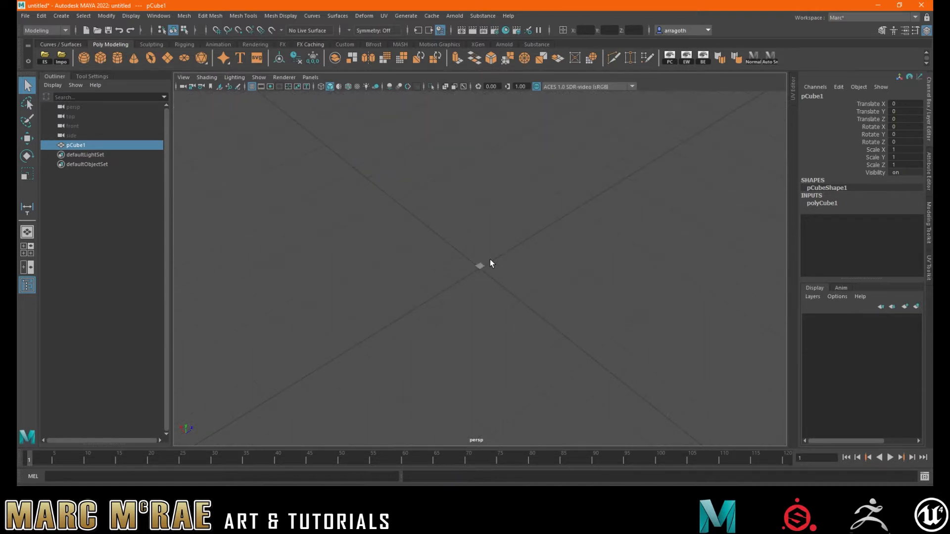
scroll(491, 260, "up", 5)
scroll(491, 260, "down", 5)
scroll(488, 259, "up", 10)
scroll(480, 261, "down", 3)
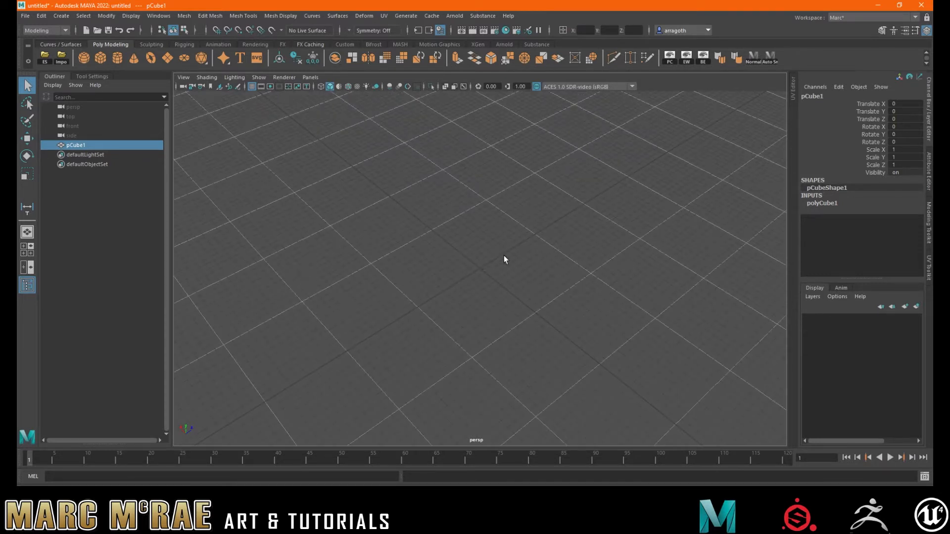
left_click(492, 232)
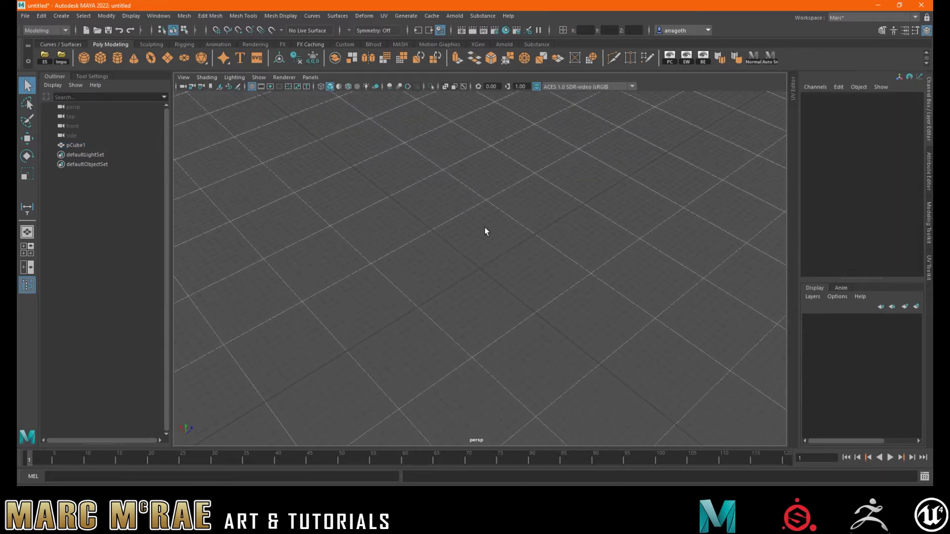
- Open the grid options to review the grid's length and width, line spacing and subdivisions
scroll(524, 241, "down", 10)
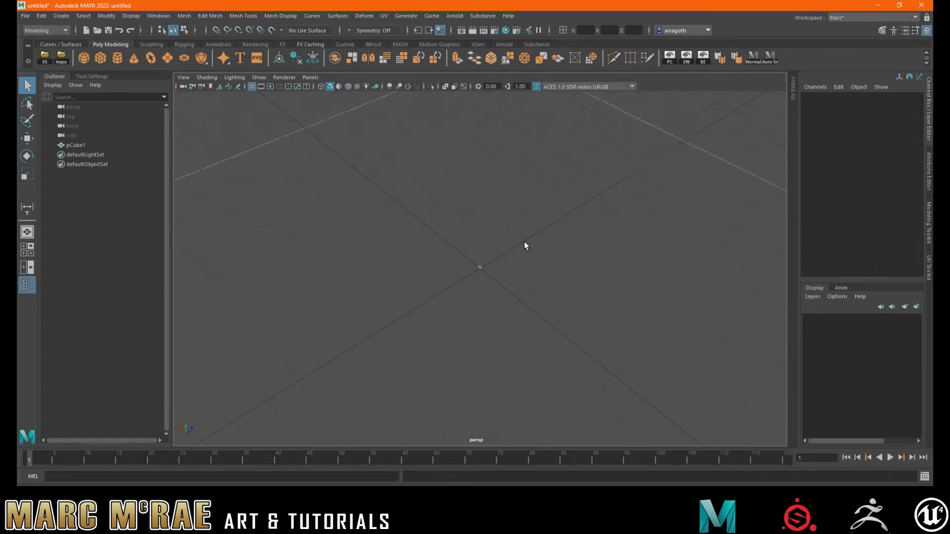
scroll(524, 242, "down", 5)
left_click(132, 16)
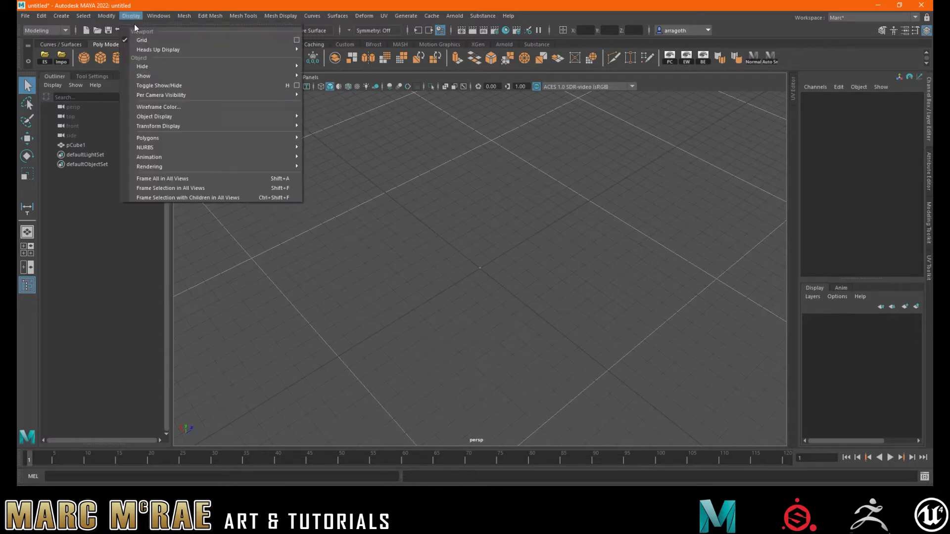
left_click(296, 40)
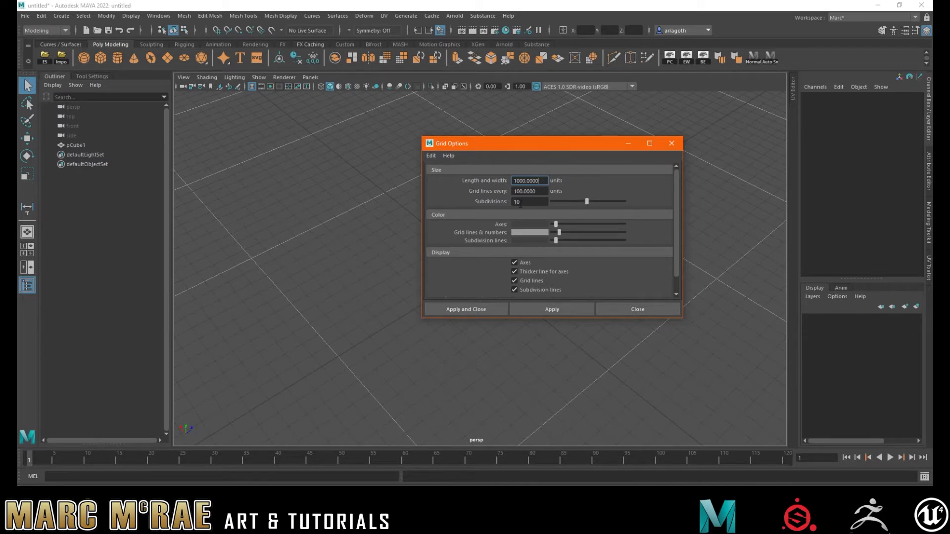
- Check the linear working units in the preferences' general settings, then review the grid subdivisions and close the grid options
left_click(158, 16)
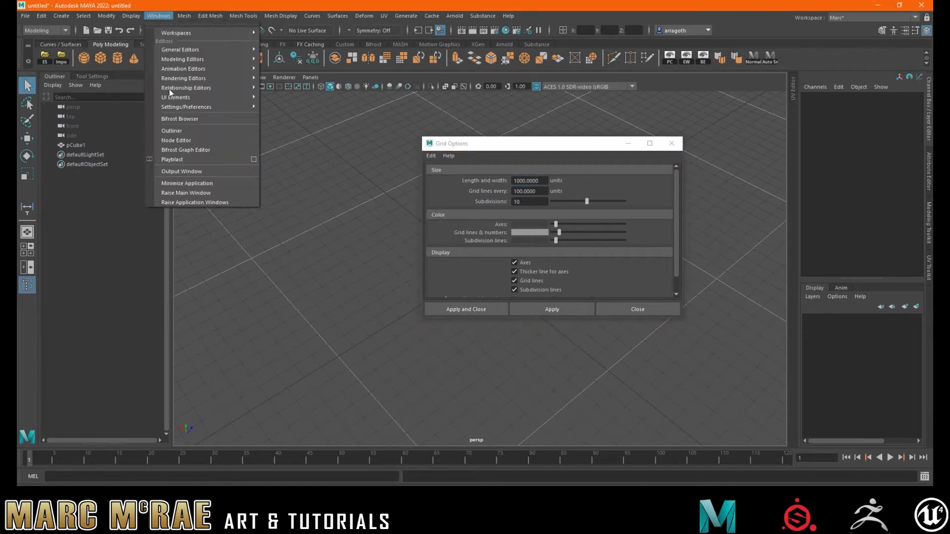
mouse_move(172, 110)
left_click(290, 108)
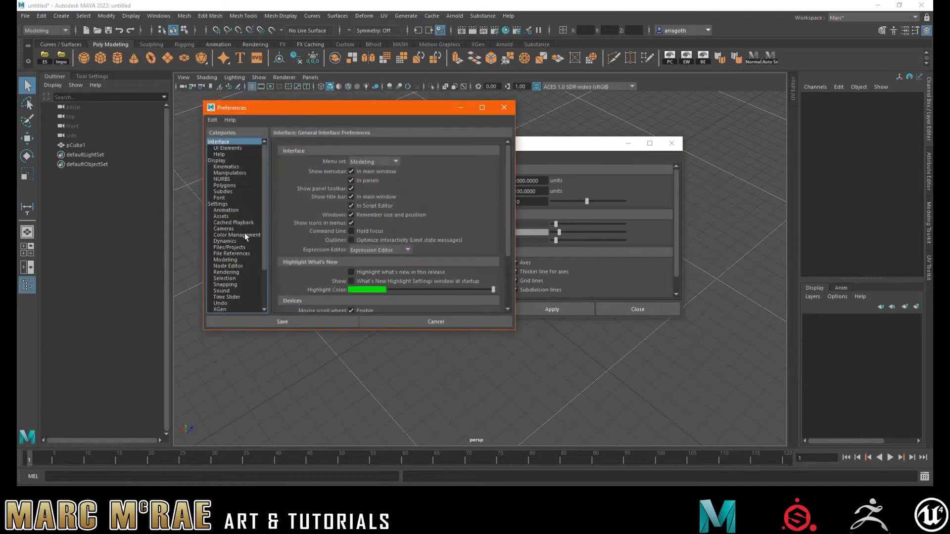
left_click(220, 204)
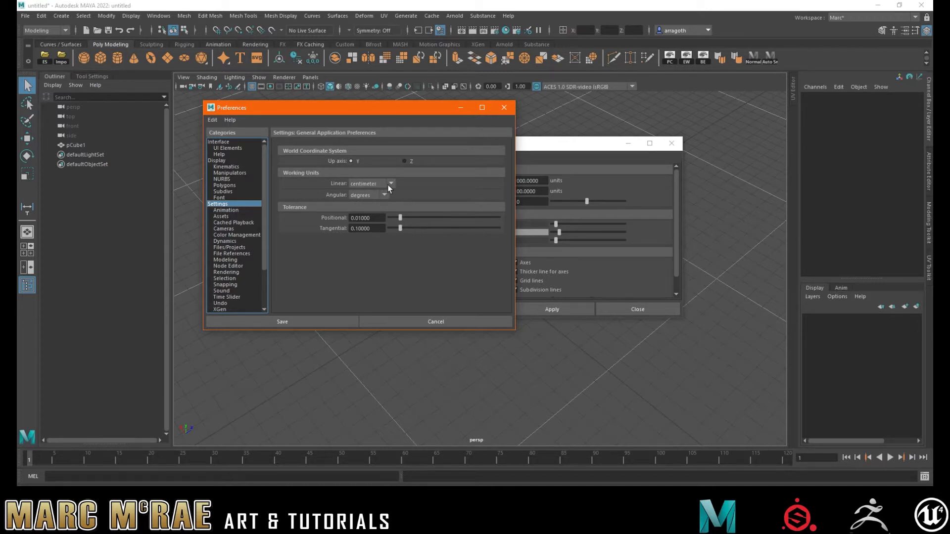
left_click(505, 107)
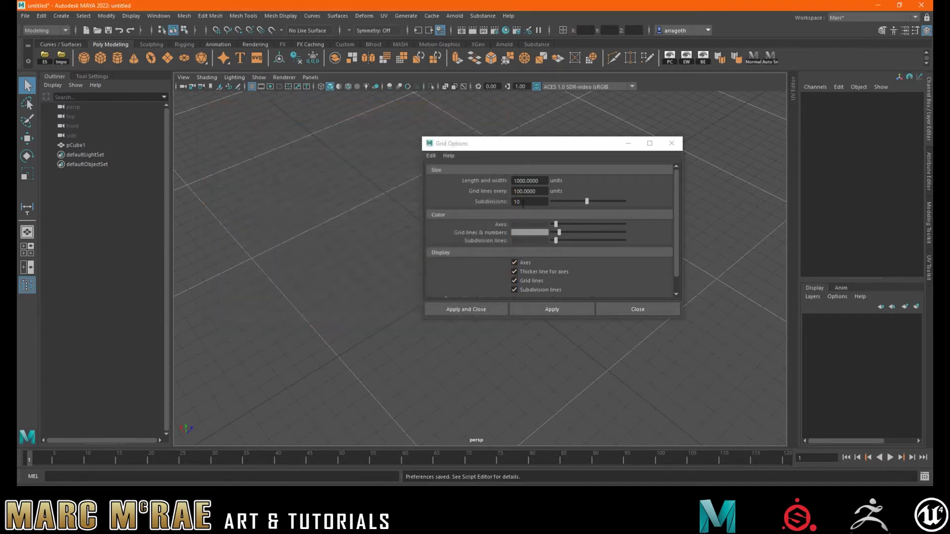
left_click(522, 203)
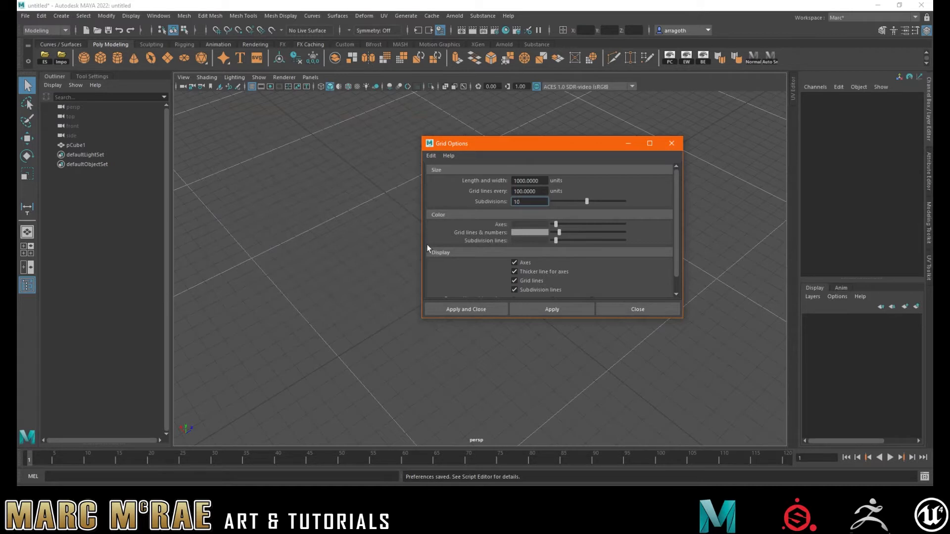
left_click(630, 309)
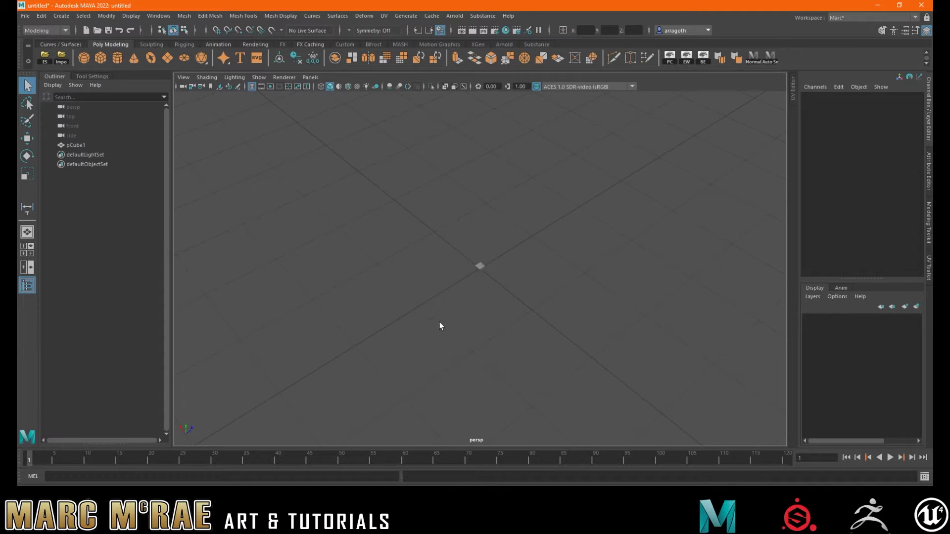
- Select the cube at the origin and set its Scale X, Y and Z to 10
left_click(481, 267)
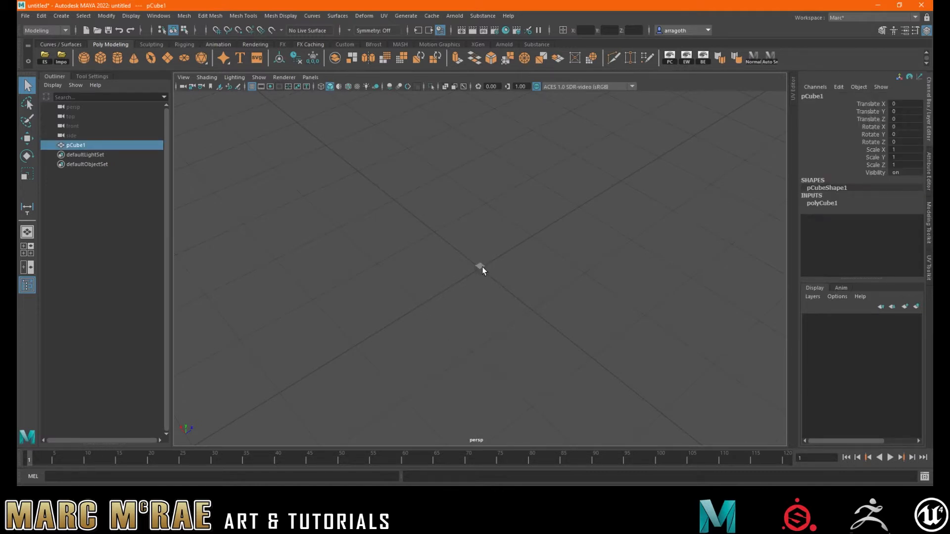
double_click(899, 157)
double_click(898, 165)
key("Return")
left_click_drag(899, 149, 905, 164)
type("10")
key("Return")
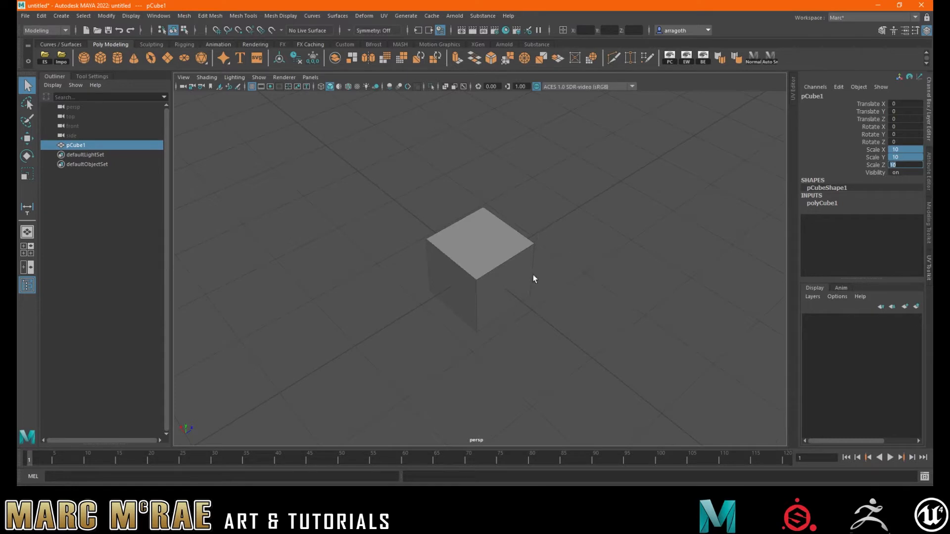
- Examine the scaled cube's size against the grid squares in the perspective view
scroll(548, 285, "down", 5)
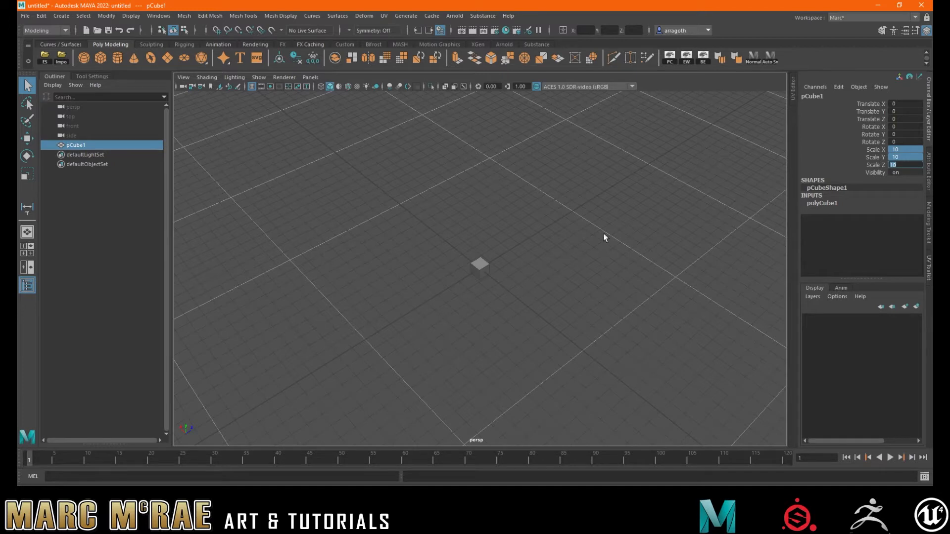
key("f")
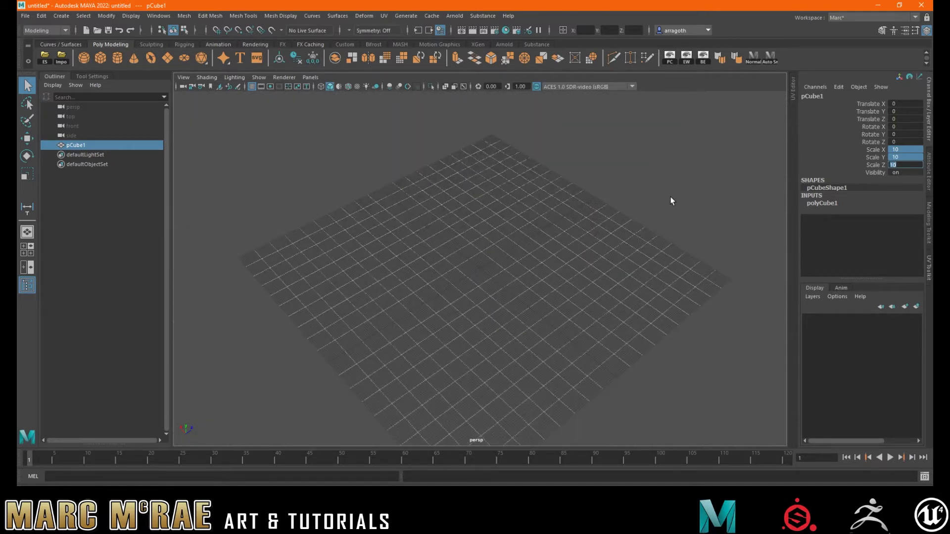
scroll(506, 316, "up", 15)
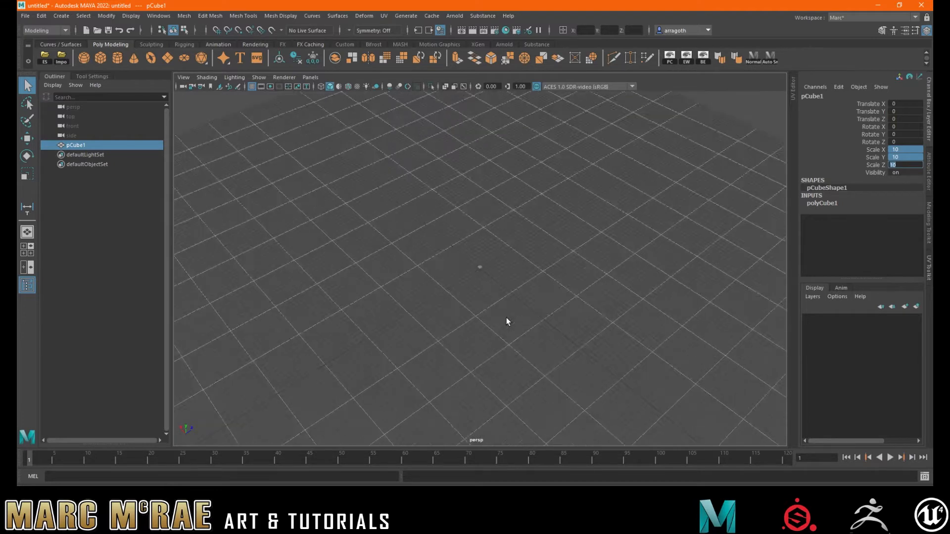
scroll(506, 321, "down", 4)
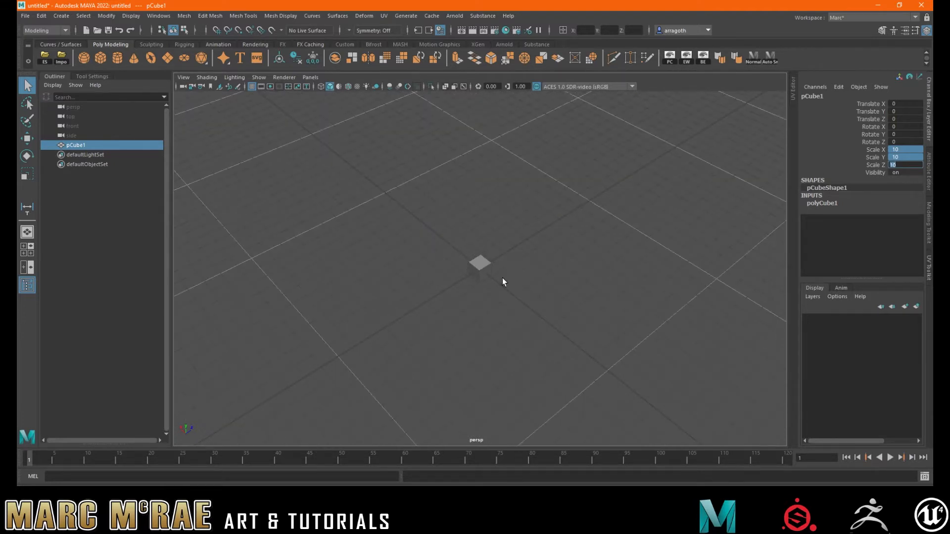
scroll(530, 241, "up", 6)
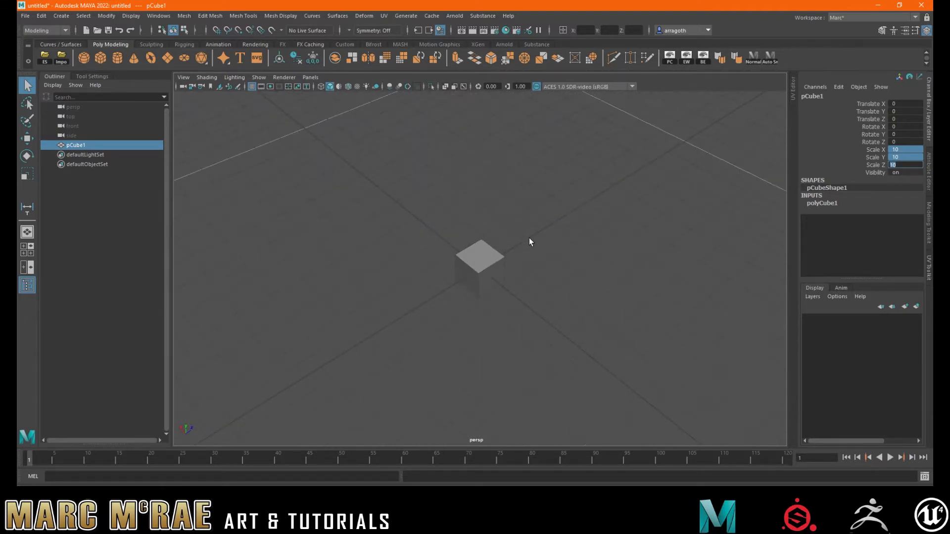
scroll(489, 254, "down", 3)
scroll(492, 265, "up", 2)
scroll(481, 260, "down", 2)
scroll(477, 261, "down", 2)
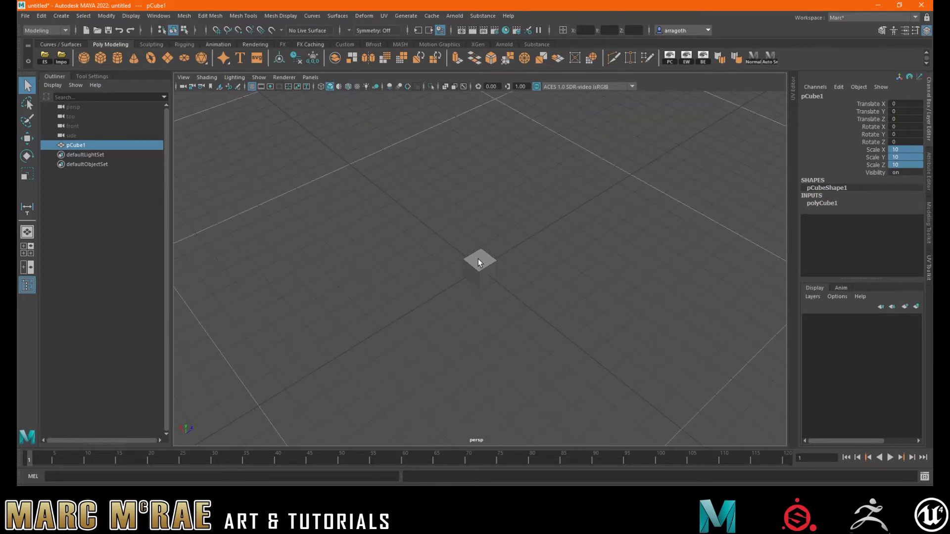
left_click_drag(492, 263, 474, 247, "alt")
- Open the front orthographic view full size and compare the cube with the grid lines and subdivisions
key("space")
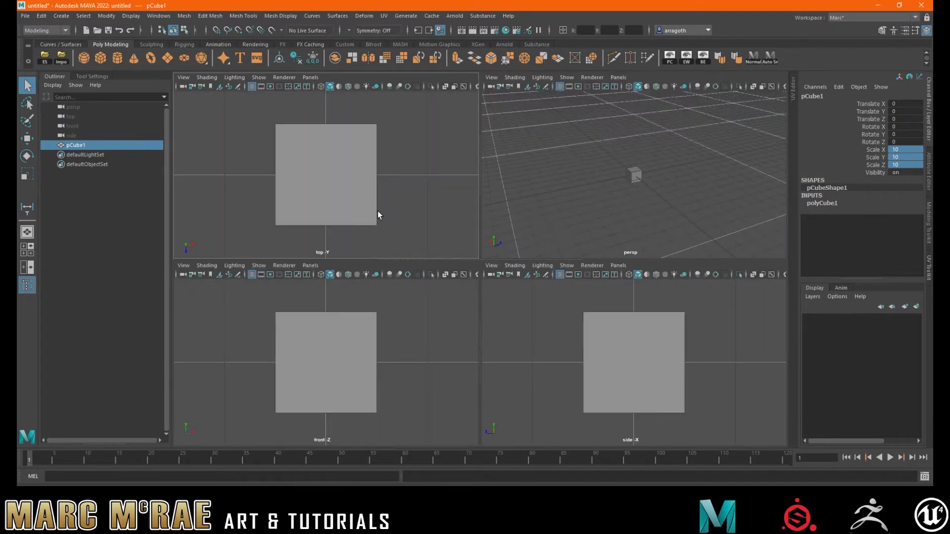
key("space")
scroll(380, 314, "up", 2)
scroll(416, 293, "down", 4)
scroll(419, 294, "down", 6)
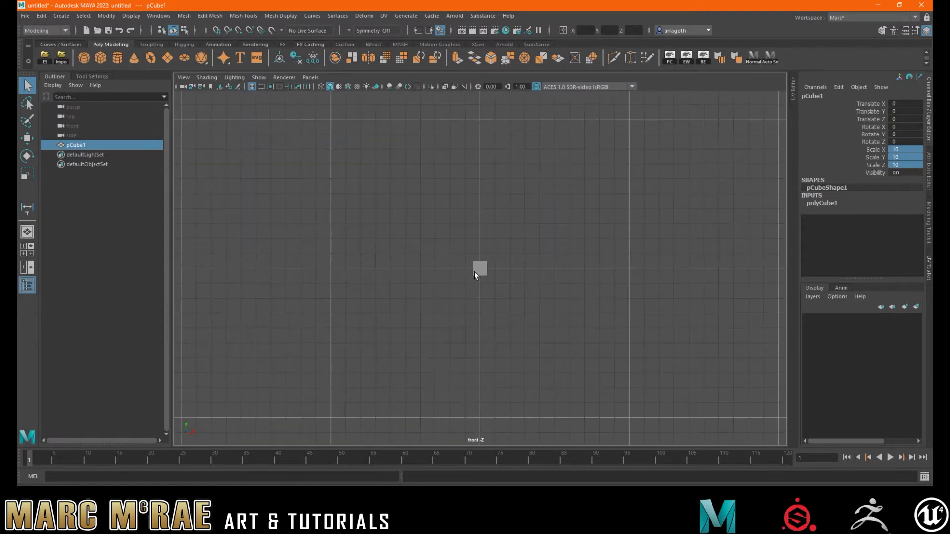
scroll(485, 266, "down", 4)
middle_click_drag(498, 218, 494, 301, "alt")
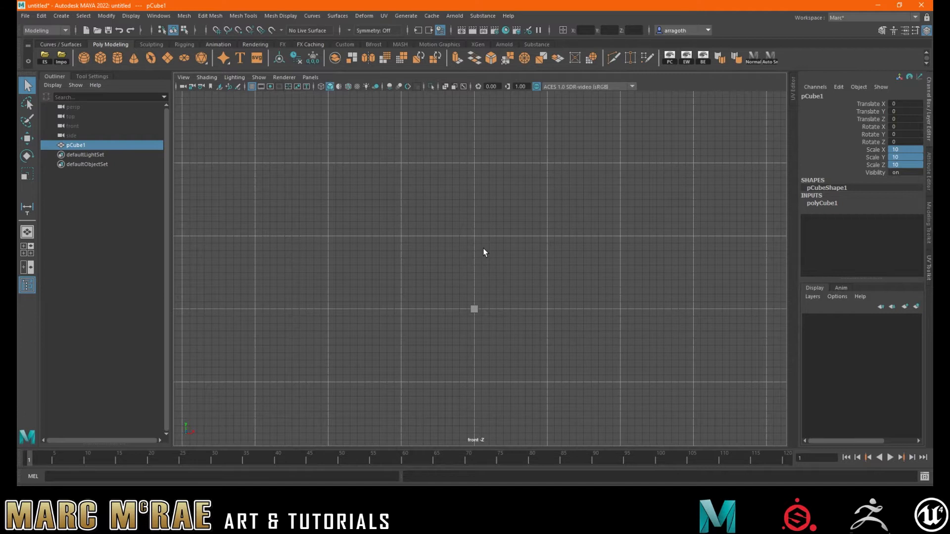
scroll(484, 249, "up", 5)
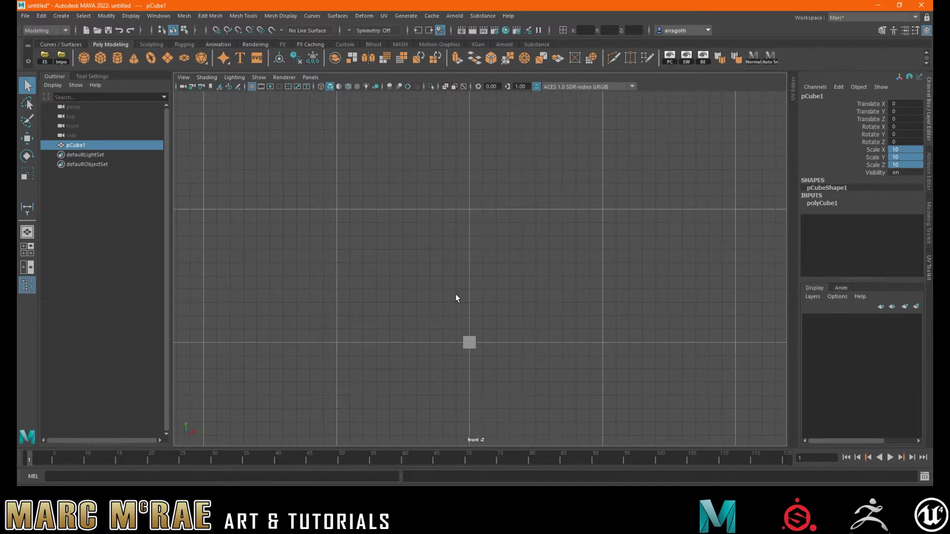
scroll(479, 267, "up", 4)
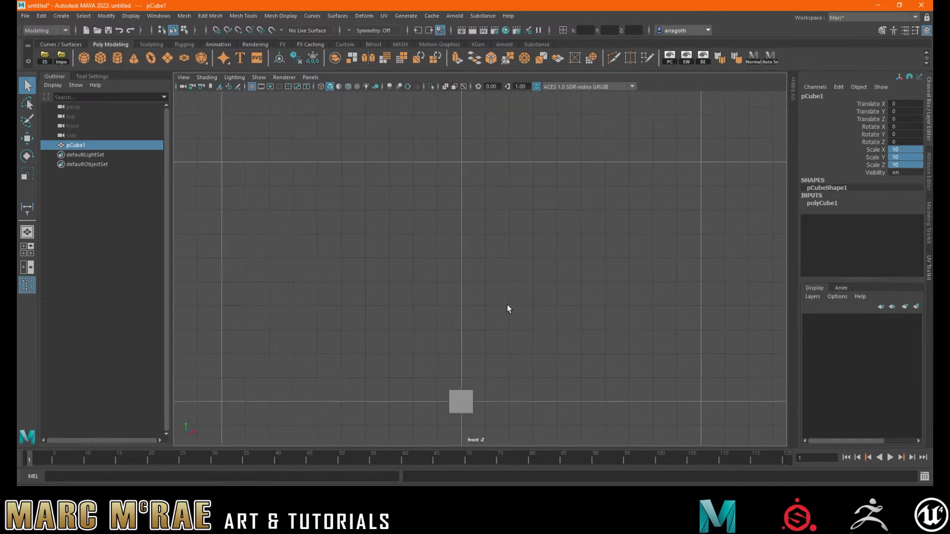
scroll(507, 304, "down", 1)
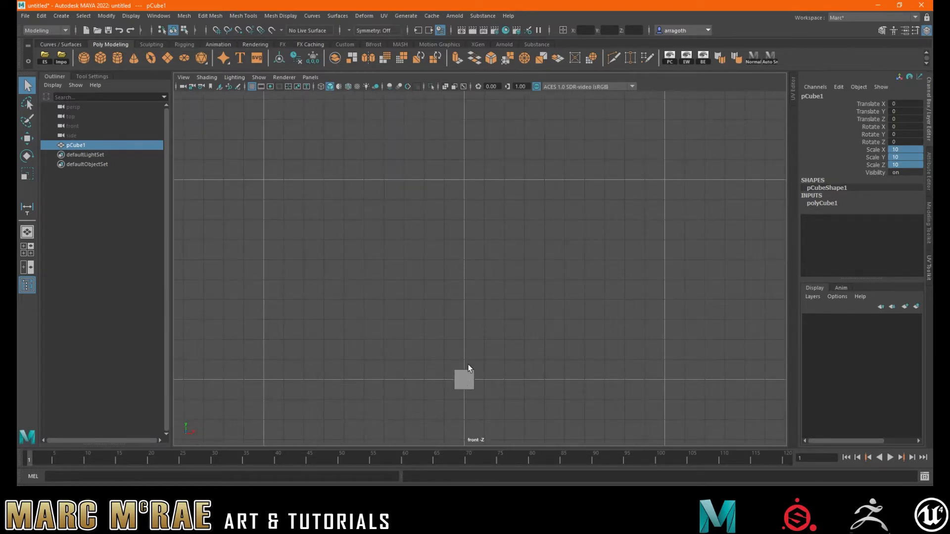
- Return to the full-size perspective view, reselect the cube and inspect it from several angles
key("space")
key("space")
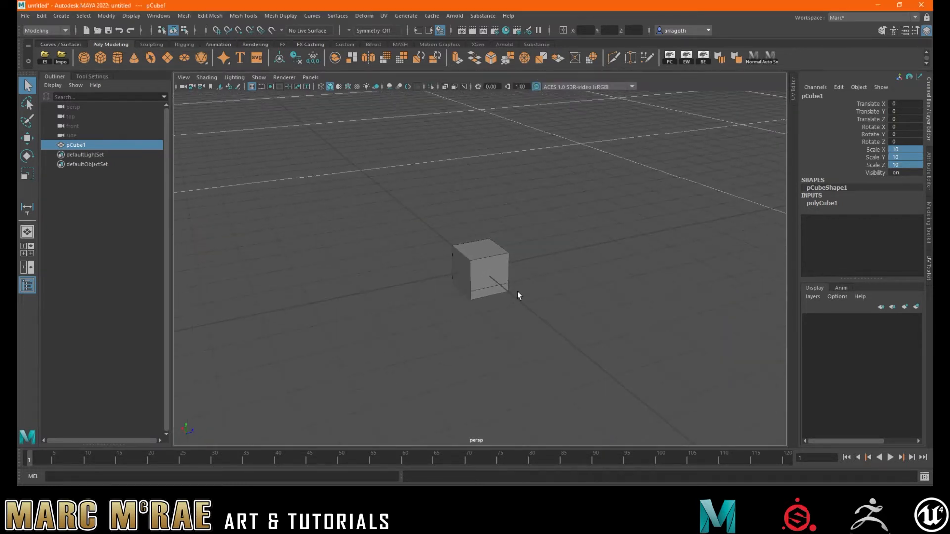
scroll(518, 291, "up", 4)
left_click_drag(560, 281, 472, 276, "alt")
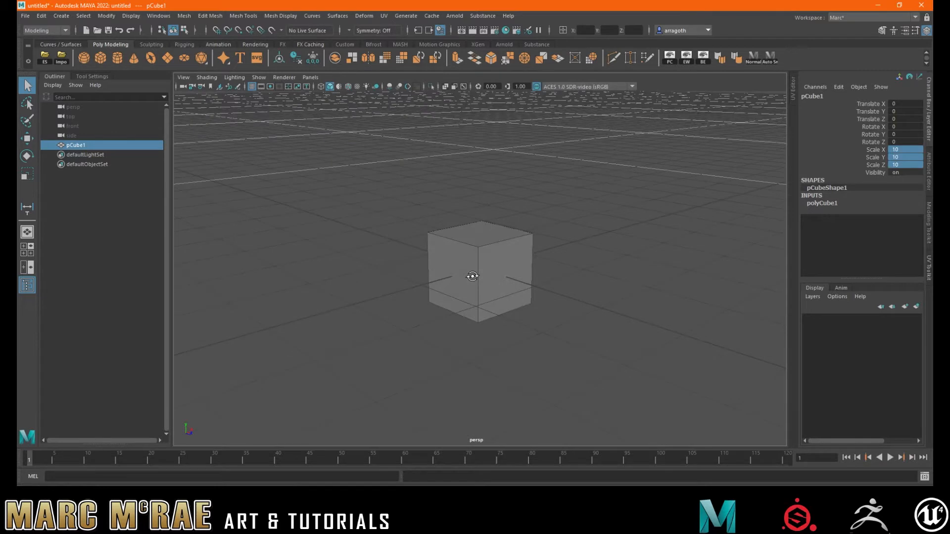
left_click(549, 238)
left_click(491, 242)
left_click_drag(491, 242, 484, 254, "alt")
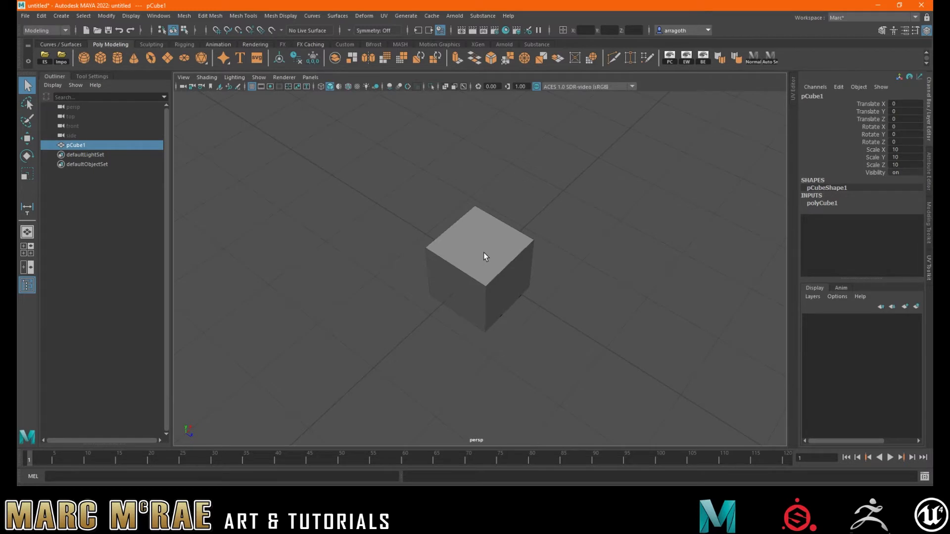
left_click_drag(484, 253, 471, 234, "alt")
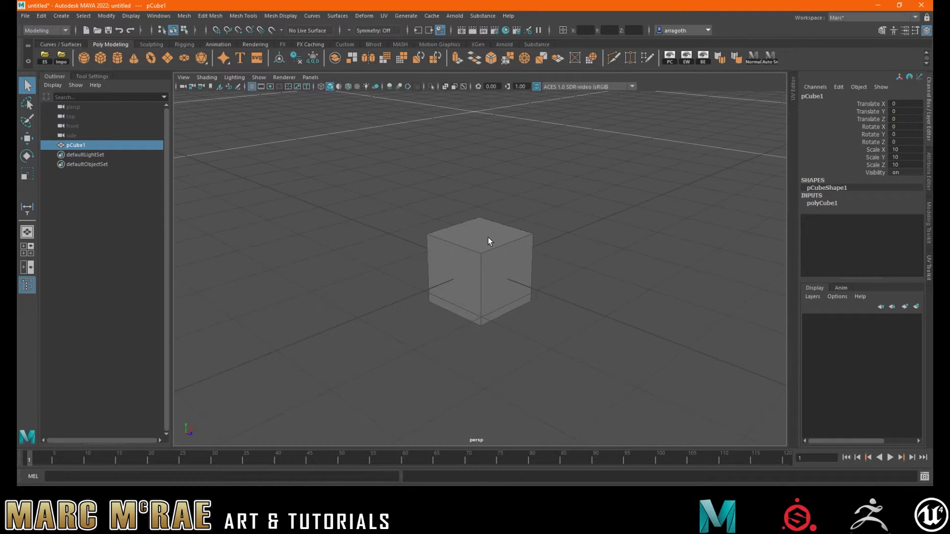
- Select all the cube's edges in edge component mode and activate the Move tool
right_click_drag(484, 242, 499, 246)
right_click_drag(497, 251, 496, 216)
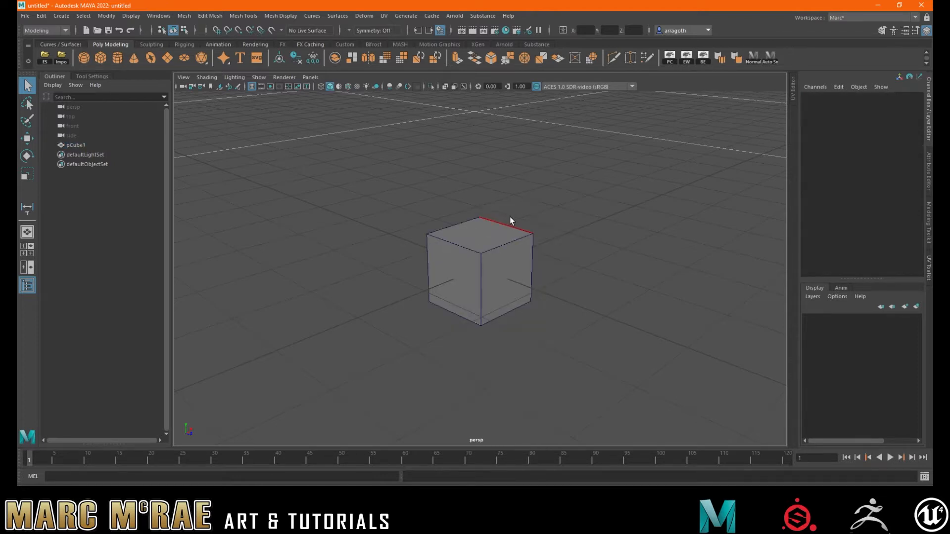
left_click_drag(391, 183, 598, 357)
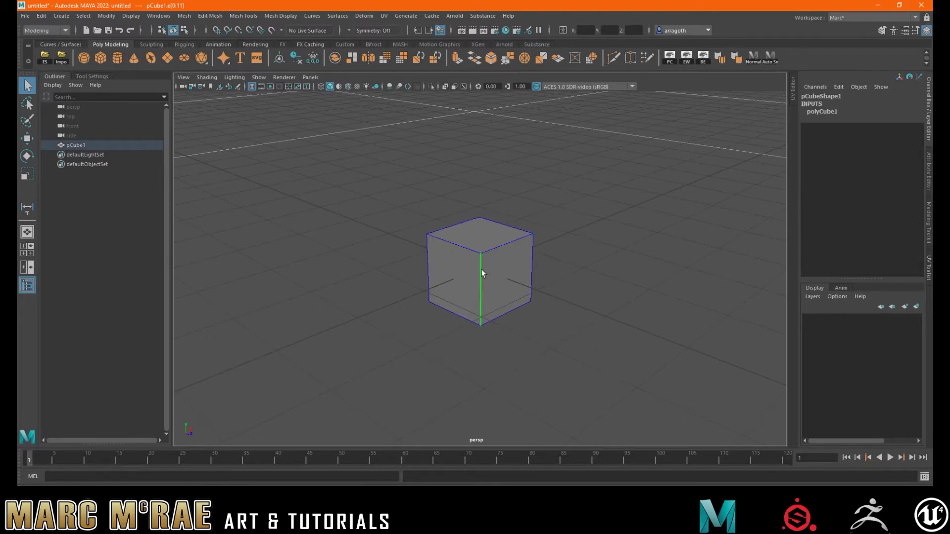
scroll(507, 275, "down", 3)
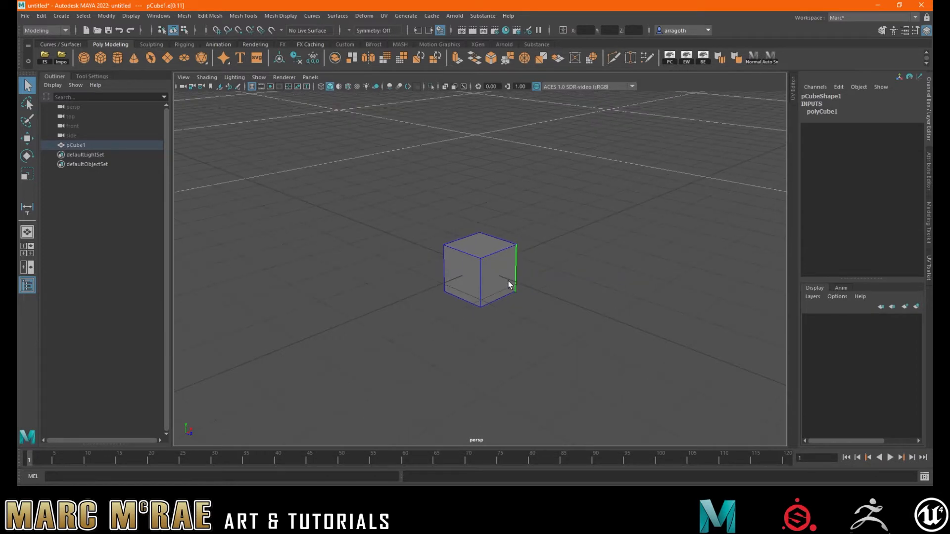
key("w")
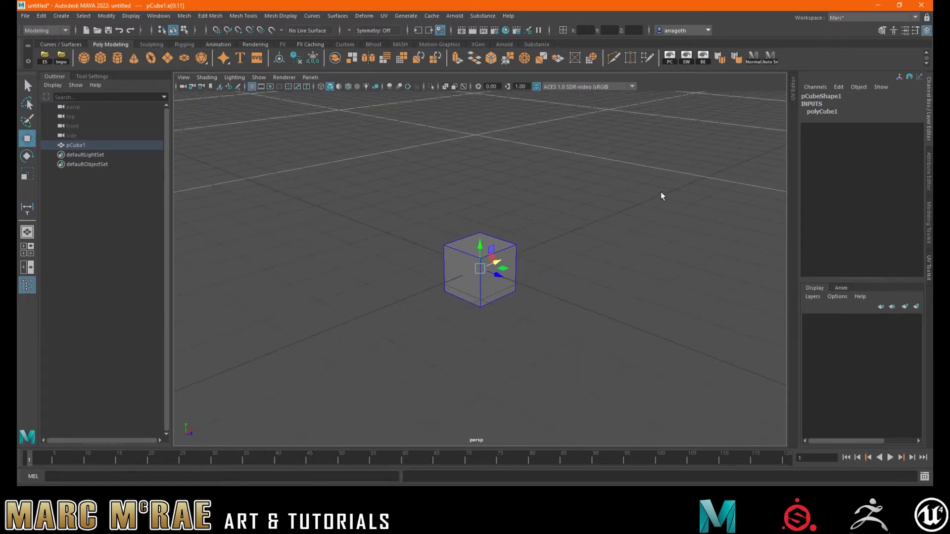
- Move all the cube's edges along the Z axis away from the origin, return to object mode and select the cube
left_click_drag(497, 275, 607, 321)
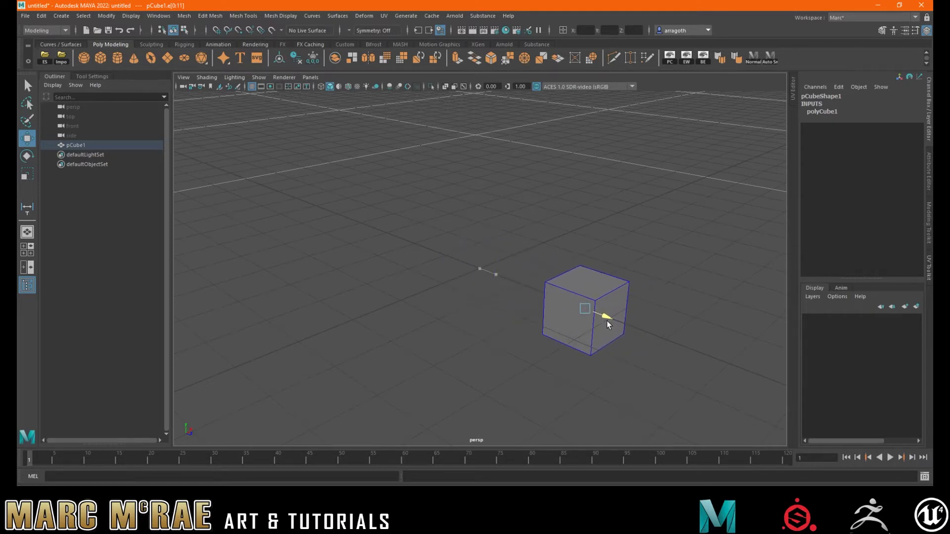
left_click(645, 231)
right_click_drag(643, 232, 679, 222)
left_click(680, 221)
left_click(620, 296)
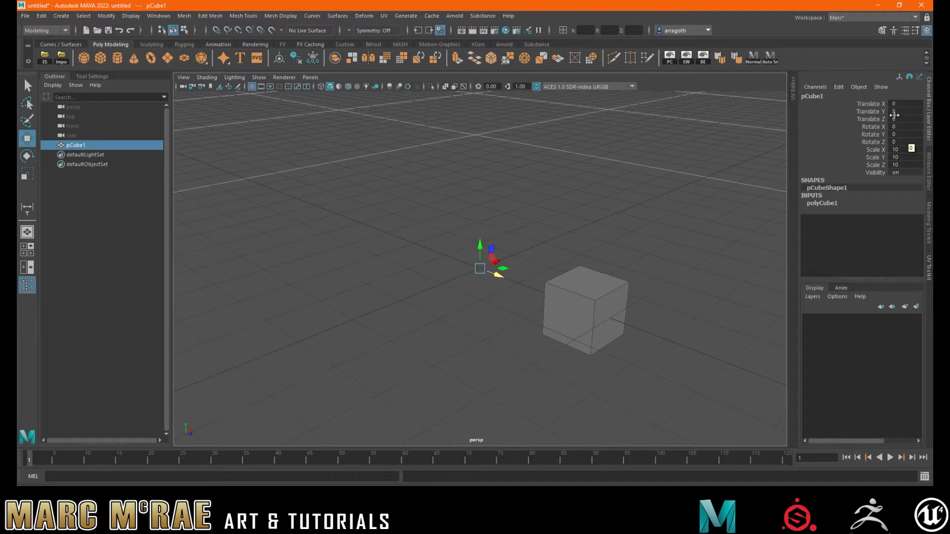
- Try moving the whole cube along Z by about -24.98 to bring its geometry back to the origin, and undo the move
left_click_drag(526, 259, 661, 376)
right_click_drag(601, 287, 630, 232)
left_click_drag(503, 277, 414, 251)
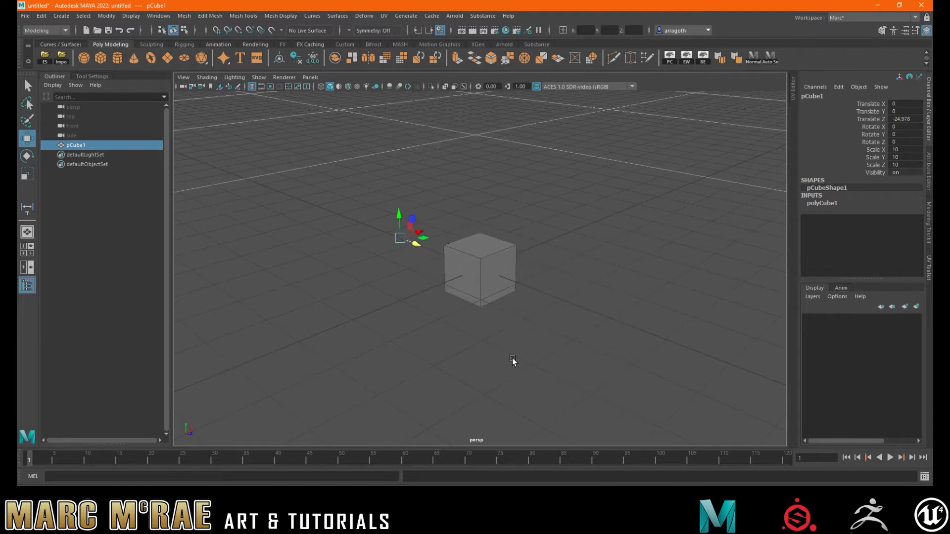
key("ctrl+z")
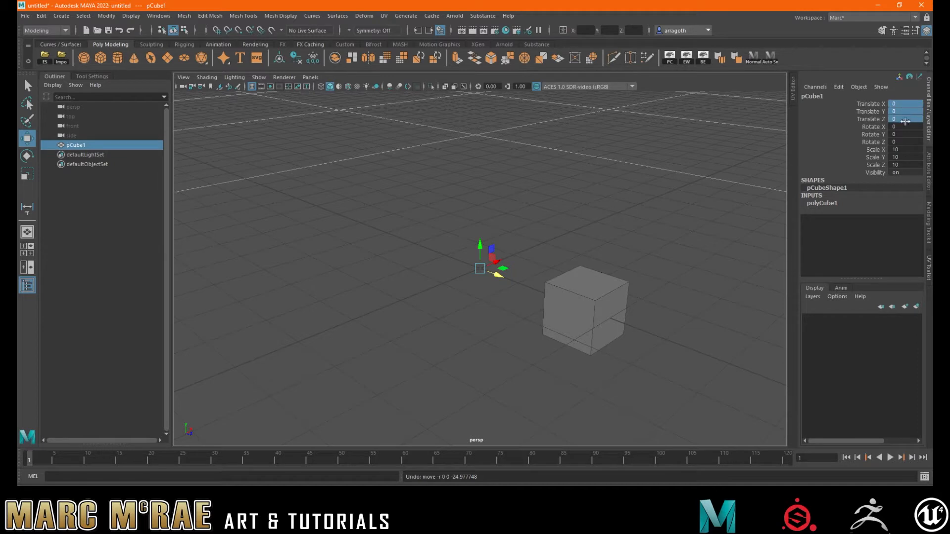
- Examine the offset between the cube's geometry and its pivot at the grid origin from several angles
left_click(546, 277)
left_click(565, 292)
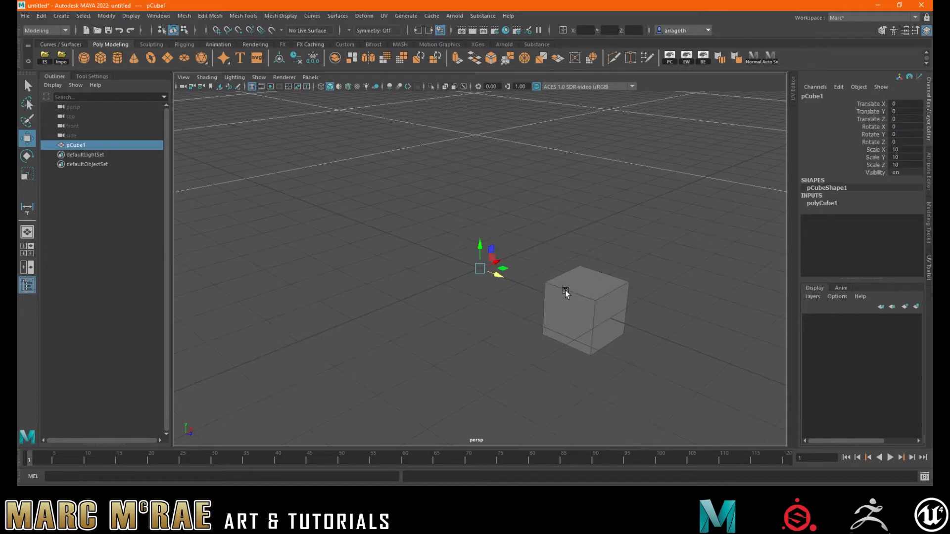
left_click(479, 269)
left_click_drag(541, 253, 561, 257, "alt")
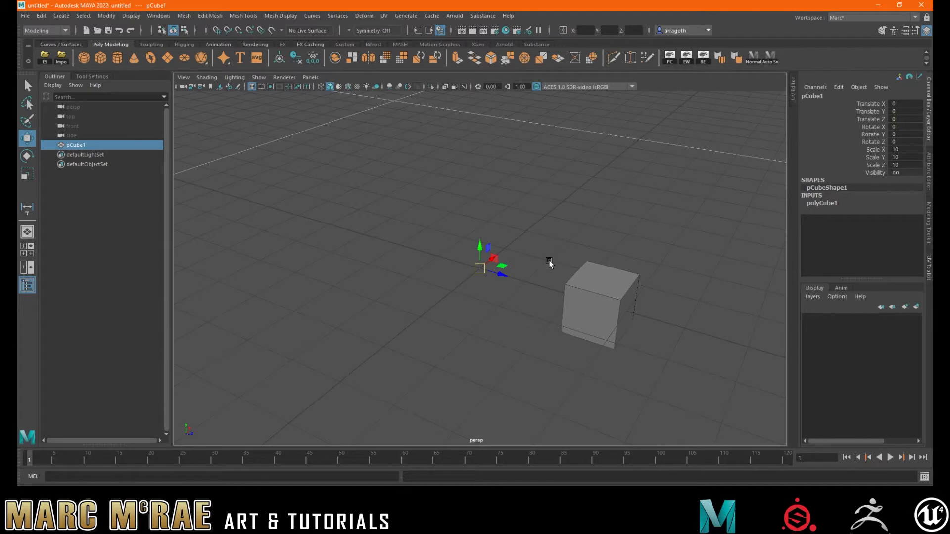
left_click_drag(554, 251, 621, 268, "alt")
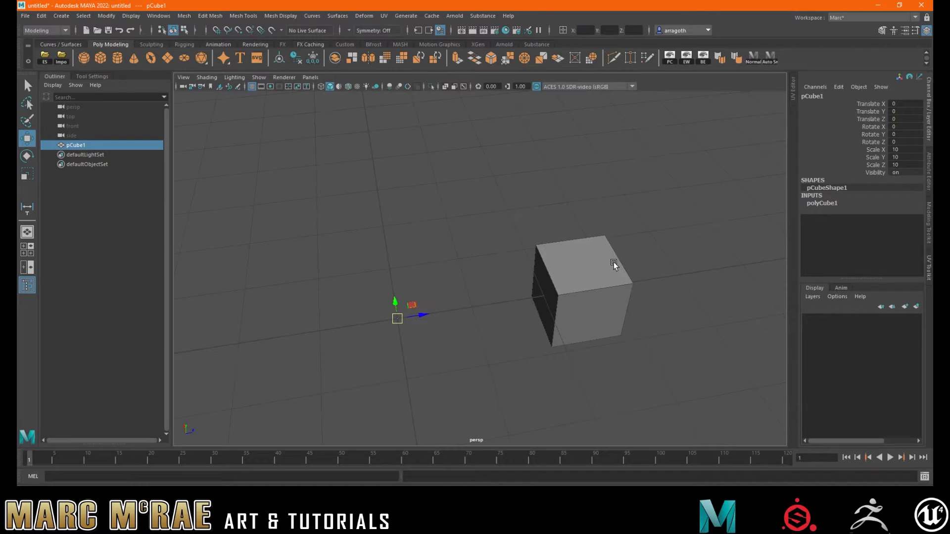
mouse_move(502, 292)
left_mouse_down("alt")
mouse_move(489, 265)
mouse_move(510, 304)
mouse_move(503, 303)
left_mouse_up("alt")
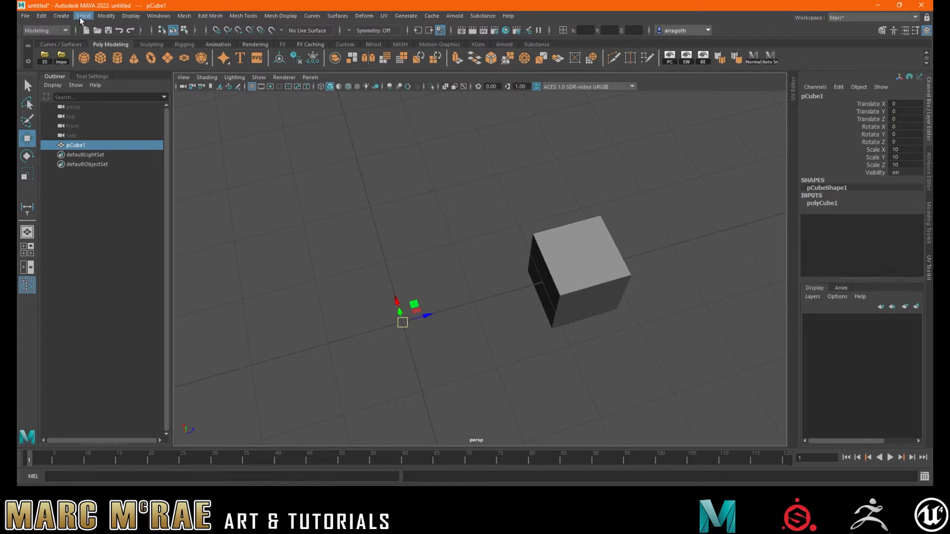
- Measure from the grid origin to the cube's near face with the Distance Tool without snapping, and undo the measurement
left_click(62, 17)
mouse_move(78, 198)
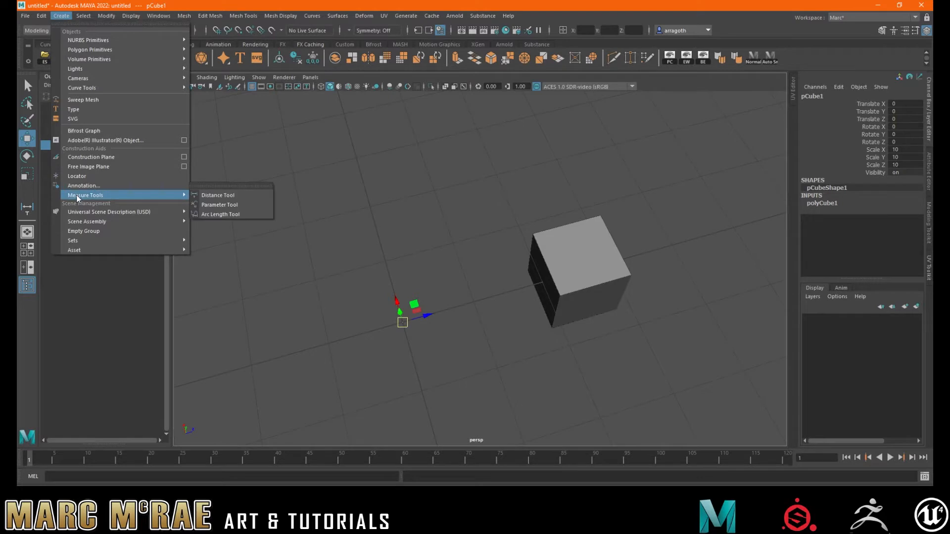
left_click(214, 198)
left_click_drag(503, 312, 513, 287, "alt")
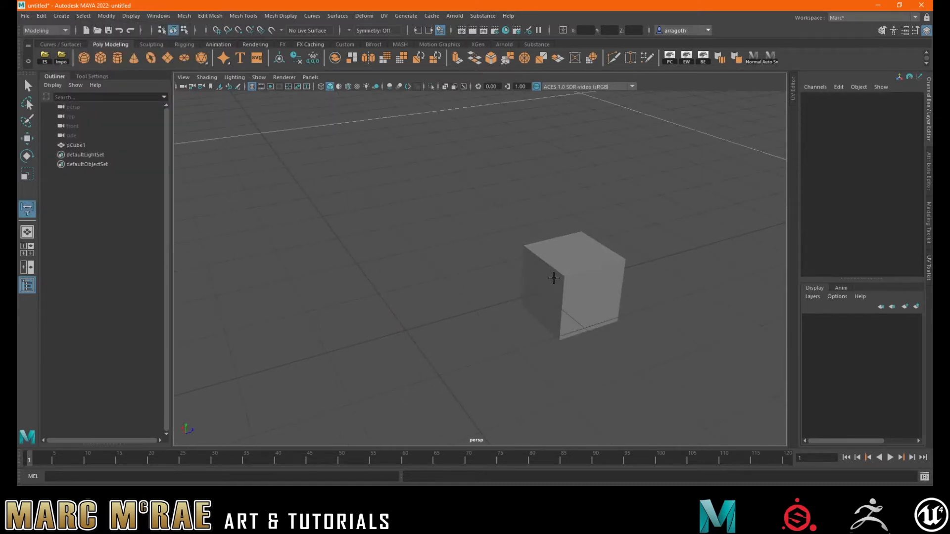
left_click(408, 329)
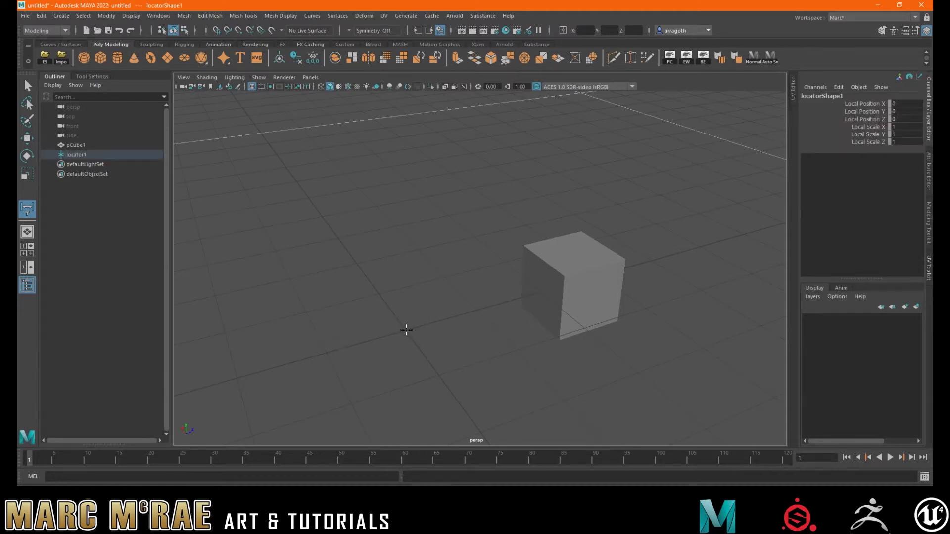
left_click(540, 292)
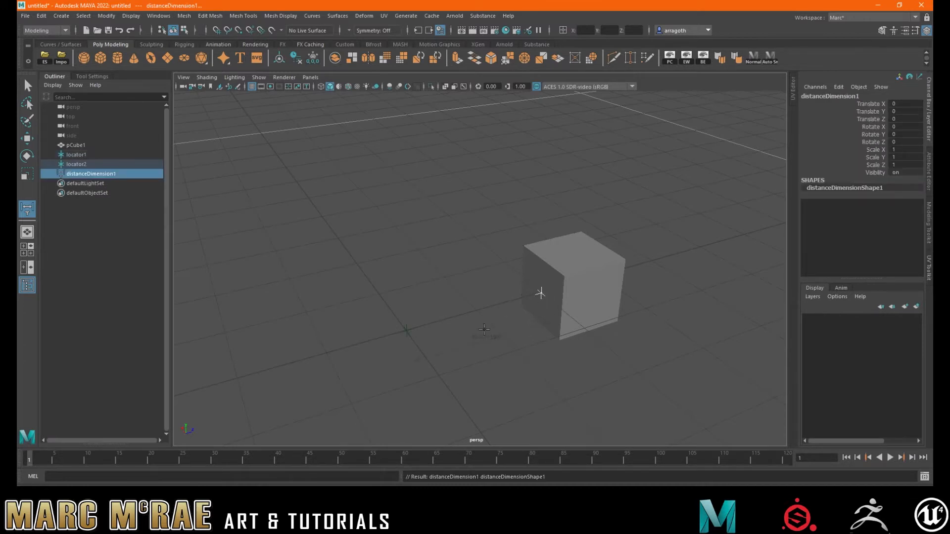
left_click_drag(483, 336, 469, 352, "alt")
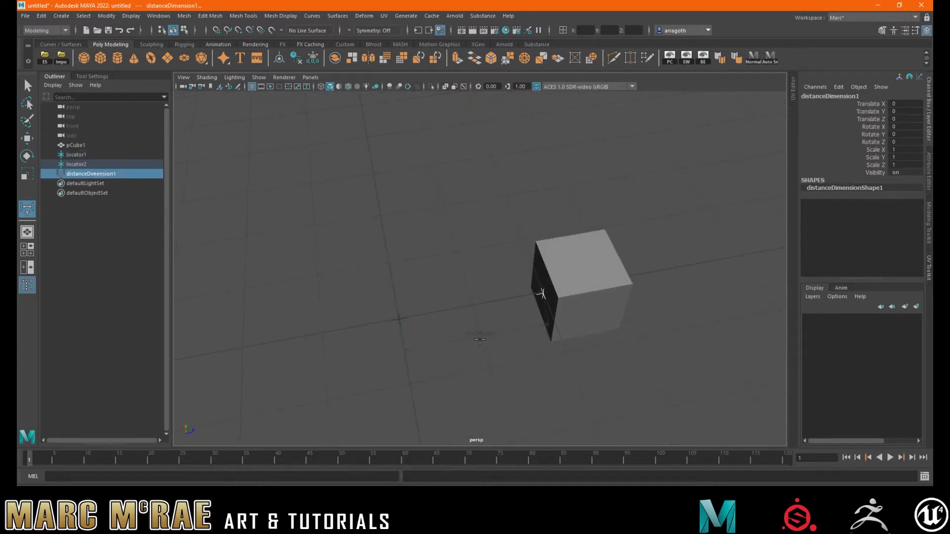
scroll(434, 340, "up", 3)
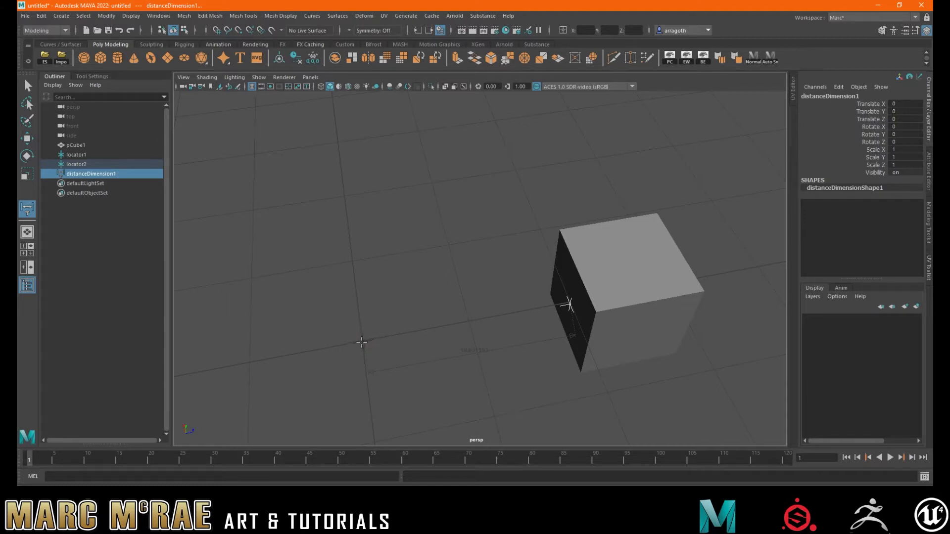
key("ctrl+z")
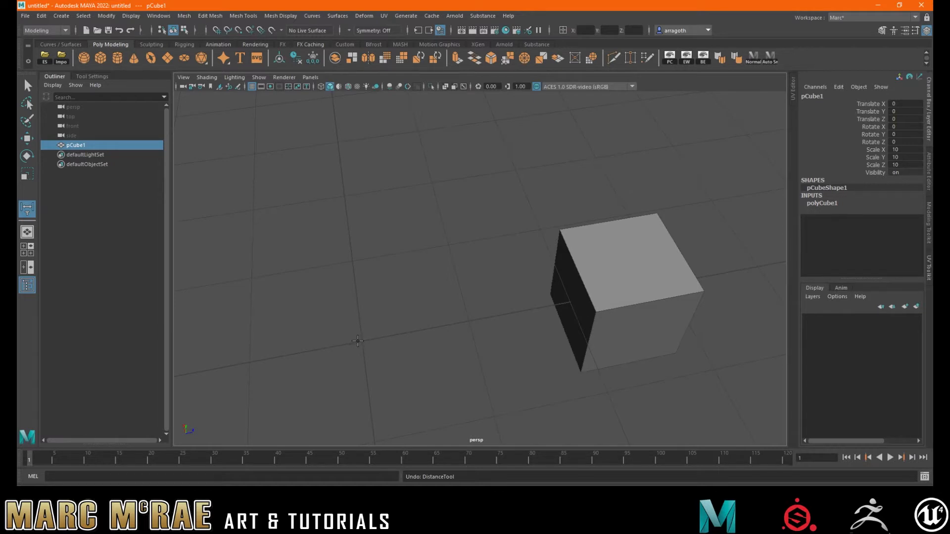
- Try measuring from the origin to the cube's near face with both ends snapped to the grid, and undo it
key("x")
left_click(362, 341)
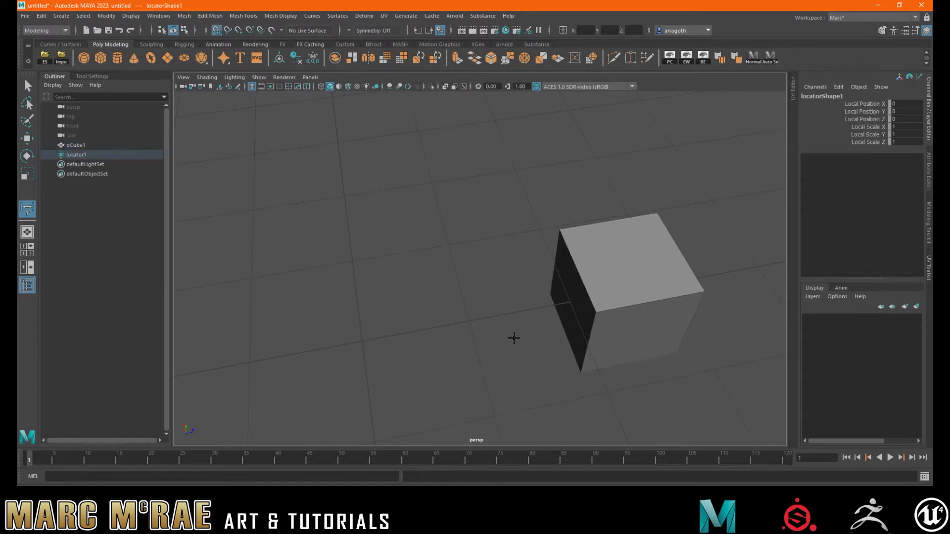
left_click(568, 302)
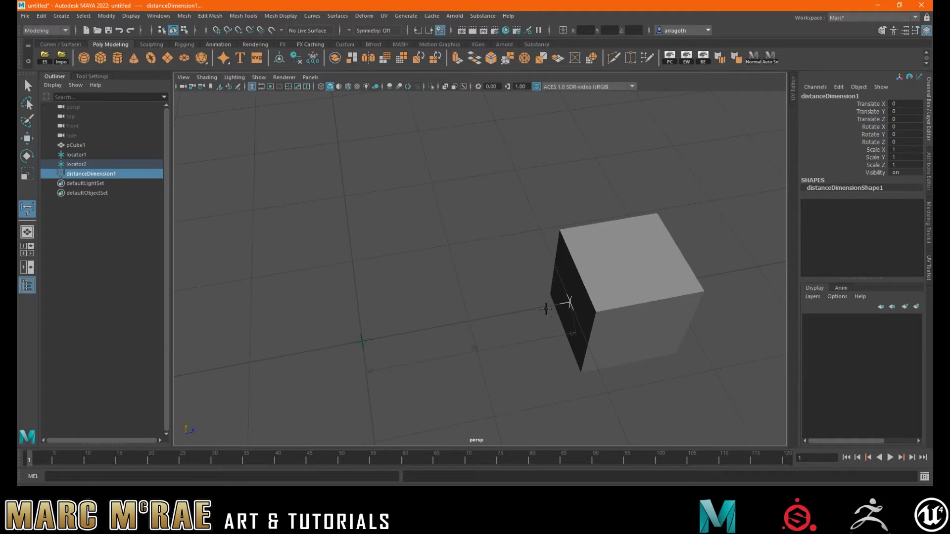
key("ctrl+z")
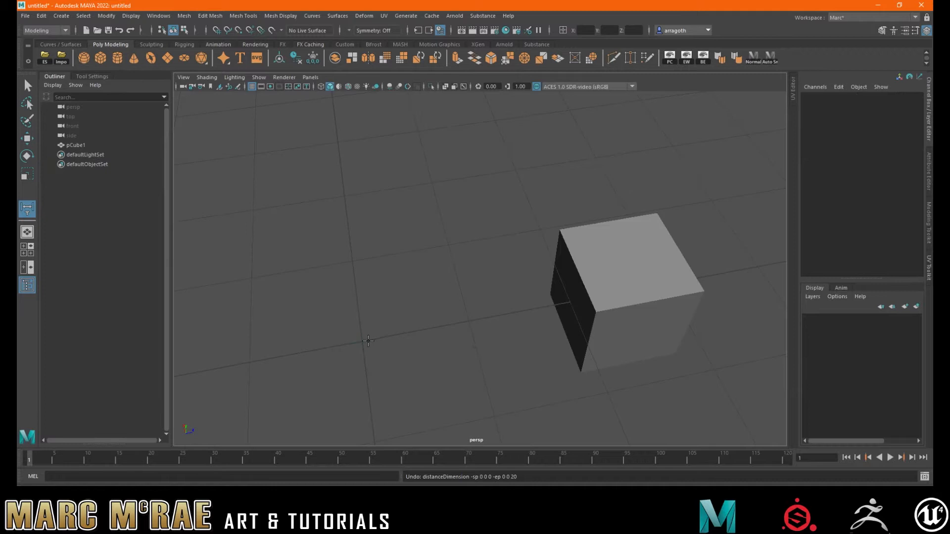
- Measure from the grid-snapped origin to the cube's near top corner, snapping the end point to the vertex
key("x")
left_click(363, 342)
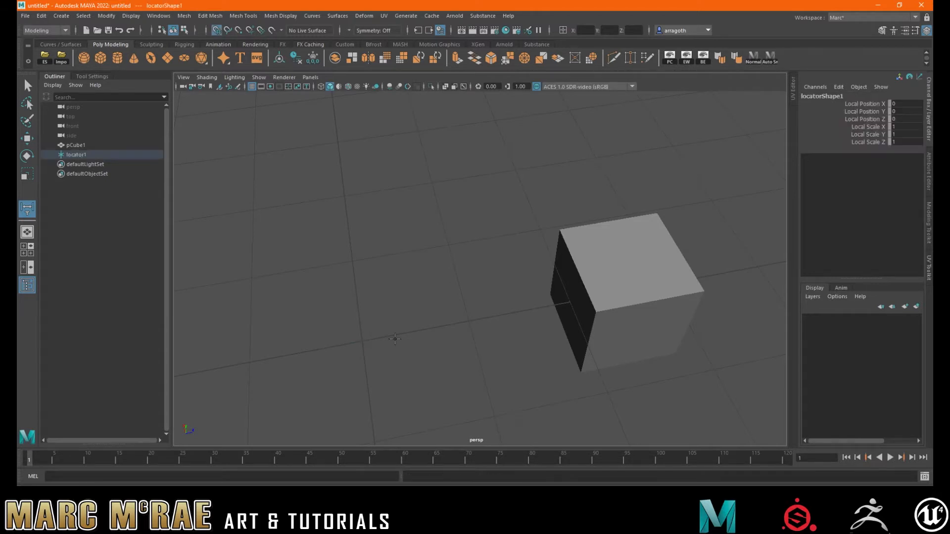
key("v")
left_click(596, 311)
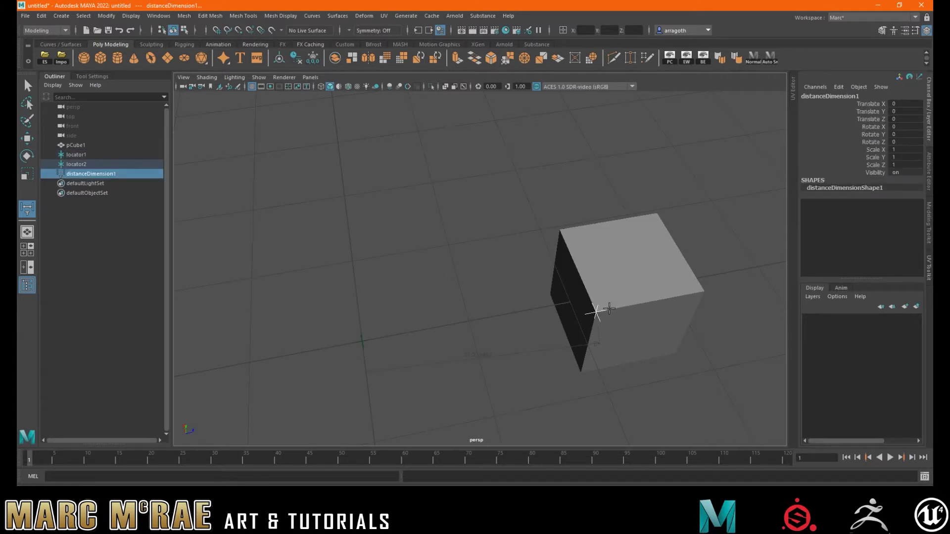
- Try measuring from an unsnapped point on the cube's top face to the vertex-snapped near top corner
left_click_drag(609, 309, 637, 287, "alt")
left_click(638, 263)
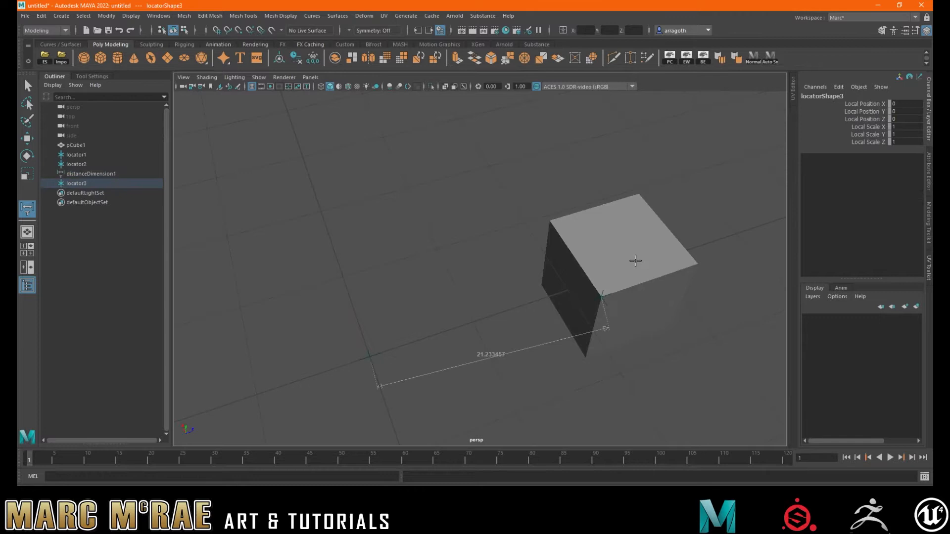
key("v")
left_click(601, 298)
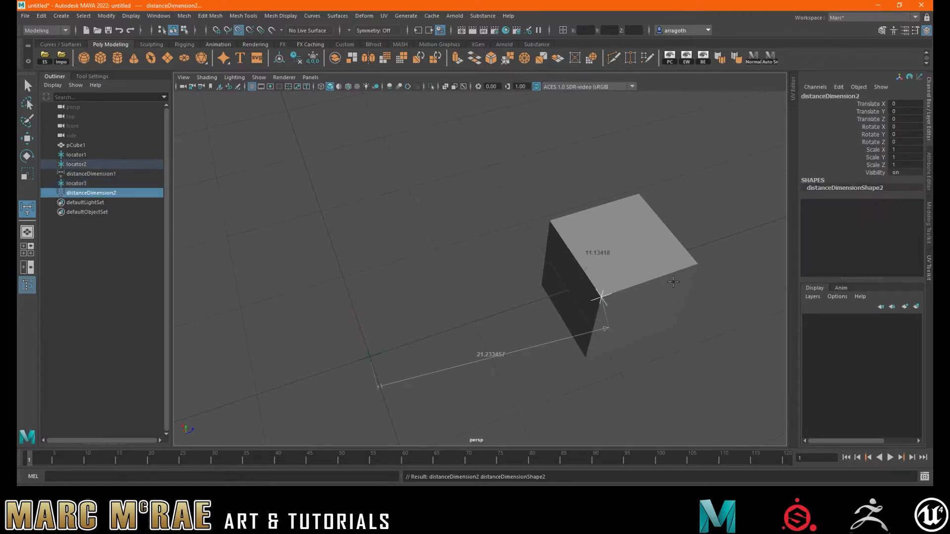
- Measure the cube's top edge between its two corner vertices with vertex snapping, undoing the previous unsnapped dimension
left_click(695, 265)
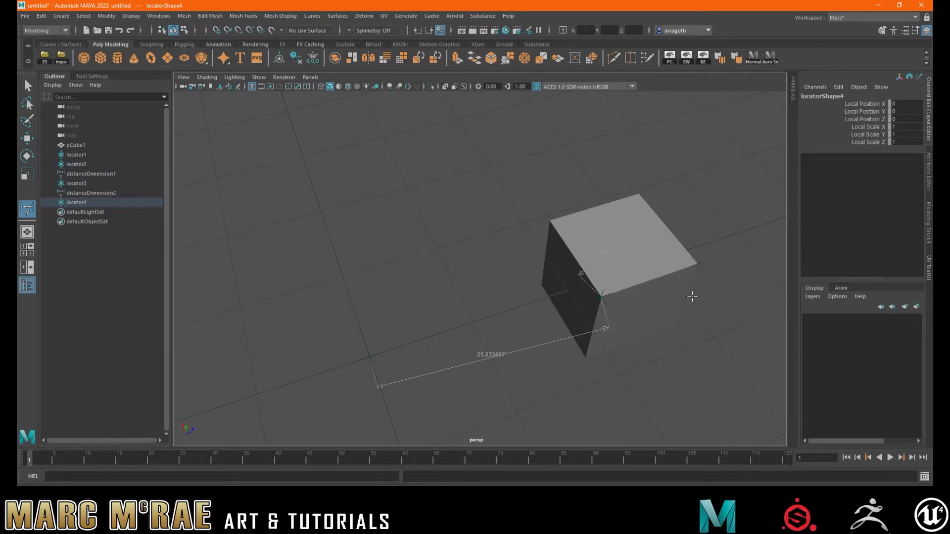
left_click_drag(689, 306, 609, 286, "alt")
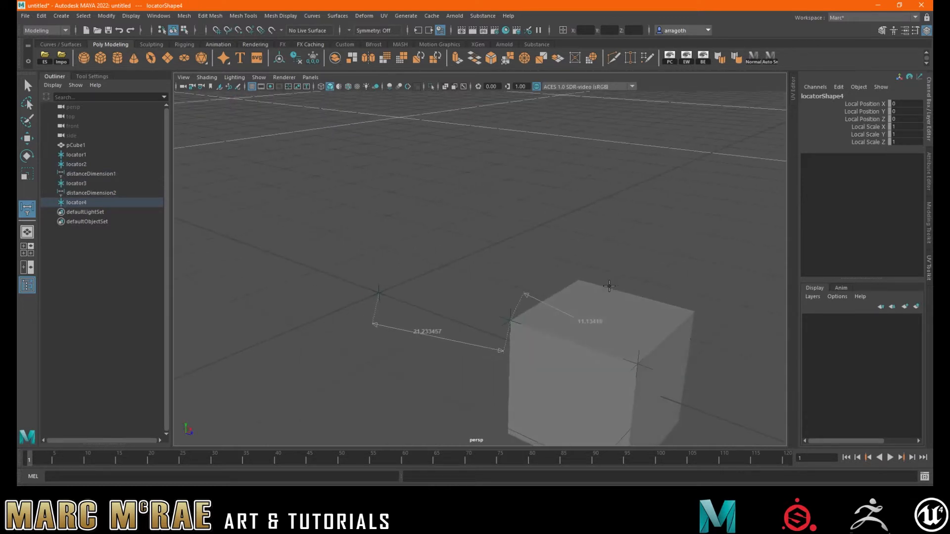
key("ctrl+z")
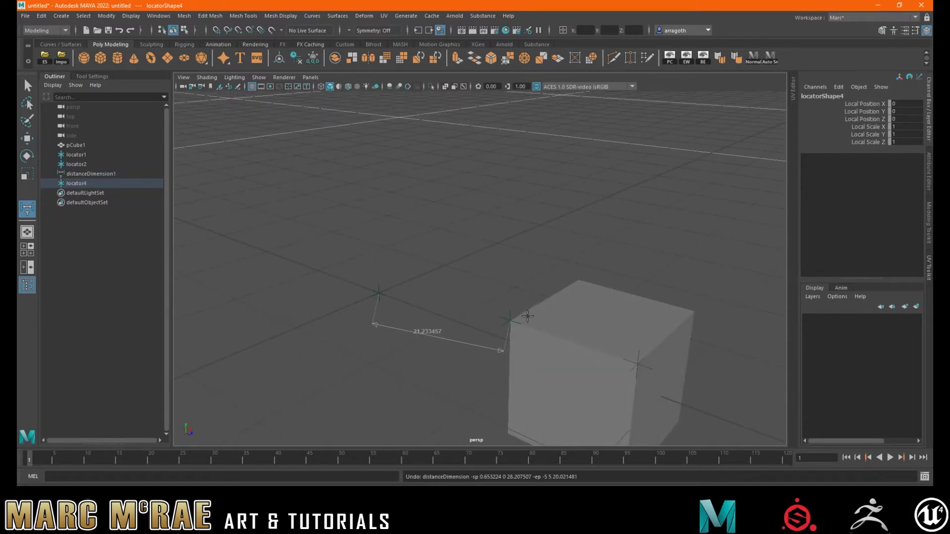
key("v")
left_click(510, 323)
left_click(594, 361)
- Measure the opposite parallel top edge of the cube from corner to corner with vertex snapping
left_click_drag(540, 324, 454, 225, "alt")
mouse_move(546, 286)
left_mouse_down("alt")
mouse_move(524, 258)
mouse_move(613, 275)
mouse_move(547, 276)
left_mouse_up("alt")
key("v")
left_click(478, 215)
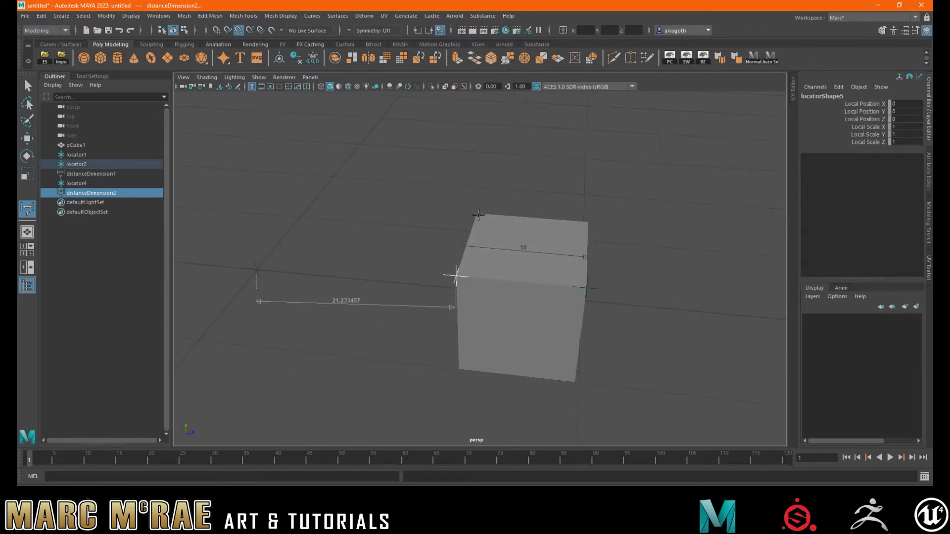
left_click(588, 223)
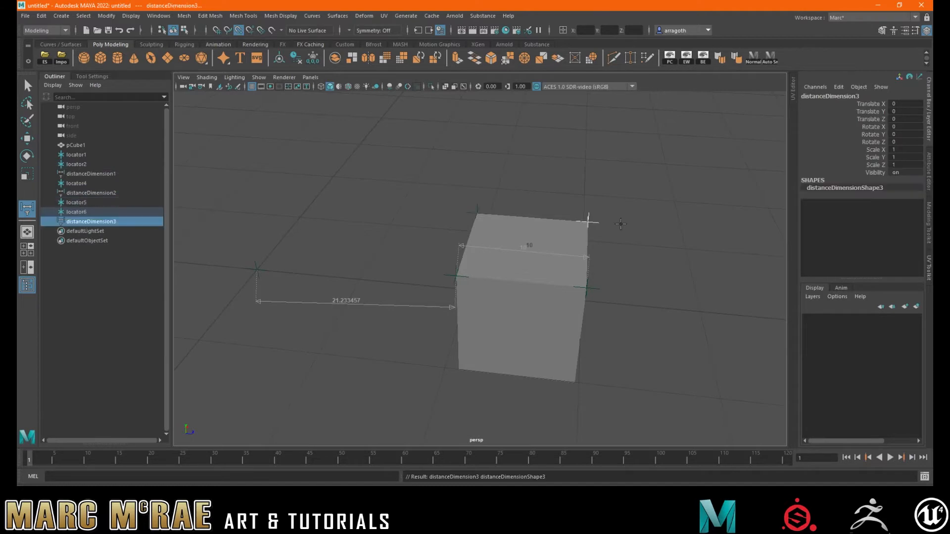
- Delete all the measurement locators and distance dimensions from the scene, keeping the cube
left_click_drag(644, 240, 165, 201, "alt")
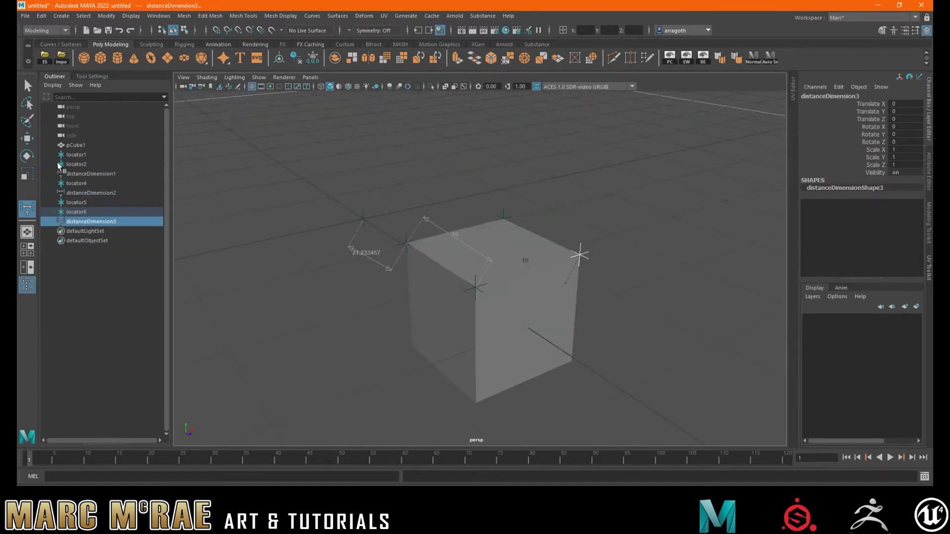
left_click(81, 154, "shift")
key("Delete")
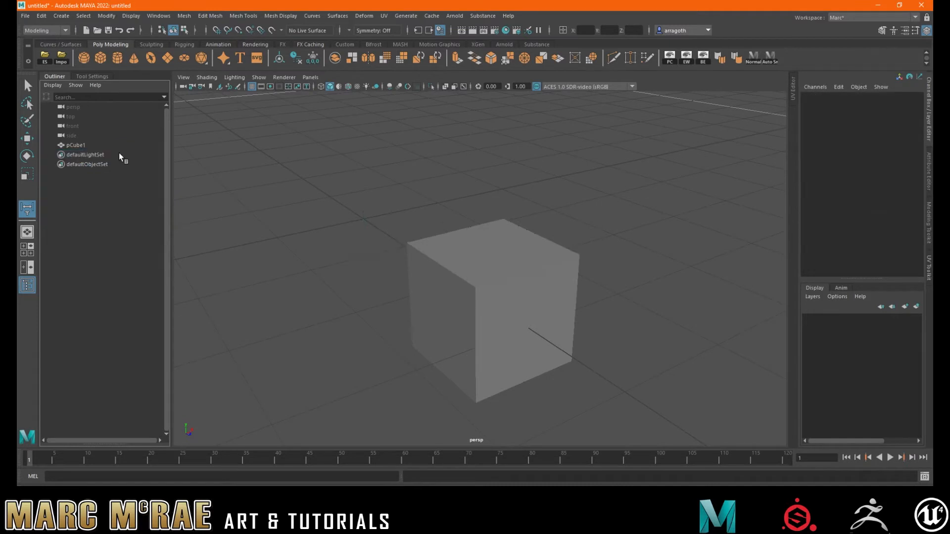
- Select the cube with the Move tool, step back through its recent edits and delete it from the scene
left_click_drag(322, 229, 465, 239, "alt")
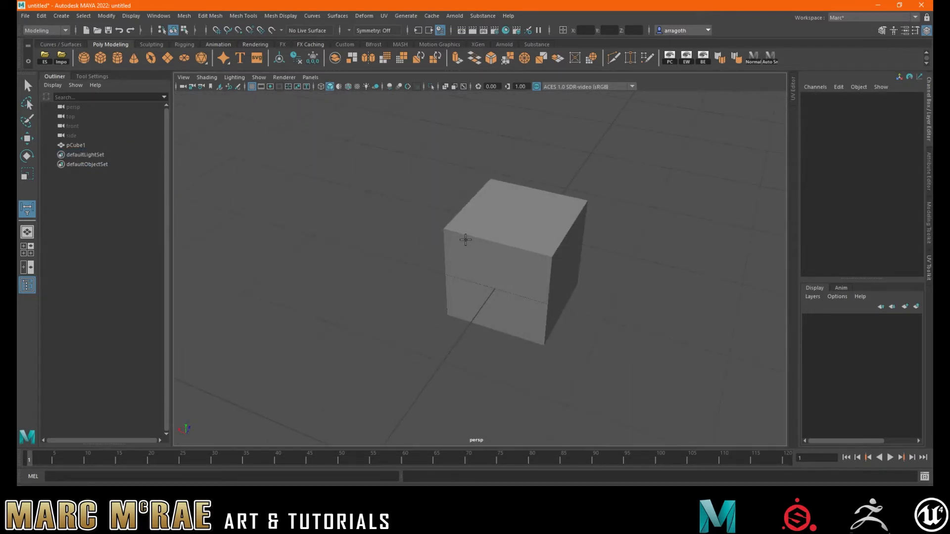
left_click_drag(479, 257, 411, 306, "alt")
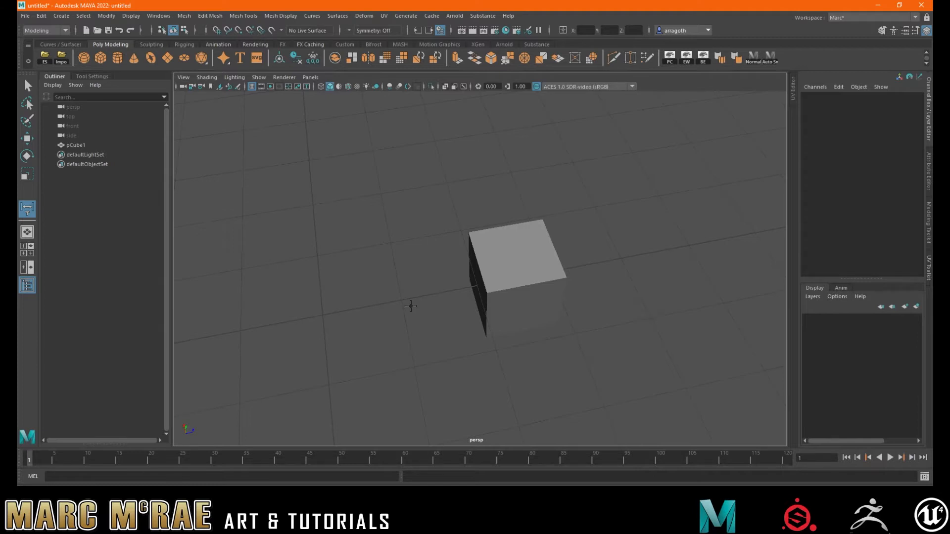
left_click_drag(493, 326, 516, 299, "alt")
key("w")
left_click(517, 278)
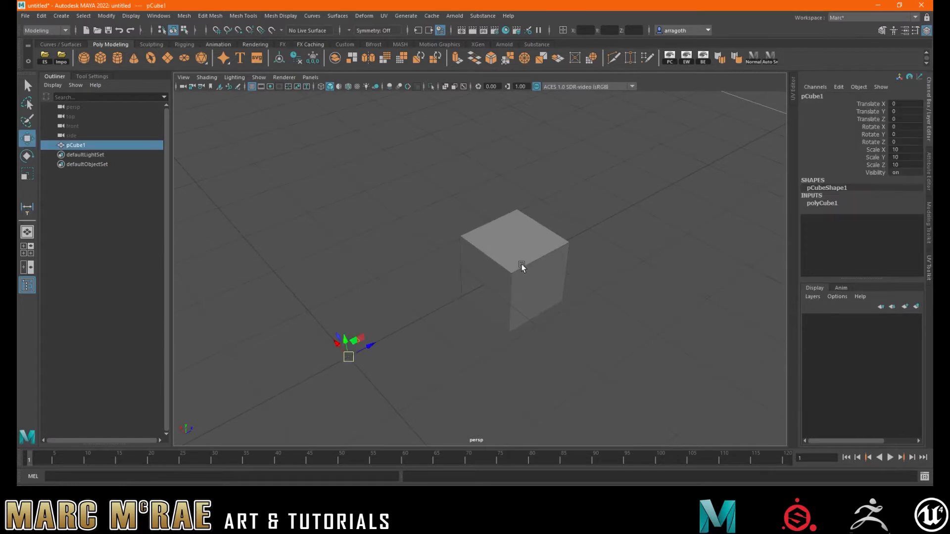
key("ctrl+z")
key("ctrl+z")
key("ctrl+z")
key("ctrl+z")
key("ctrl+z")
key("ctrl+z")
key("Delete")
- Create a new default polygon cube at the origin and frame it in the perspective view
scroll(405, 290, "up", 4)
scroll(487, 324, "up", 2)
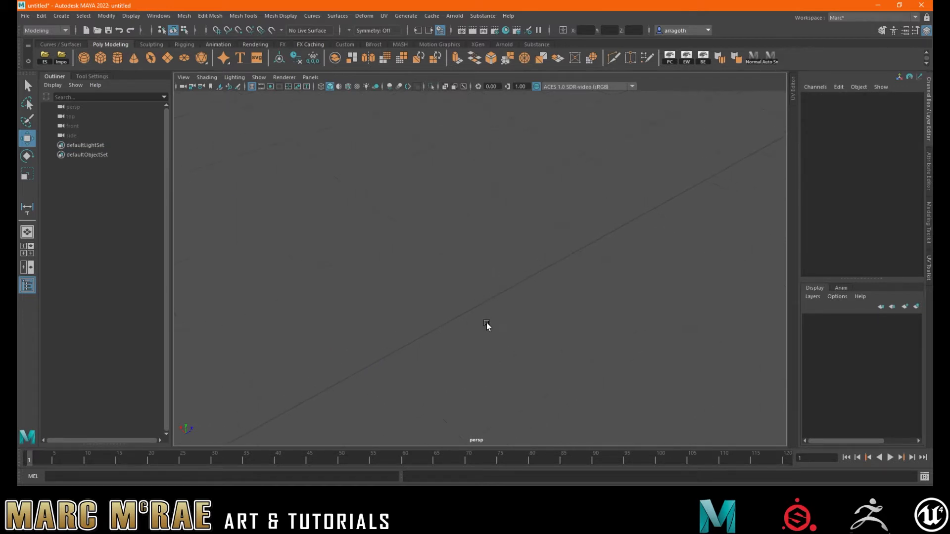
right_click_drag(498, 367, 498, 368, "shift")
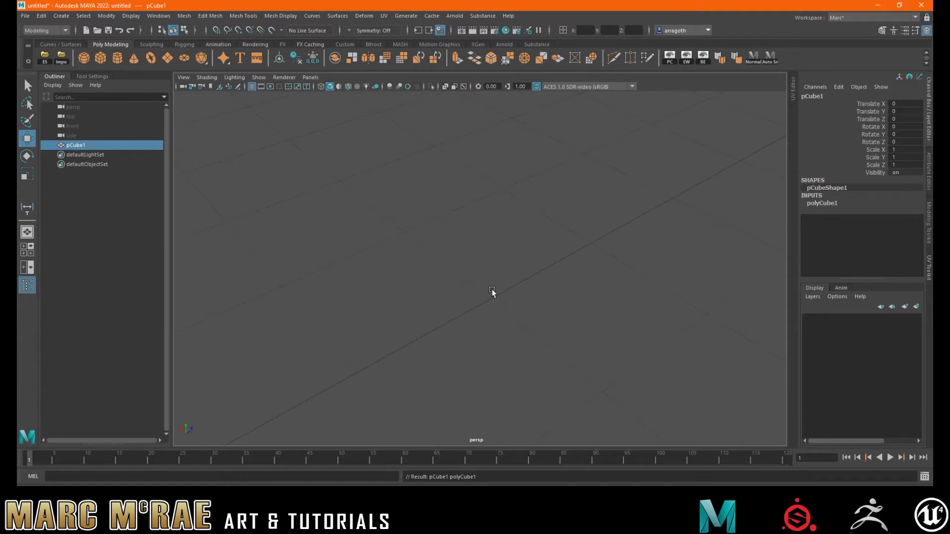
scroll(487, 288, "down", 3)
key("f")
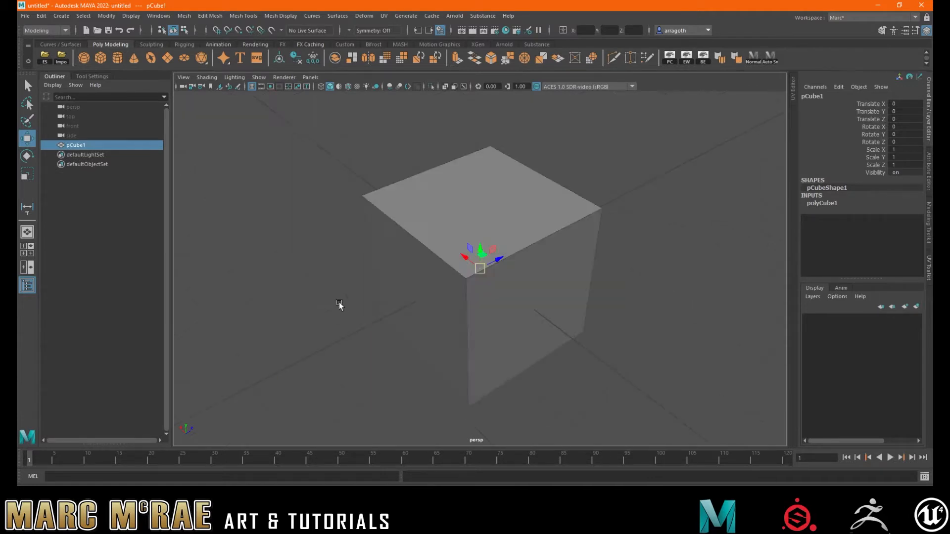
- Set the cube's Scale X, Y and Z to 100 and frame it in the perspective view
left_click_drag(910, 149, 909, 166)
key("BackSpace")
key("BackSpace")
key("BackSpace")
key("Return")
left_click_drag(908, 149, 909, 163)
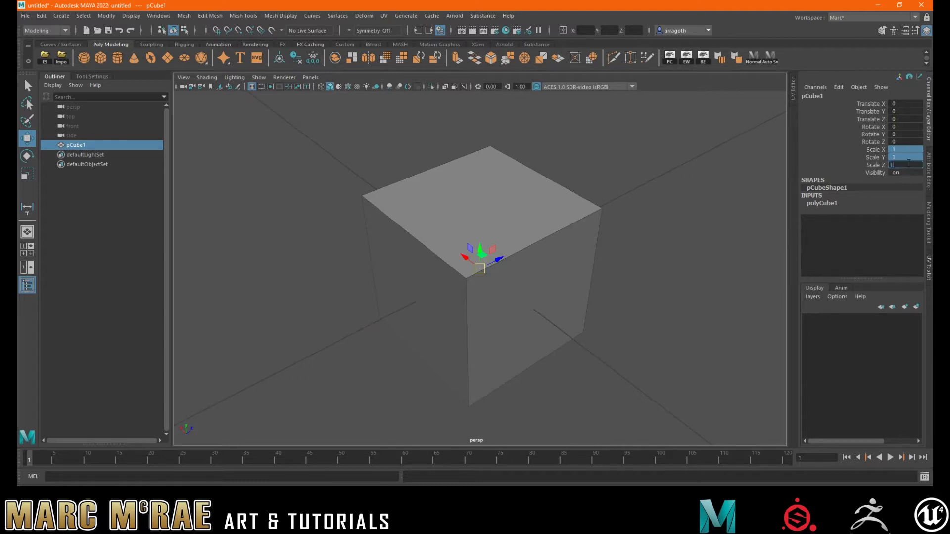
key("Return")
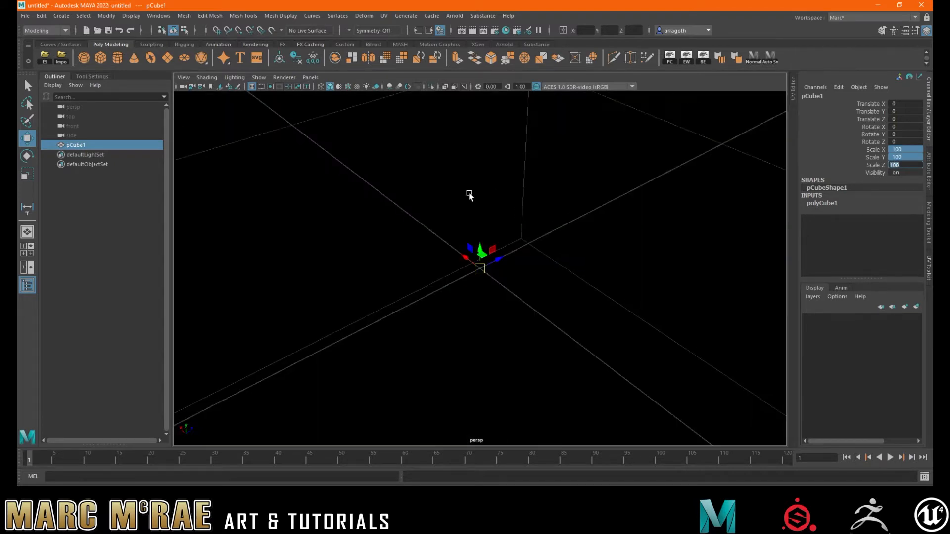
key("f")
mouse_move(505, 250)
left_mouse_down("alt")
mouse_move(571, 240)
mouse_move(494, 248)
mouse_move(498, 263)
mouse_move(519, 259)
left_mouse_up("alt")
left_click(628, 263)
left_click_drag(643, 228, 498, 271, "alt")
left_click(488, 225)
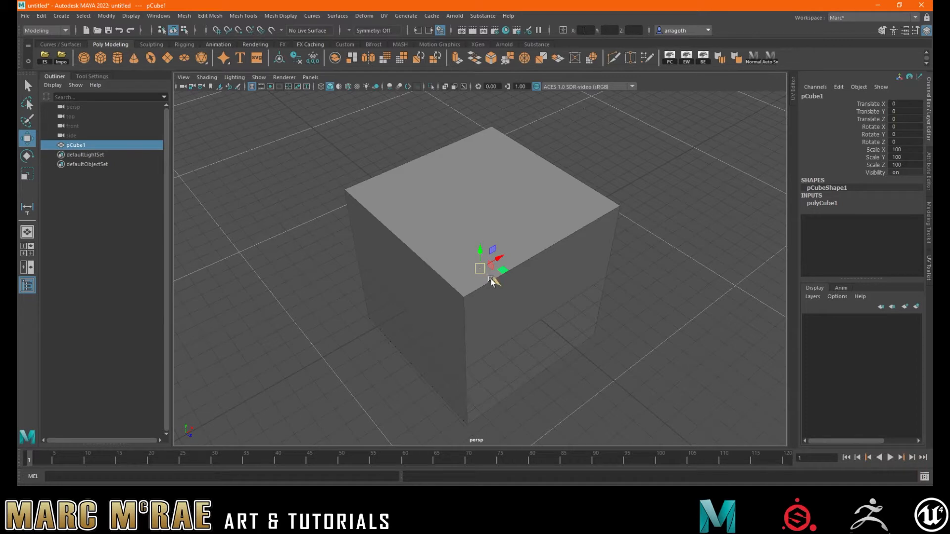
left_click_drag(472, 271, 463, 282, "alt")
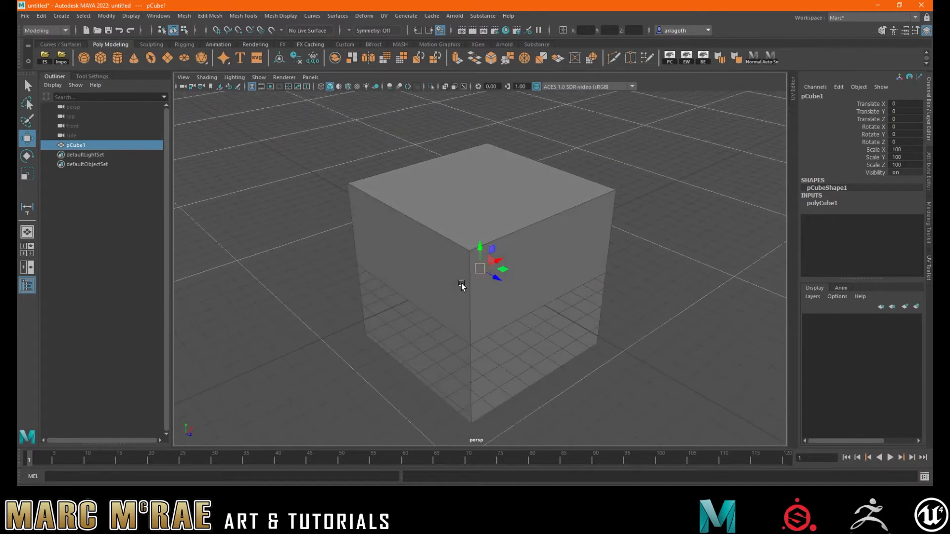
- Move the cube along the X axis and set its Translate X to 115
left_click_drag(500, 258, 596, 216)
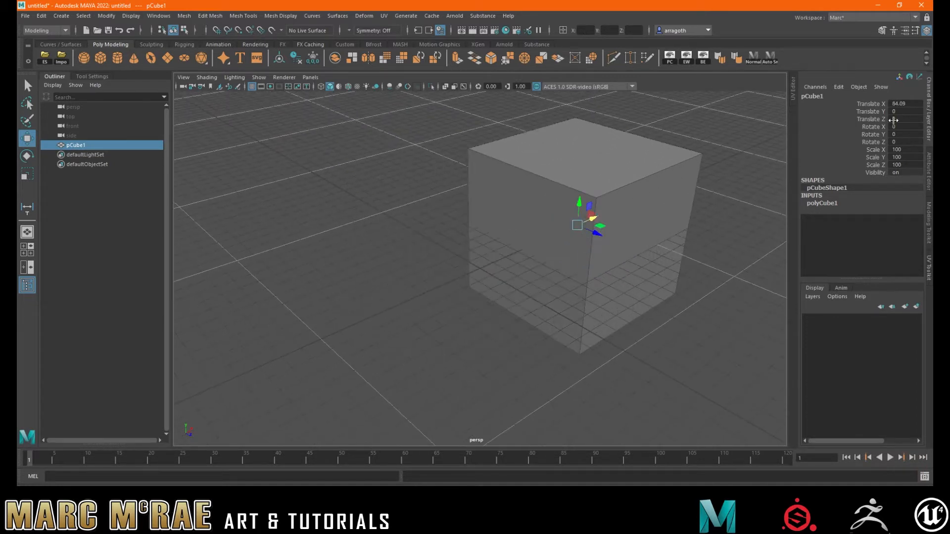
double_click(911, 105)
type("115")
key("Return")
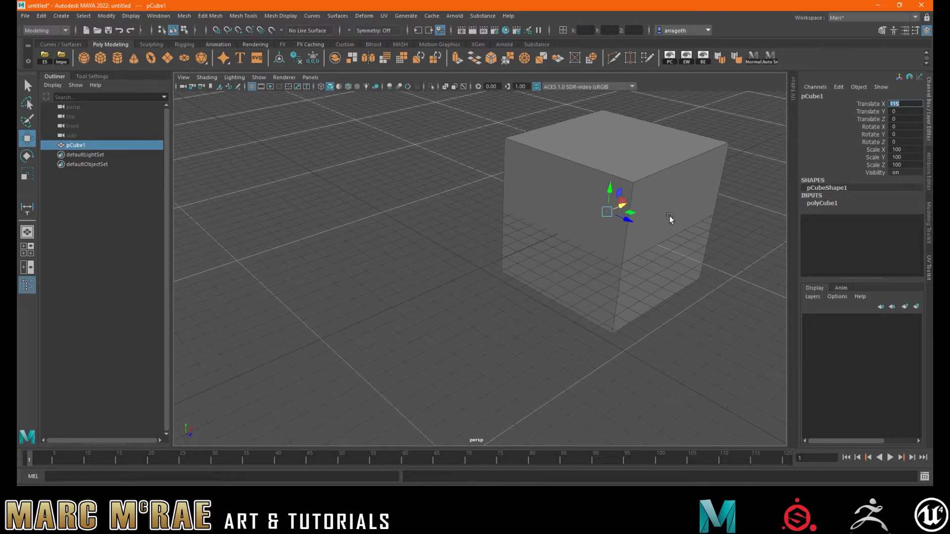
scroll(520, 263, "up", 5)
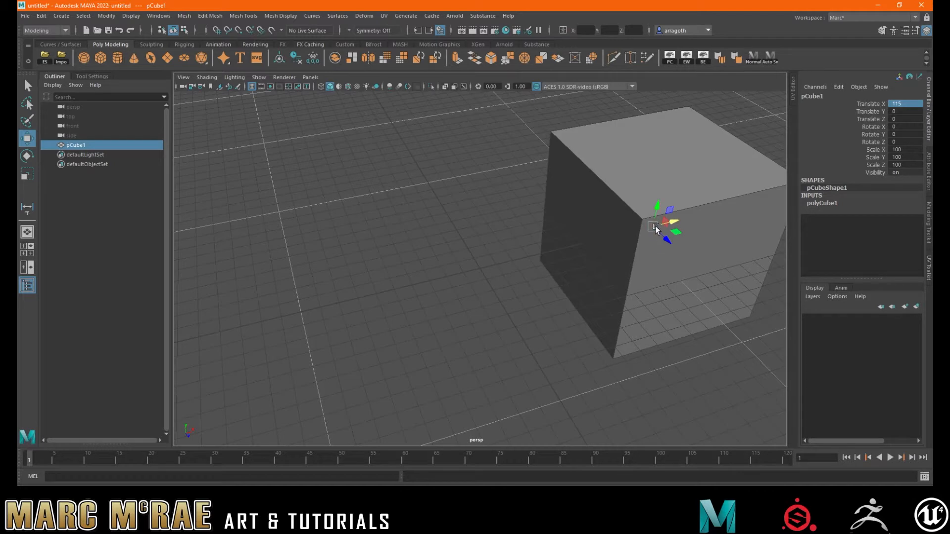
left_click_drag(651, 224, 569, 248, "alt")
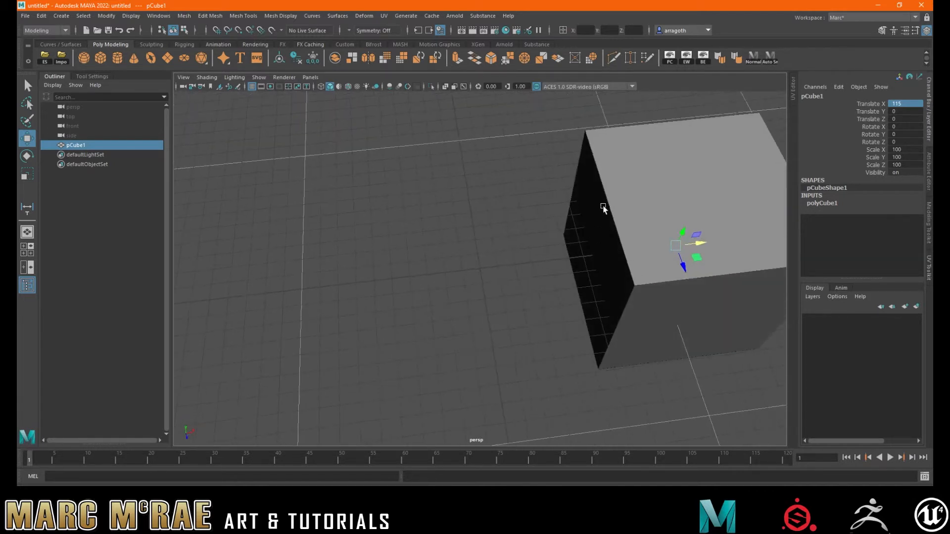
left_click(481, 268)
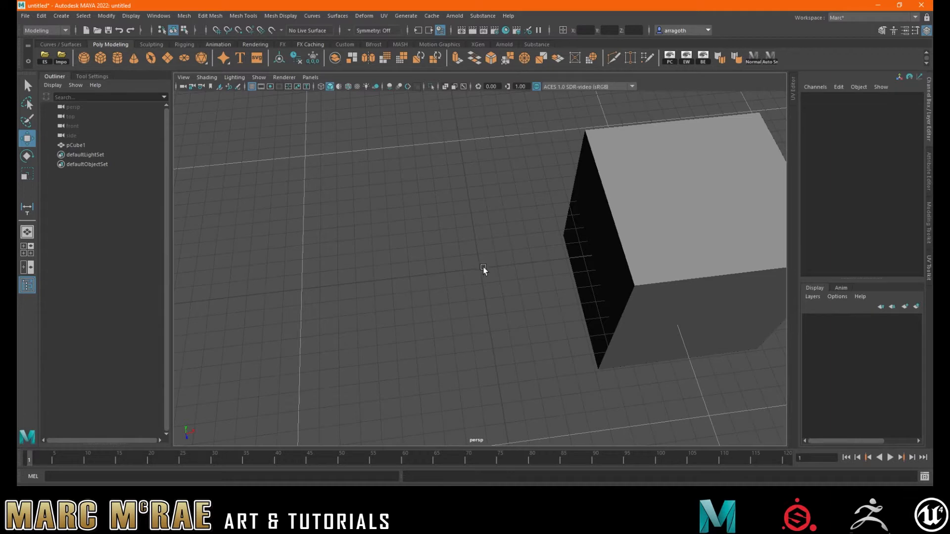
left_click(593, 250)
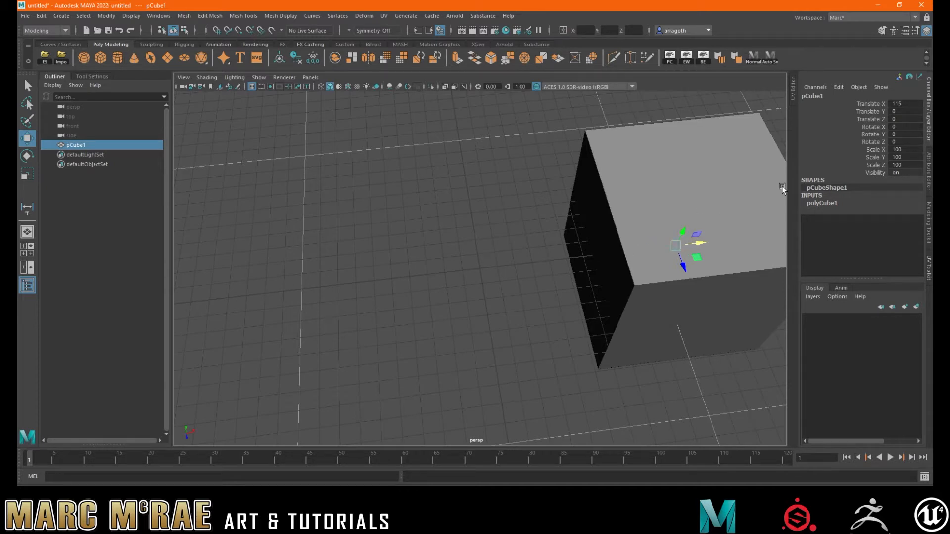
- Return the cube to the grid centre by setting its Translate X to 0
double_click(904, 103)
type("0")
key("Return")
left_click_drag(460, 291, 471, 296, "alt")
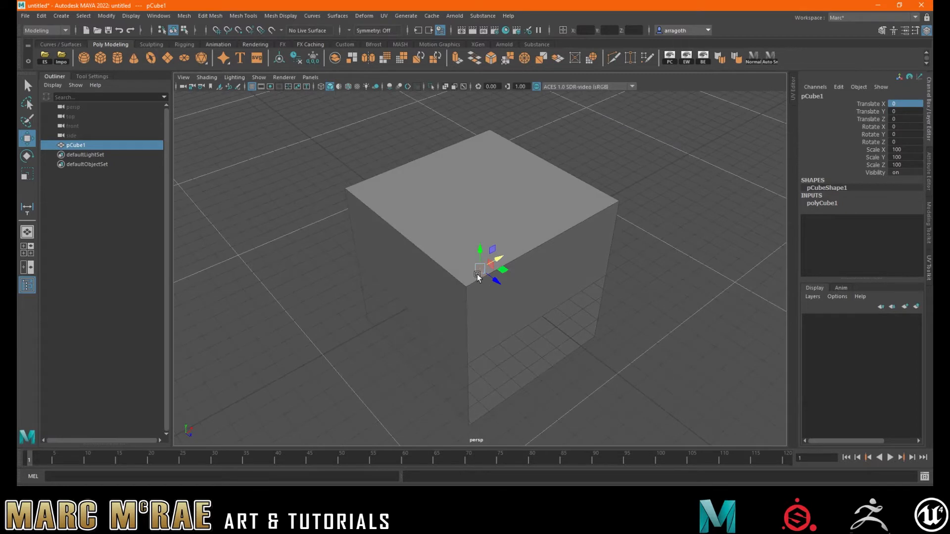
- Enter pivot editing for the cube and enlarge the transform manipulator
key("d")
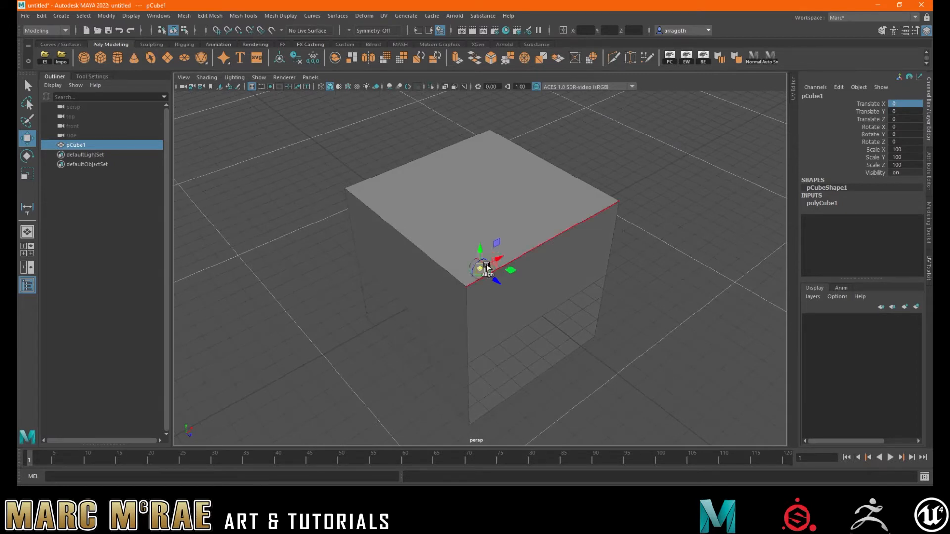
key("plus")
key("plus")
key("plus")
key("plus")
key("plus")
key("plus")
key("plus")
key("plus")
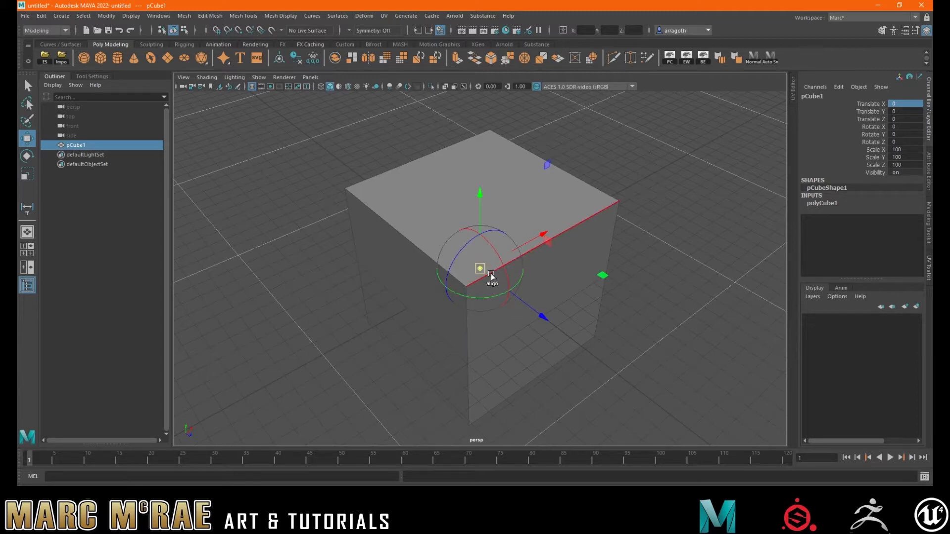
- Move the cube's pivot with vertex snapping to its bottom corner nearest the viewer
left_click_drag(487, 255, 472, 227)
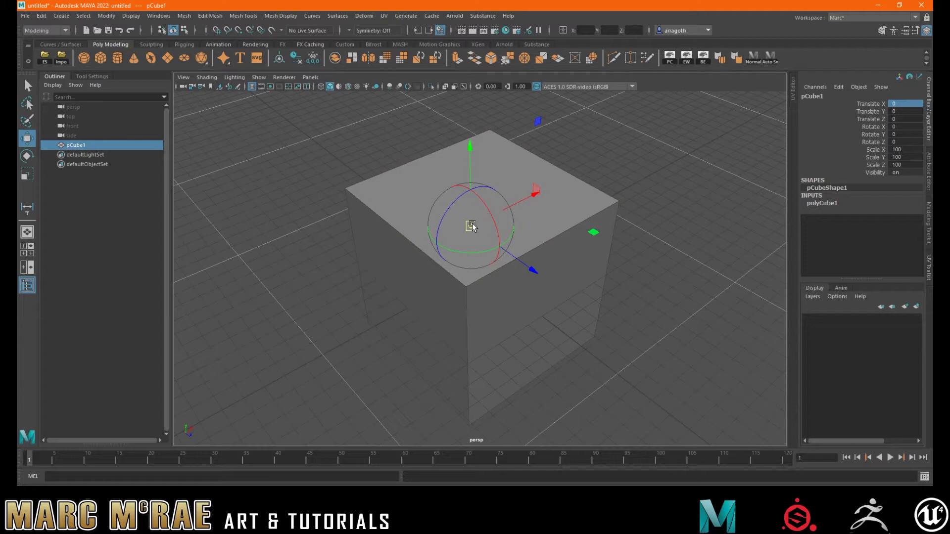
key("v")
left_click_drag(472, 226, 467, 429)
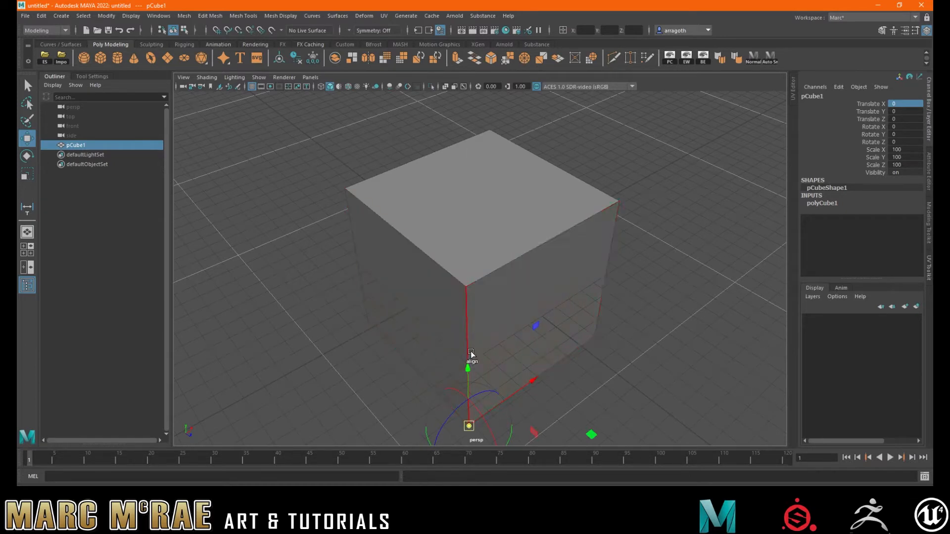
mouse_move(566, 361)
left_mouse_down("alt")
mouse_move(560, 304)
mouse_move(512, 330)
mouse_move(556, 357)
left_mouse_up("alt")
left_click(553, 360)
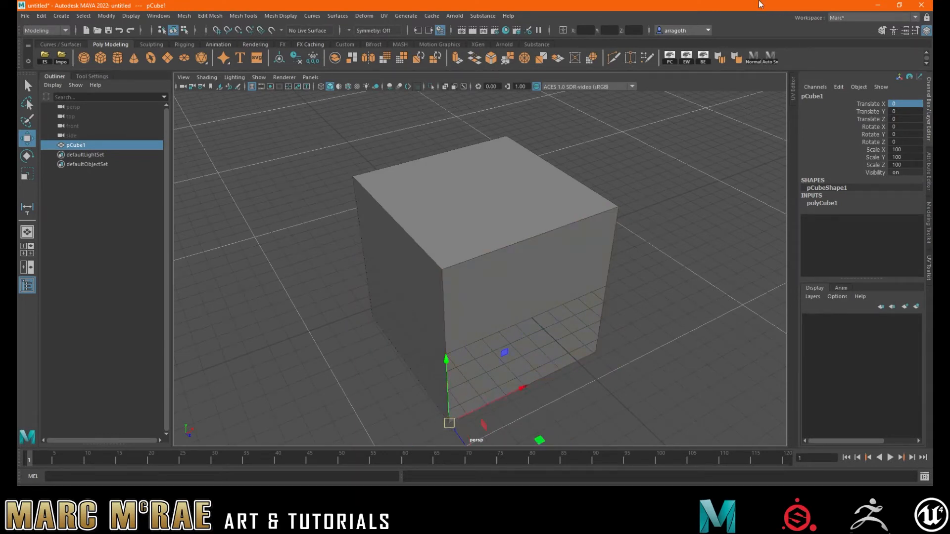
- Move the cube by its corner pivot to the world origin using absolute transform values of 0 for X, Y and Z
left_click(587, 31)
type("0")
key("Tab")
type("0")
key("Tab")
type("0")
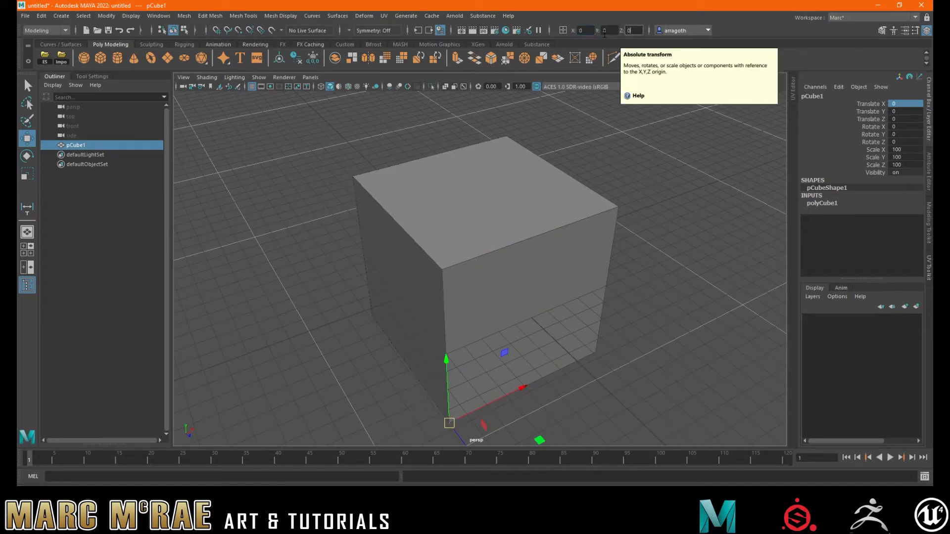
key("Return")
middle_click_drag(576, 203, 545, 295, "alt")
left_click_drag(518, 328, 491, 318, "alt")
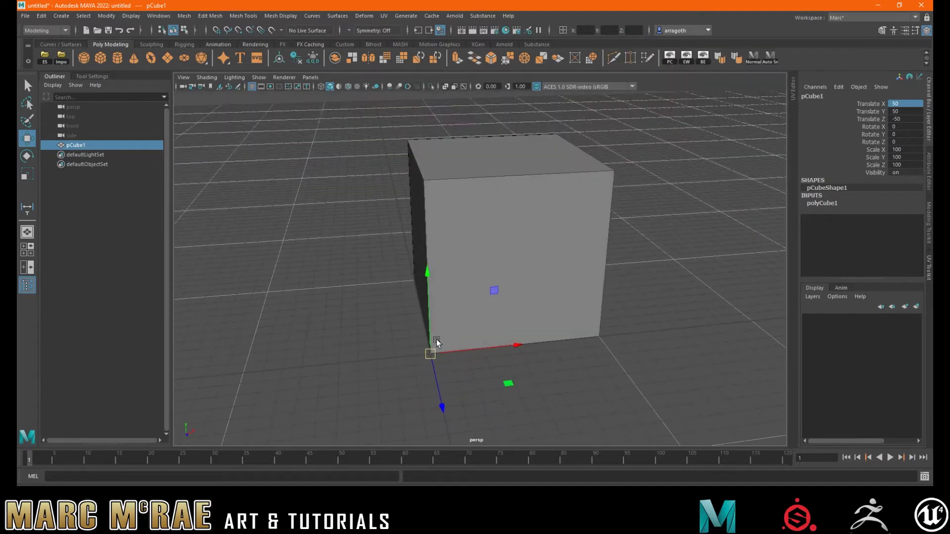
left_click_drag(446, 353, 549, 366, "alt")
left_click_drag(318, 343, 405, 391, "alt")
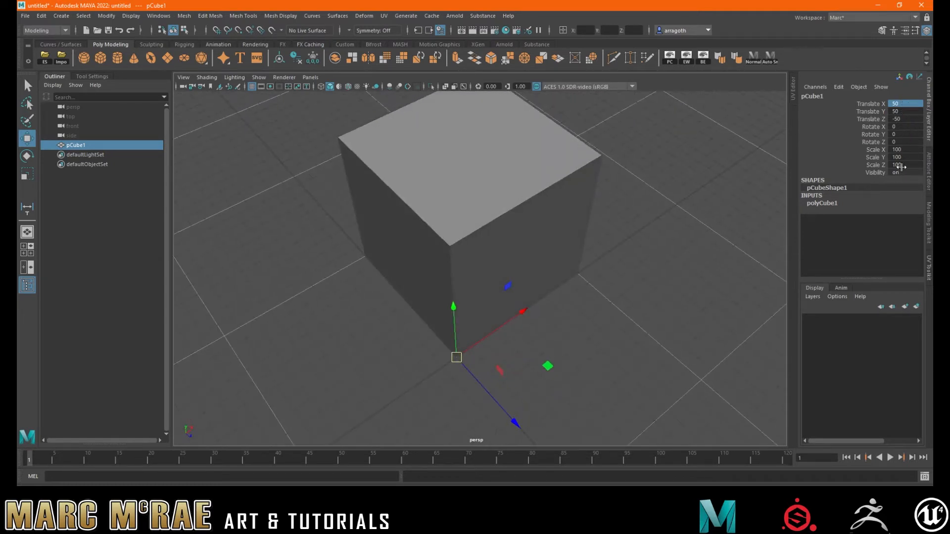
- Delete the cube's construction history and freeze its transformations
left_click_drag(686, 277, 613, 237, "alt")
left_click(596, 235)
left_click(525, 245)
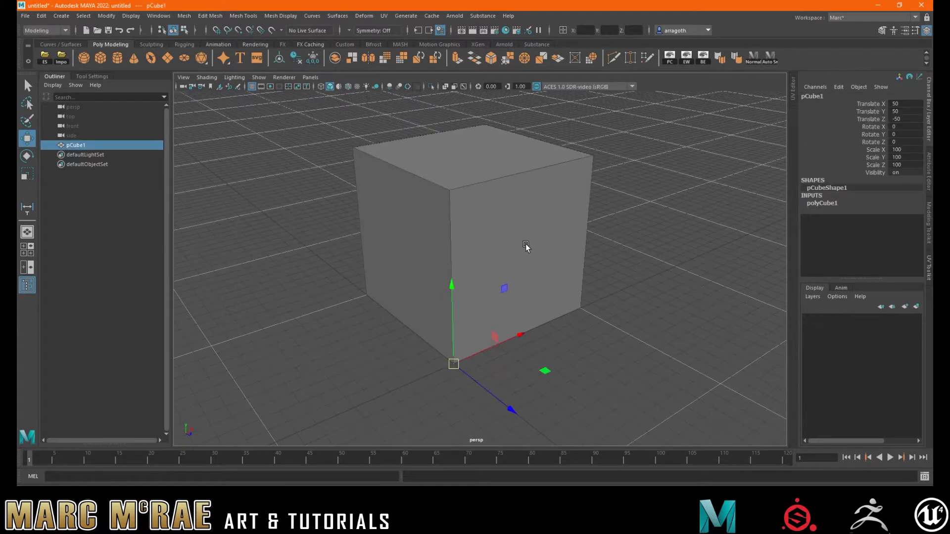
scroll(475, 263, "down", 2)
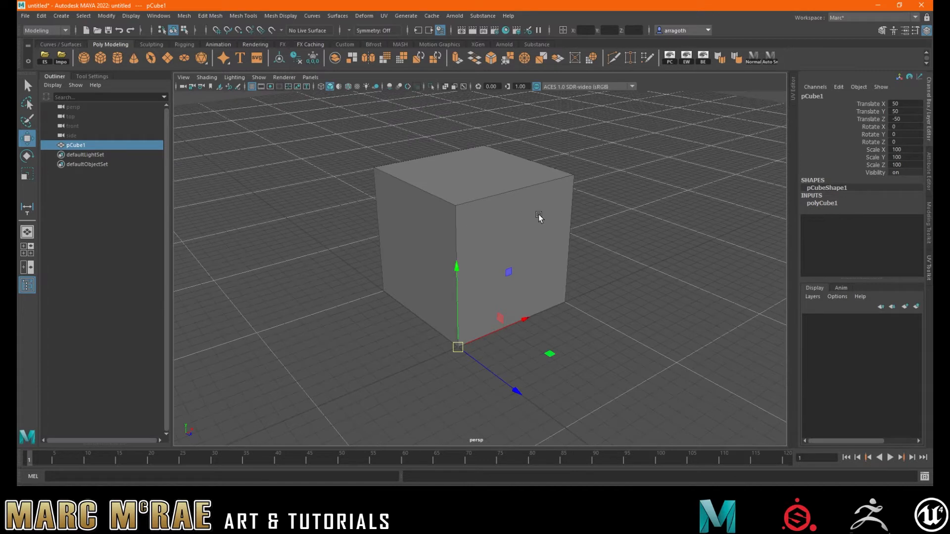
left_click(295, 58)
left_click(312, 58)
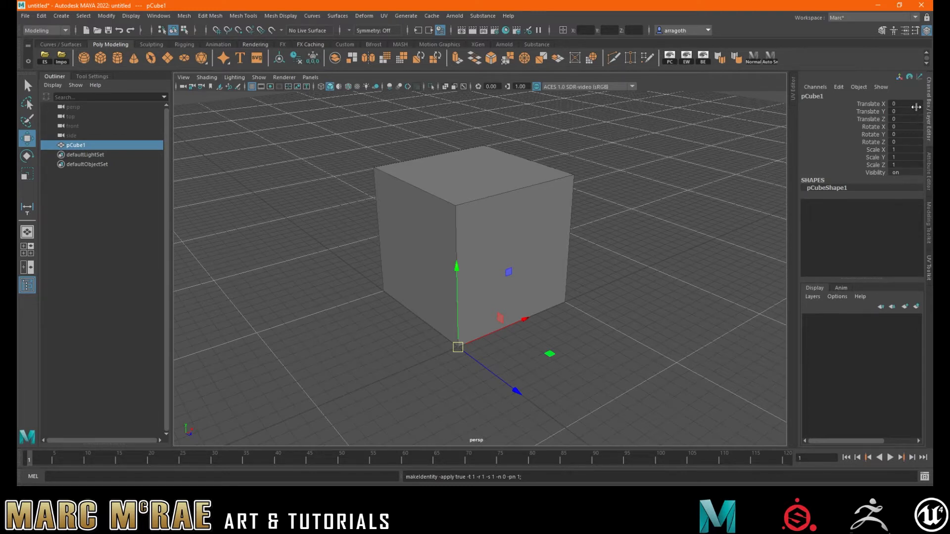
left_click(517, 234)
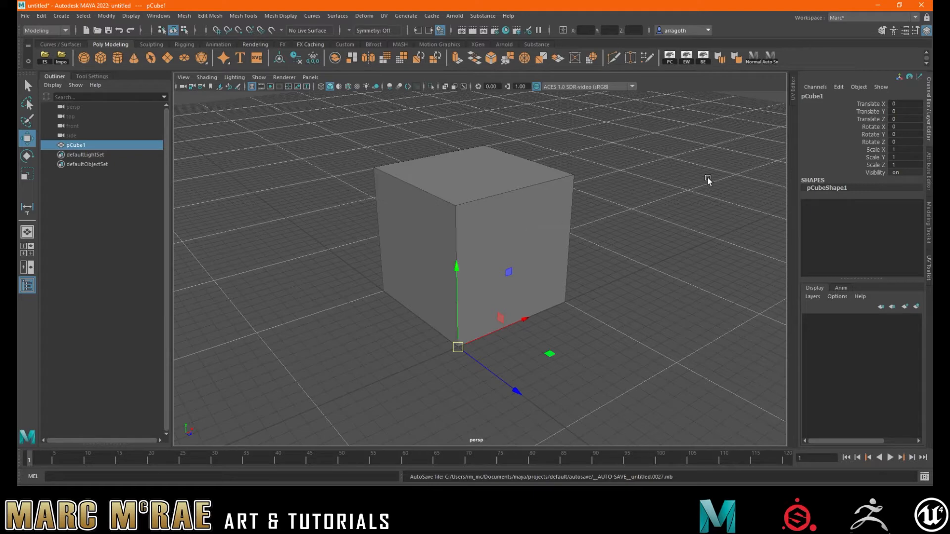
left_click_drag(550, 212, 487, 199, "alt")
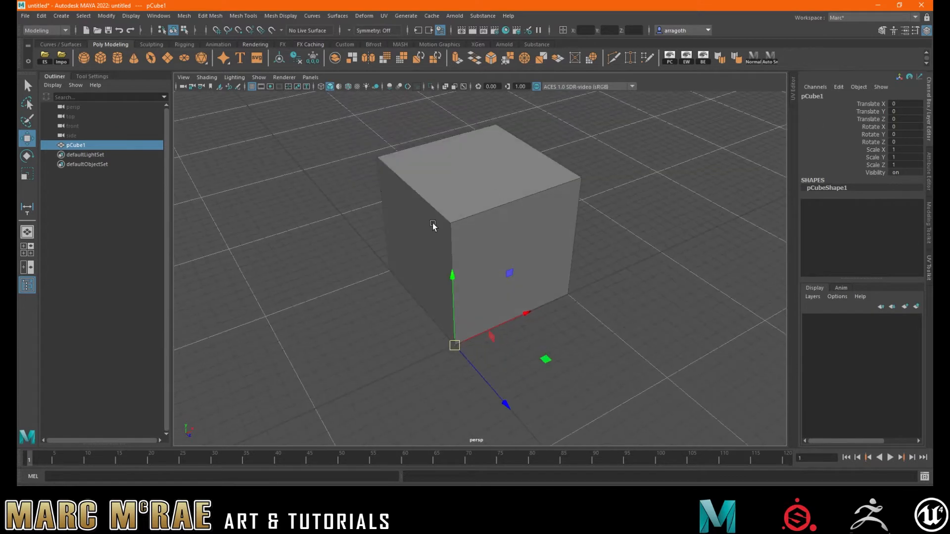
left_click_drag(484, 273, 285, 141, "alt")
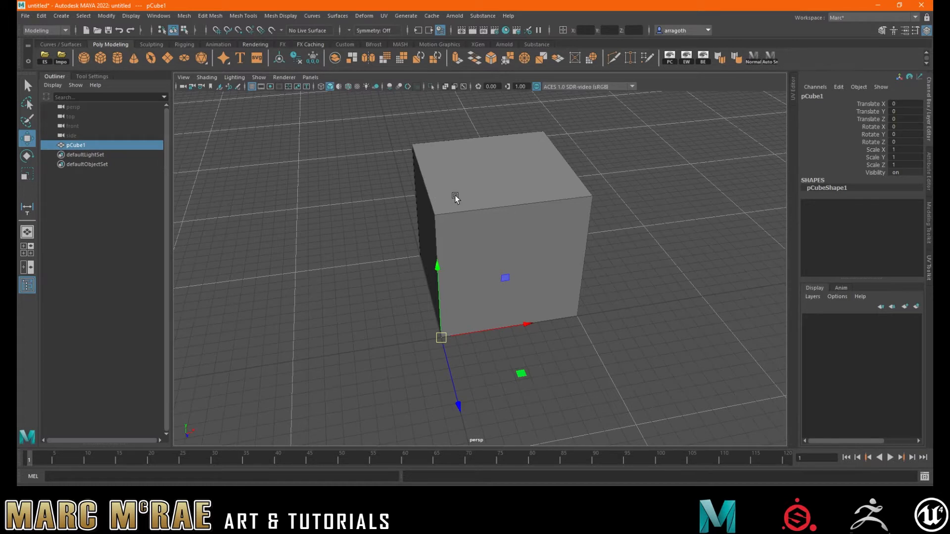
left_click(362, 202)
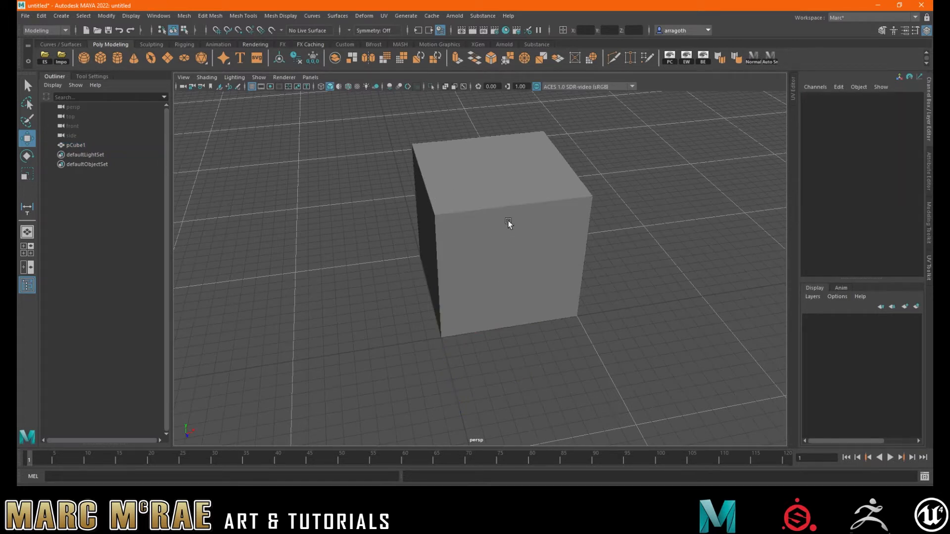
left_click(529, 212)
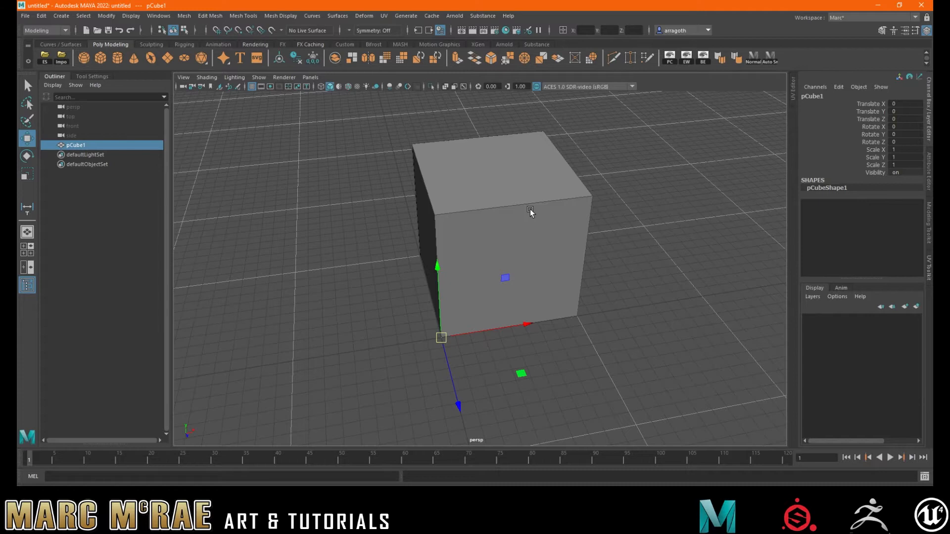
left_click_drag(490, 234, 521, 225, "alt")
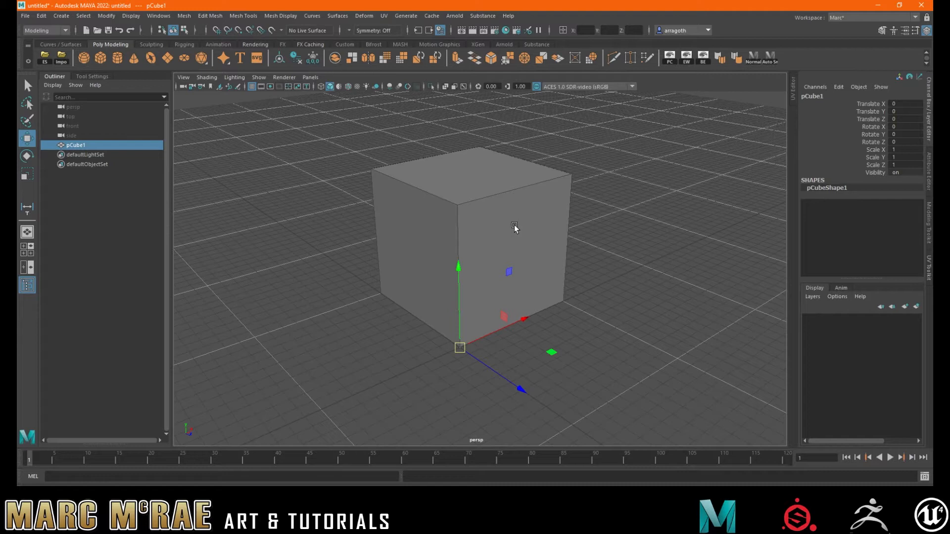
left_click_drag(511, 227, 486, 233, "alt")
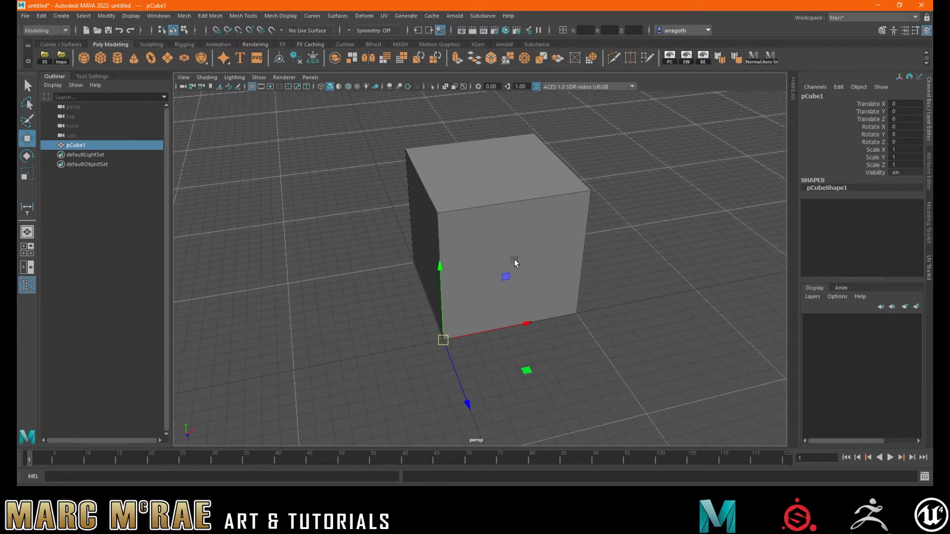
- Snap the cube's pivot from the origin corner to the diagonally opposite top corner of its front face
key("alt")
key("alt")
key("d")
key("v")
left_click_drag(444, 340, 595, 198)
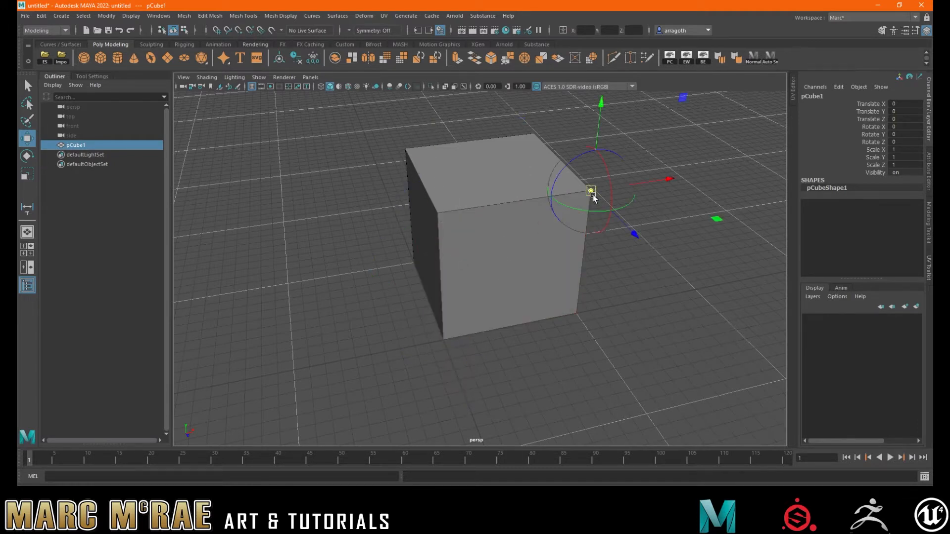
left_click(704, 269)
- Switch to face selection and extrude the cube's front face a short distance outward
left_click(504, 251)
right_click_drag(509, 234, 494, 245)
left_click(495, 245)
left_click_drag(526, 272, 553, 334, "shift")
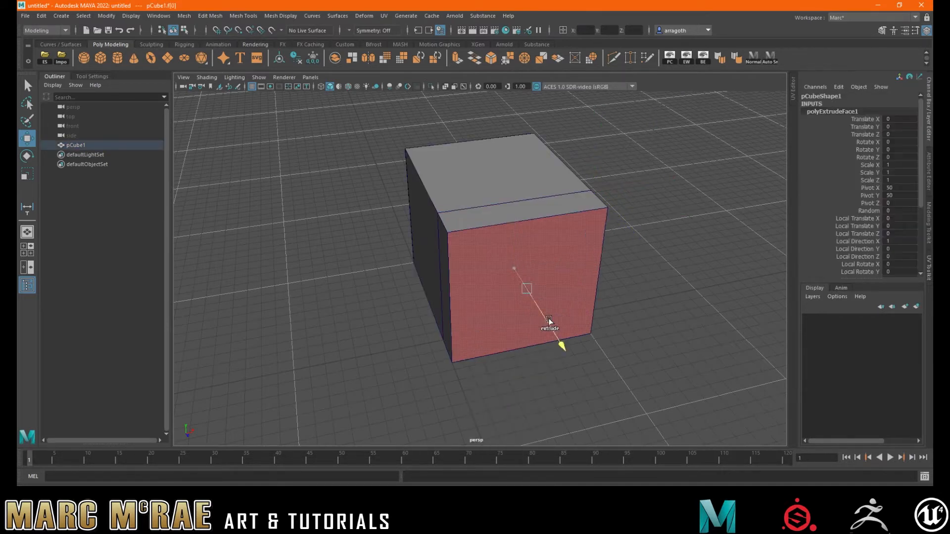
left_click(689, 245)
- Reselect the cube in object mode and expand its face extrusion history node to examine the inputs
right_click_drag(518, 147, 596, 132)
left_click(490, 177)
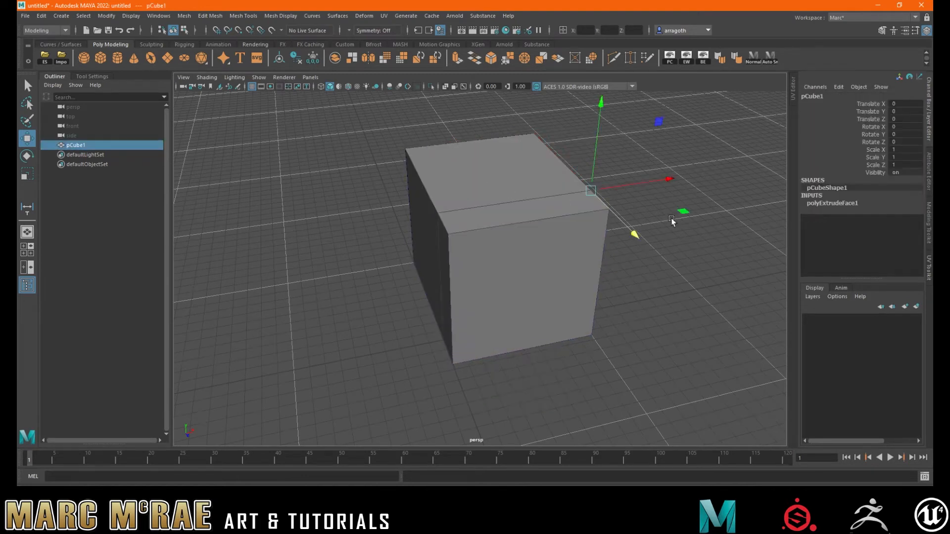
left_click(830, 203)
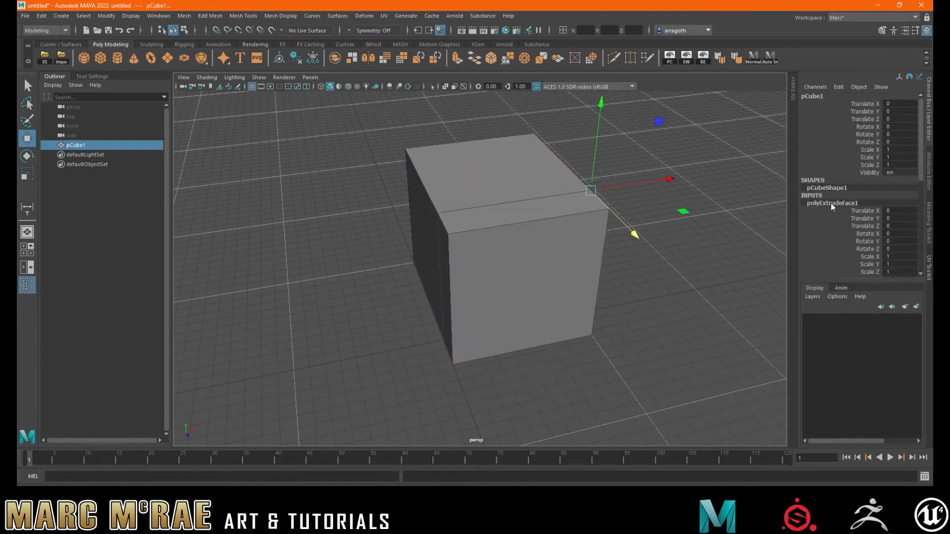
left_click(474, 233)
- Undo the front face extrusion and reselect the cube in object mode
key("ctrl+z")
key("ctrl+z")
key("ctrl+z")
key("ctrl+z")
key("ctrl+z")
key("ctrl+z")
right_click_drag(466, 186, 525, 169)
left_click(458, 194)
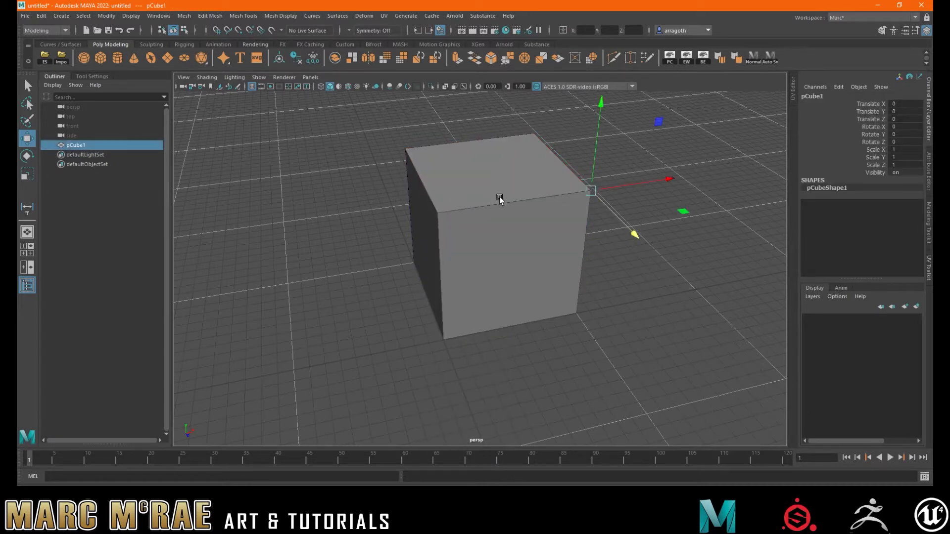
mouse_move(495, 335)
left_mouse_down("alt")
mouse_move(562, 314)
mouse_move(512, 335)
left_mouse_up("alt")
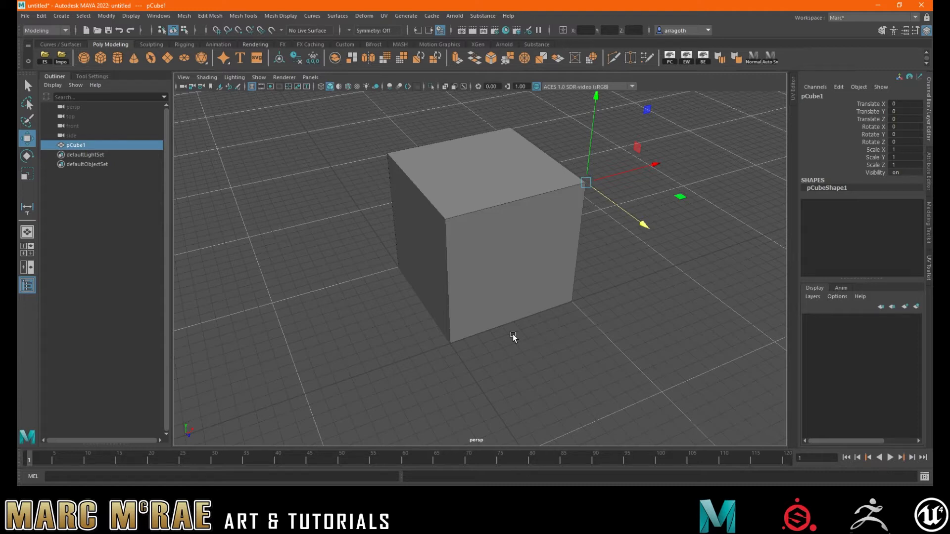
- Delete the cube and create a polygon cylinder at the origin
scroll(556, 299, "up", 10)
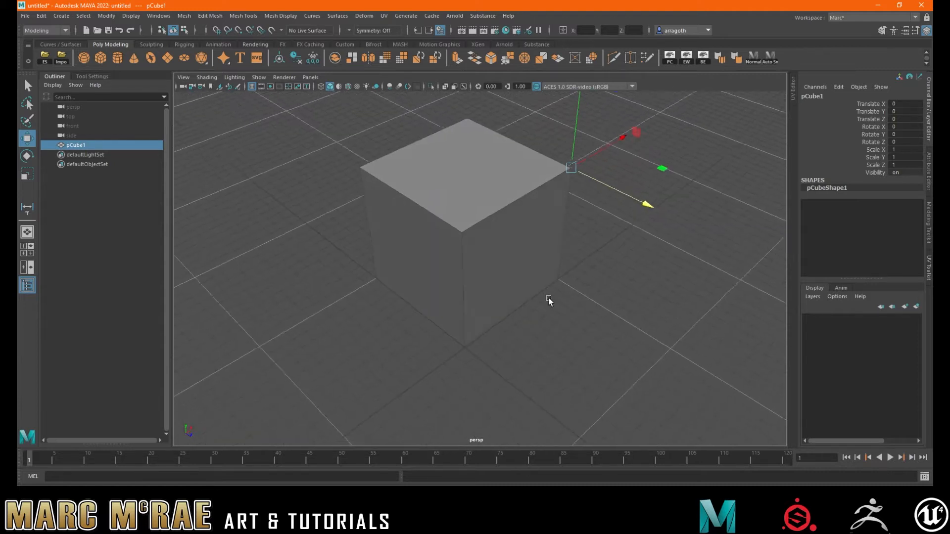
key("Delete")
left_click_drag(414, 253, 540, 196, "alt")
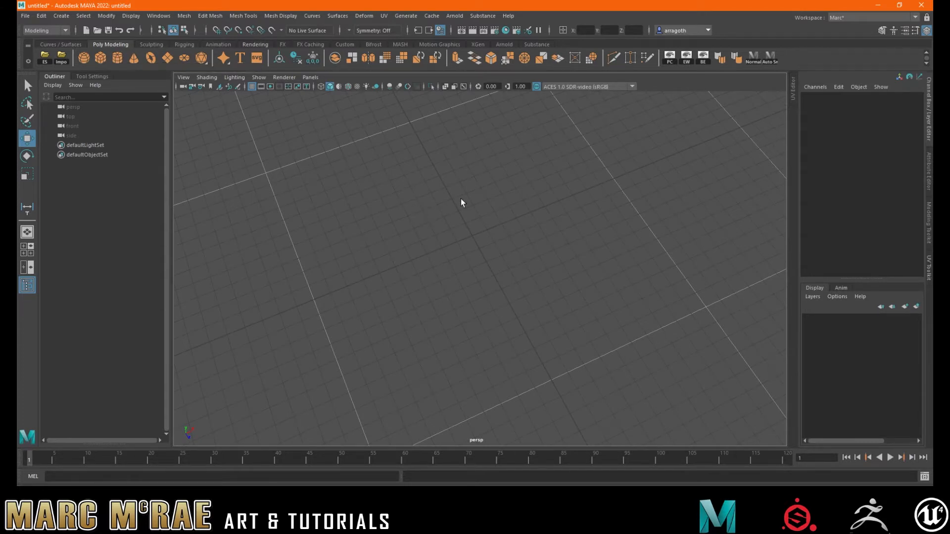
right_click_drag(537, 232, 463, 227, "shift")
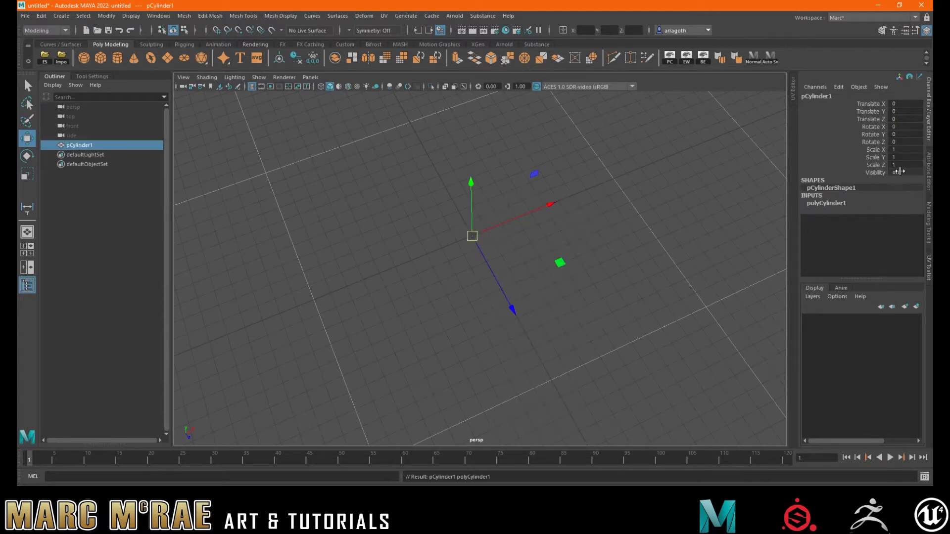
- Set the cylinder's axis subdivisions to 36 and its scale to 100 on X, Y and Z
left_click(837, 203)
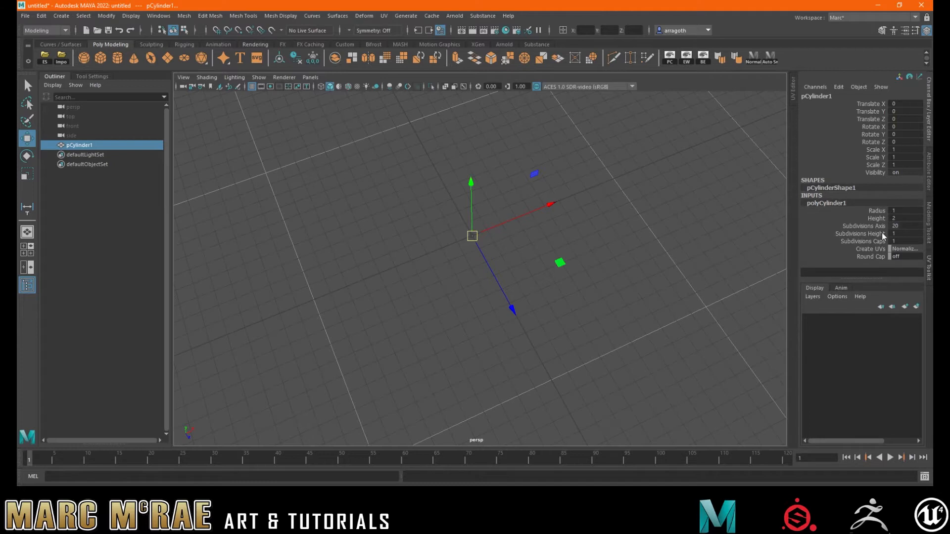
double_click(909, 226)
type("36")
left_click(899, 150)
left_click_drag(898, 152, 900, 163)
left_click(900, 164)
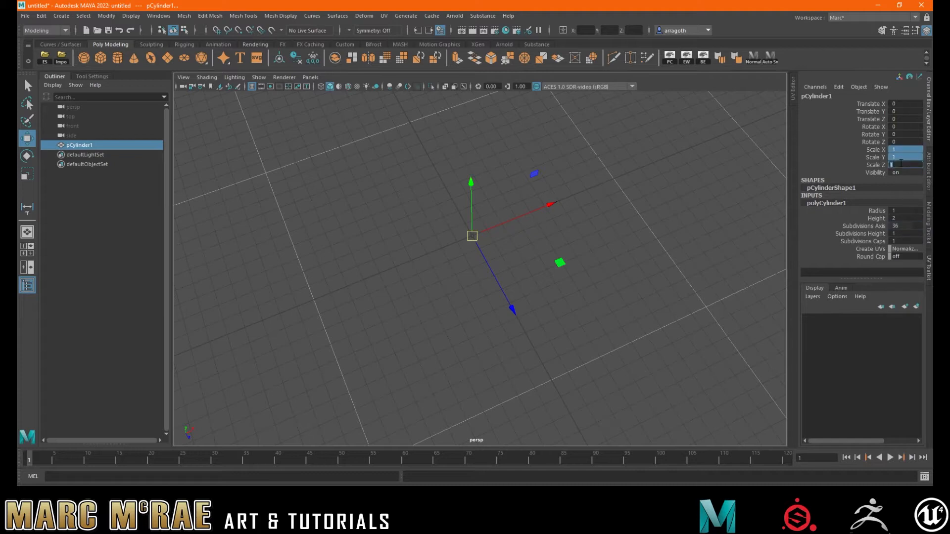
type("100")
key("Return")
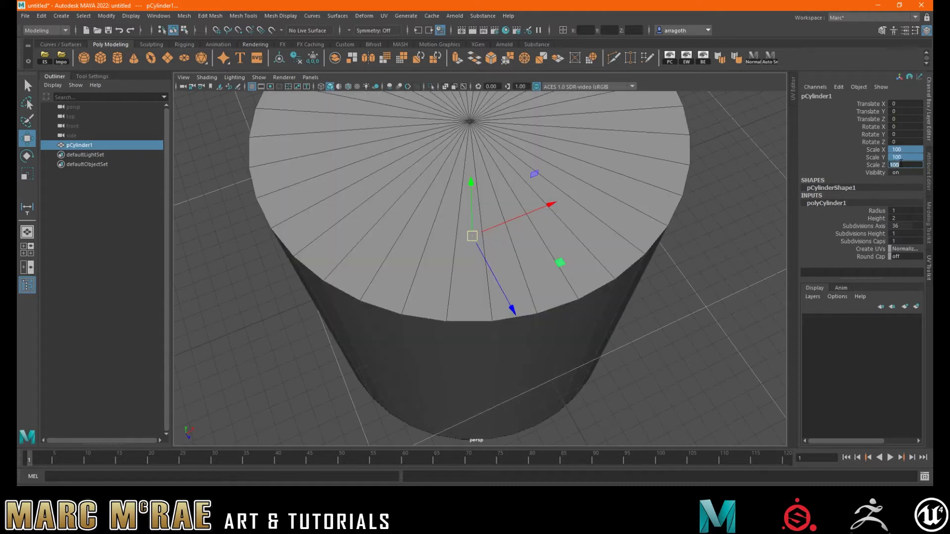
- Try flattening the cylinder with a Y scale of 0.2, followed by a Y scale of 1
left_click_drag(714, 265, 675, 237, "alt")
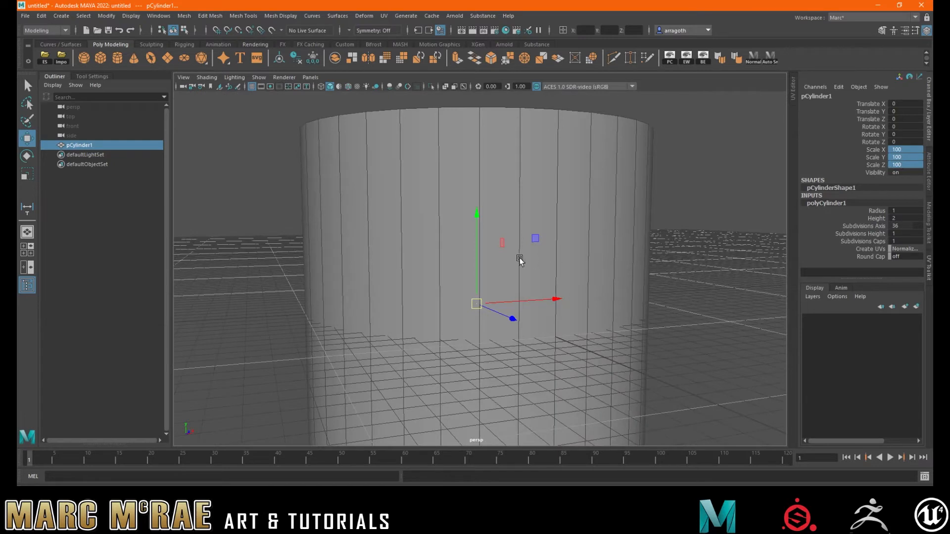
left_click(907, 156)
type("0.2")
key("Return")
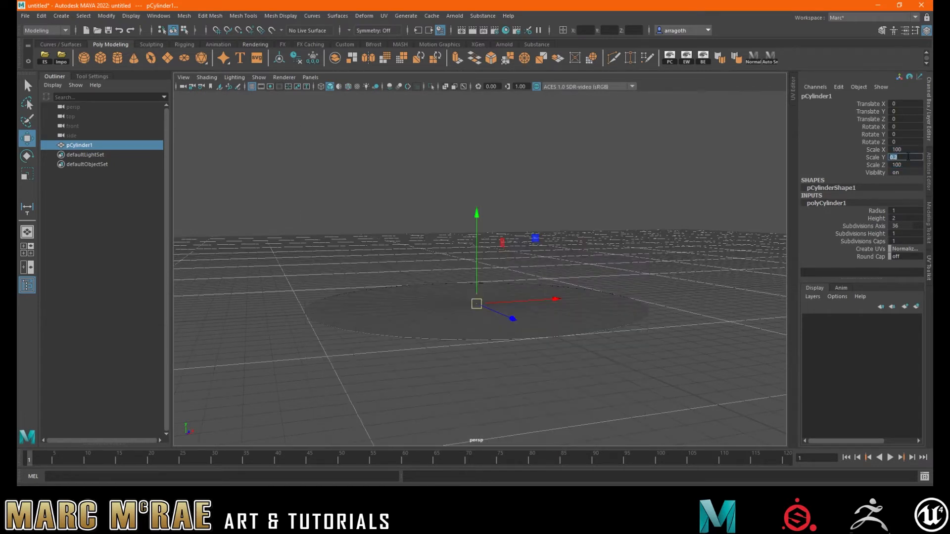
type("1")
key("Return")
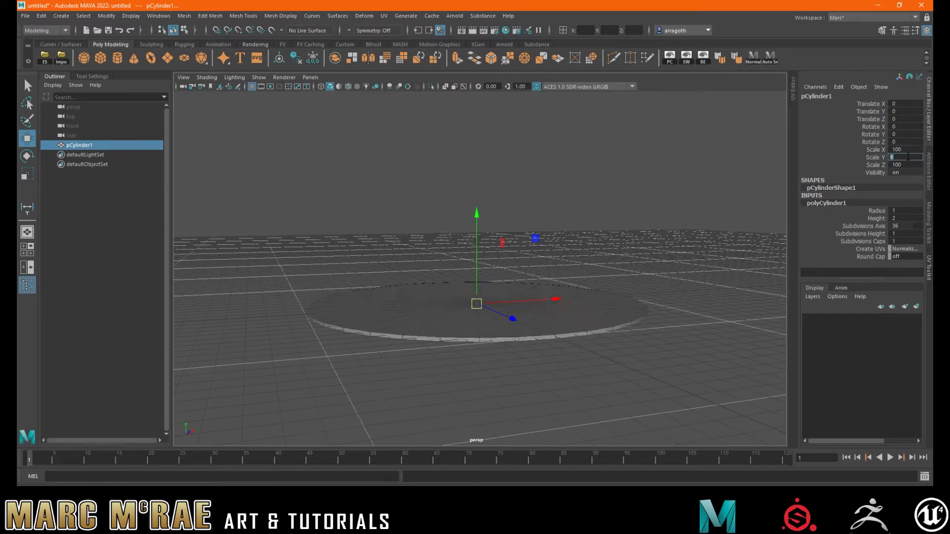
- Set the cylinder's Y scale to 5 to make it a flat disc
left_click_drag(571, 244, 548, 265, "alt")
right_click_drag(548, 265, 618, 297, "alt")
left_click(899, 157)
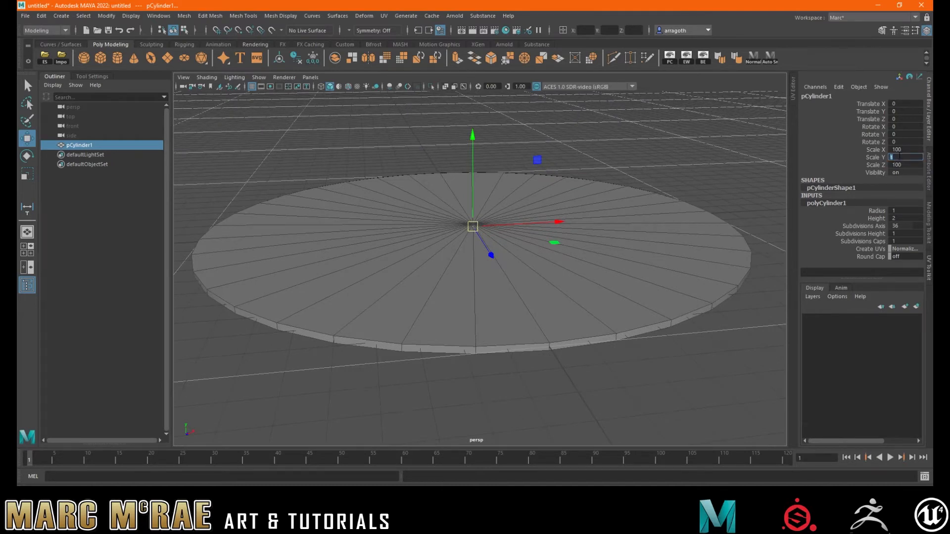
type("5")
key("Return")
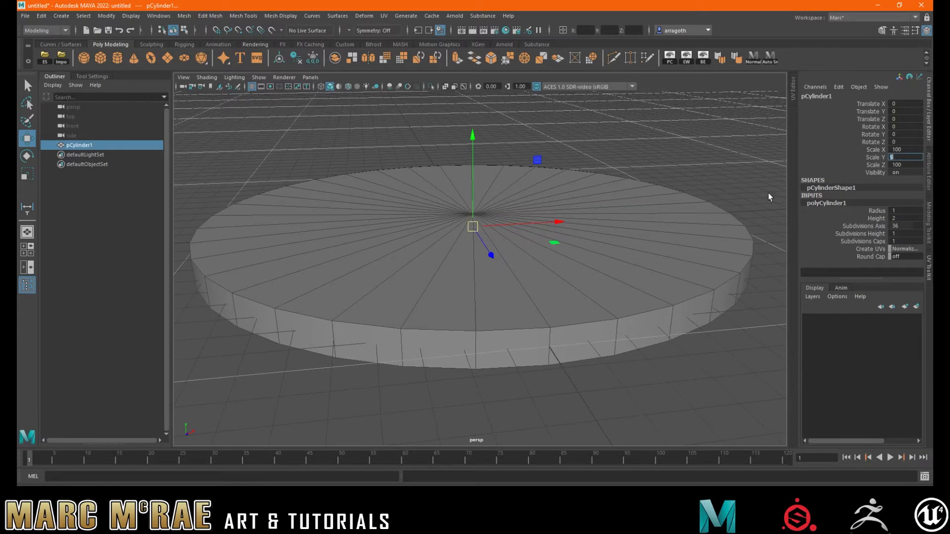
- Reselect the disc and snap its pivot to the centre vertex of its underside
left_click(735, 144)
left_click_drag(736, 144, 555, 208, "alt")
left_click_drag(496, 219, 476, 236, "alt")
left_click(483, 243)
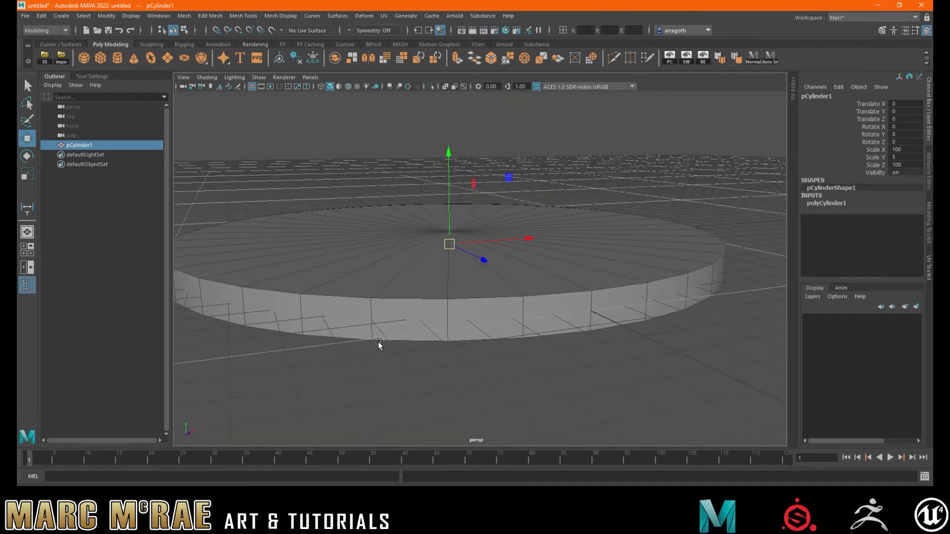
left_click_drag(409, 328, 408, 305, "alt")
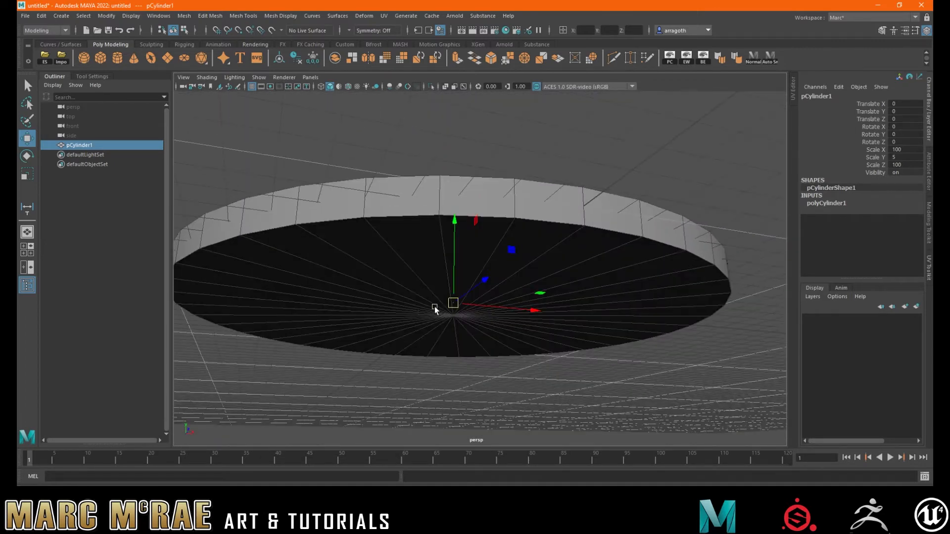
key("d")
key("v")
left_click_drag(452, 303, 453, 316)
key("d")
- Raise the disc with grid snapping so its underside rests on the grid plane
key("x")
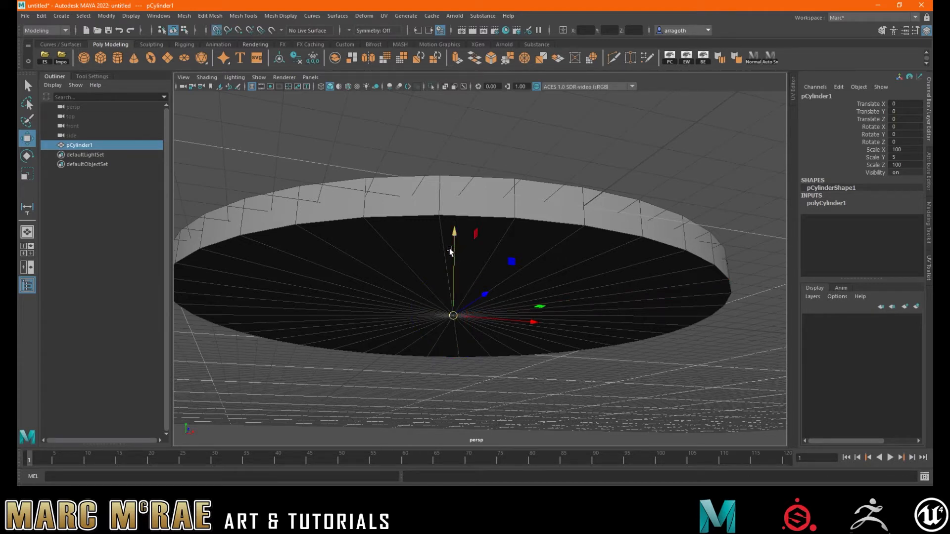
left_click_drag(453, 225, 494, 291)
scroll(503, 273, "down", 3)
key("x")
left_click_drag(452, 162, 455, 265)
left_click(582, 28)
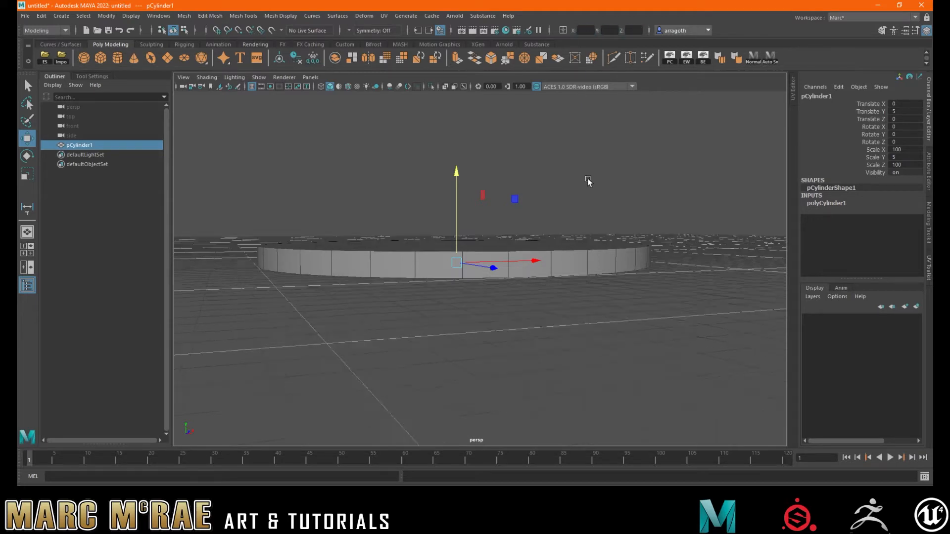
- Freeze the disc's transformations and clear its construction history
left_click_drag(585, 183, 618, 286, "alt")
left_click_drag(358, 287, 408, 260, "alt")
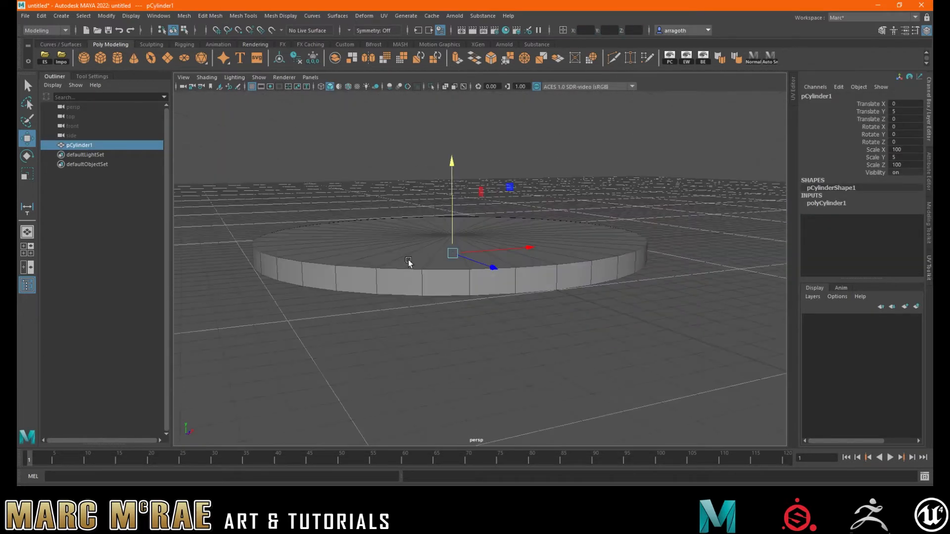
left_click(292, 57)
left_click_drag(582, 210, 566, 237, "alt")
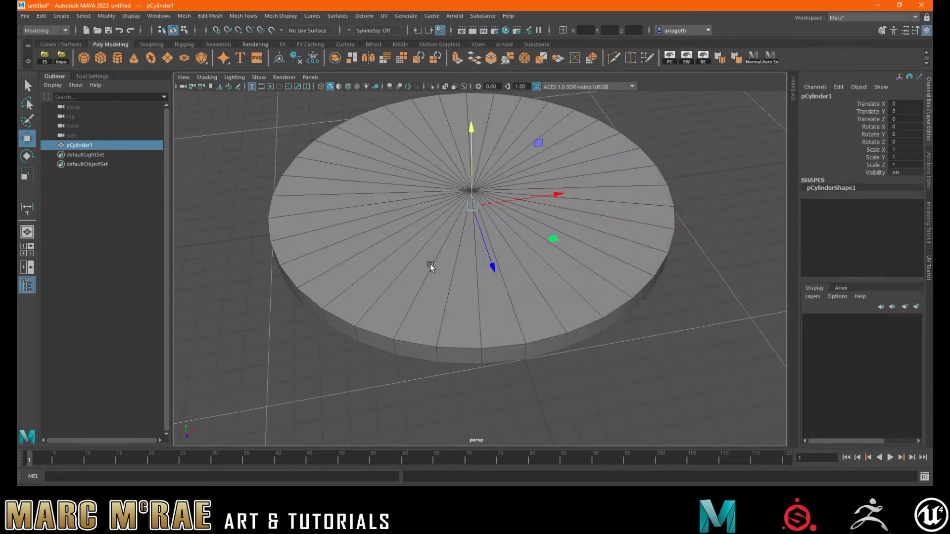
- Examine the disc's size and pivot placement against the grid from above, edge-on and at an angle
left_click_drag(468, 267, 479, 292, "alt")
right_click_drag(479, 293, 376, 262, "alt")
left_click_drag(376, 262, 458, 284, "alt")
right_click_drag(458, 284, 512, 281, "alt")
left_click_drag(512, 281, 568, 320, "alt")
right_click_drag(568, 320, 509, 311, "alt")
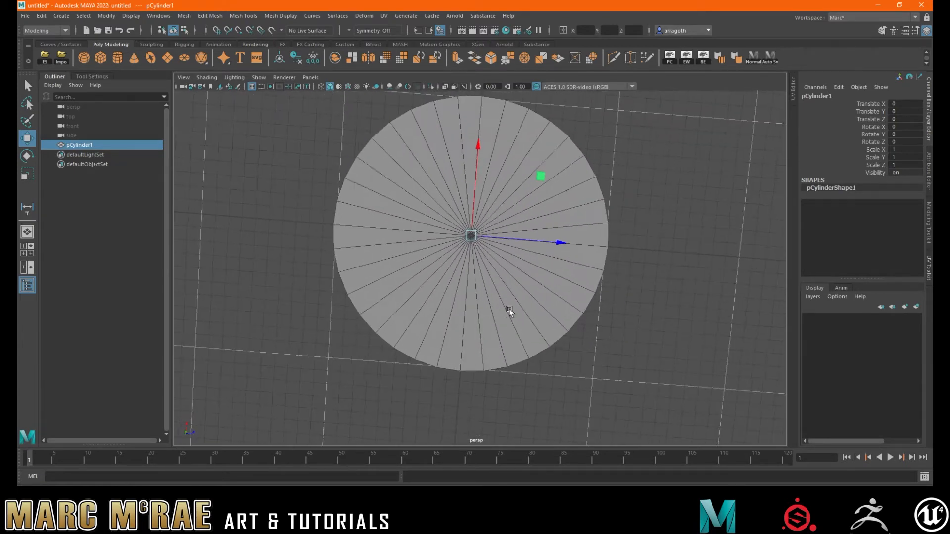
left_click_drag(509, 312, 510, 322, "alt")
mouse_move(511, 362)
left_mouse_down("alt")
mouse_move(530, 357)
mouse_move(513, 360)
left_mouse_up("alt")
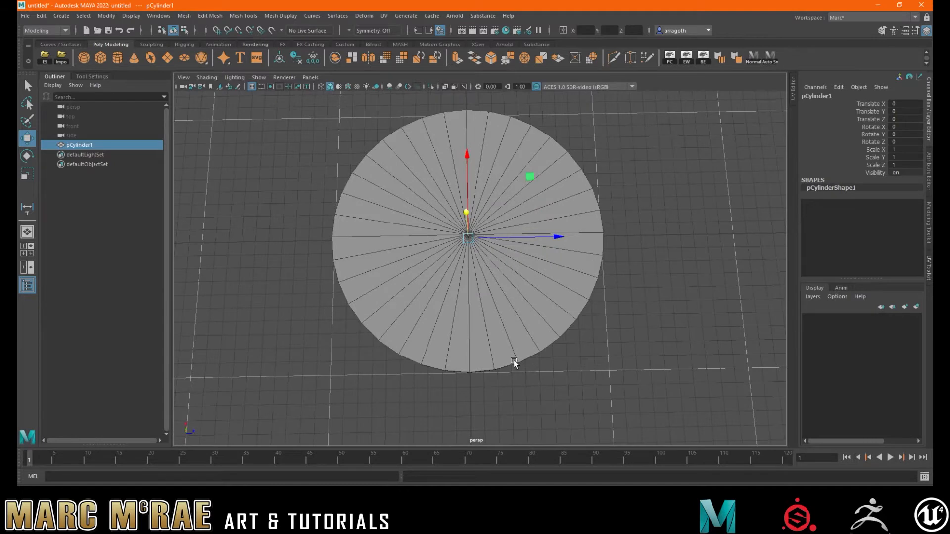
right_click(531, 303)
left_click_drag(597, 304, 455, 257, "alt")
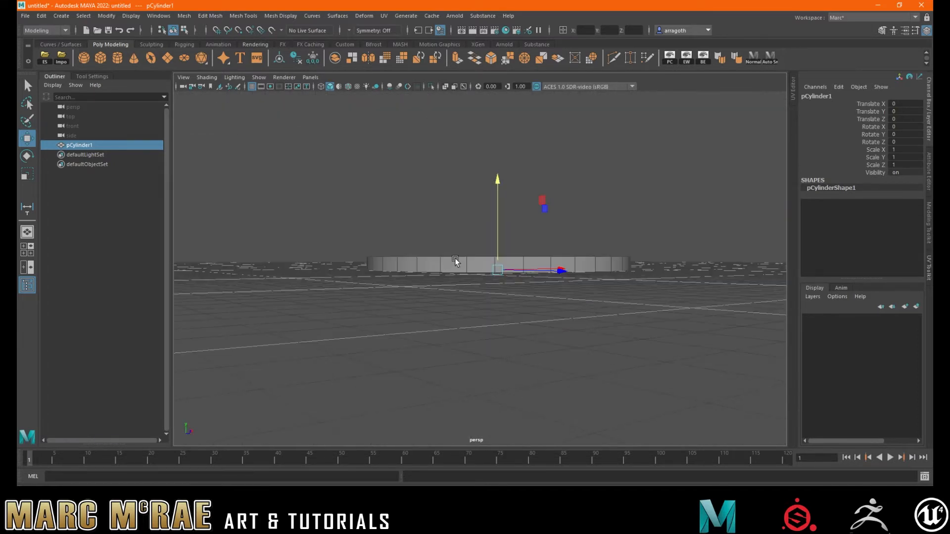
left_click_drag(607, 247, 497, 301, "alt")
right_click_drag(496, 302, 722, 295, "alt")
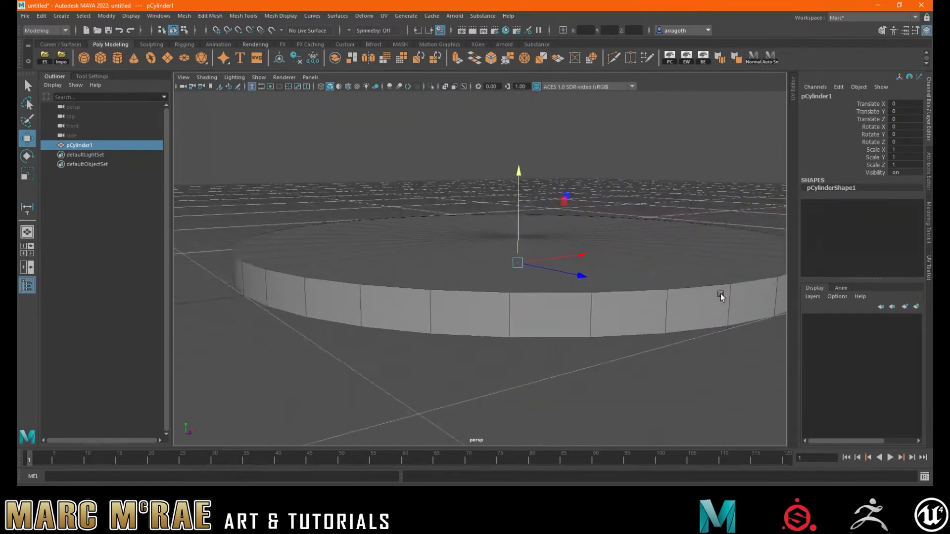
left_click_drag(723, 295, 578, 331, "alt")
right_click_drag(578, 332, 541, 322, "alt")
left_click_drag(540, 322, 501, 309, "alt")
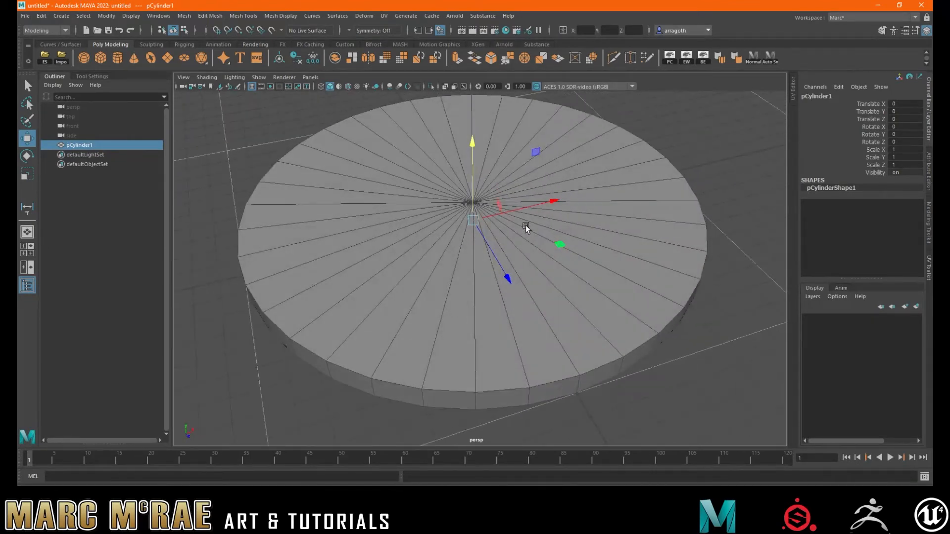
left_click_drag(572, 226, 587, 250, "alt")
right_click_drag(588, 250, 433, 250, "alt")
left_click_drag(433, 250, 400, 218, "alt")
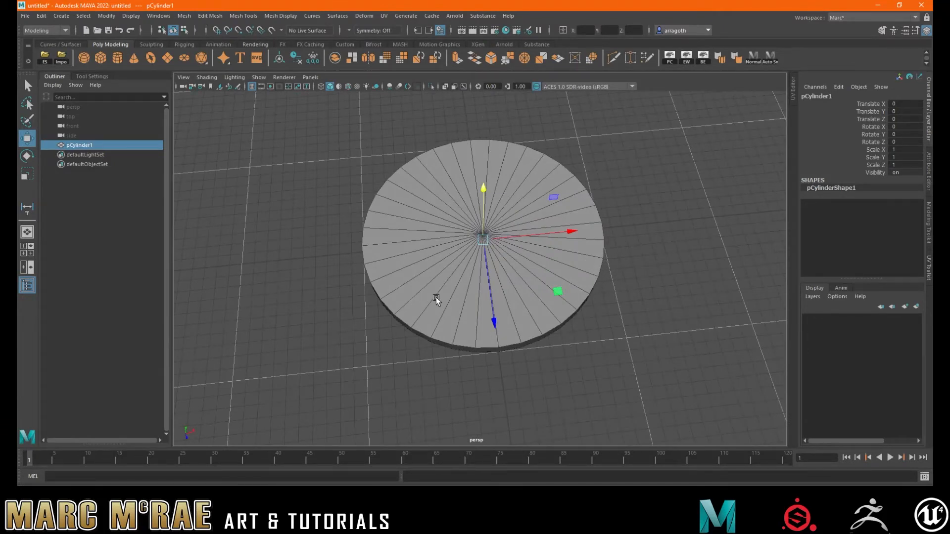
mouse_move(521, 249)
left_mouse_down("alt")
mouse_move(511, 223)
mouse_move(521, 240)
left_mouse_up("alt")
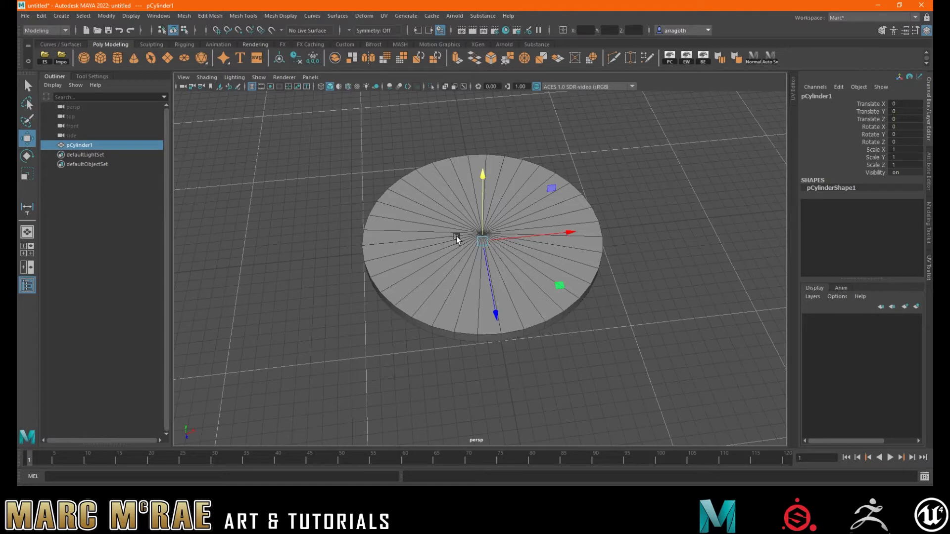
- Create a polygon cube at the disc's centre and set its scale to 40 on all three axes
left_click(100, 57)
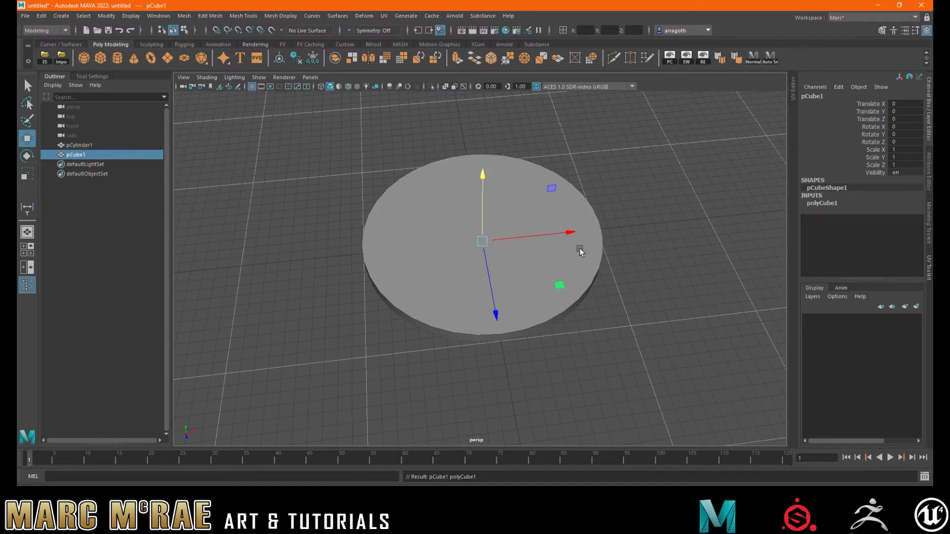
key("r")
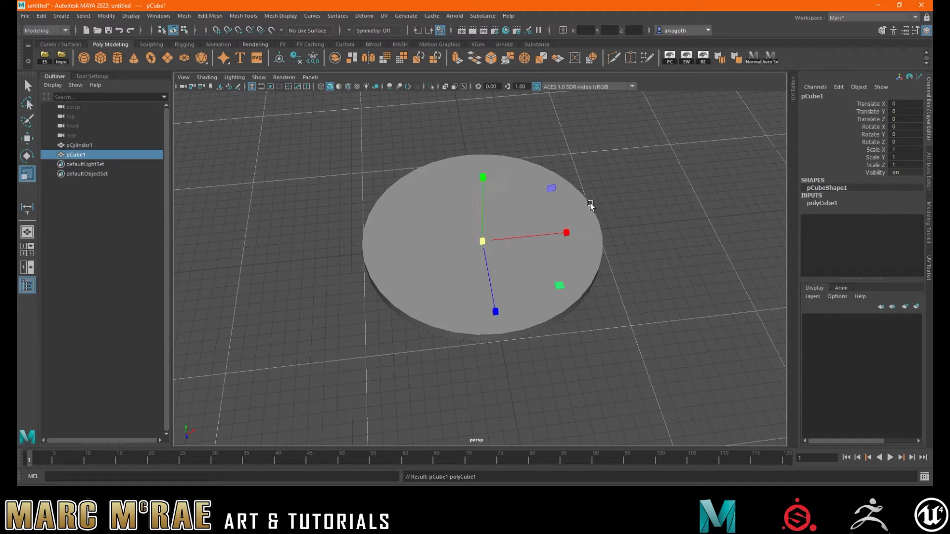
left_click_drag(482, 240, 525, 223)
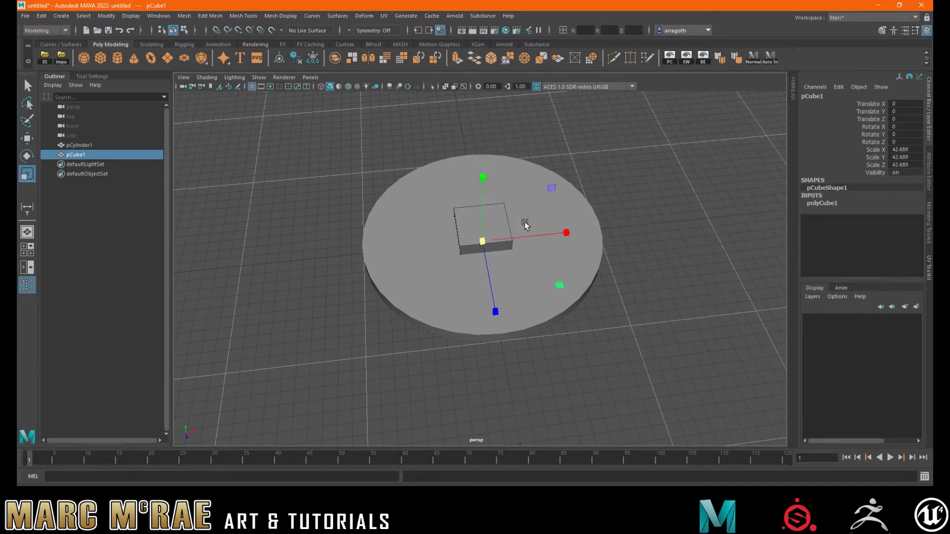
left_click_drag(910, 149, 914, 165)
type("40")
key("Return")
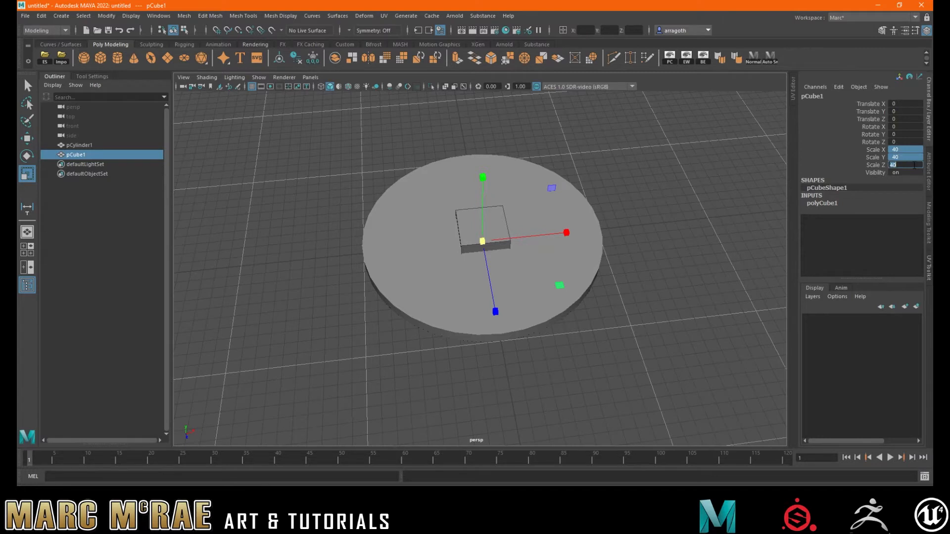
- Reduce the cube's scale to 30 on all three axes while viewing the disc from above
left_click_drag(537, 245, 527, 272, "alt")
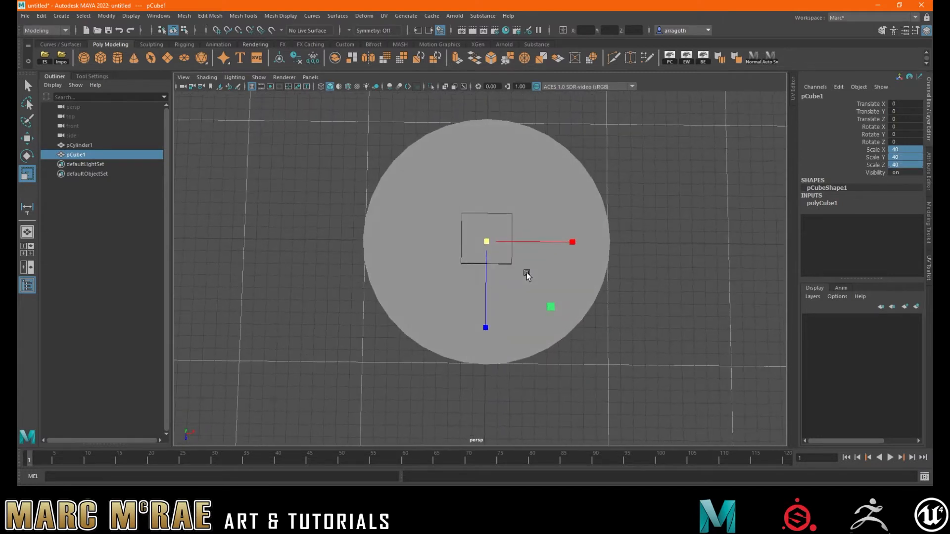
right_click_drag(525, 272, 589, 266, "alt")
middle_click_drag(587, 271, 556, 292, "alt")
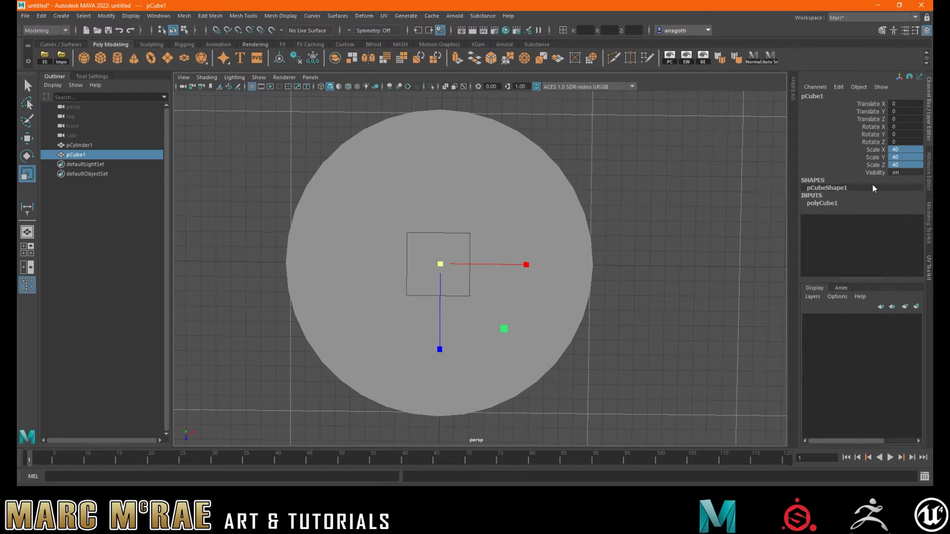
left_click(902, 165)
type("30")
key("Return")
- Move the cube along X to about 114.7 so it sits just outside the disc's rim
left_click(612, 295)
left_click(428, 257)
key("w")
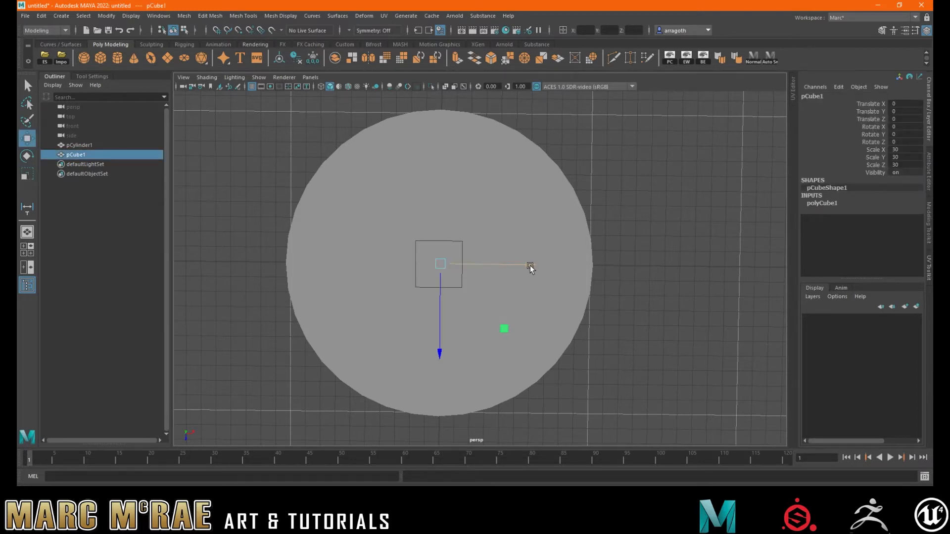
left_click_drag(530, 265, 302, 281)
middle_click_drag(302, 281, 240, 269, "alt")
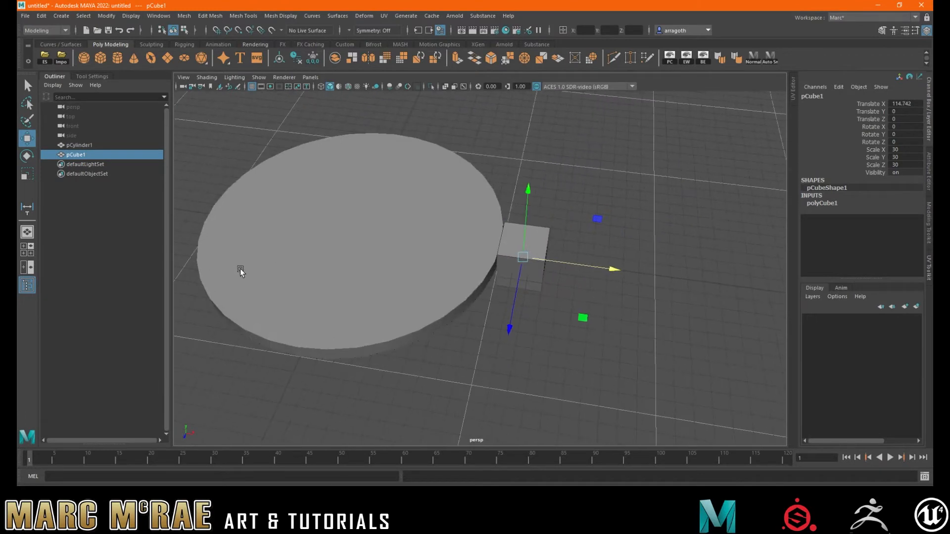
- Switch the cube to vertex selection and merge its outer top and bottom vertex pairs at their midpoints to form a wedge
right_click_drag(240, 269, 569, 281, "alt")
left_click_drag(568, 280, 480, 292, "alt")
left_click_drag(483, 252, 490, 256, "alt")
right_click_drag(544, 243, 500, 243)
left_click_drag(511, 244, 601, 239, "alt")
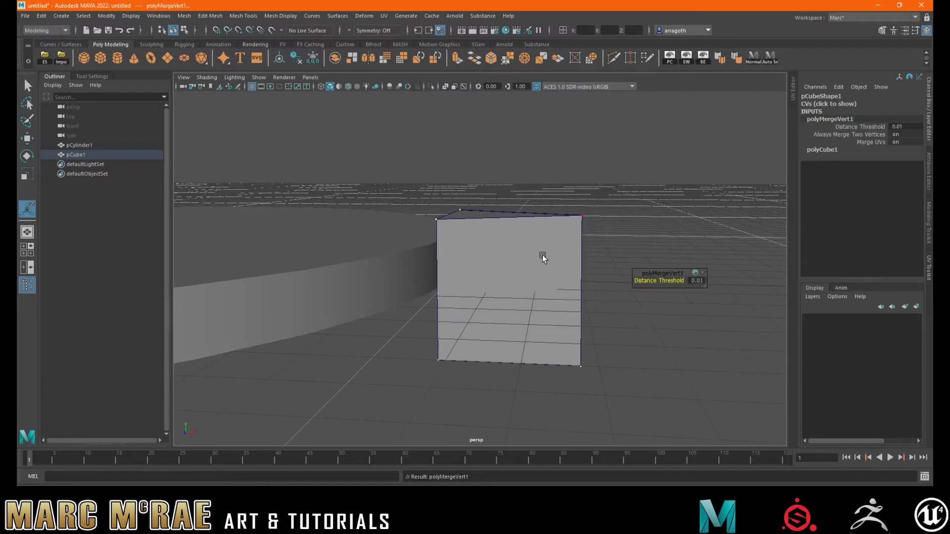
left_click_drag(543, 257, 639, 392, "alt")
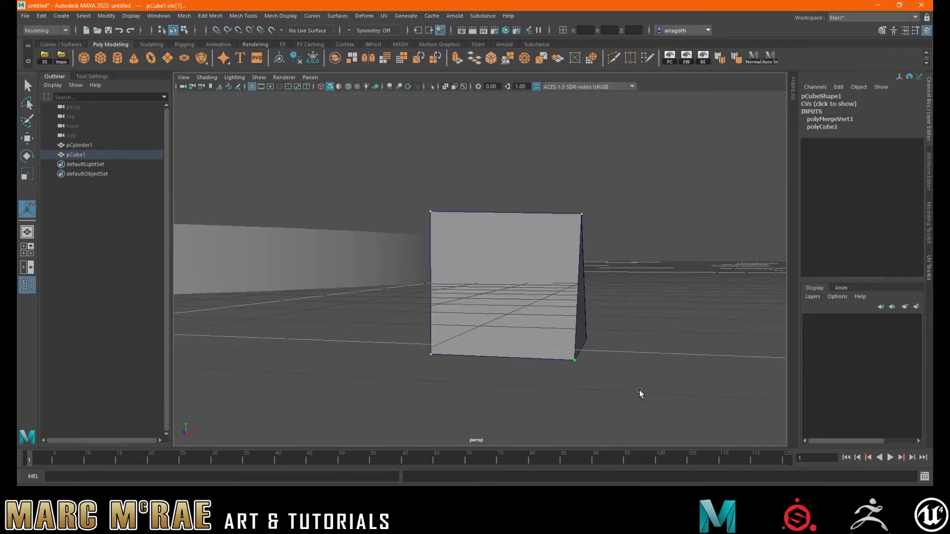
key("g")
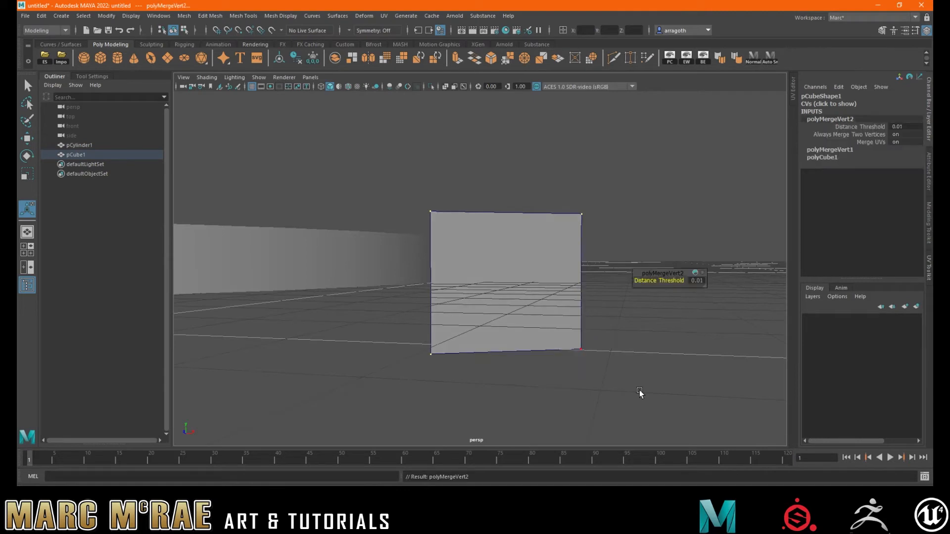
- Compare the wedge with the disc in object mode, and set the wedge's Y scale to 5
left_click_drag(613, 331, 610, 376, "alt")
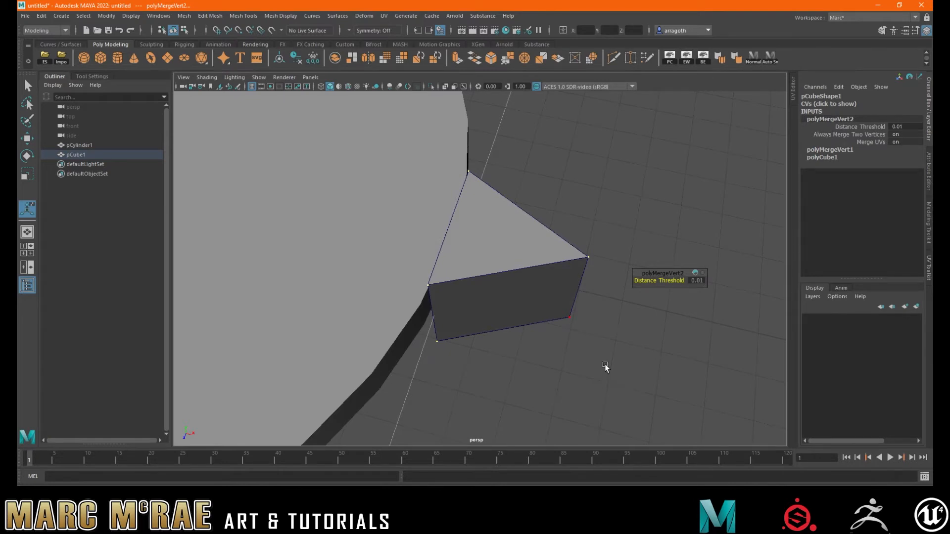
left_click(604, 361)
left_click_drag(570, 368, 576, 317, "alt")
left_click_drag(450, 280, 361, 246, "alt")
left_click(401, 288)
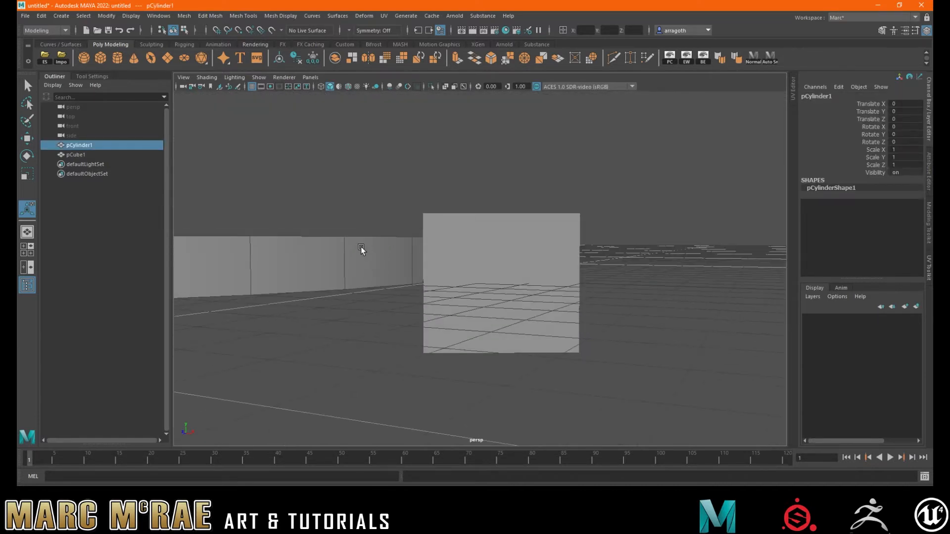
left_click(463, 245)
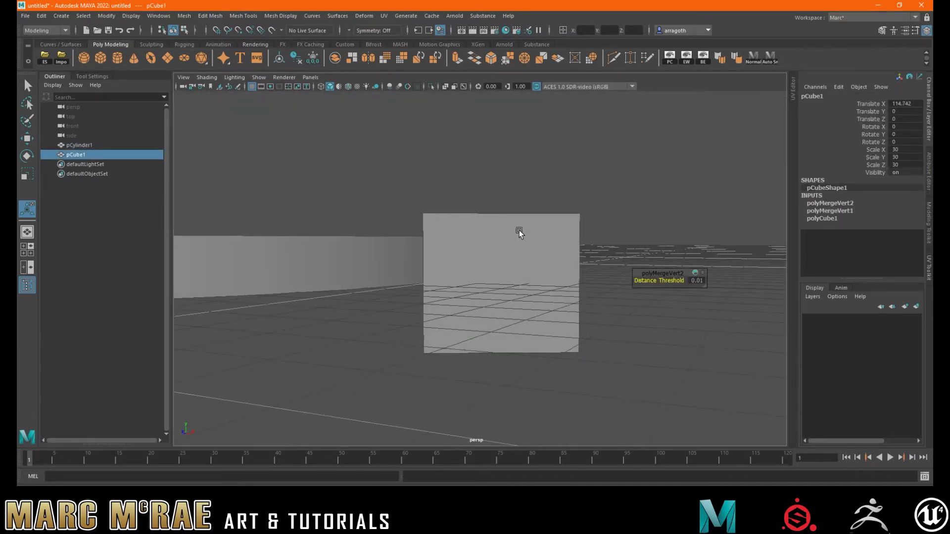
left_click(361, 252)
left_click_drag(350, 255, 382, 274, "alt")
left_click(493, 248)
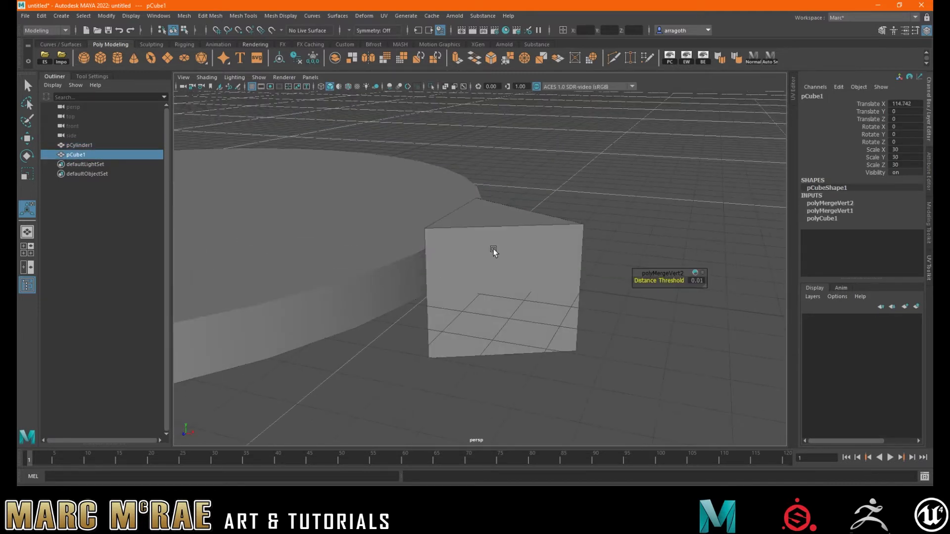
double_click(903, 156)
type("5")
key("Return")
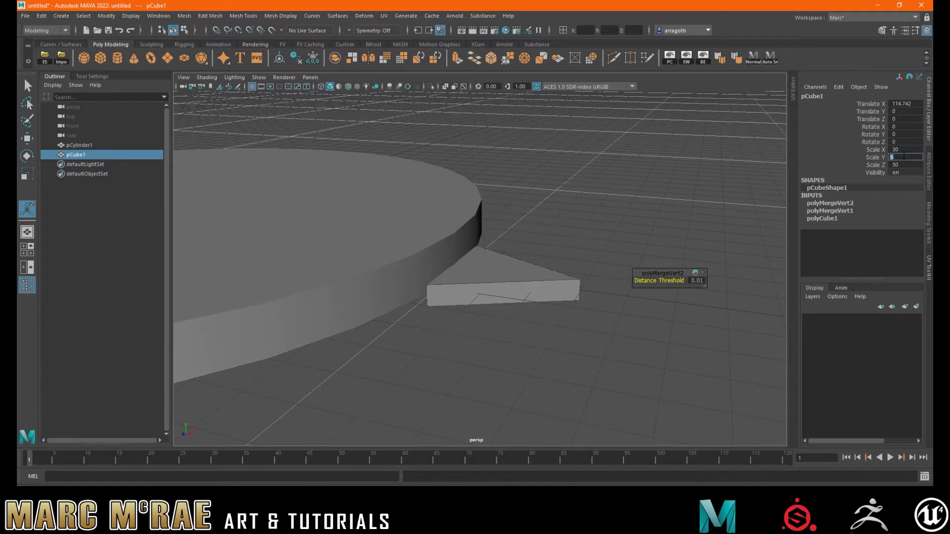
- Snap the wedge's pivot to the upper vertex of its inner corner beside the disc
left_click_drag(573, 227, 426, 274, "alt")
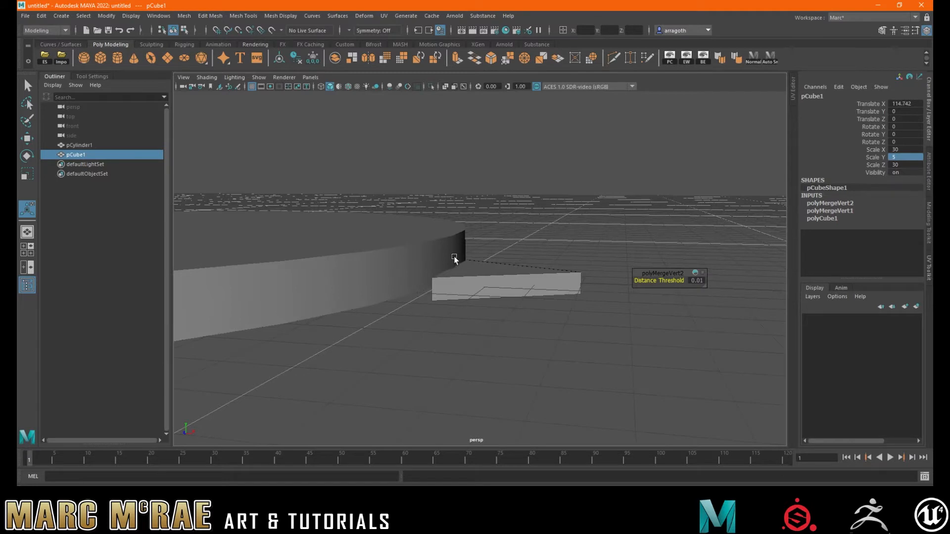
right_click_drag(483, 243, 522, 227)
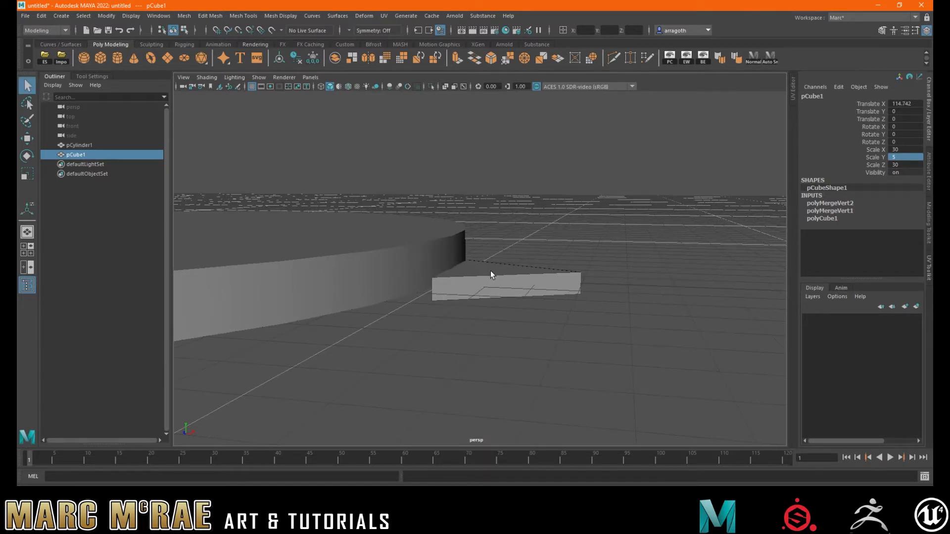
key("w")
left_click_drag(487, 268, 481, 282, "alt")
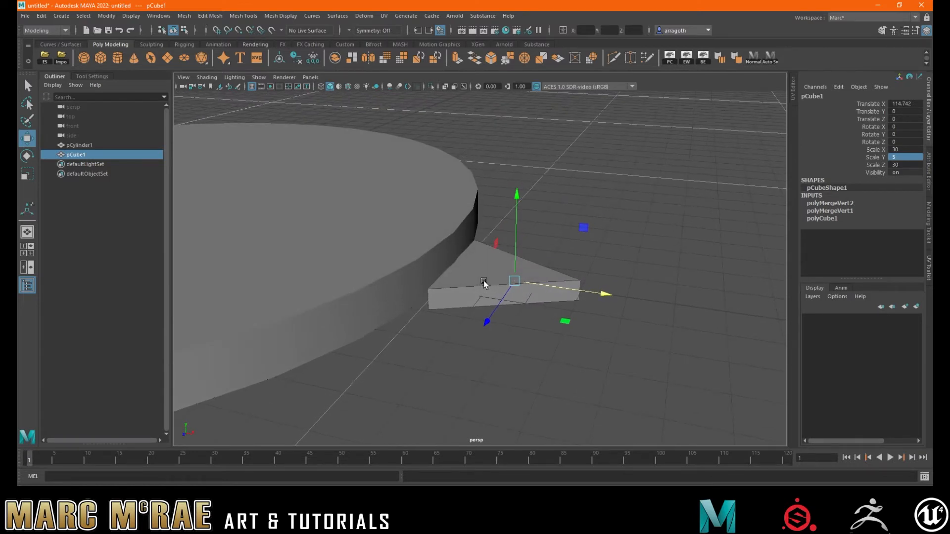
key("d")
key("v")
left_click_drag(513, 280, 428, 297)
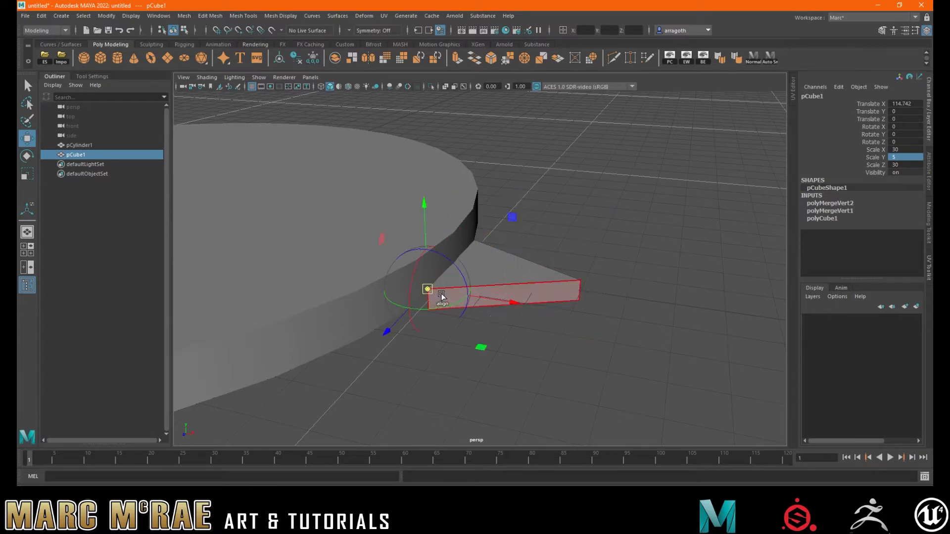
mouse_move(465, 262)
left_mouse_down("alt")
mouse_move(470, 246)
mouse_move(466, 279)
left_mouse_up("alt")
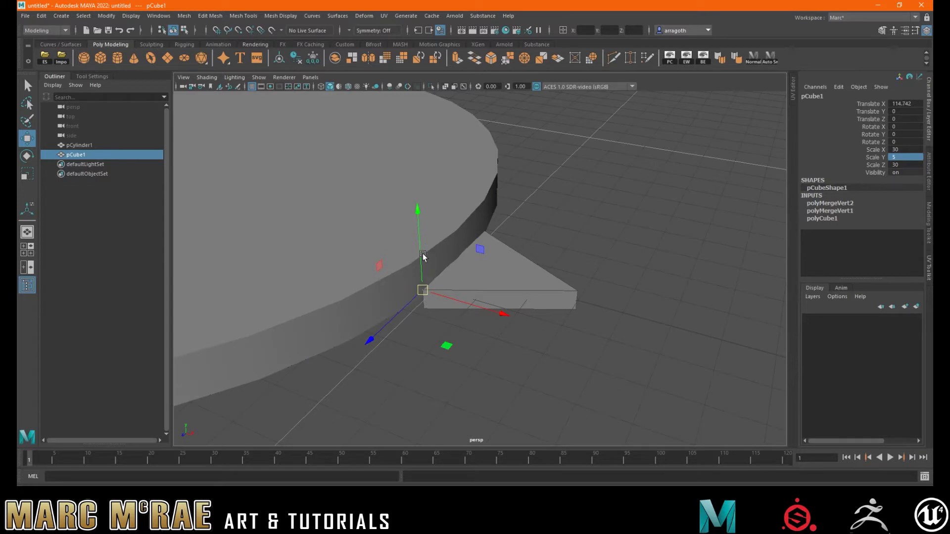
- Raise the wedge's top face along Y with vertex snapping to match the height of the disc's top surface
right_click_drag(488, 243, 492, 268)
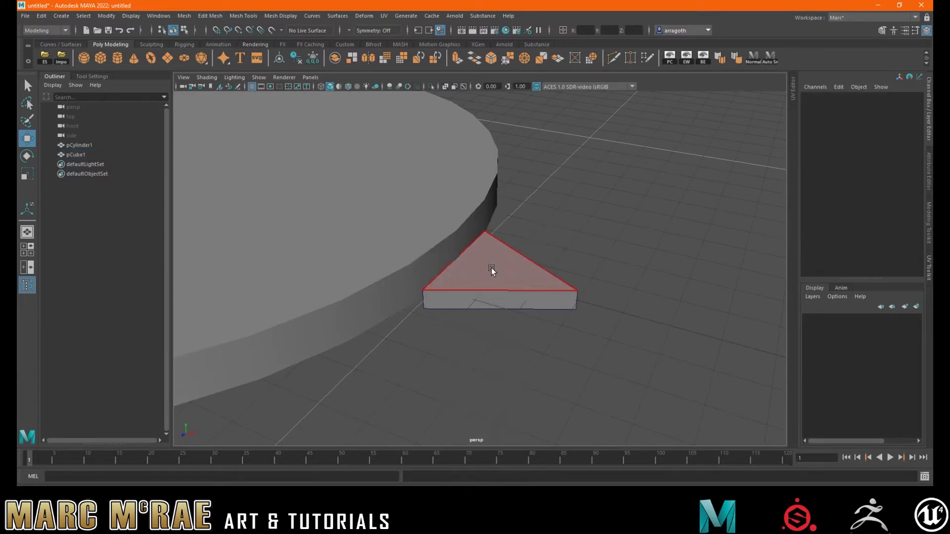
left_click(511, 261)
mouse_move(557, 260)
left_mouse_down("alt")
mouse_move(568, 227)
mouse_move(586, 245)
mouse_move(558, 245)
left_mouse_up("alt")
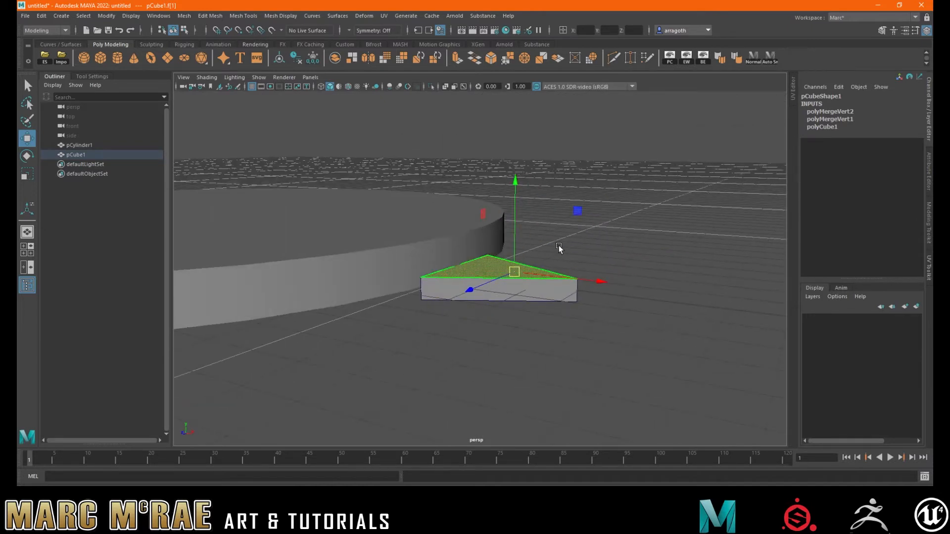
key("v")
left_click_drag(517, 180, 514, 178)
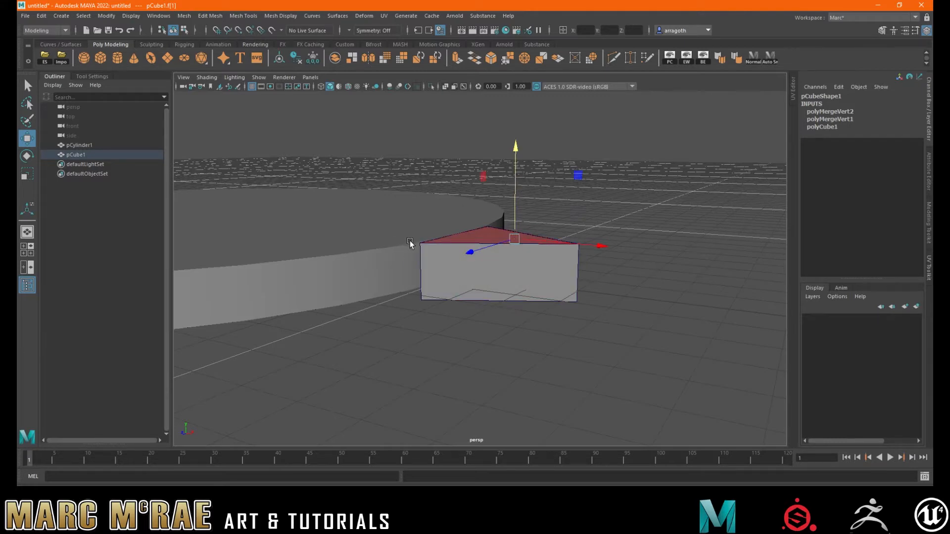
left_click_drag(409, 236, 480, 283, "alt")
left_click(502, 286)
mouse_move(512, 221)
left_mouse_down()
mouse_move(512, 169)
mouse_move(513, 210)
left_mouse_up()
- Return the wedge to object mode and examine how its inner side lines up with the disc's rim segments
left_click_drag(518, 316, 449, 356, "alt")
left_click(582, 133)
left_click_drag(491, 170, 486, 260, "alt")
left_click(482, 258)
right_click_drag(485, 245, 502, 237)
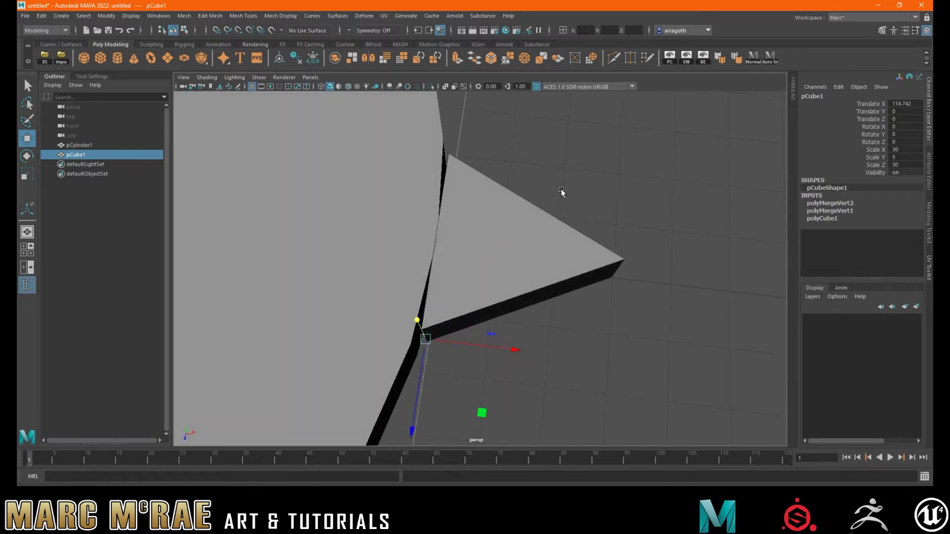
left_click(581, 178)
left_click(476, 236)
left_click(328, 216)
left_click(490, 234)
left_click(367, 226)
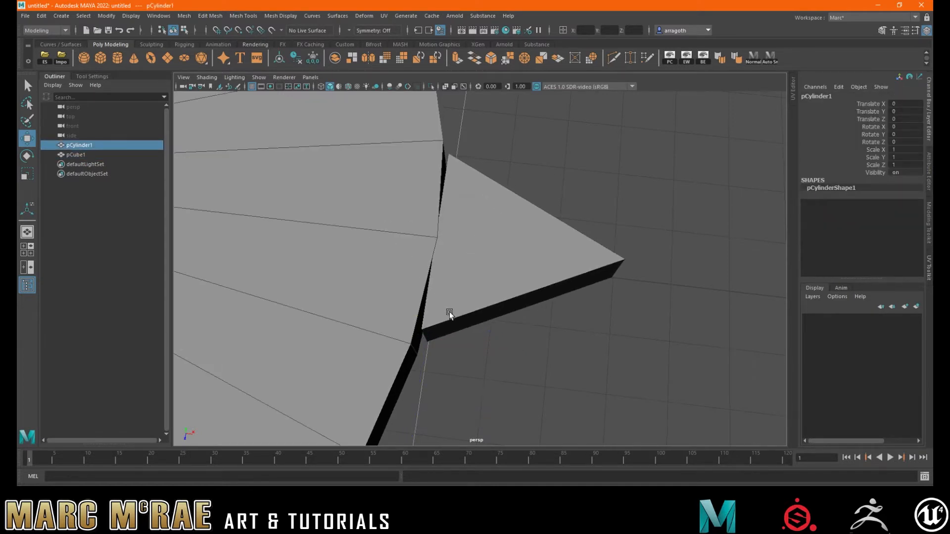
left_click_drag(447, 170, 472, 239, "alt")
left_click(475, 238)
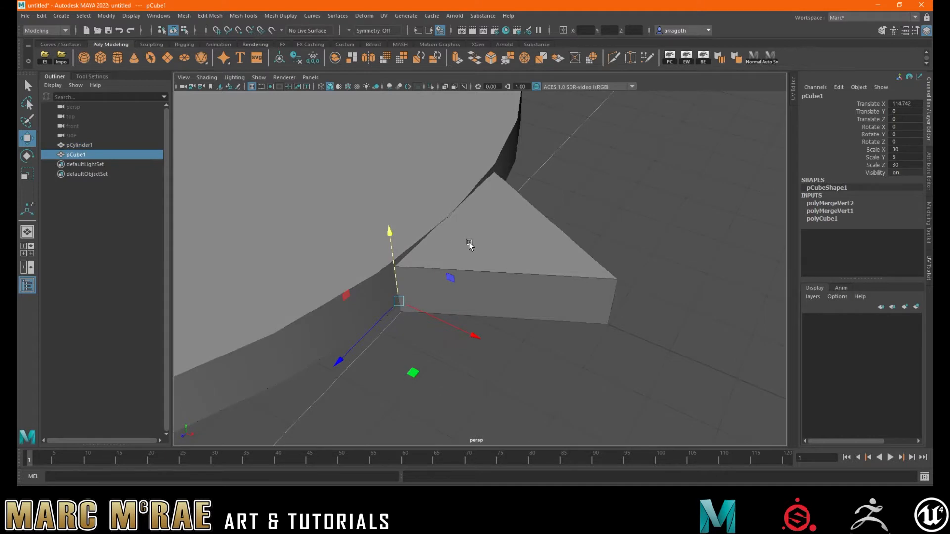
- Switch the wedge to vertex selection and snap its near inner corner's top and bottom vertices to the disc's rim
right_click_drag(468, 242, 496, 227)
left_click_drag(469, 252, 455, 229, "alt")
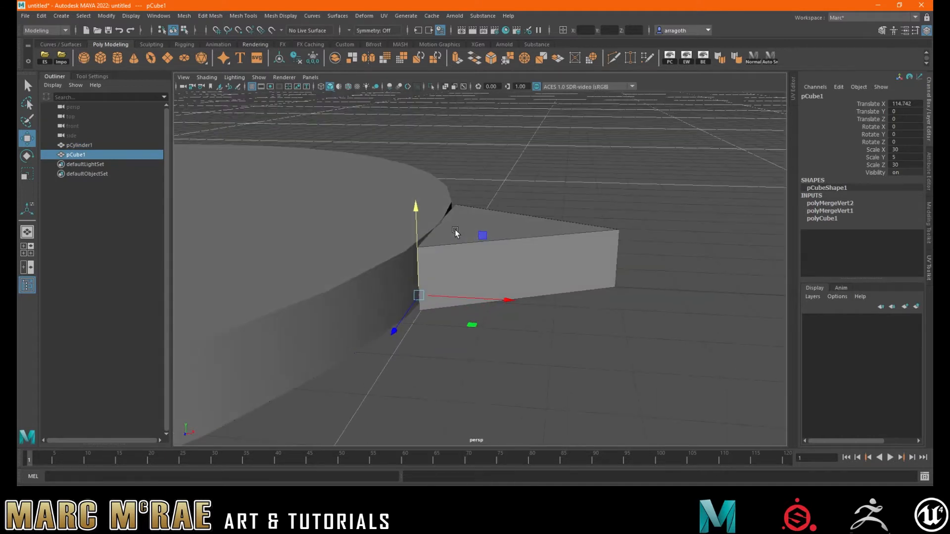
right_click_drag(470, 240, 424, 248)
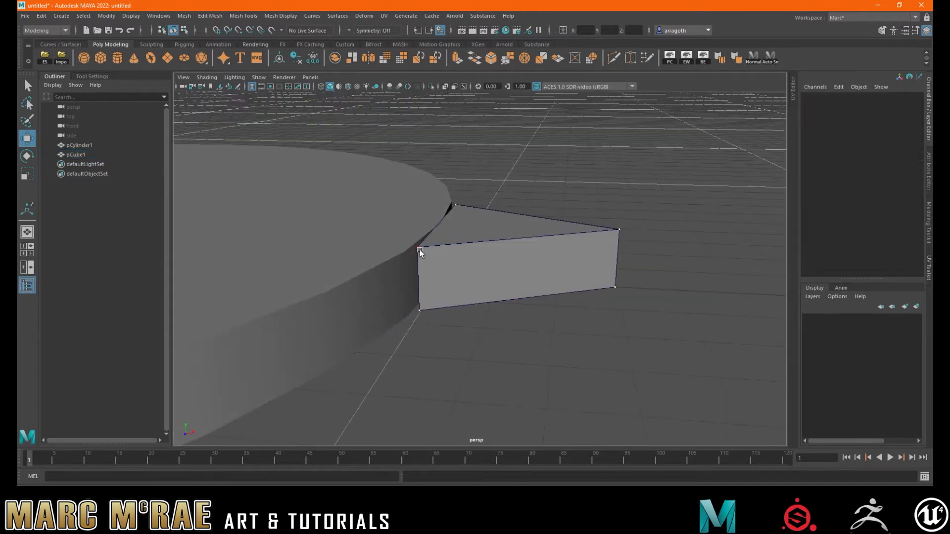
left_click(417, 247)
left_click_drag(440, 246, 405, 318, "alt")
left_click(427, 337)
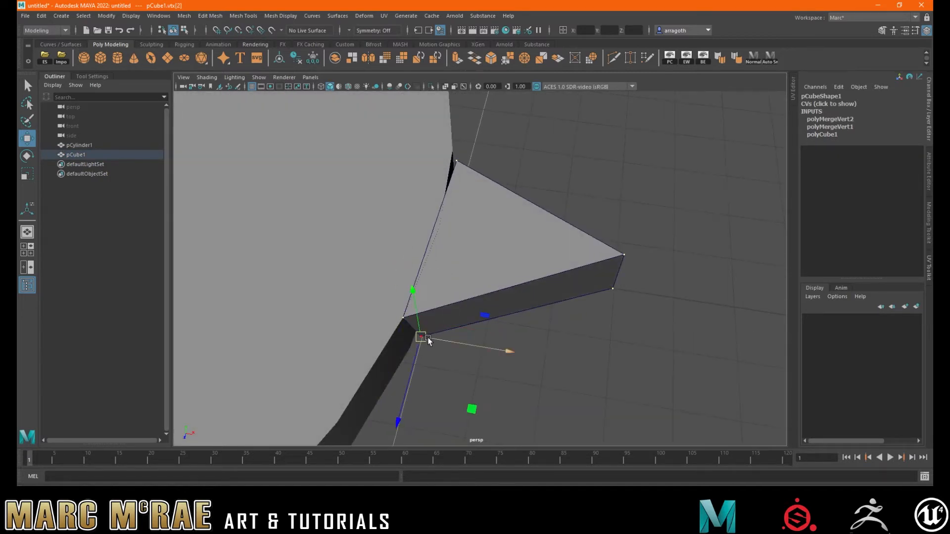
left_click_drag(421, 338, 417, 347)
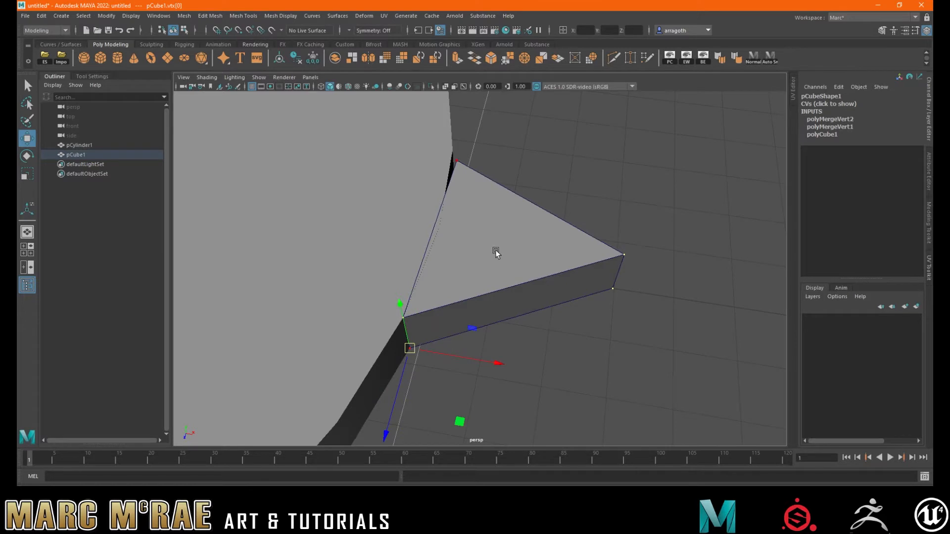
- Snap the vertices of the wedge's other inner corner to the matching rim corner of the disc
left_click_drag(508, 249, 383, 250, "alt")
left_click(579, 301)
left_click_drag(578, 301, 588, 339)
left_click(574, 334)
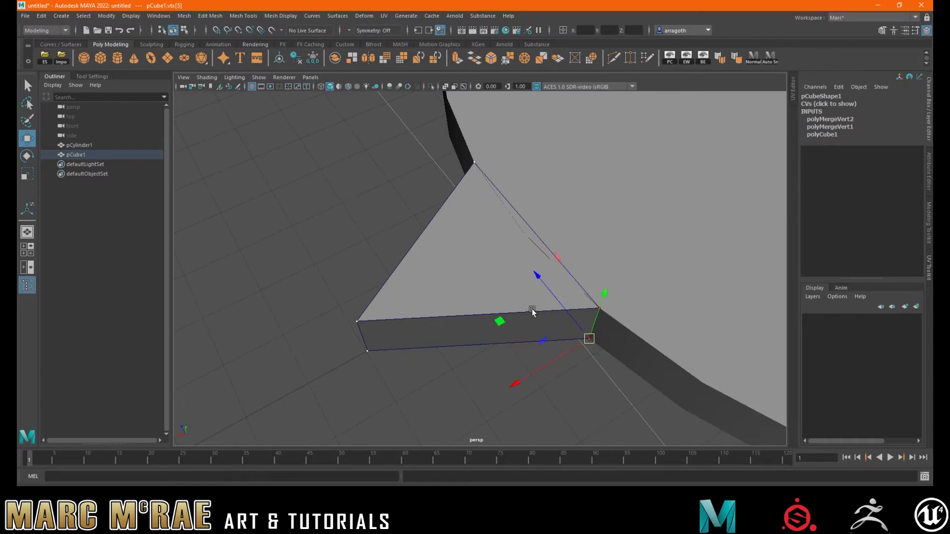
- Examine where the disc's rim overlaps the wedge between the two snapped inner corners
left_click_drag(489, 276, 381, 282, "alt")
left_click(500, 284)
left_click_drag(500, 282, 591, 269, "alt")
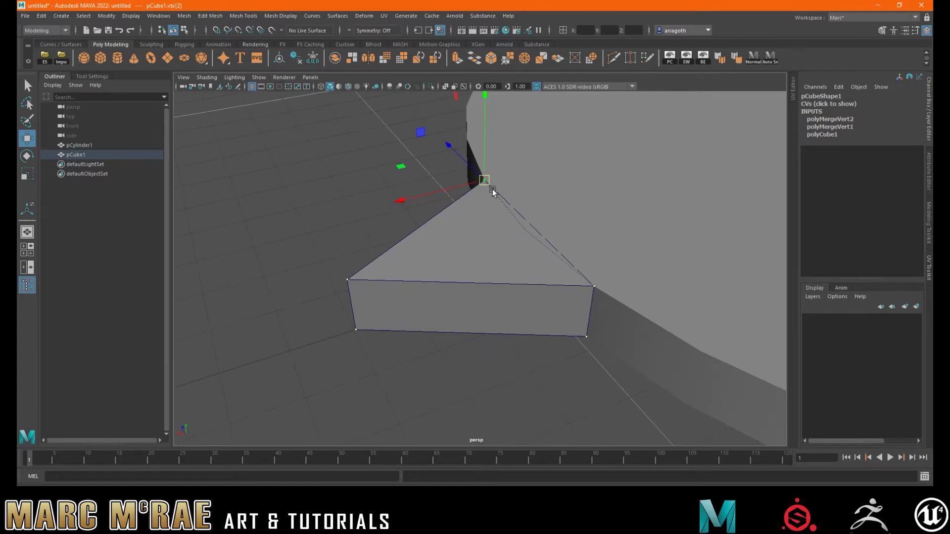
mouse_move(547, 254)
left_mouse_down("alt")
mouse_move(500, 256)
mouse_move(528, 255)
left_mouse_up("alt")
right_click_drag(528, 254, 717, 260, "alt")
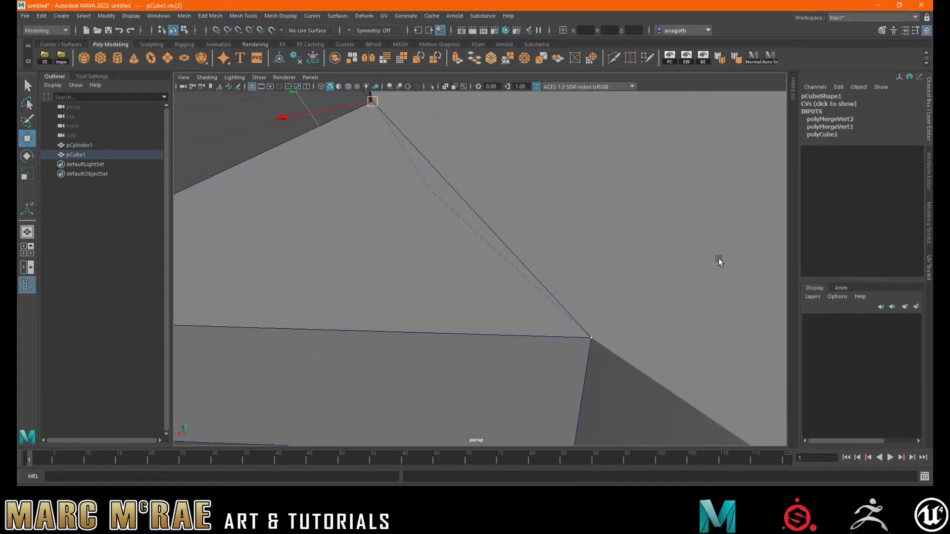
left_click_drag(475, 203, 545, 234, "alt")
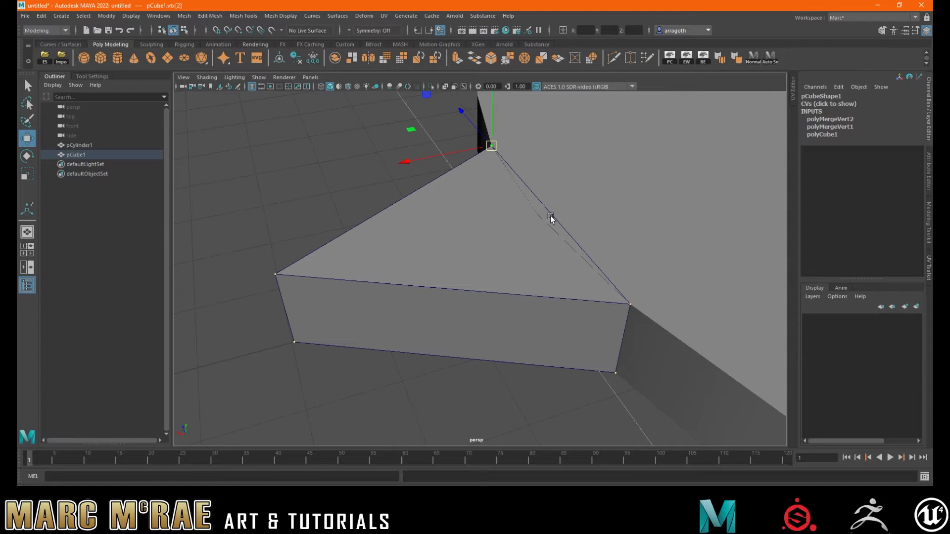
left_click_drag(558, 220, 538, 204, "alt")
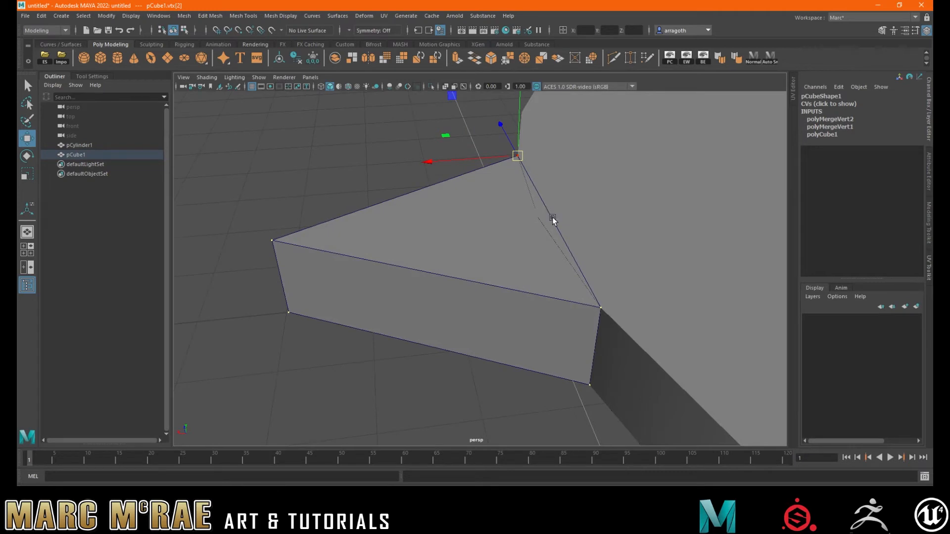
mouse_move(542, 222)
left_mouse_down("alt")
mouse_move(535, 227)
mouse_move(529, 216)
left_mouse_up("alt")
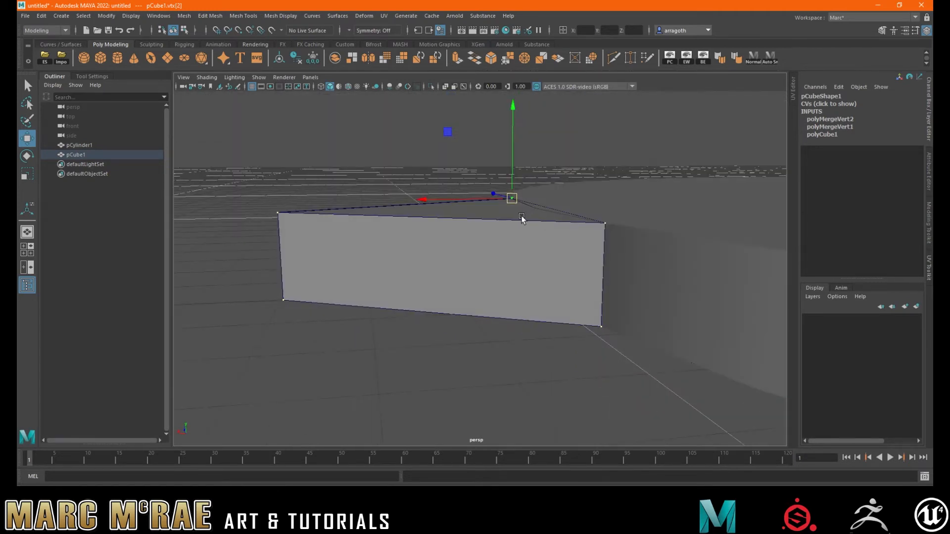
- In object mode, reduce the wedge's Y scale to about 3.7 and move it along X to about 113.96
right_click(512, 214)
left_click(559, 201)
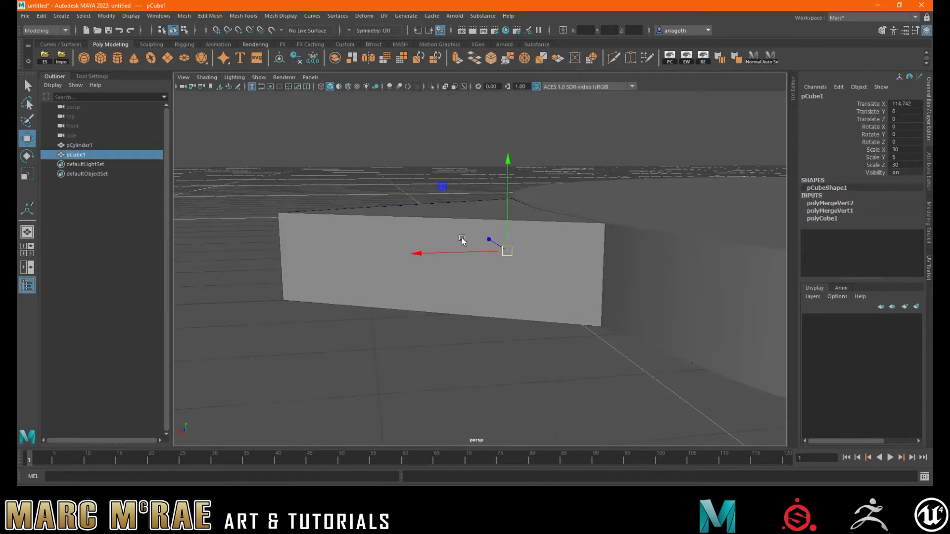
key("r")
left_click_drag(507, 163, 510, 184)
left_click_drag(482, 226, 478, 252, "alt")
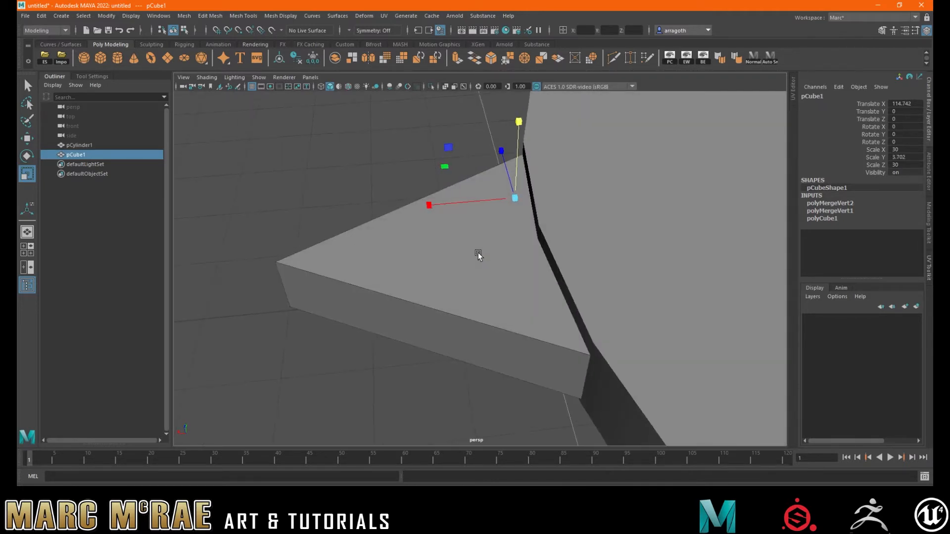
key("w")
mouse_move(434, 204)
left_mouse_down()
mouse_move(426, 206)
mouse_move(441, 209)
left_mouse_up()
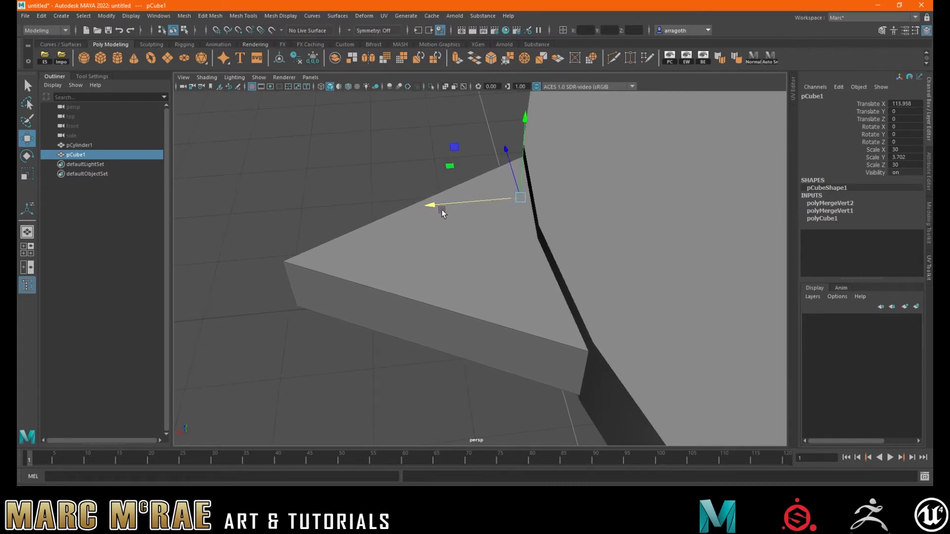
- Inspect the overlap between wedge and disc in wireframe, and restore shaded display with the wedge selected
key("4")
left_click_drag(592, 249, 473, 280, "alt")
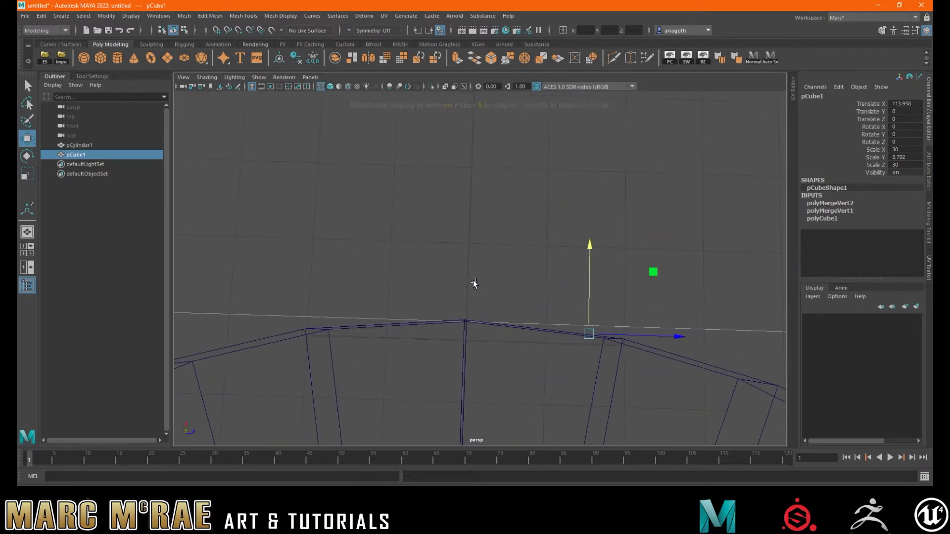
left_click_drag(375, 278, 531, 287, "alt")
left_click(543, 335)
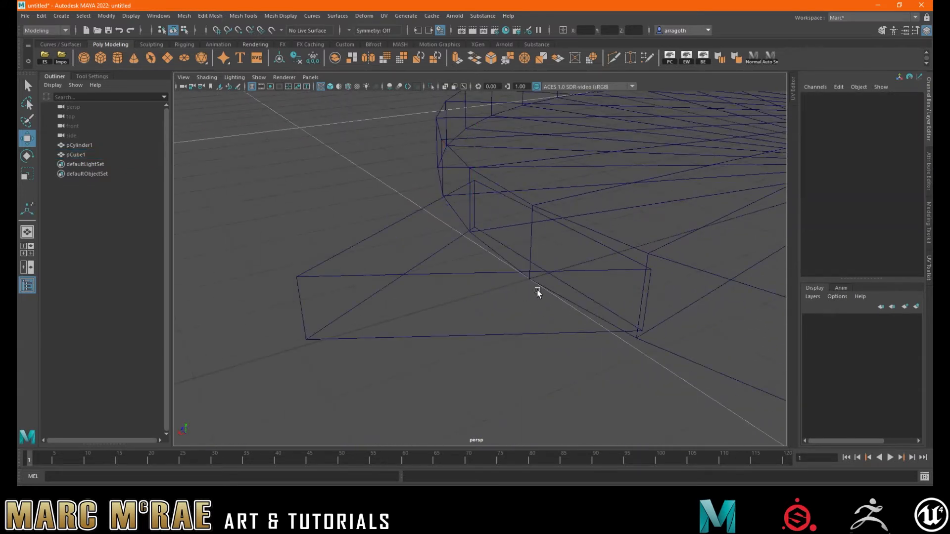
key("5")
mouse_move(542, 263)
left_mouse_down("alt")
mouse_move(535, 245)
mouse_move(568, 194)
left_mouse_up("alt")
mouse_move(618, 165)
left_mouse_down("alt")
mouse_move(597, 211)
mouse_move(515, 250)
mouse_move(553, 257)
mouse_move(556, 246)
mouse_move(598, 286)
mouse_move(474, 278)
mouse_move(515, 291)
mouse_move(525, 250)
mouse_move(513, 256)
mouse_move(520, 244)
mouse_move(474, 236)
mouse_move(466, 221)
mouse_move(462, 278)
mouse_move(467, 259)
left_mouse_up("alt")
left_click(514, 258)
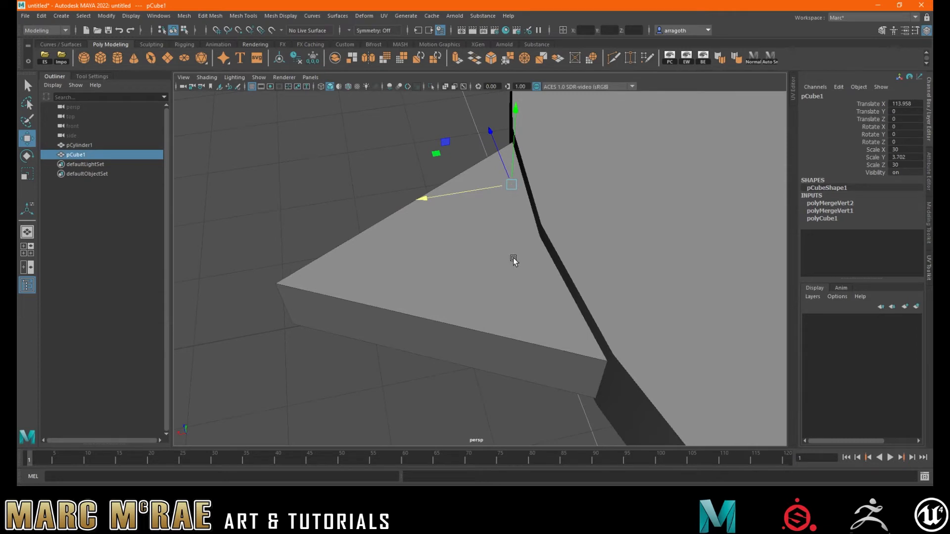
- Delete one face of the wedge in face selection and return to object mode
left_click_drag(514, 261, 491, 276, "alt")
right_click_drag(459, 242, 460, 268)
left_click(474, 257)
left_click_drag(476, 257, 515, 221, "alt")
key("Delete")
right_click_drag(515, 223, 541, 204)
- Examine the wedge's faces against the disc rim in wireframe with face selection, and restore shaded display
scroll(495, 237, "up", 5)
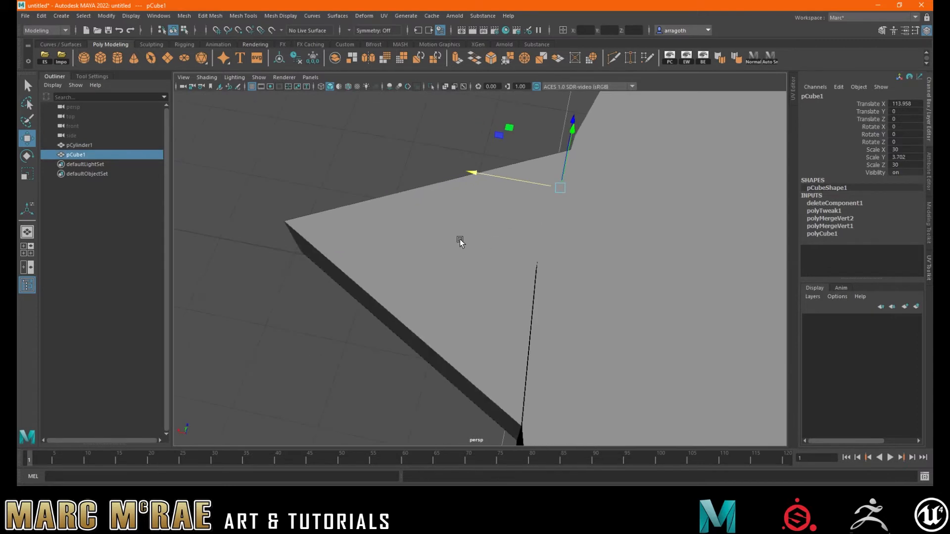
key("4")
left_click_drag(459, 239, 518, 257, "alt")
right_click_drag(515, 243, 516, 259)
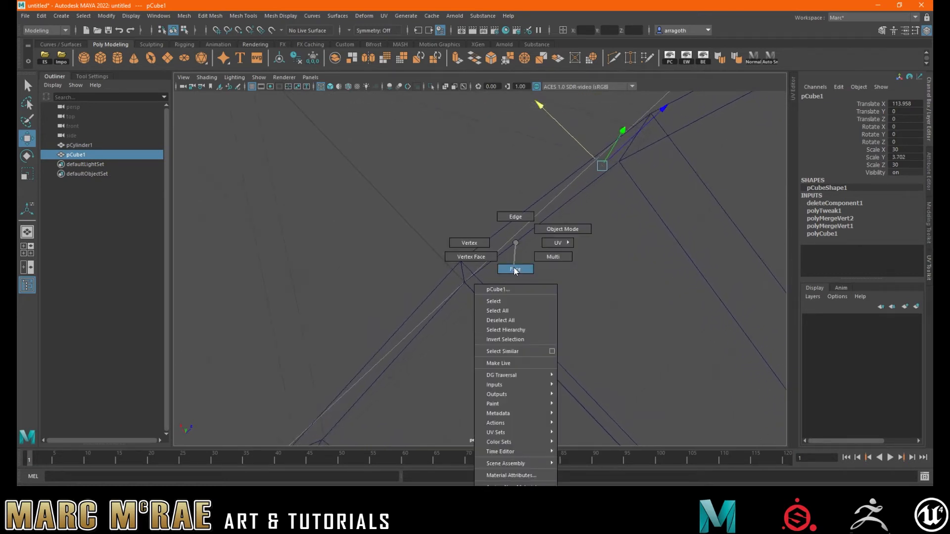
right_click_drag(514, 267, 514, 269)
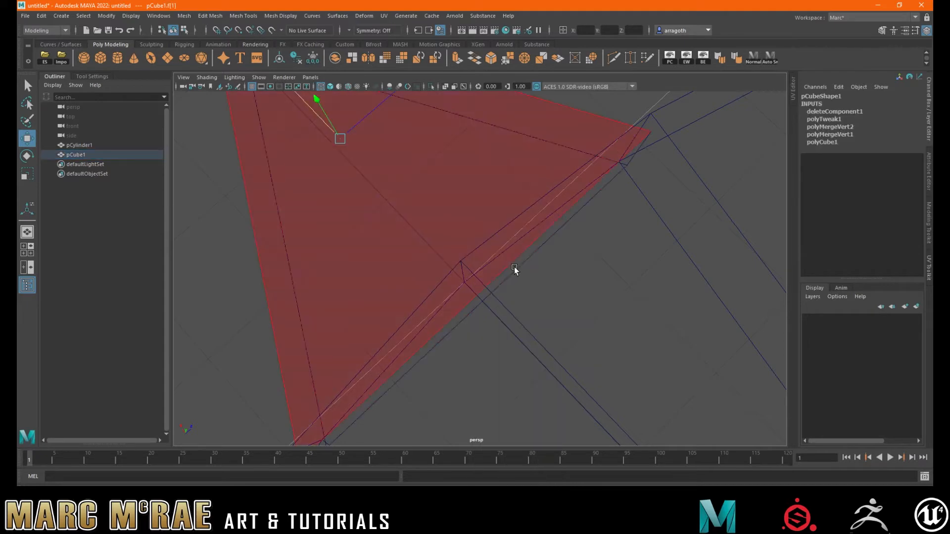
left_click(533, 233)
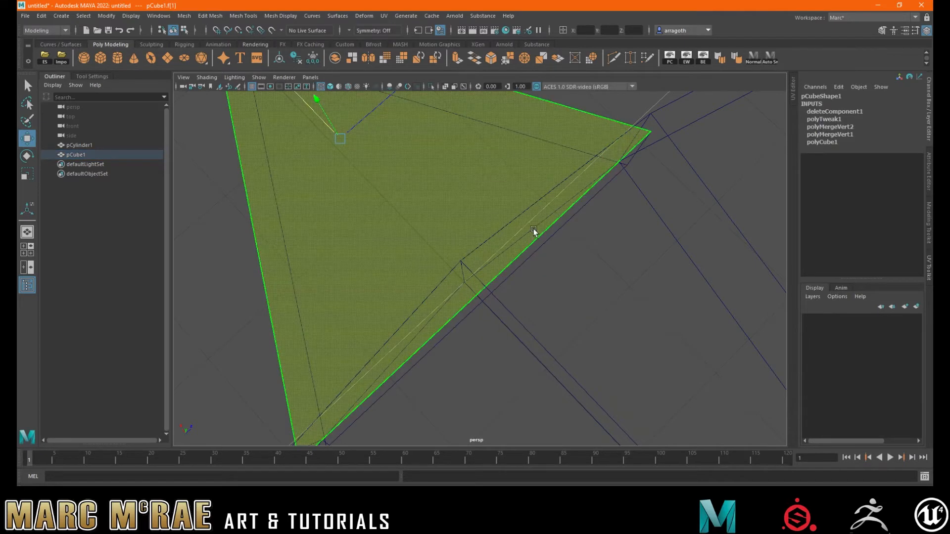
right_click_drag(533, 229, 429, 234, "alt")
left_click_drag(429, 235, 490, 356, "alt")
right_click_drag(385, 215, 416, 201)
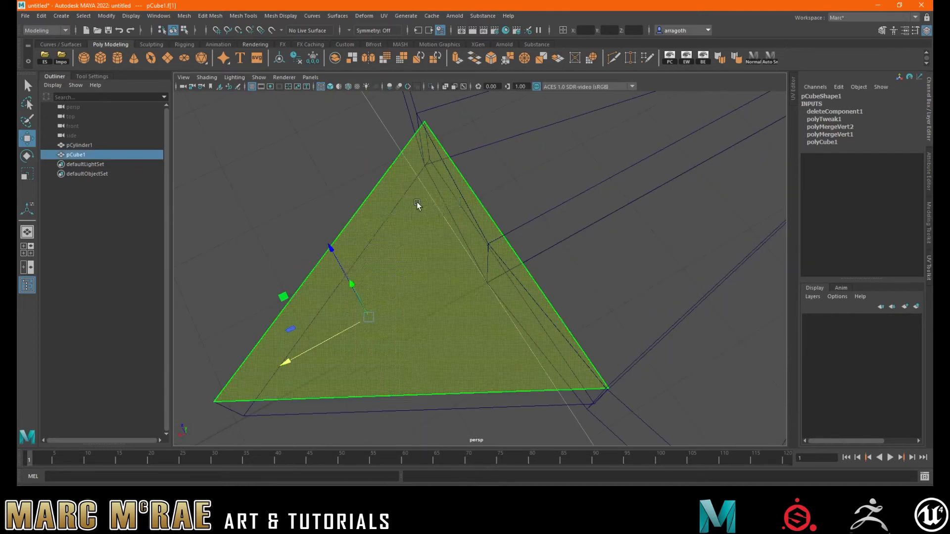
left_click(343, 168)
left_click_drag(435, 229, 440, 239, "alt")
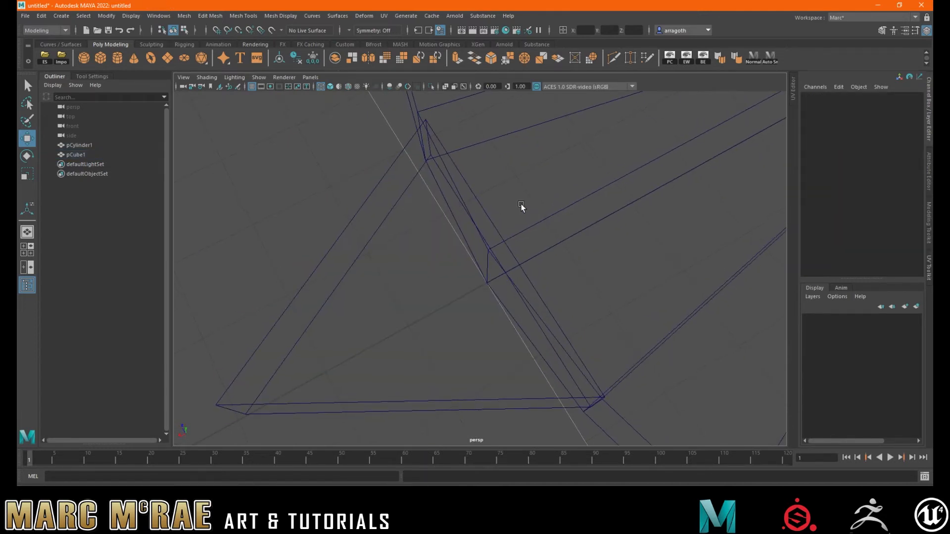
key("5")
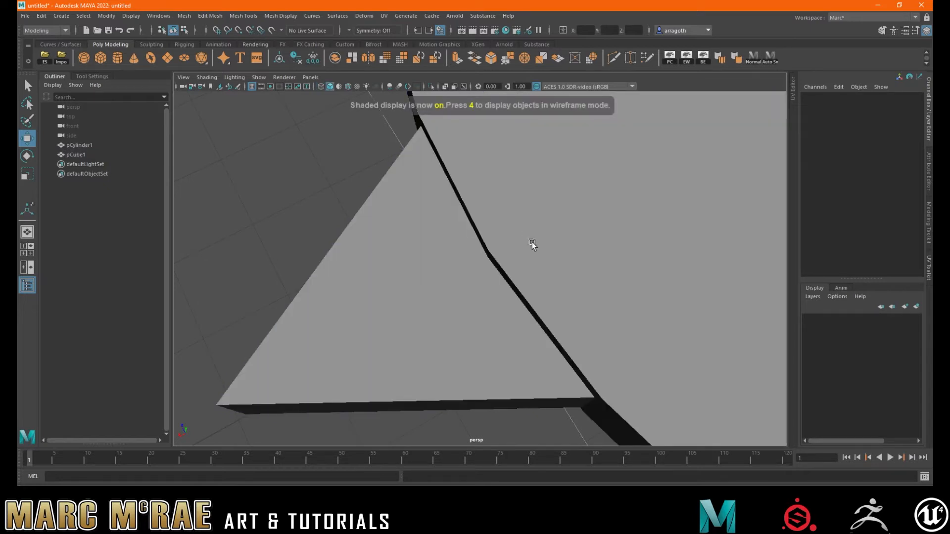
left_click_drag(533, 273, 530, 238, "alt")
- Undo the wedge's face deletion, its move along X and its Y scale reduction
key("ctrl+z")
key("ctrl+z")
key("ctrl+z")
key("ctrl+z")
key("ctrl+z")
key("ctrl+z")
key("ctrl+z")
key("ctrl+z")
key("ctrl+z")
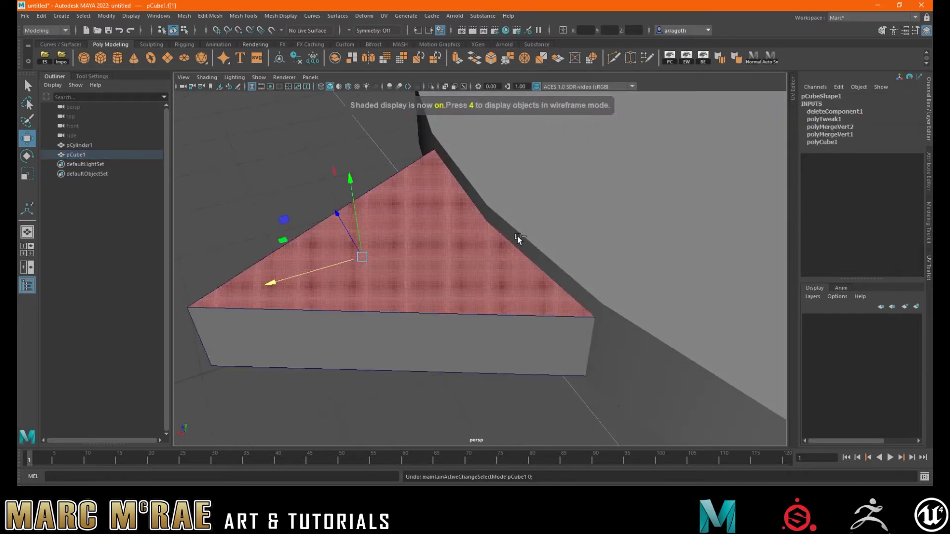
key("ctrl+z")
key("ctrl+z")
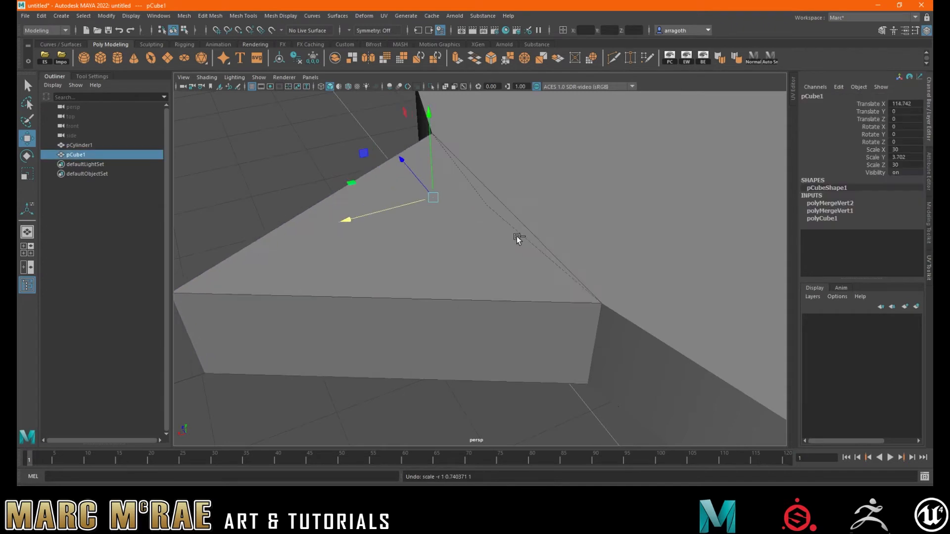
- Cut a vertical edge through the middle of the wedge's inner face with Multi-Cut
mouse_move(512, 239)
left_mouse_down("alt")
mouse_move(435, 254)
mouse_move(518, 232)
left_mouse_up("alt")
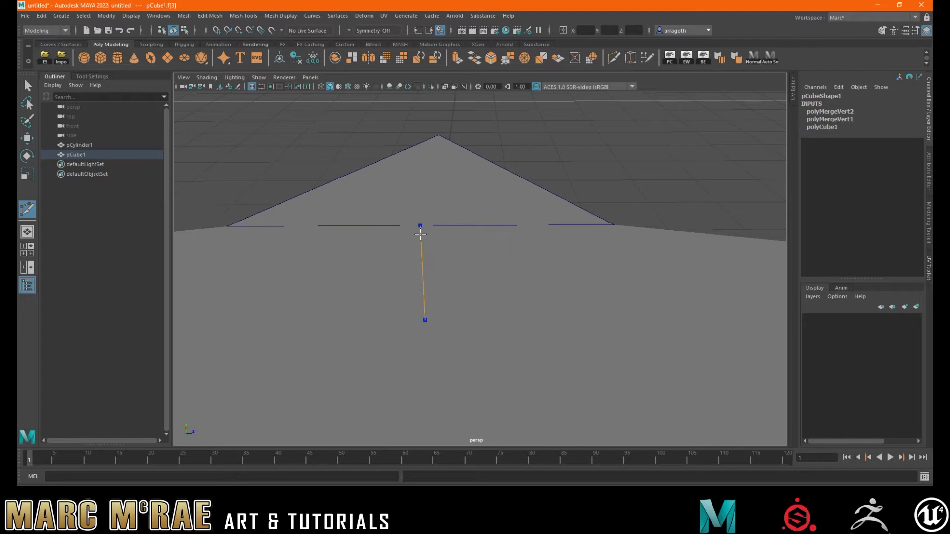
right_click(419, 235)
left_click_drag(452, 225, 461, 204, "alt")
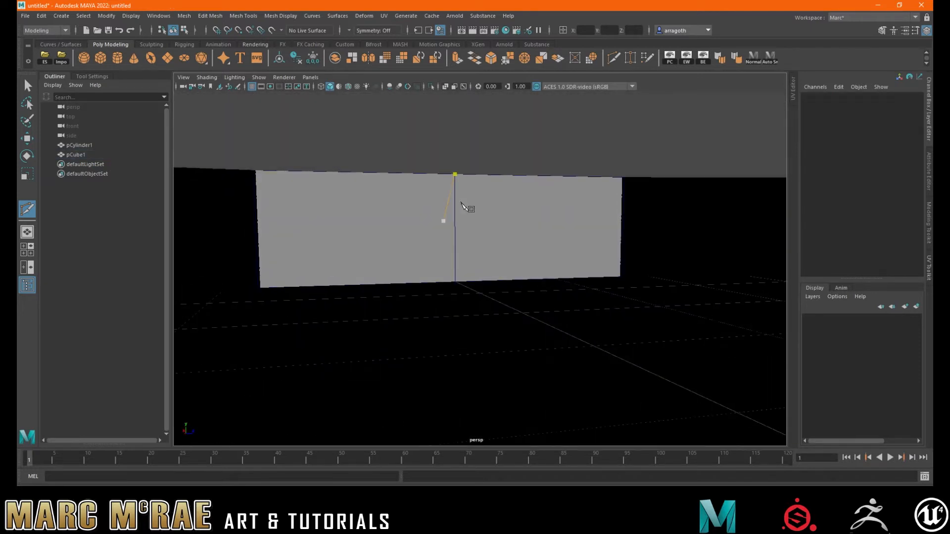
key("q")
left_click_drag(459, 205, 470, 297, "alt")
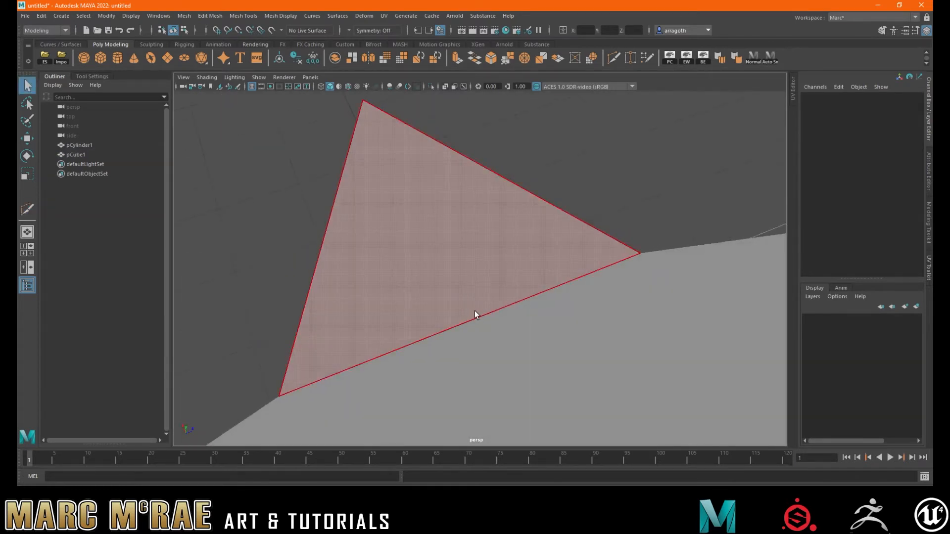
- Inspect the wedge's middle edge against the disc's rim corner in wireframe and shaded display
key("4")
left_click_drag(511, 316, 490, 318, "alt")
right_click_drag(519, 246, 472, 250)
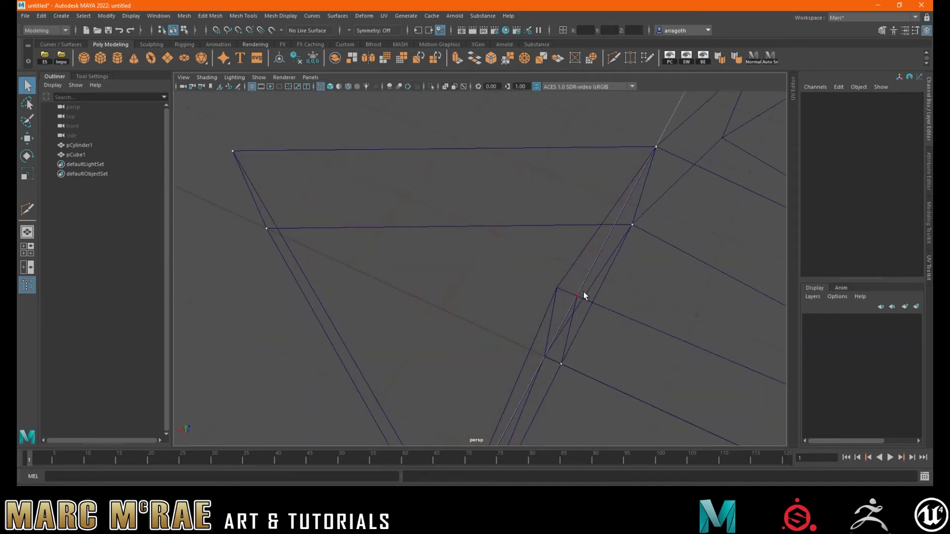
left_click(493, 263)
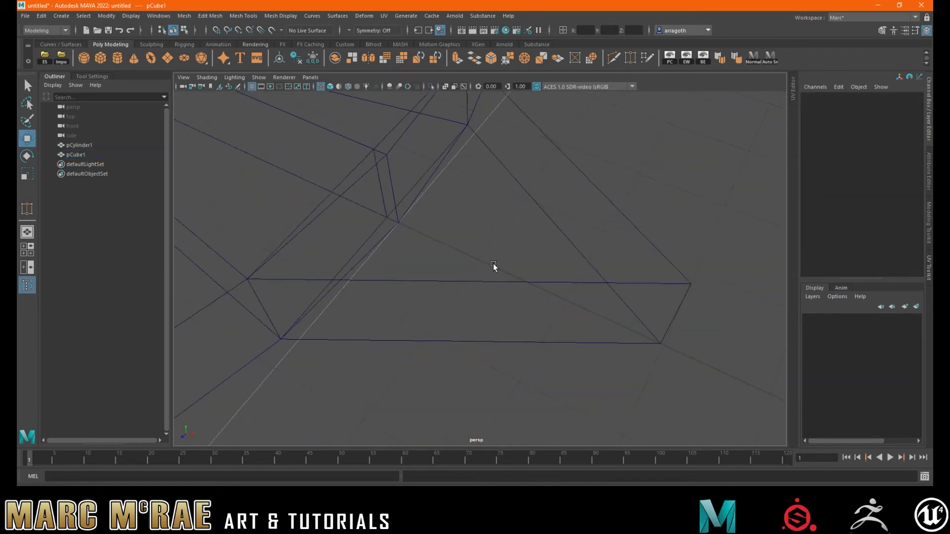
left_click_drag(451, 255, 539, 292, "alt")
right_click_drag(560, 297, 538, 278)
left_click(642, 219)
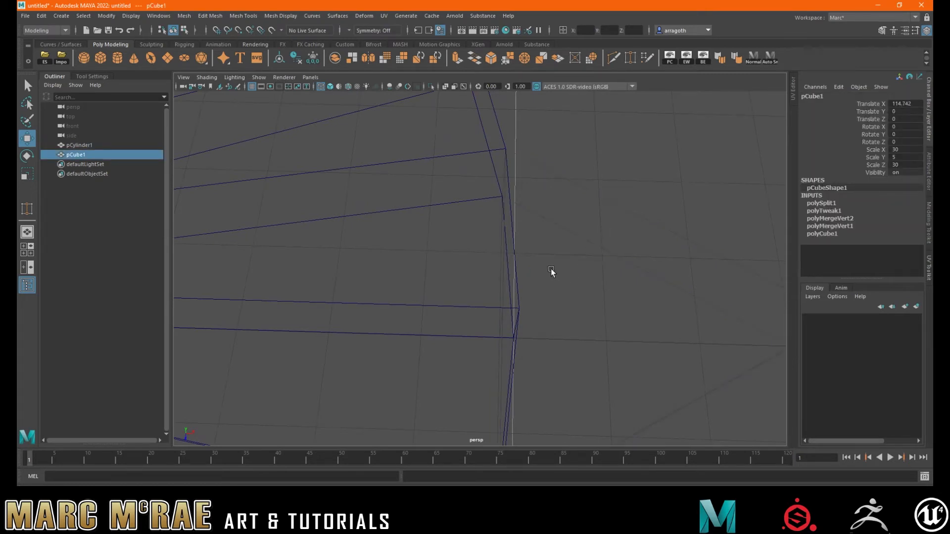
key("5")
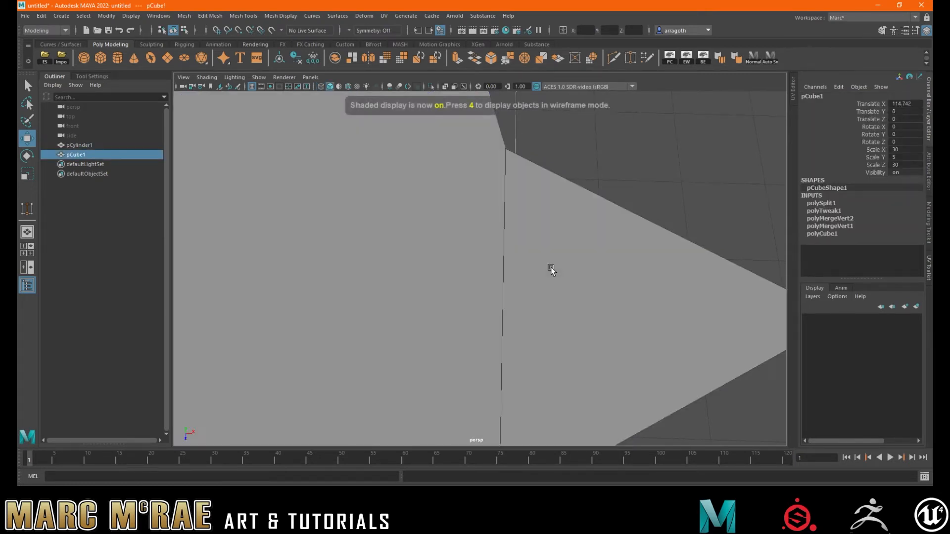
mouse_move(542, 277)
left_mouse_down("alt")
mouse_move(531, 266)
mouse_move(529, 295)
left_mouse_up("alt")
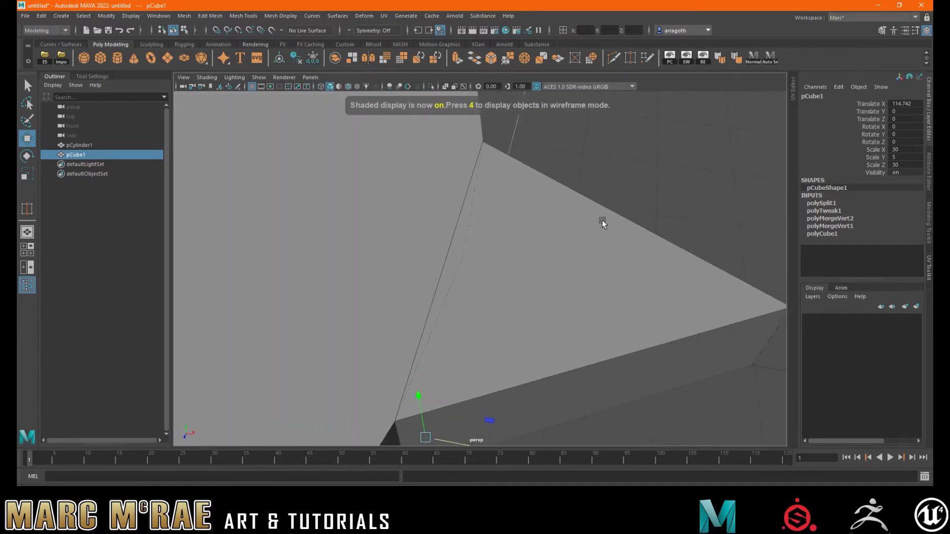
- Snap the wedge's upper and lower middle vertices along X onto the matching disc rim vertices
key("4")
right_click_drag(514, 257, 466, 244)
left_click(447, 254)
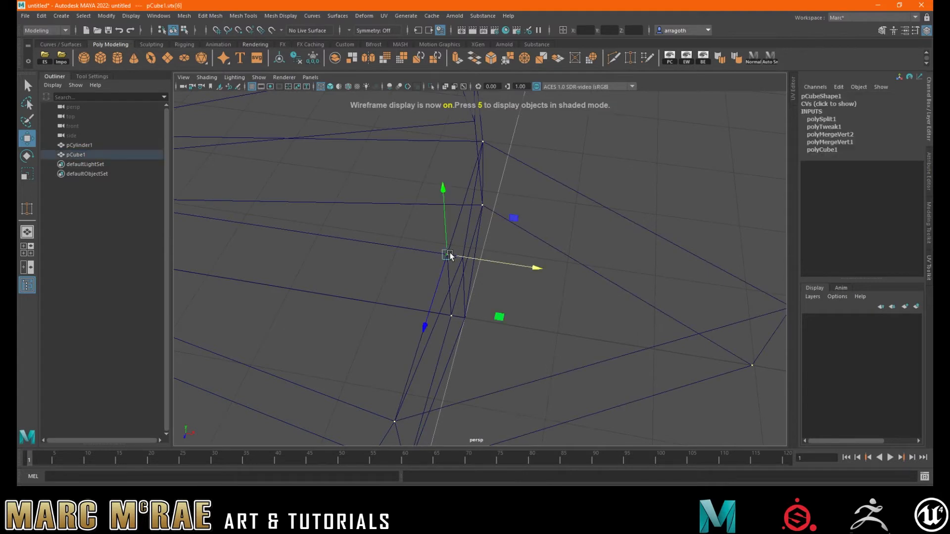
left_click_drag(450, 252, 482, 257)
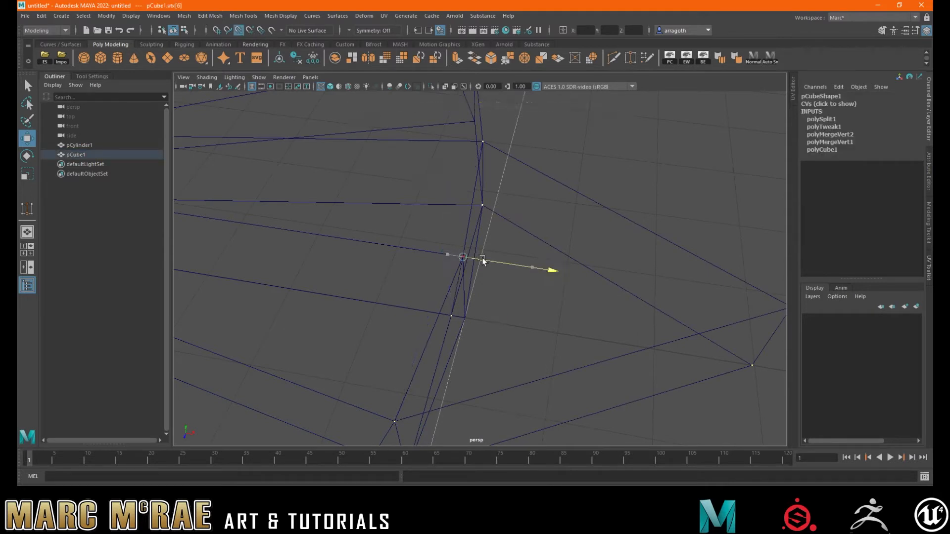
left_click(451, 315)
left_click(493, 319)
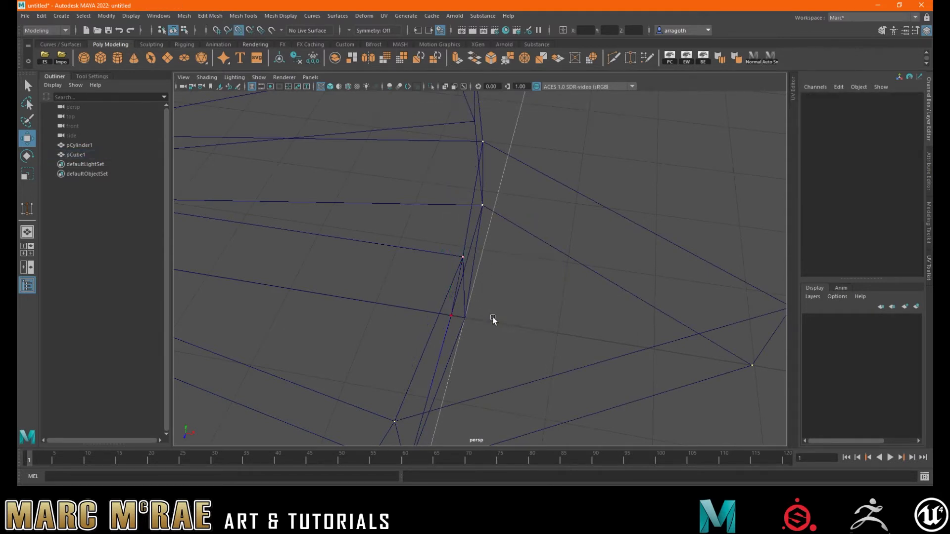
left_click_drag(434, 311, 509, 324)
right_click_drag(573, 306, 533, 304, "alt")
left_click_drag(533, 304, 596, 288, "alt")
right_click(613, 200)
left_click(411, 199)
- Delete the disc's two rim faces that lie against the wedge
left_click_drag(384, 201, 387, 213, "alt")
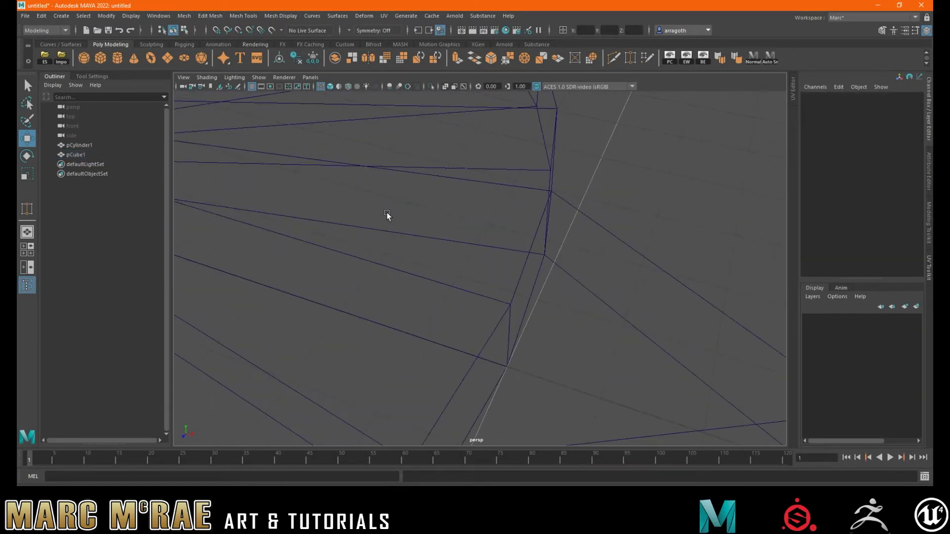
left_click_drag(494, 299, 491, 293, "alt")
right_click_drag(424, 230, 421, 257)
left_click(455, 230)
left_click(397, 285, "shift")
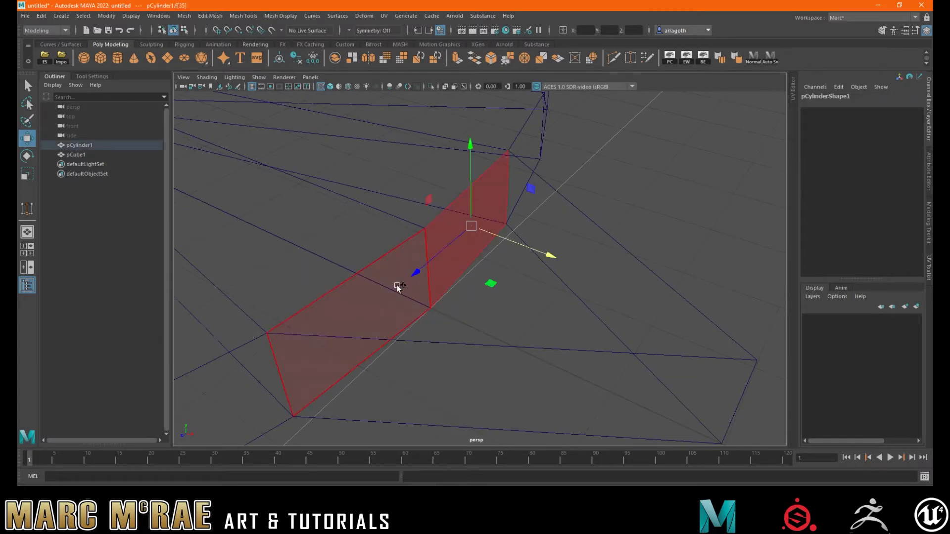
key("Delete")
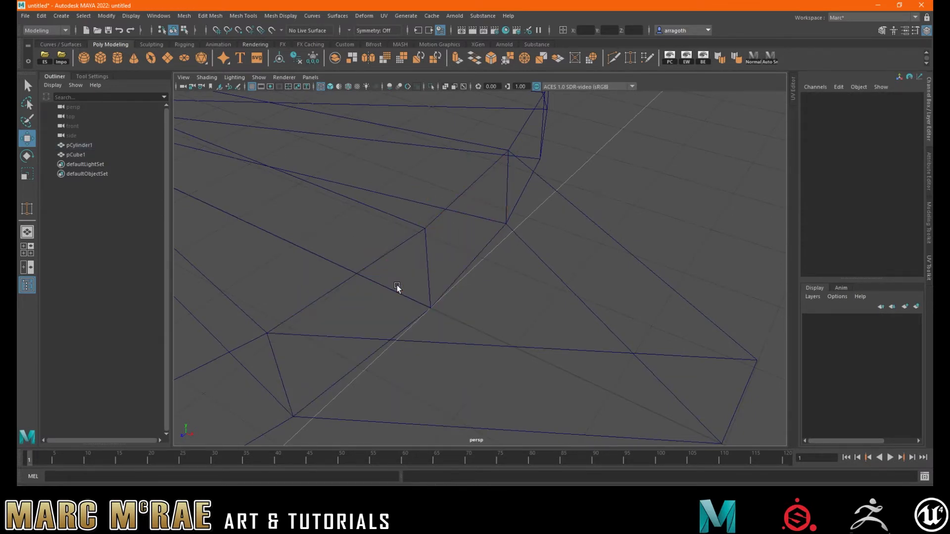
- In shaded display, delete the wedge's two inner faces that meet the disc's rim
key("5")
mouse_move(411, 295)
left_mouse_down("alt")
mouse_move(482, 287)
mouse_move(437, 351)
mouse_move(335, 416)
mouse_move(388, 441)
mouse_move(499, 435)
mouse_move(524, 414)
mouse_move(521, 394)
left_mouse_up("alt")
left_click(492, 328)
right_click_drag(492, 243, 482, 269)
left_click(411, 261)
left_click(539, 272, "shift")
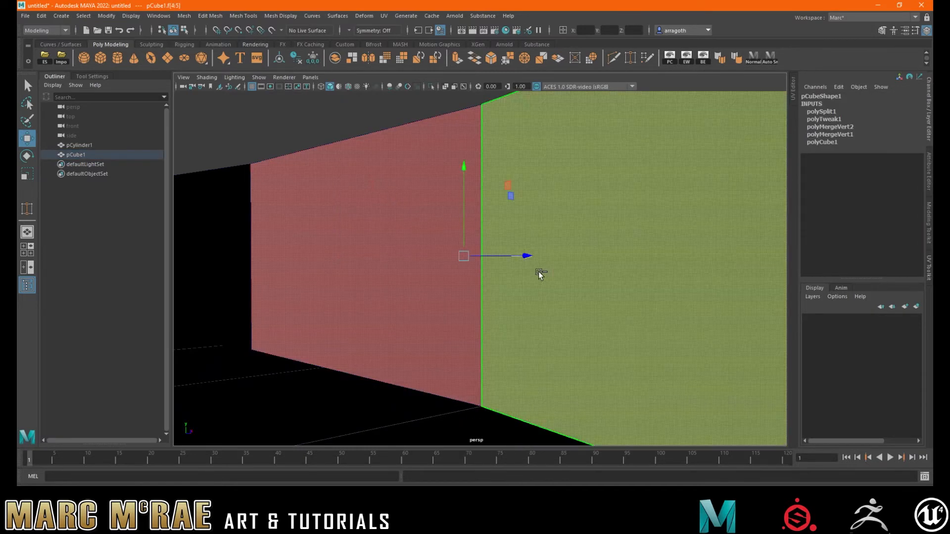
key("Delete")
left_click_drag(542, 268, 530, 222, "alt")
- Maximize the top view, select the wedge in object mode and open the Modeling Toolkit
key("space")
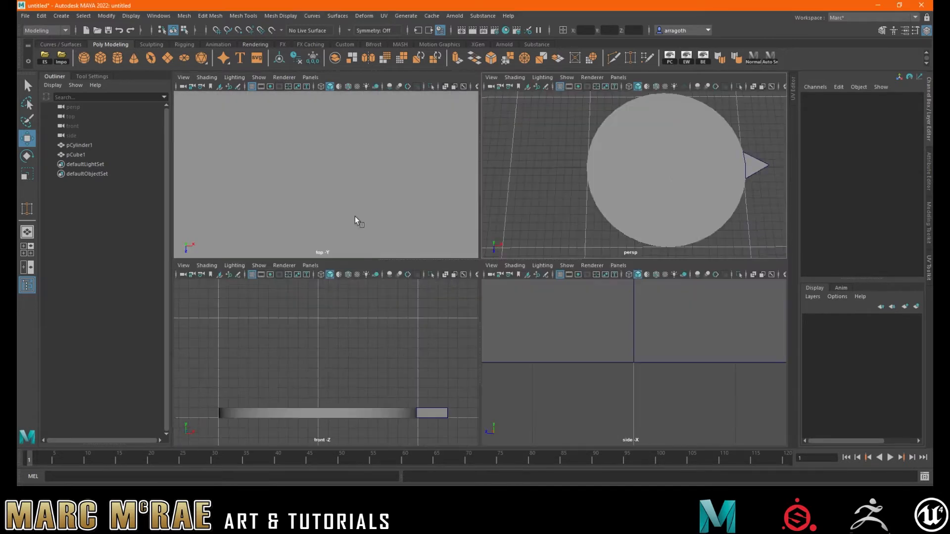
key("space")
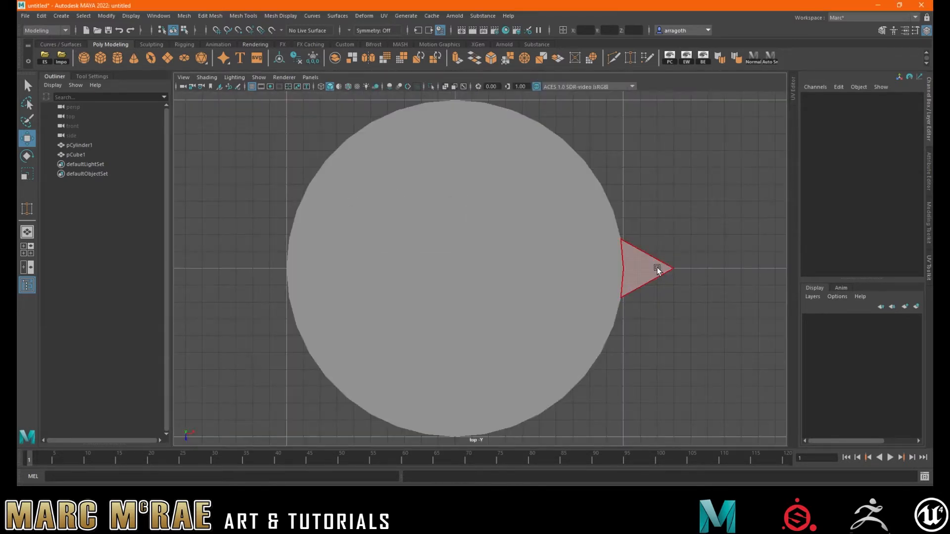
left_click(648, 264)
right_click_drag(656, 242, 702, 232)
left_click(929, 221)
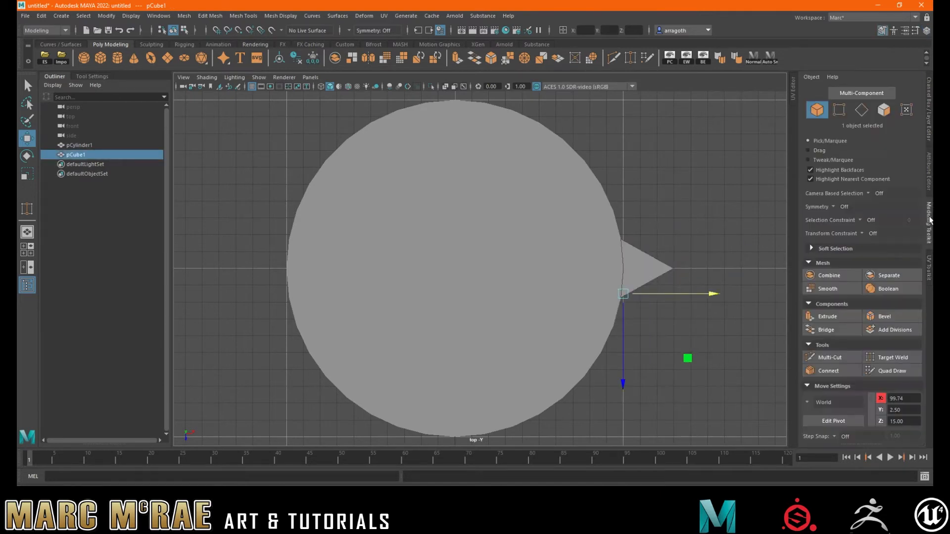
left_click(838, 114)
left_click(816, 111)
- Snap the wedge's pivot to the disc's centre vertex and turn on wireframe on shaded
scroll(593, 247, "down", 2)
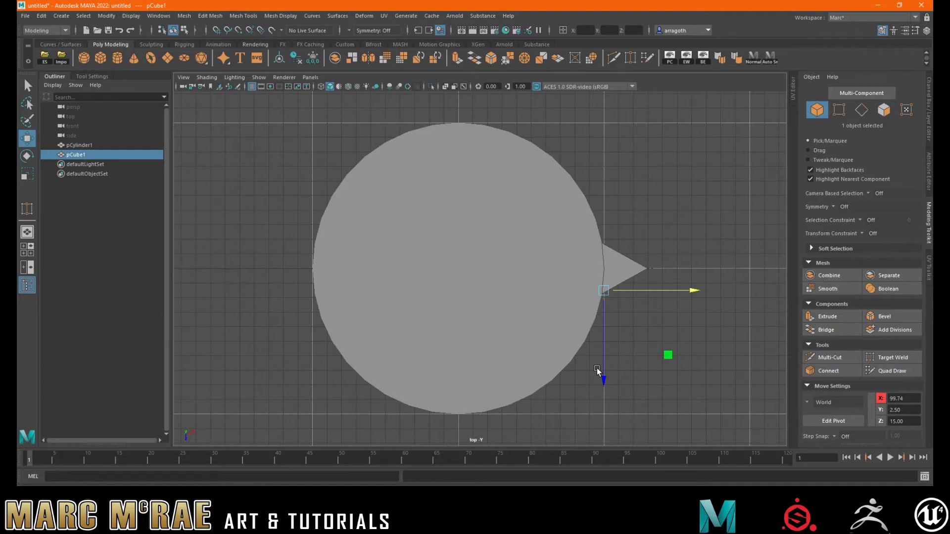
key("d")
key("v")
left_click_drag(607, 290, 457, 275)
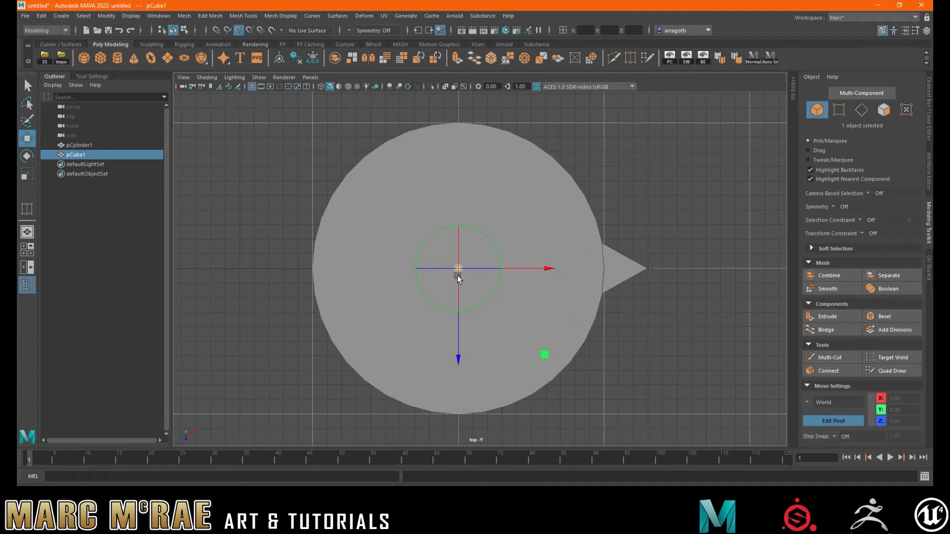
left_click(347, 87)
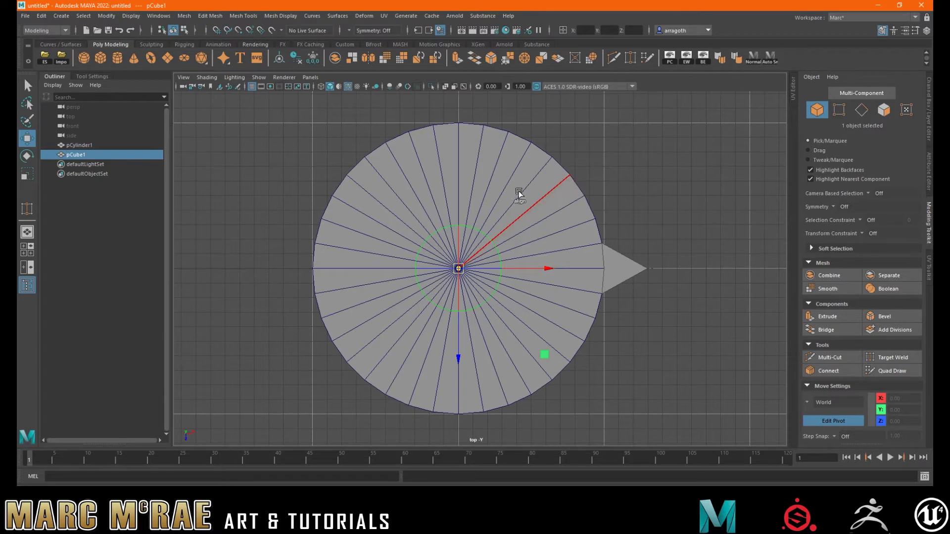
left_click_drag(566, 205, 530, 185, "alt")
left_click(619, 266)
right_click_drag(636, 231, 671, 212)
key("ctrl+z")
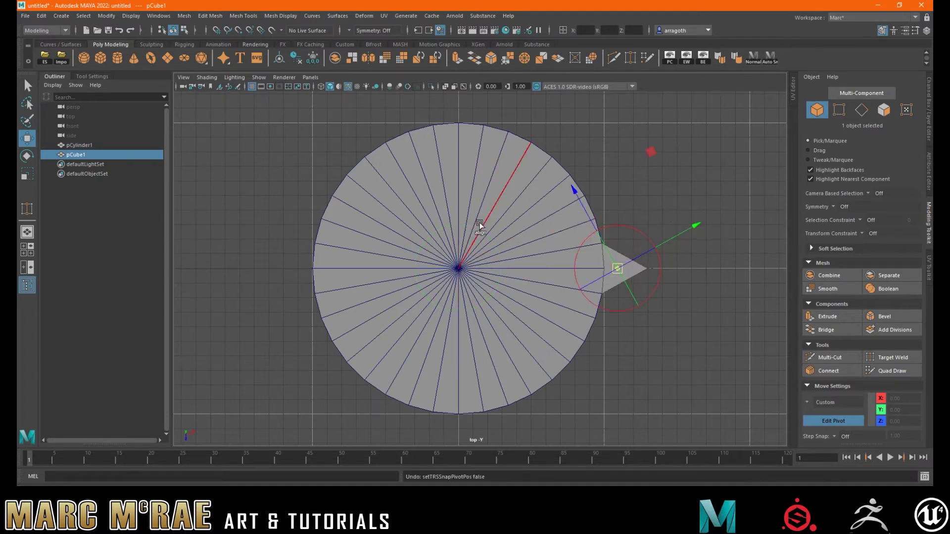
key("ctrl+z")
- Leave pivot editing, select the wedge in object mode and test a free rotation about the disc's centre, undoing it
key("d")
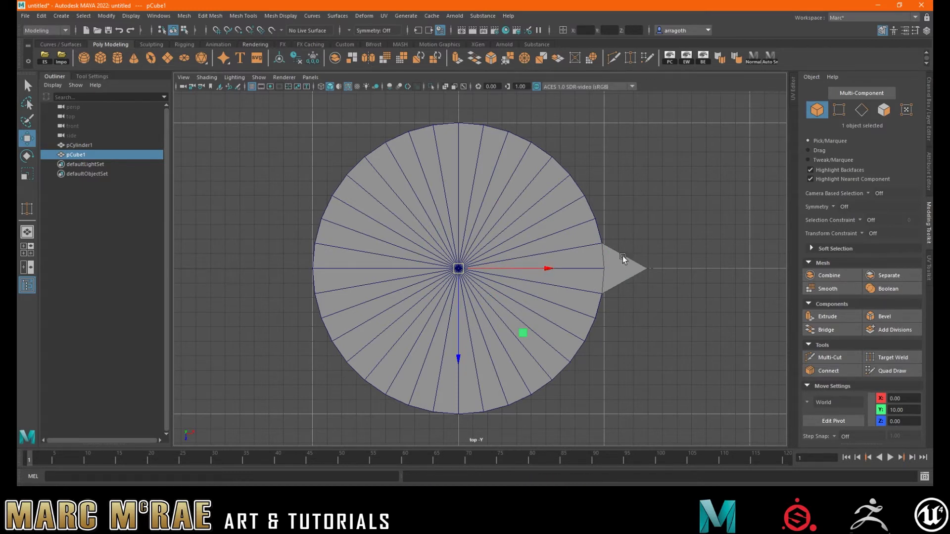
right_click_drag(639, 244, 669, 229)
left_click(640, 265)
left_click(639, 265)
key("e")
left_click_drag(542, 272, 509, 251)
key("ctrl+z")
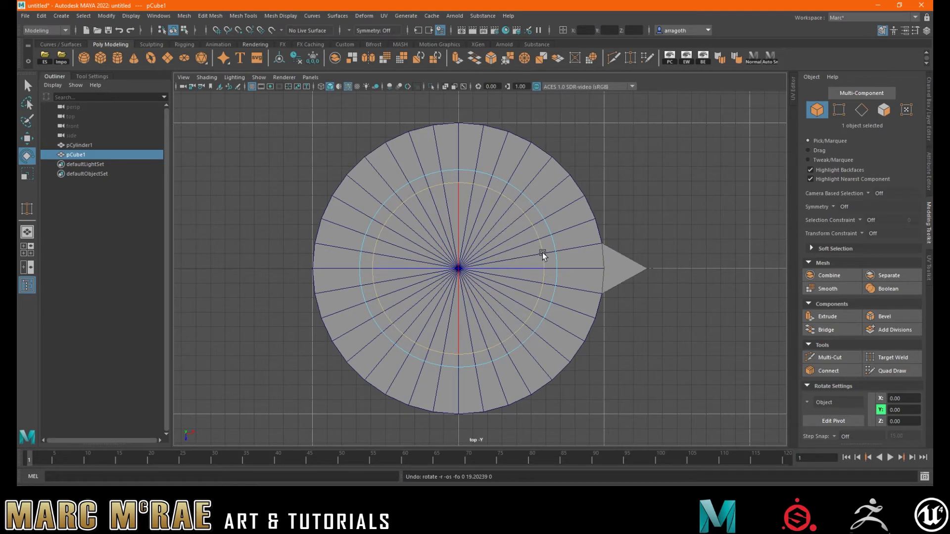
- Using relative 15° rotation snapping, duplicate the wedge around the disc's centre at 90° intervals to make four wedges
key("j")
left_click_drag(542, 249, 523, 238)
mouse_move(546, 242)
left_mouse_down("shift")
mouse_move(536, 244)
mouse_move(508, 205)
mouse_move(450, 183)
left_mouse_up("shift")
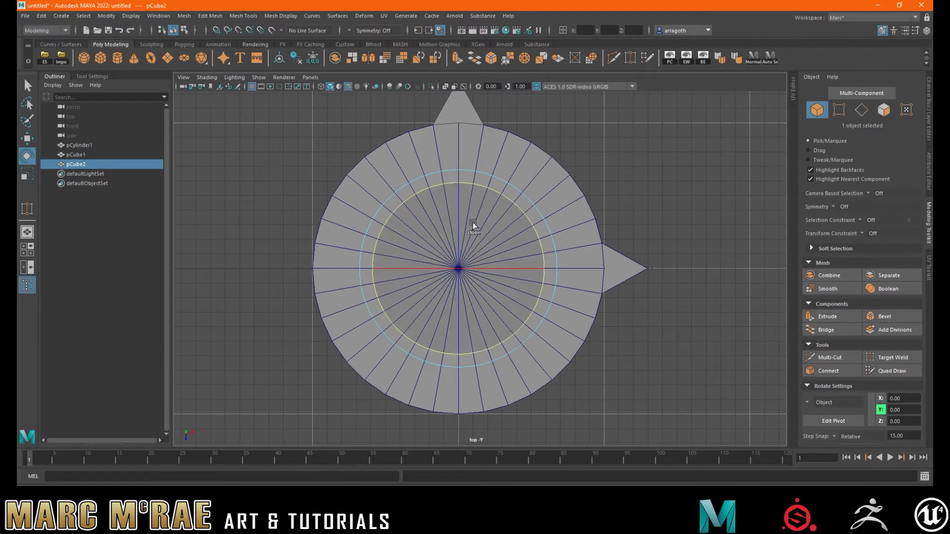
mouse_move(447, 183)
left_mouse_down("shift")
mouse_move(378, 219)
mouse_move(380, 205)
mouse_move(390, 206)
mouse_move(377, 268)
mouse_move(371, 256)
left_mouse_up("shift")
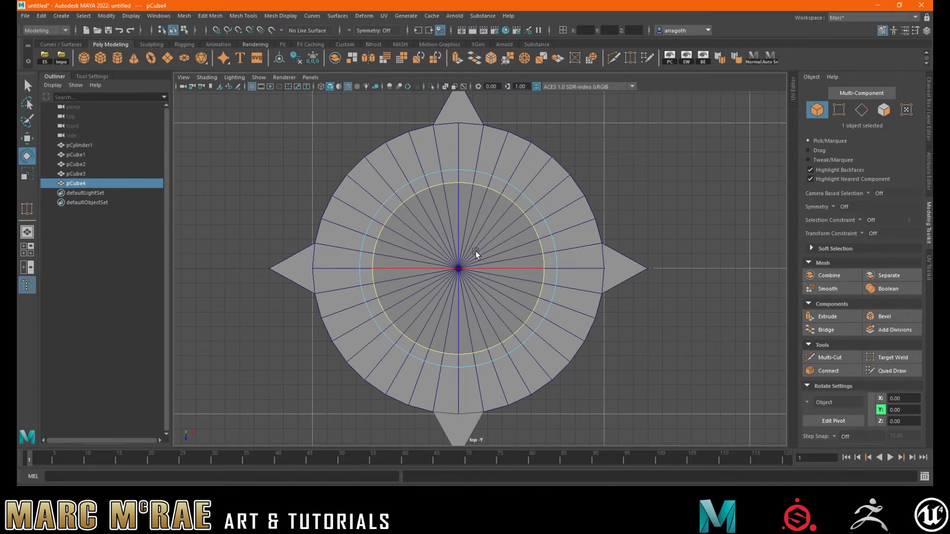
- Undo the three duplicated wedges so that only the original wedge remains on the disc's rim
key("ctrl+z")
key("ctrl+z")
key("ctrl+z")
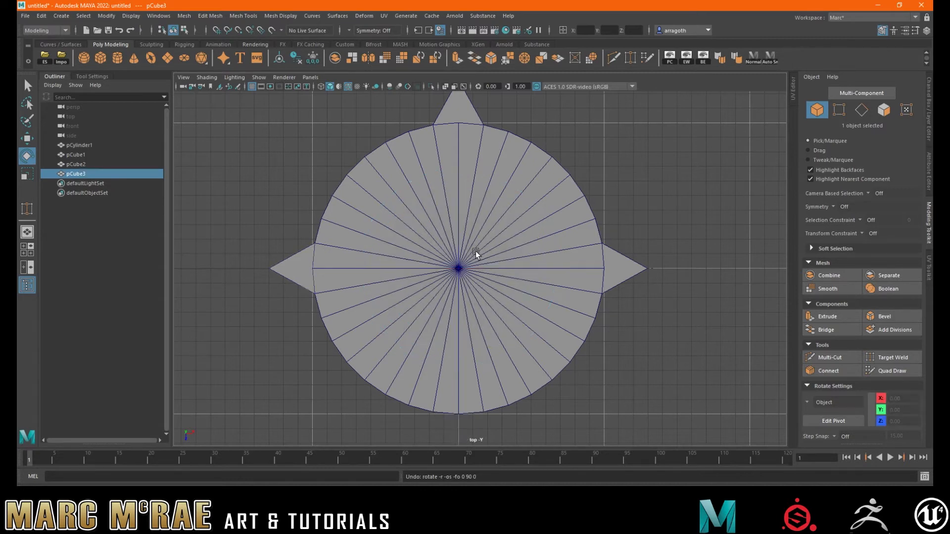
left_click(663, 254)
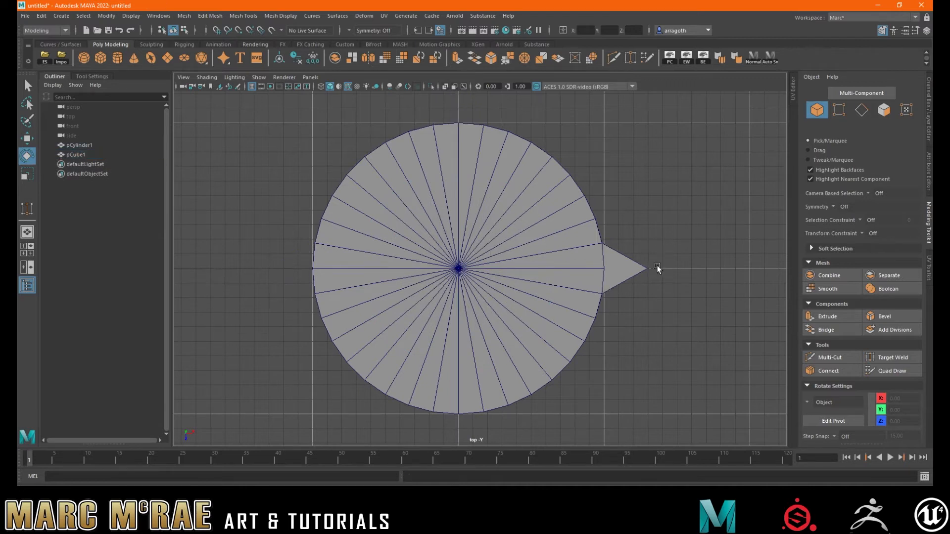
- Select the remaining wedge and configure Duplicate Special for 3 copies with a 90° rotation in Y
left_click(635, 271)
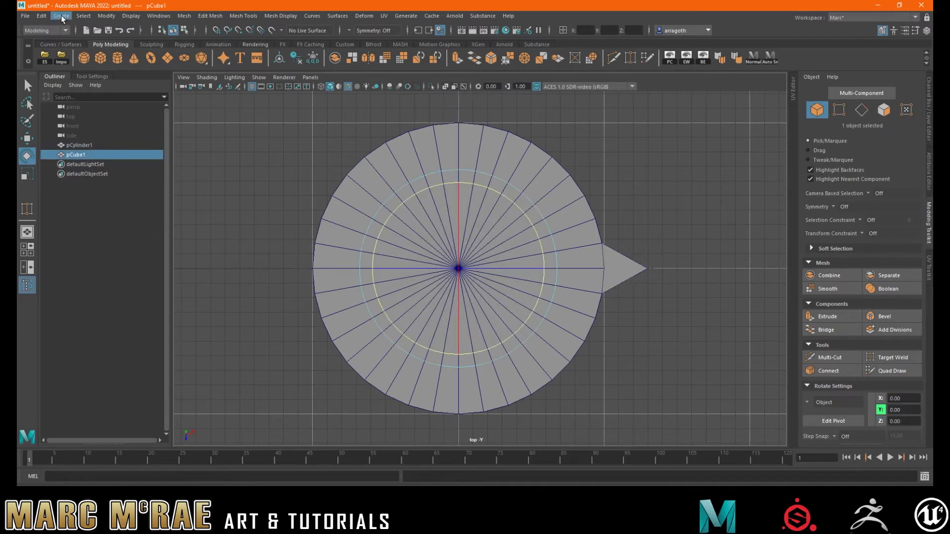
left_click(46, 17)
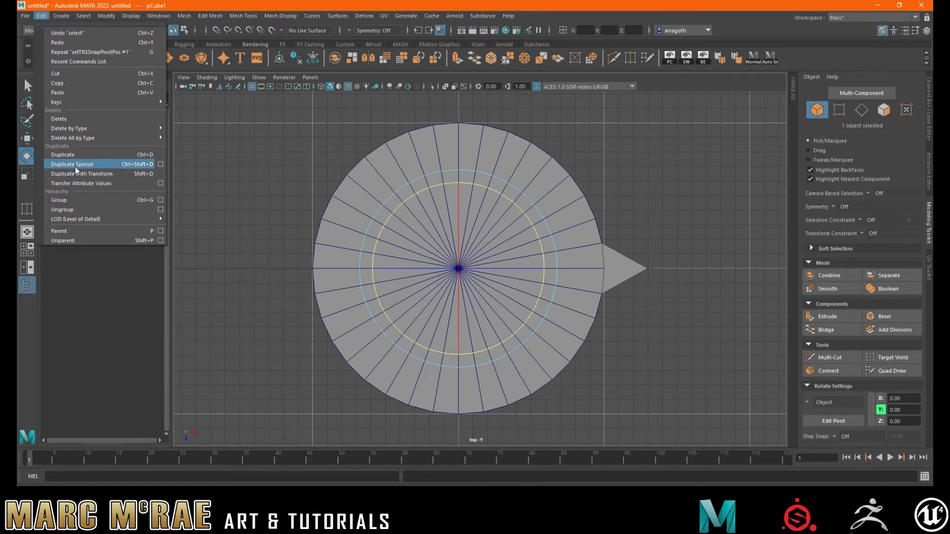
left_click(160, 163)
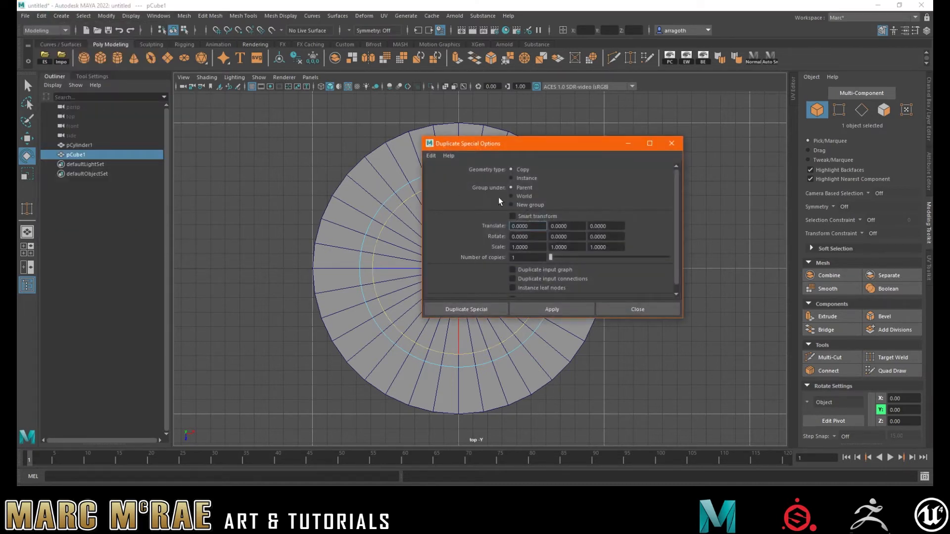
left_click_drag(562, 145, 240, 152)
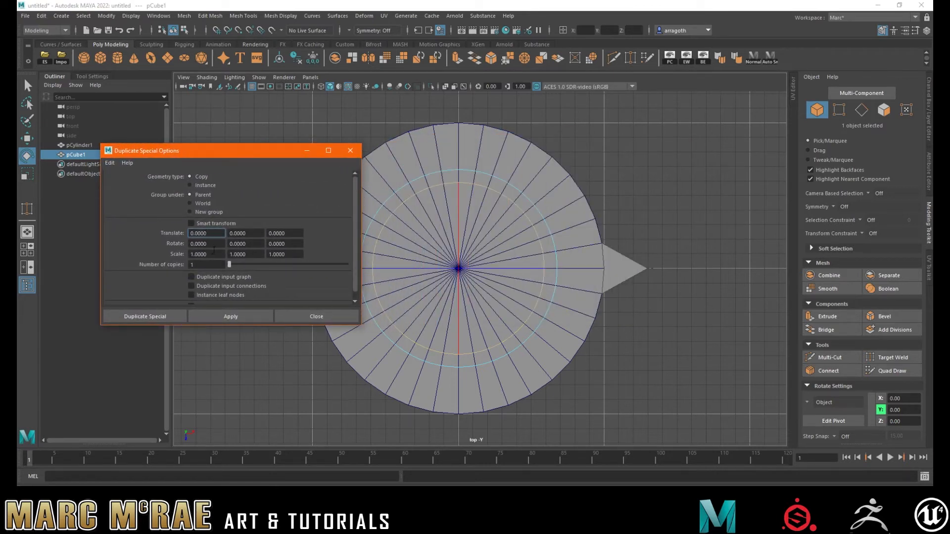
left_click_drag(201, 267, 184, 265)
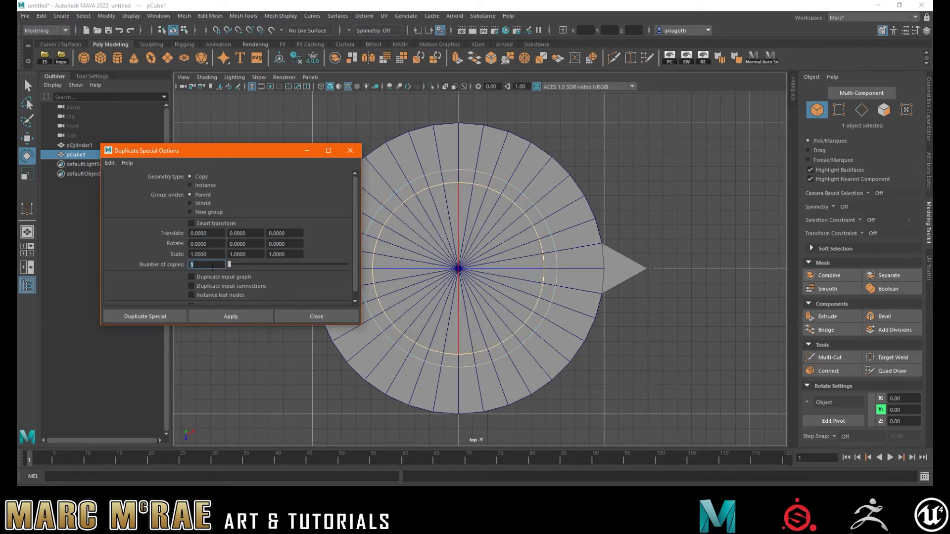
type("3")
left_click(256, 244)
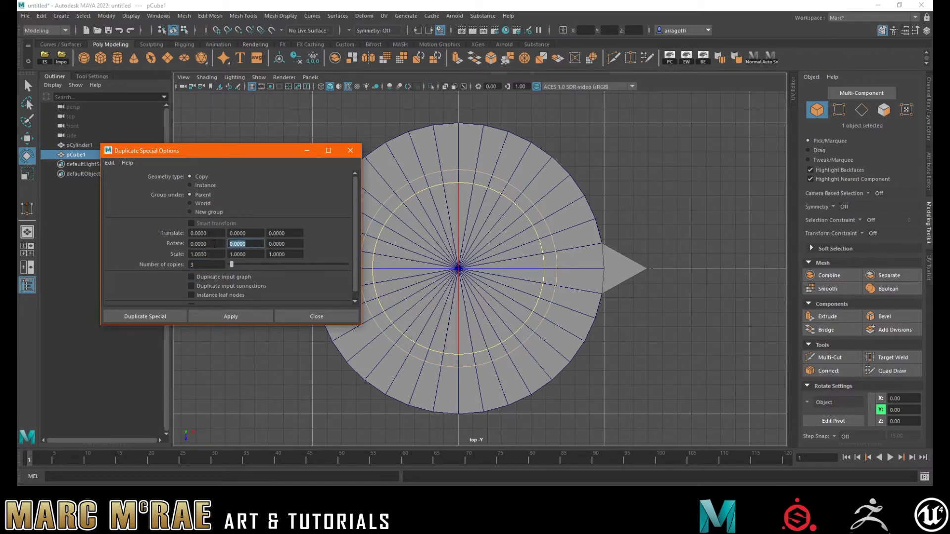
type("90")
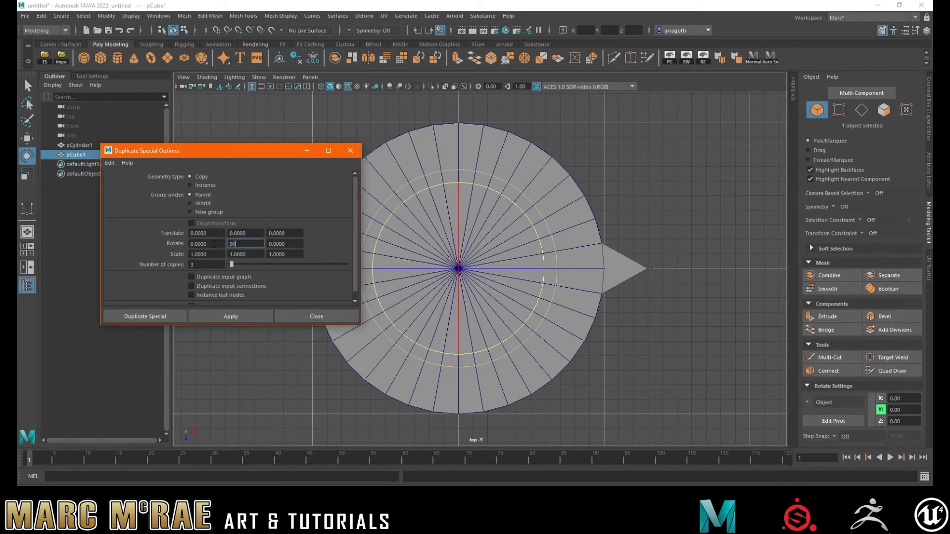
- Create three copies of the triangular spike with Duplicate Special, each rotated a further 90 degrees around Y
left_click(198, 316)
left_click_drag(230, 151, 758, 155)
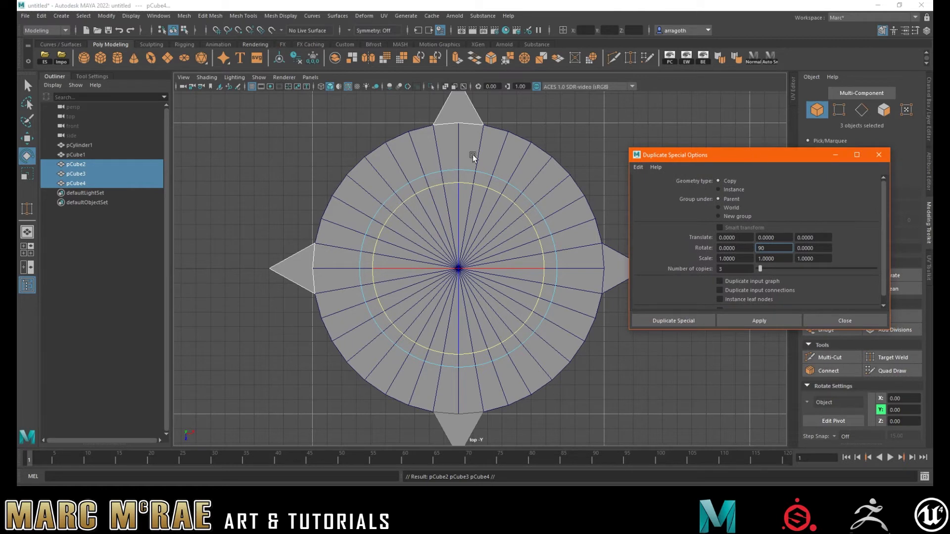
left_click(821, 322)
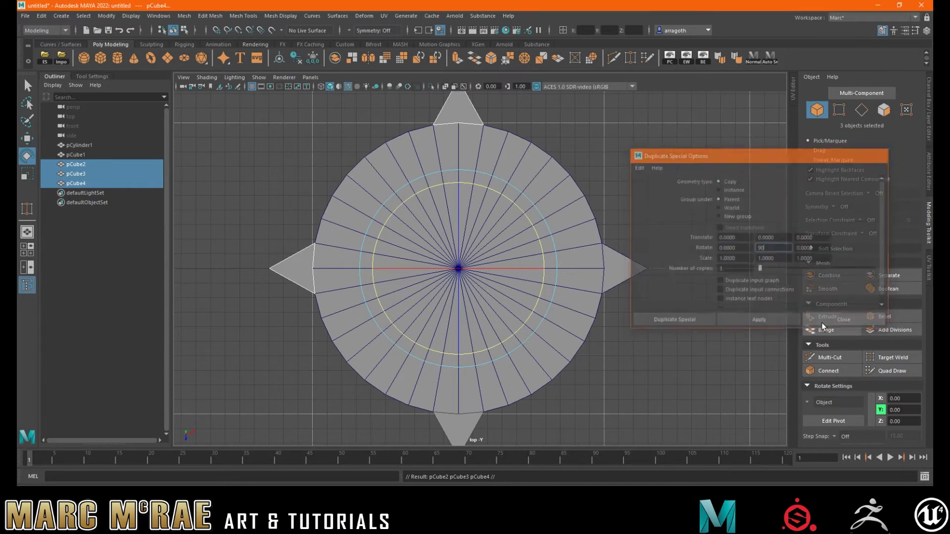
left_click(589, 133)
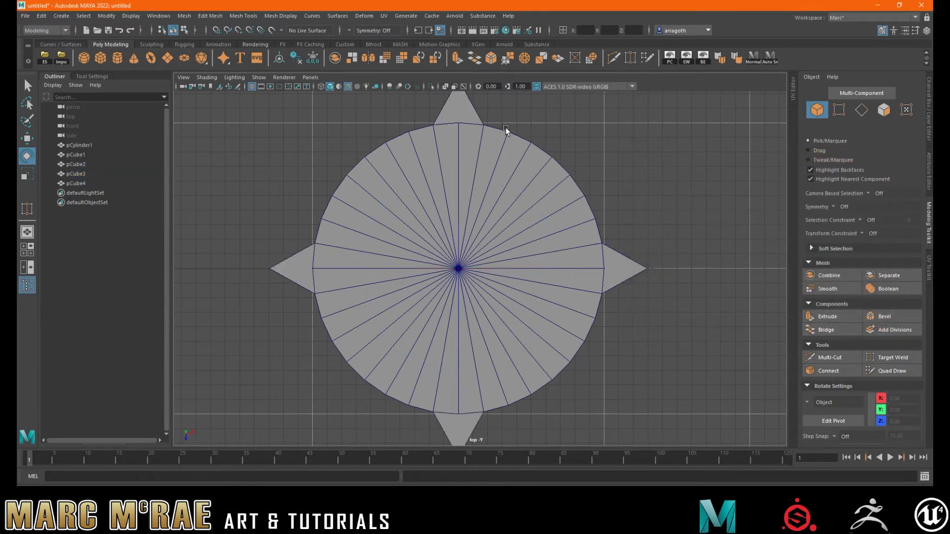
- Select the cylinder cap faces between two neighbouring spikes to examine the gap, and return to object selection
left_click(612, 251)
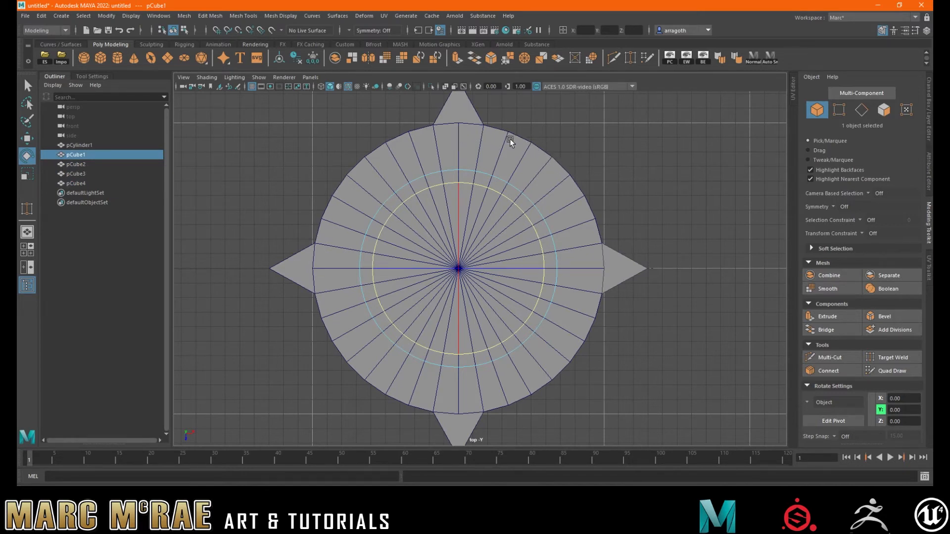
left_click(582, 231)
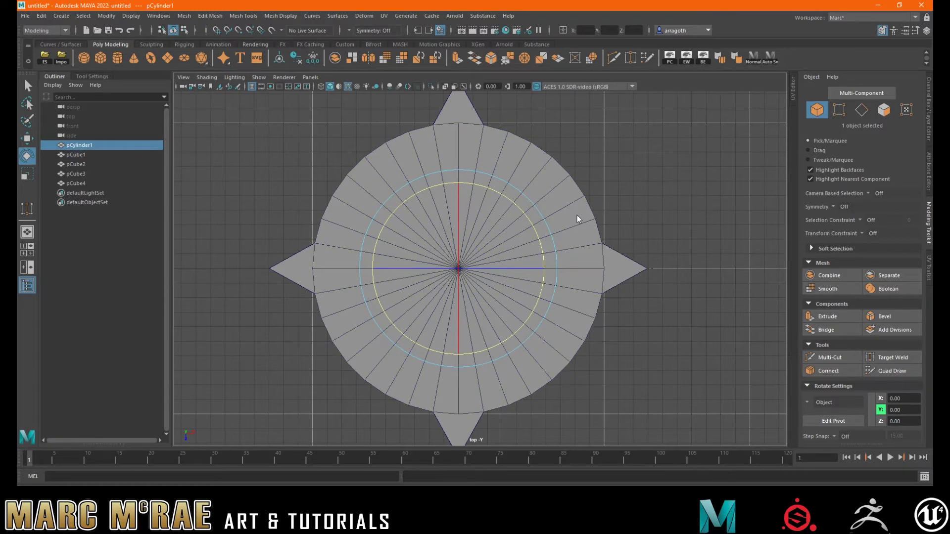
right_click_drag(576, 215, 575, 236)
left_click(574, 236)
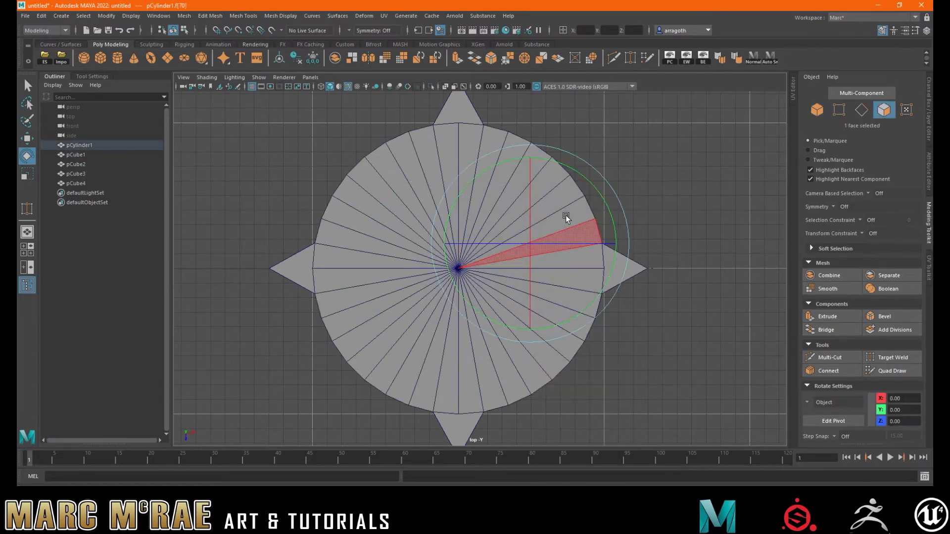
key("q")
mouse_move(577, 218)
left_mouse_down()
mouse_move(514, 144)
mouse_move(497, 139)
left_mouse_up()
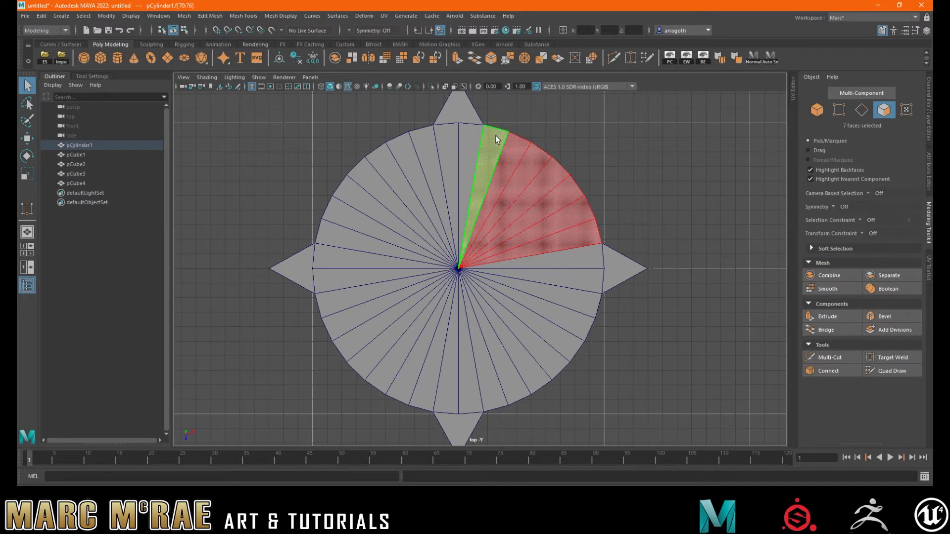
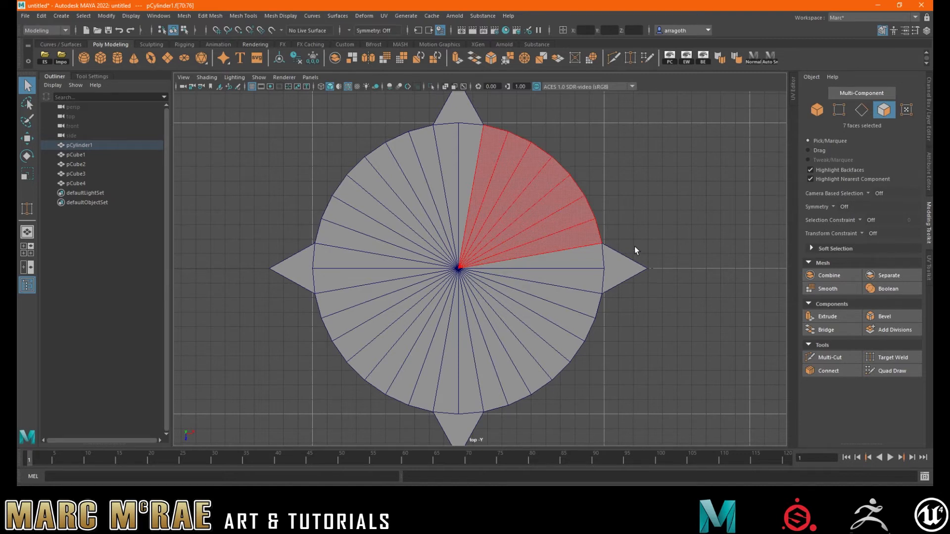
scroll(634, 245, "down", 2)
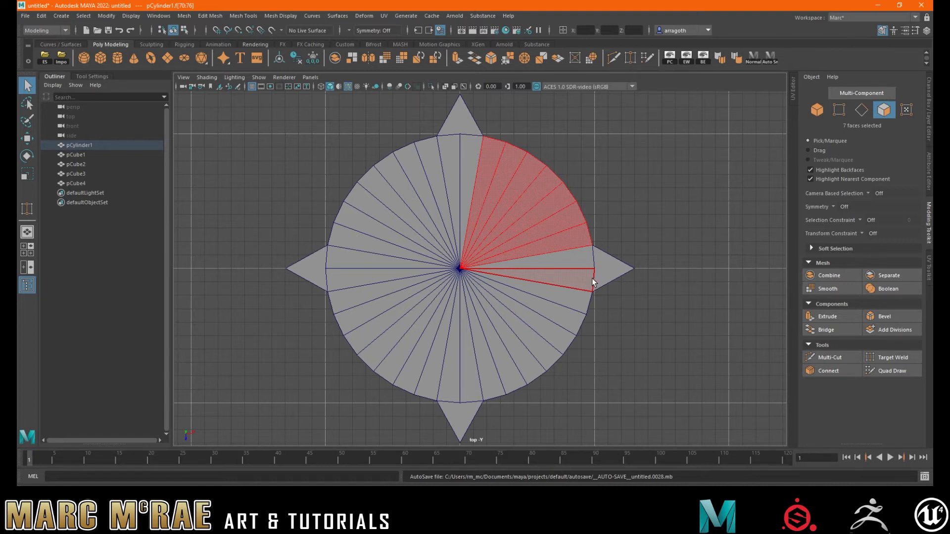
right_click_drag(565, 182, 608, 167)
left_click(609, 167)
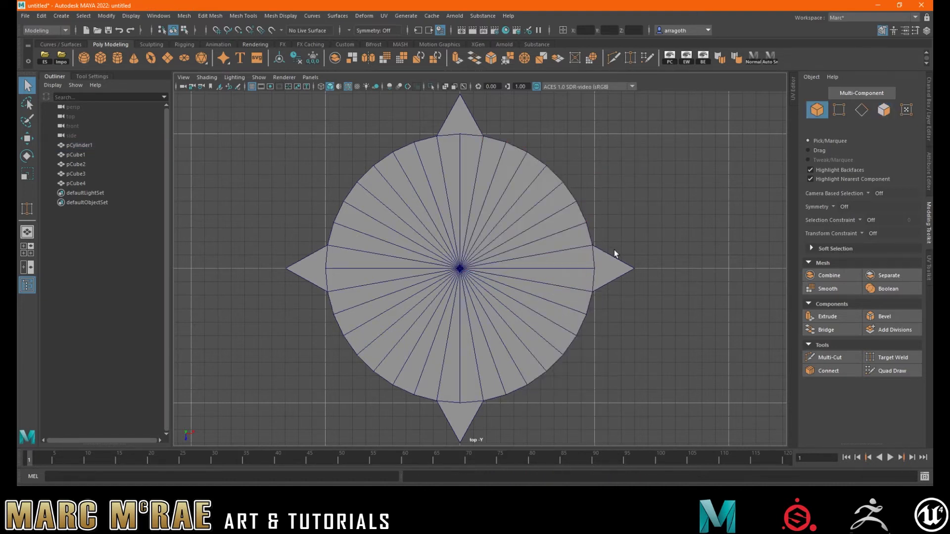
- Duplicate the original spike by rotating a copy around the cylinder's centre to midway between two neighbouring spikes
left_click(615, 267)
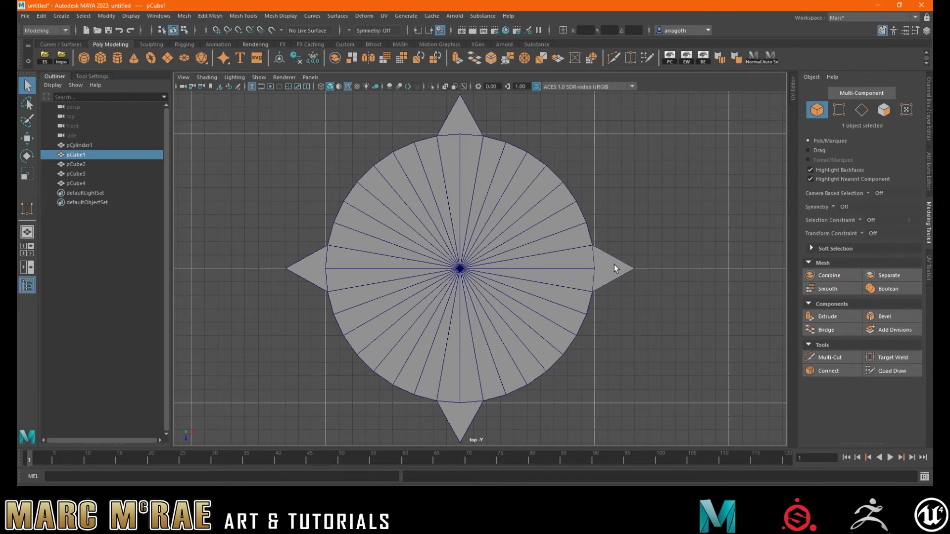
key("e")
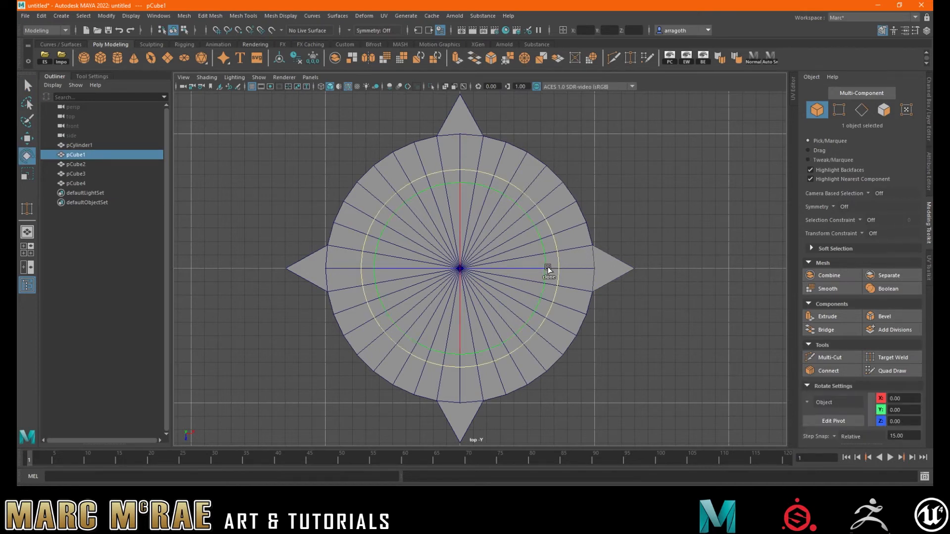
left_click_drag(545, 266, 538, 236, "shift")
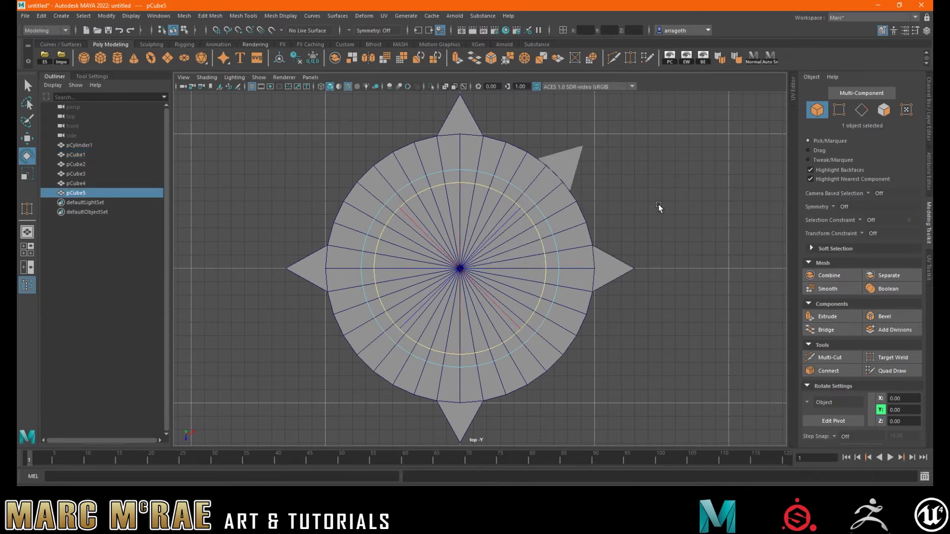
- Examine closely how the base of the diagonal spike copy lines up with the cylinder's edge segments
scroll(589, 197, "up", 2)
scroll(588, 196, "up", 1)
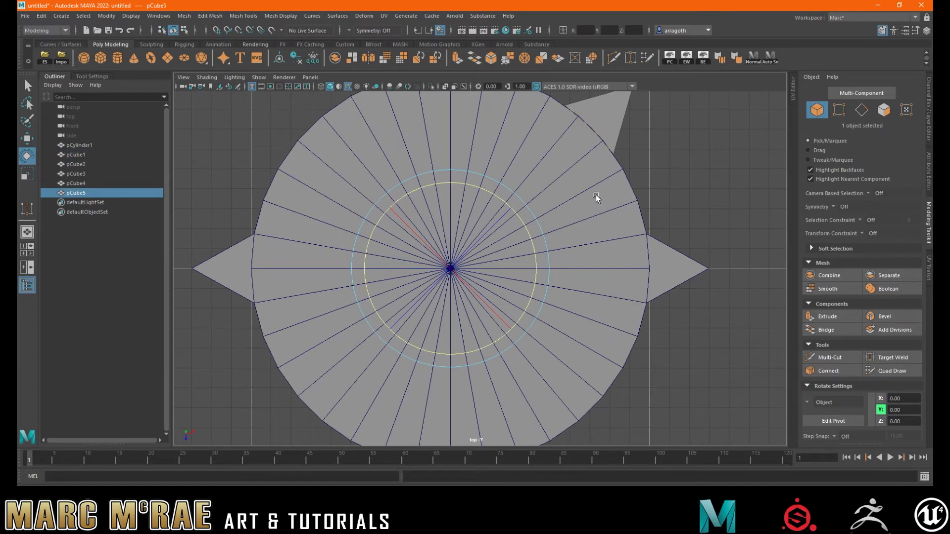
scroll(594, 195, "down", 1)
middle_click_drag(592, 195, 589, 233, "alt")
scroll(641, 210, "up", 6)
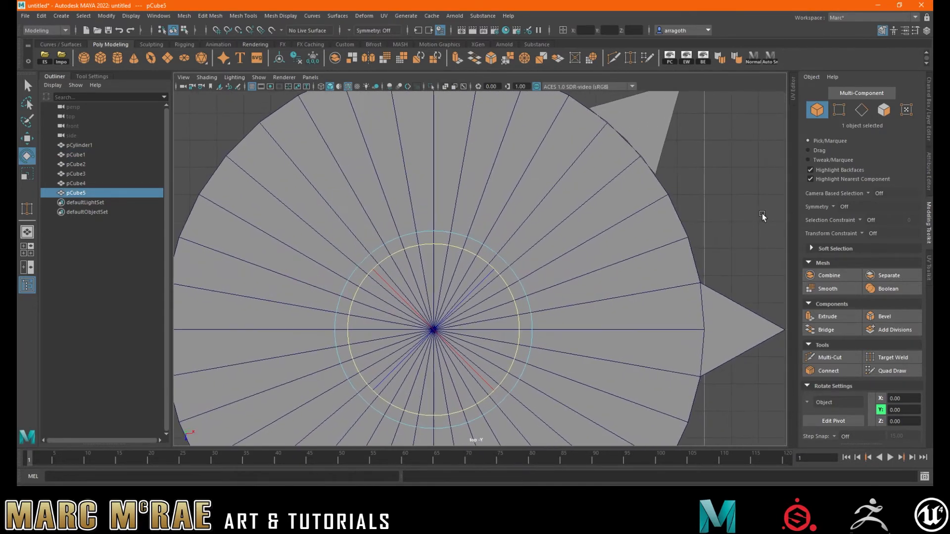
middle_click_drag(701, 253, 573, 289, "alt")
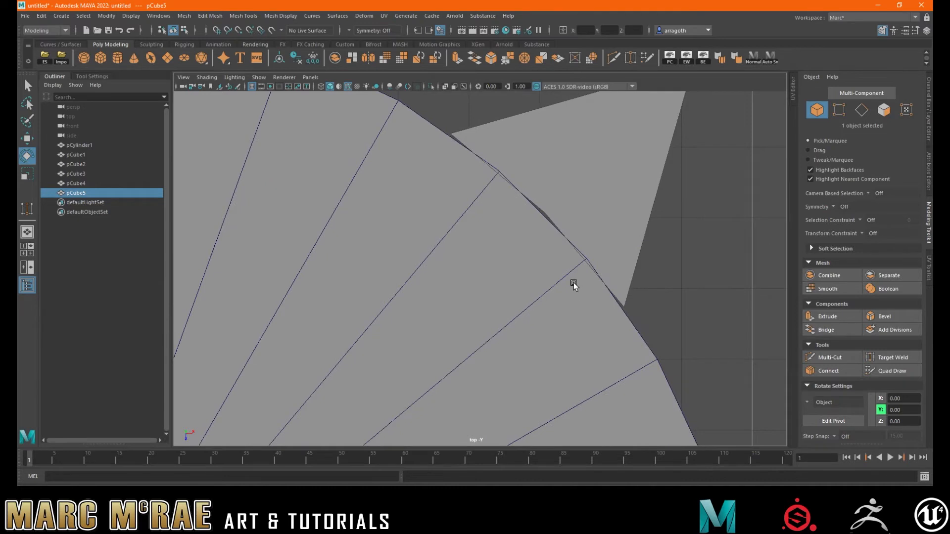
scroll(574, 283, "down", 8)
scroll(443, 273, "down", 6)
left_click(694, 246)
right_click_drag(684, 228, 712, 209)
- Delete the cylinder and all five spikes to empty the scene
left_click(554, 241)
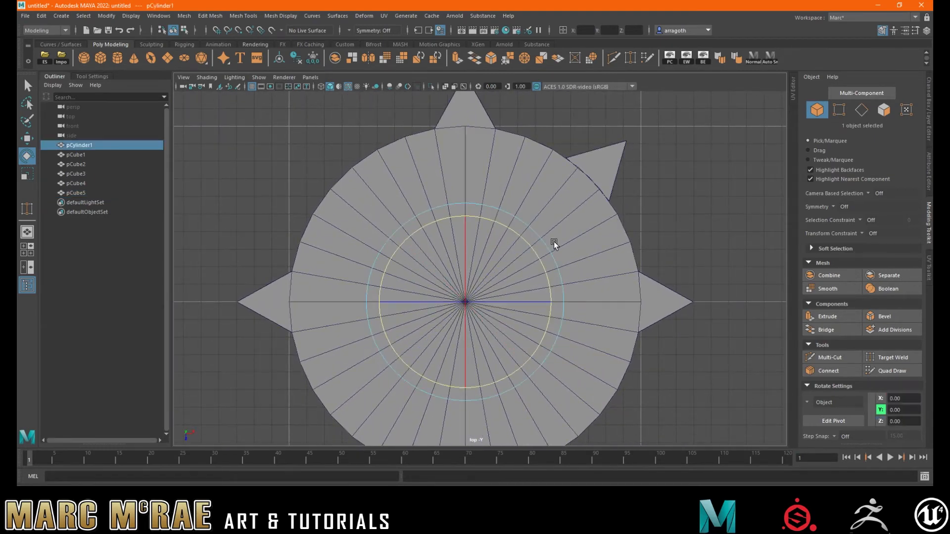
key("Delete")
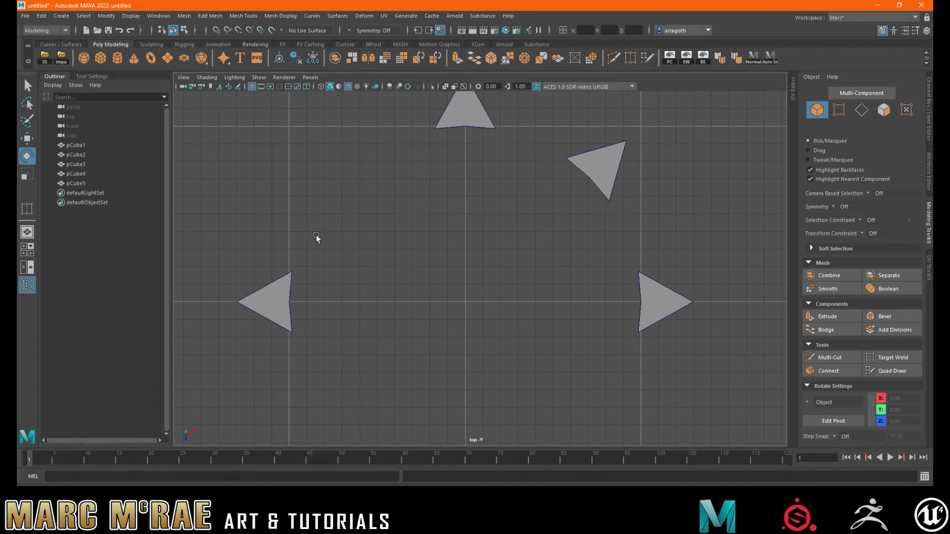
scroll(613, 305, "down", 4)
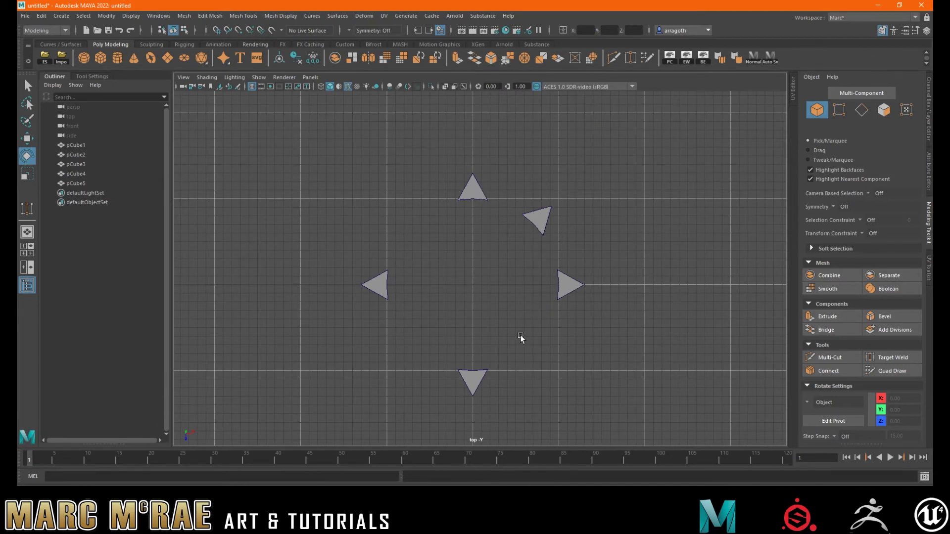
left_click_drag(328, 151, 633, 402)
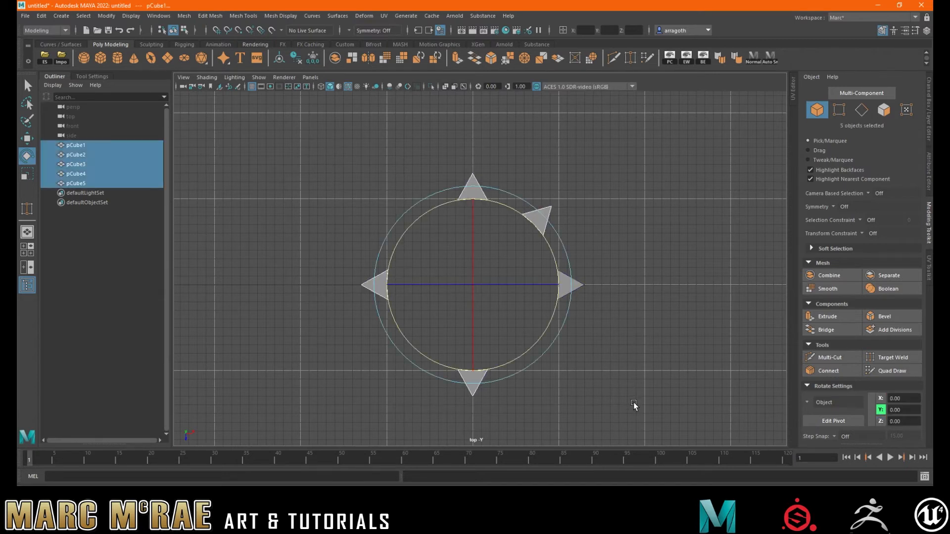
key("Delete")
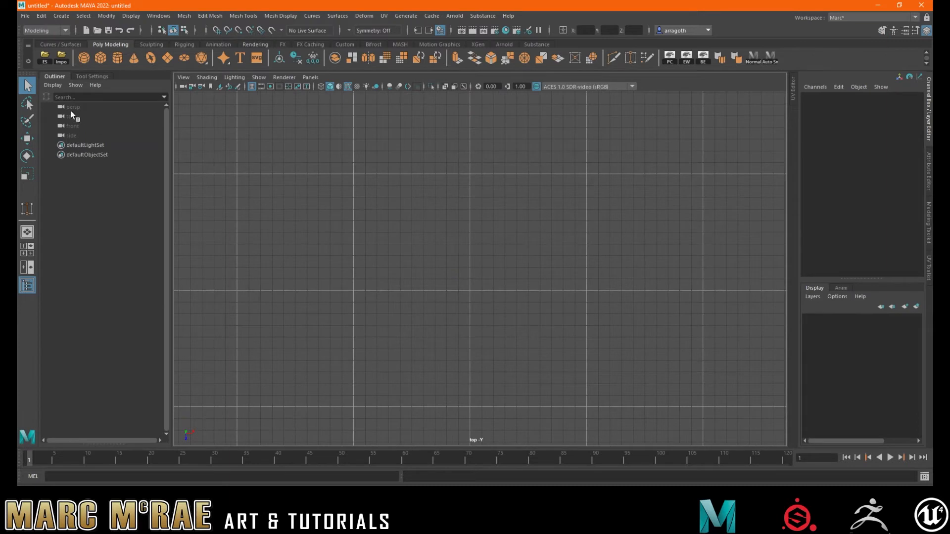
- Create a polygon cylinder and scale it to 100 in X and Z and 5 in Y
left_click(120, 57)
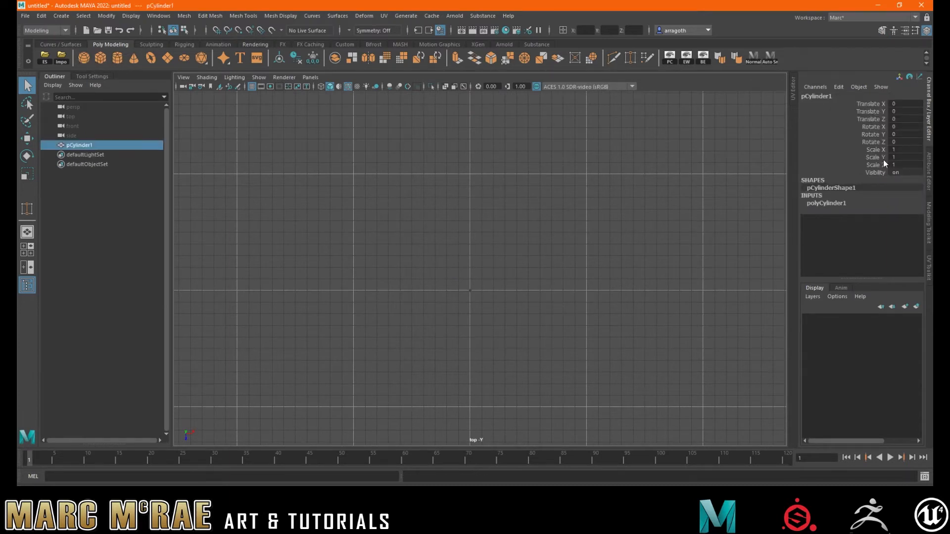
left_click_drag(897, 149, 899, 164)
type("10")
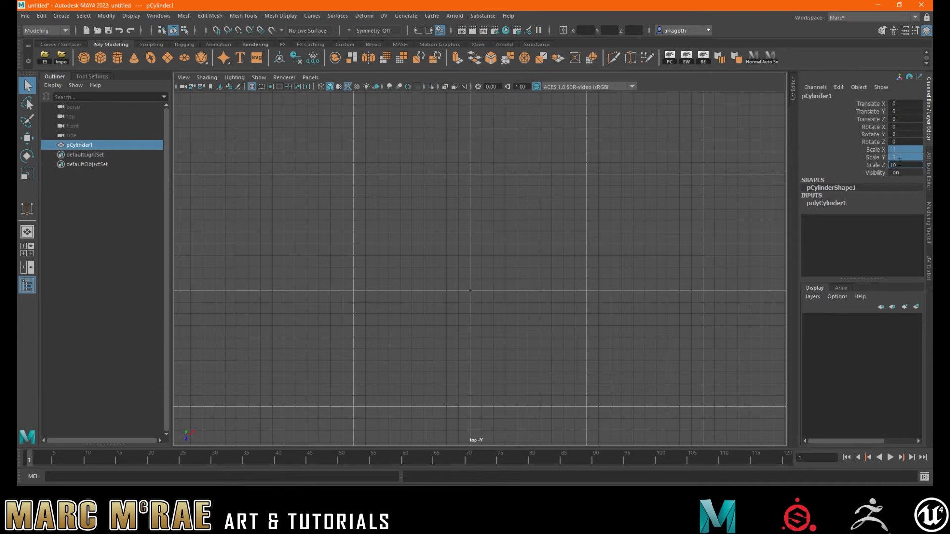
type("0")
key("Return")
double_click(907, 155)
type("5")
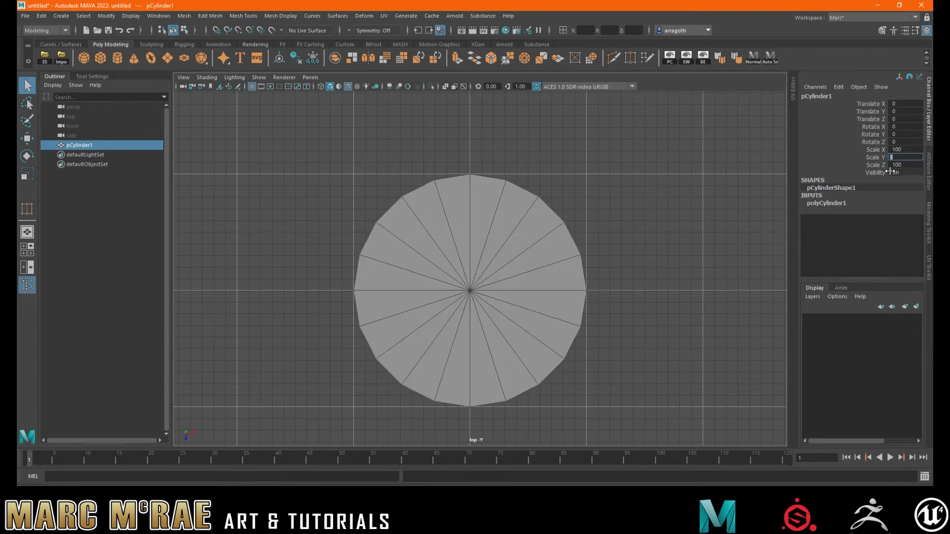
key("Return")
- Check the cylinder's segment spacing by selecting face pairs a quarter turn apart and a face between them
left_click(834, 204)
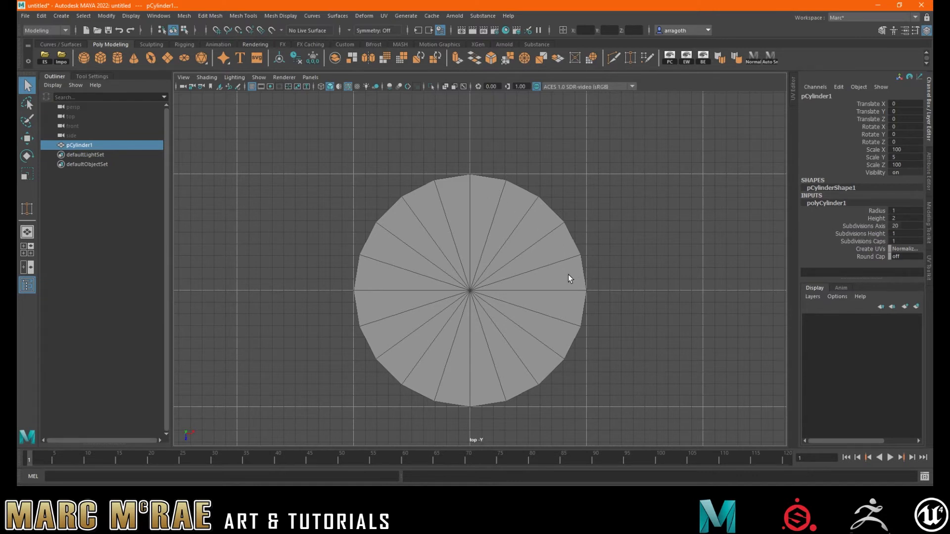
left_click(540, 237)
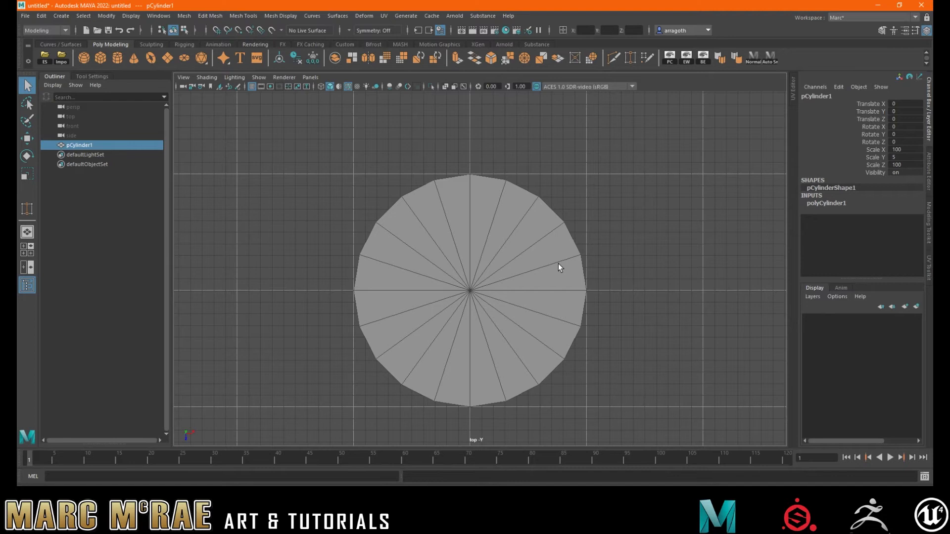
right_click_drag(558, 267, 559, 280)
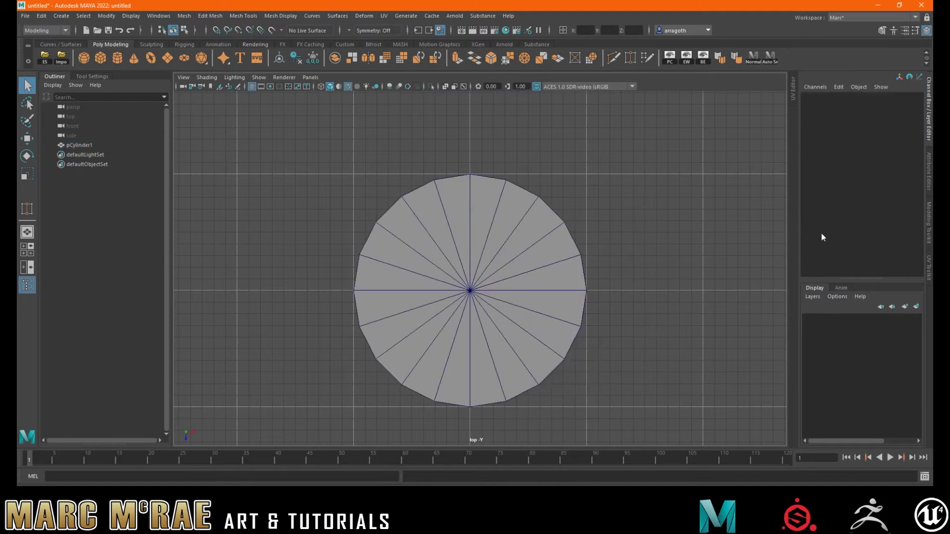
left_click(495, 187)
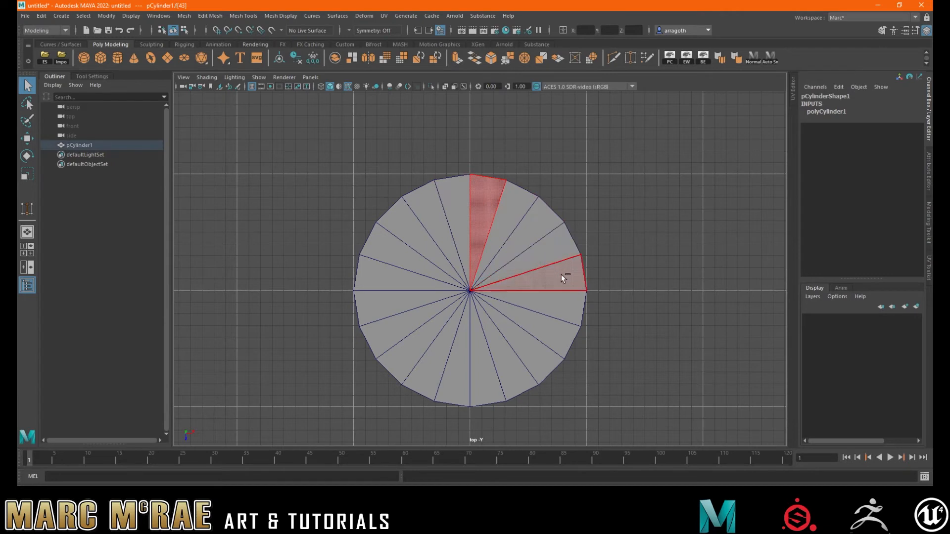
left_click(463, 197, "shift")
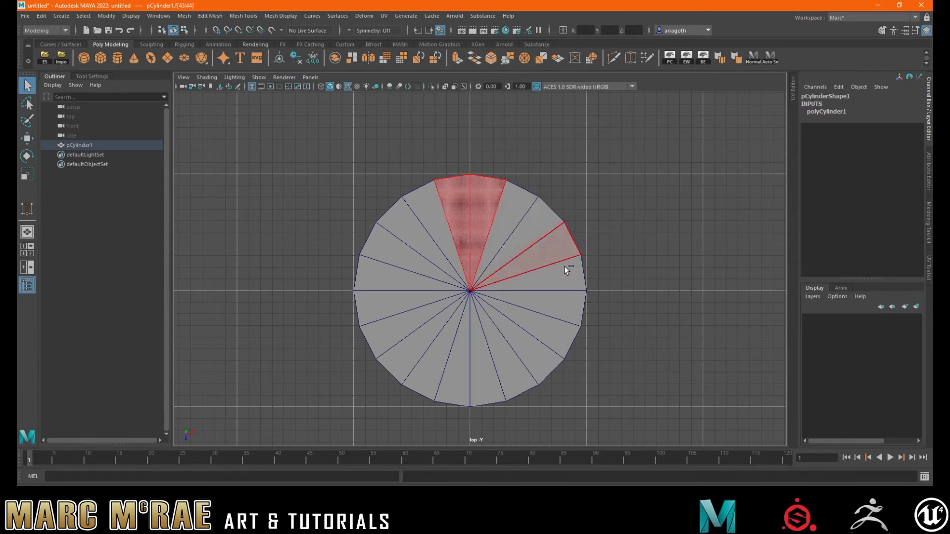
left_click(566, 272, "shift")
left_click(568, 306, "shift")
left_click(539, 217, "shift")
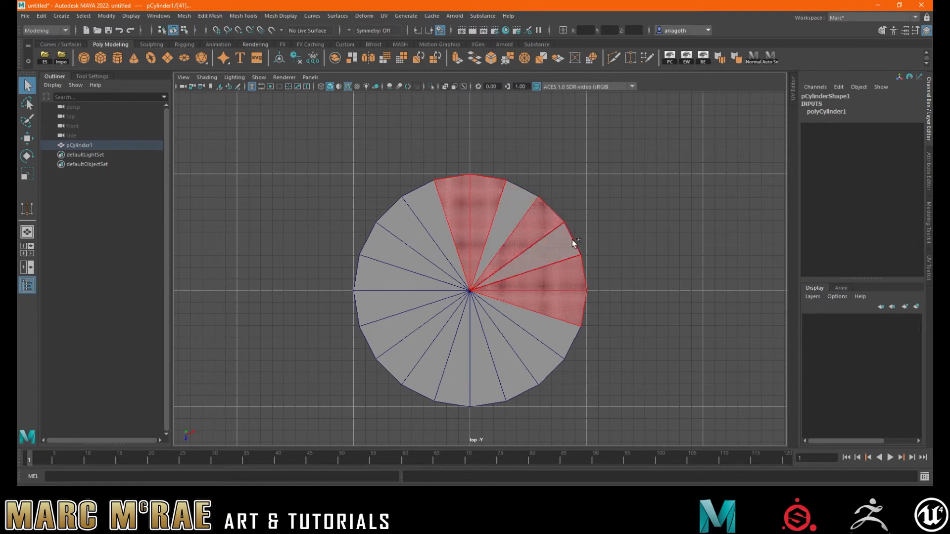
left_click(585, 188)
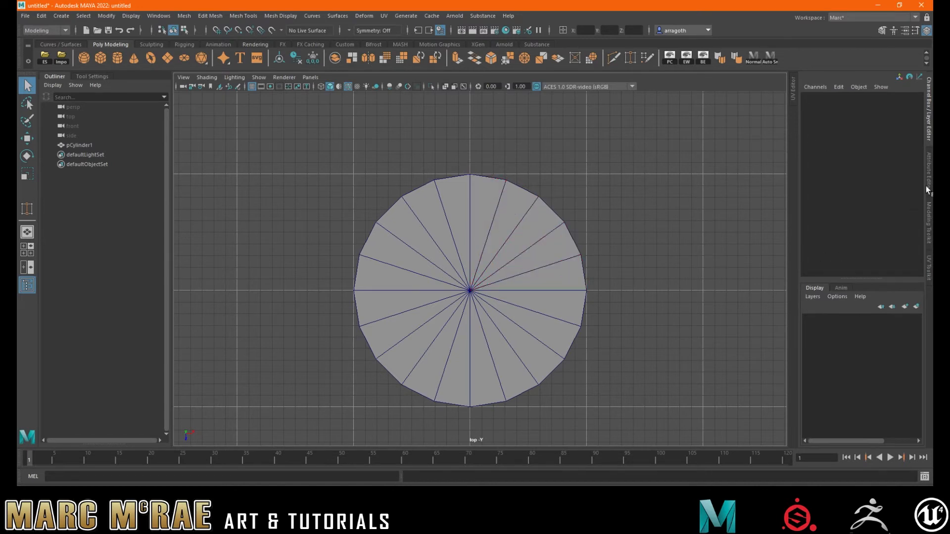
right_click_drag(643, 197, 675, 182)
left_click(648, 190)
- Try 24 and 32 axis subdivisions on the cylinder, and finally set them to 40
left_click(503, 237)
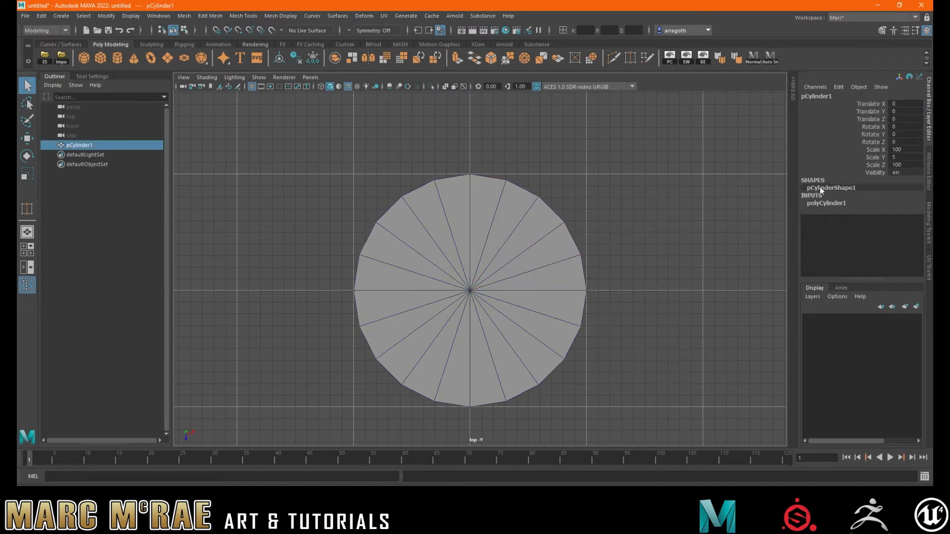
left_click(826, 204)
double_click(911, 224)
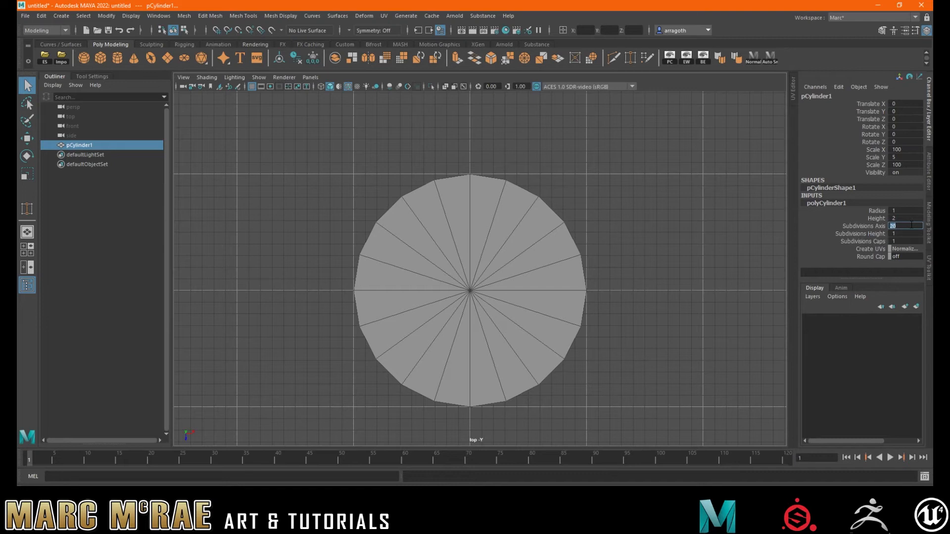
type("24")
double_click(908, 225)
type("32")
key("Return")
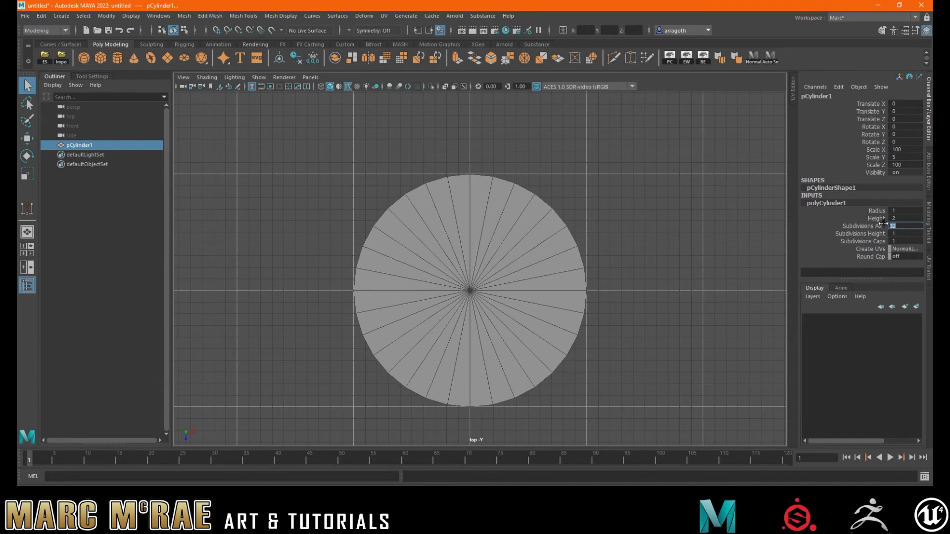
type("40")
key("Return")
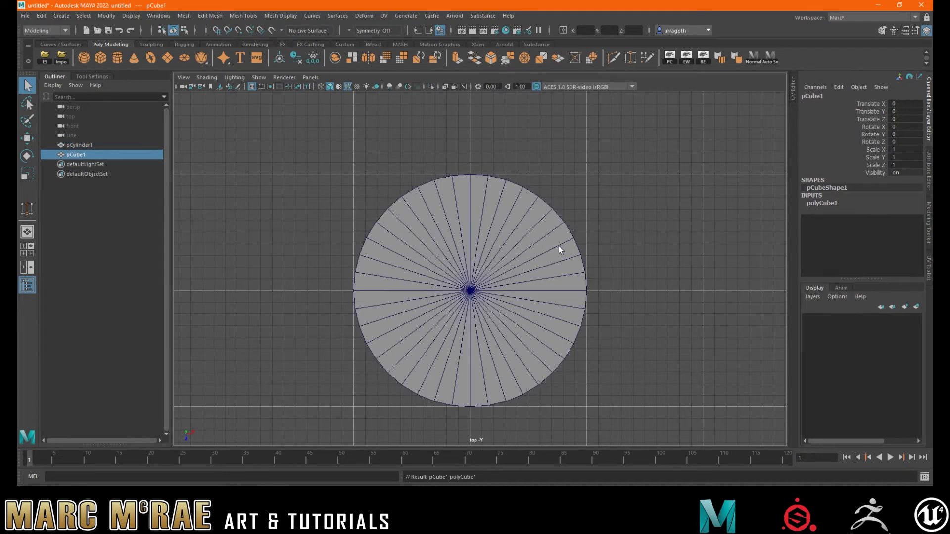
- Move the new cube along X to just beyond the cylinder's rim and scale it to 30 on all three axes
key("w")
left_click_drag(556, 289, 704, 291)
left_click_drag(898, 149, 900, 163)
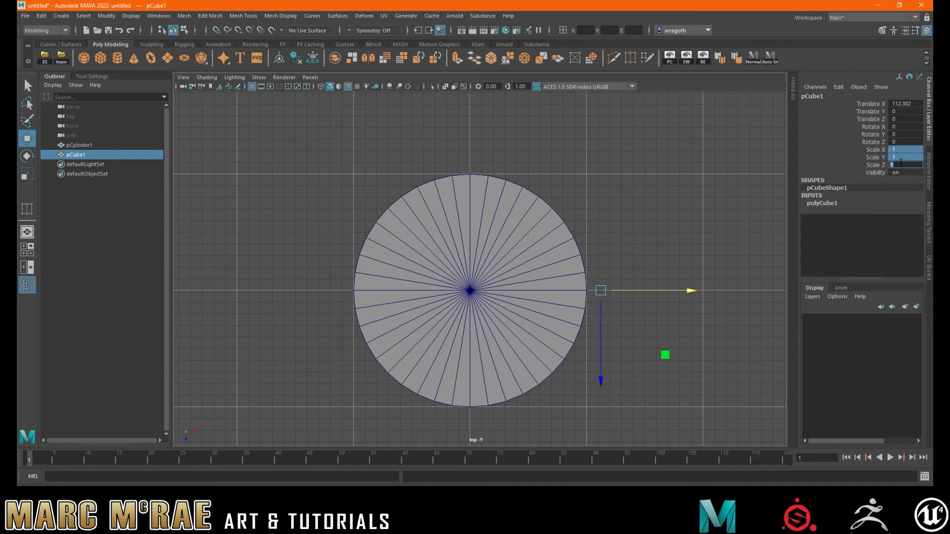
type("10")
key("Return")
type("30")
key("Return")
- Merge the cube's two outer corner vertices at both the upper and lower level to form a triangular wedge
middle_click_drag(589, 258, 496, 215, "alt")
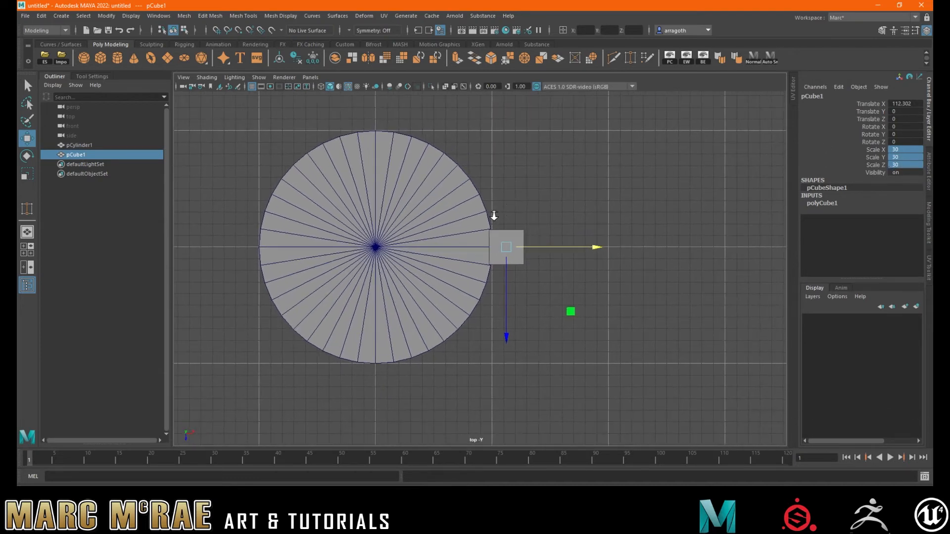
right_click_drag(496, 215, 904, 232, "alt")
middle_click_drag(599, 207, 541, 275, "alt")
right_click_drag(512, 253, 474, 249)
left_click(563, 206)
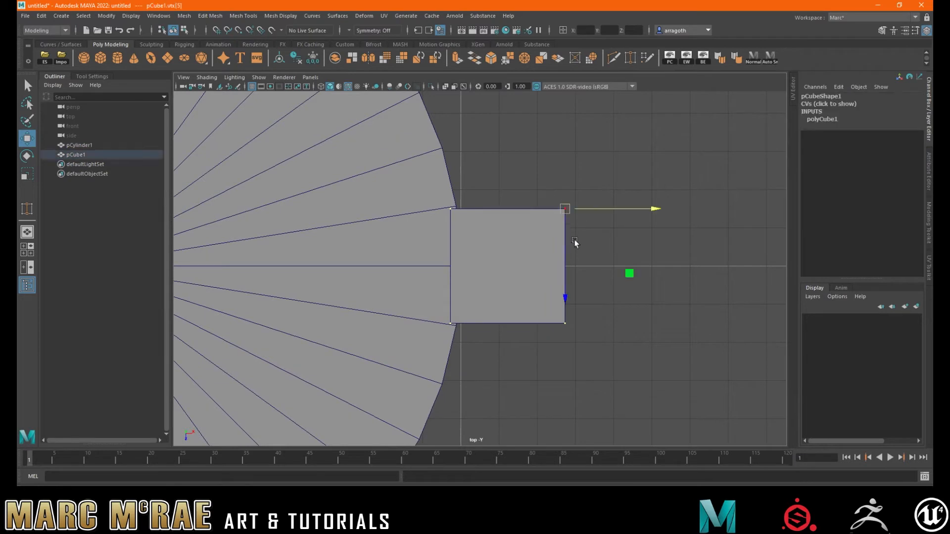
left_click(567, 321, "shift")
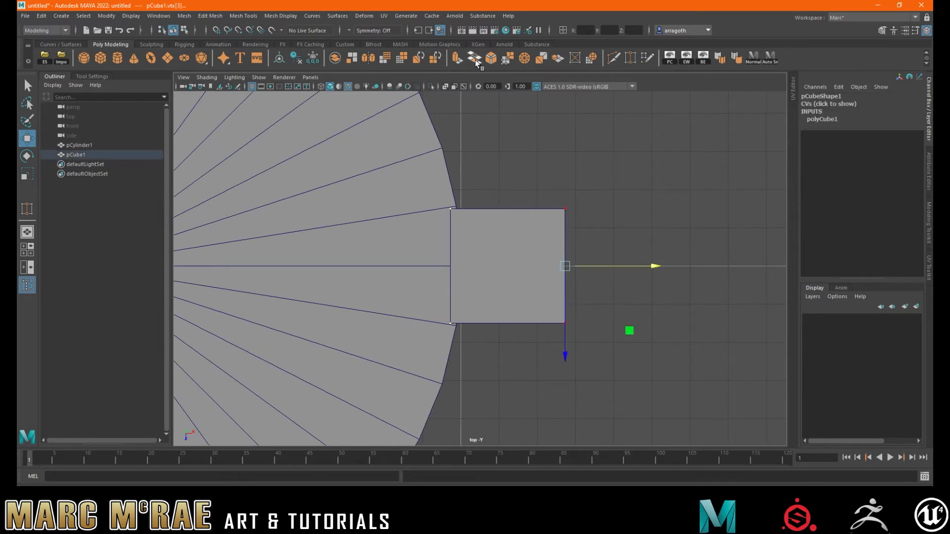
left_click(507, 57)
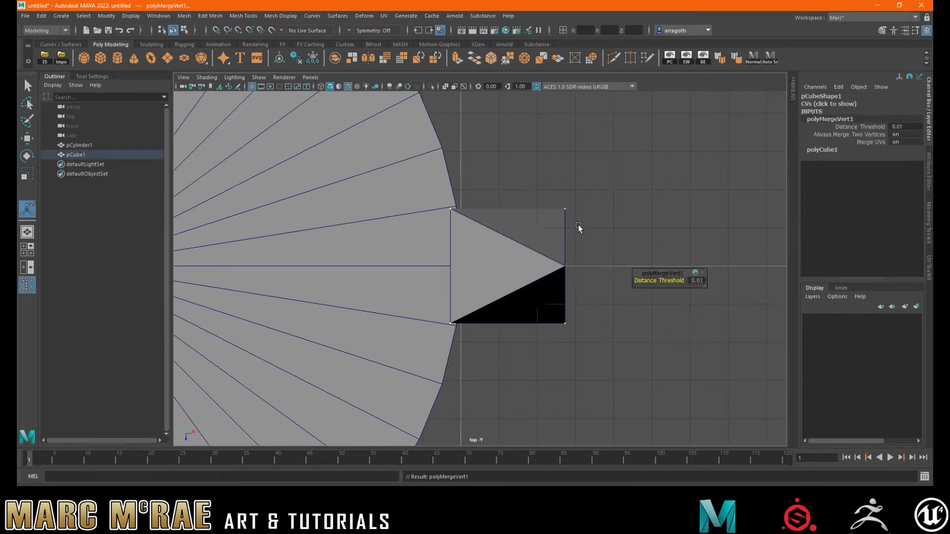
left_click(552, 195)
left_click_drag(552, 195, 587, 231)
left_click(565, 320, "shift")
key("g")
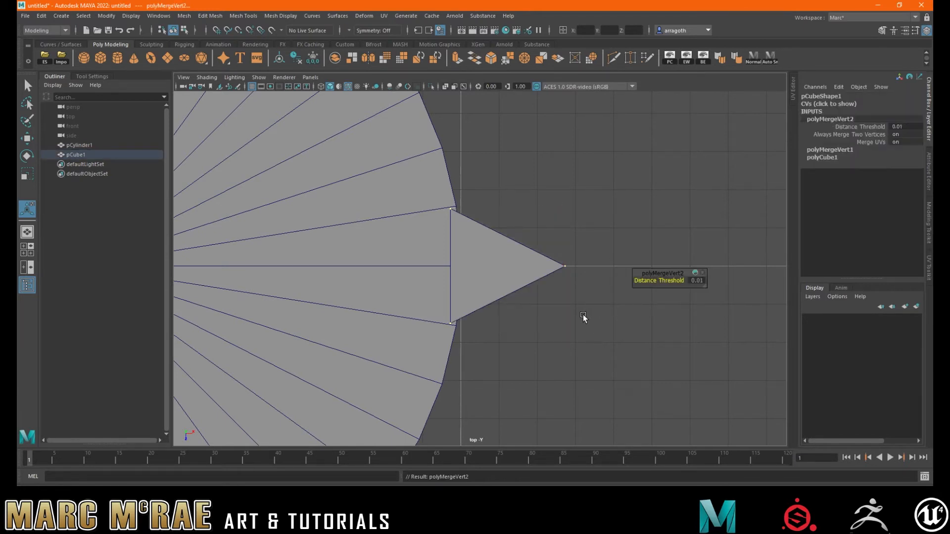
- In the perspective view, lower the wedge's top face and snap it to the height of the cylinder's top surface
right_click_drag(481, 243, 439, 240)
left_click_drag(483, 227, 460, 197, "alt")
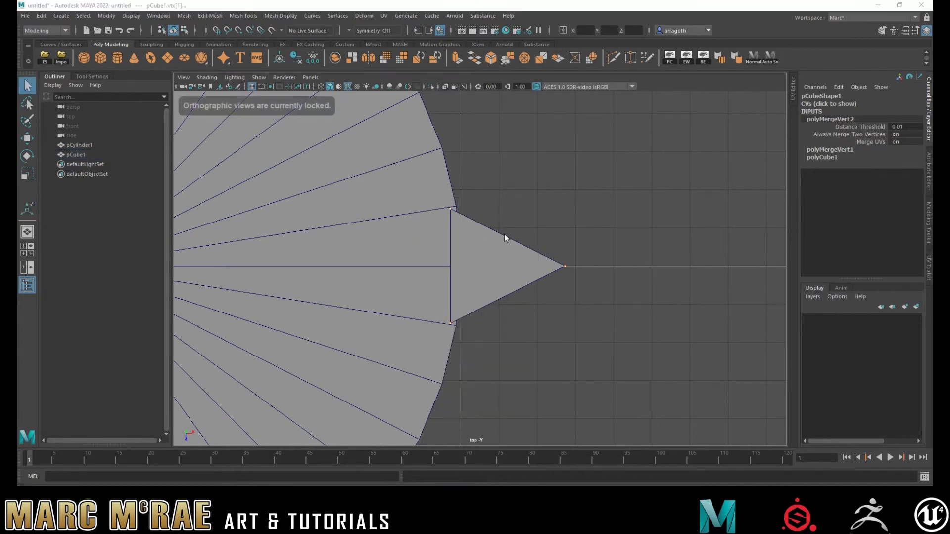
key("space")
key("space")
left_click_drag(554, 302, 500, 211, "alt")
middle_click_drag(539, 258, 507, 241, "alt")
right_click_drag(524, 245, 699, 270, "alt")
middle_click_drag(692, 268, 558, 260, "alt")
right_click_drag(647, 279, 358, 245, "alt")
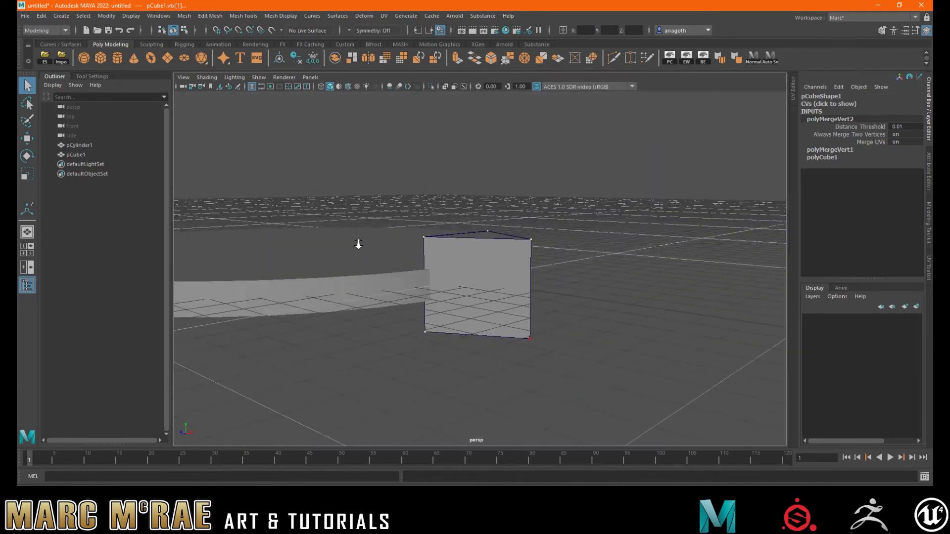
right_click_drag(436, 255, 432, 267)
left_click(463, 233)
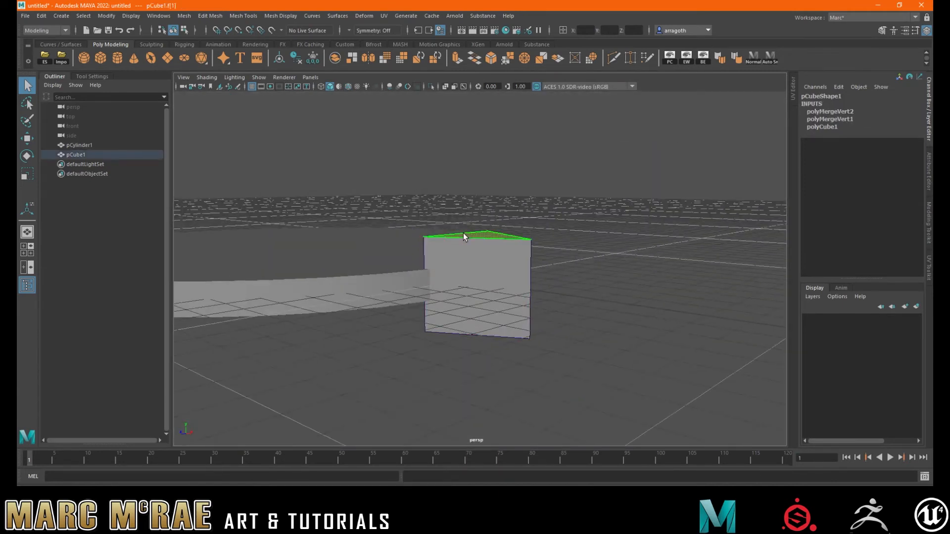
key("w")
key("v")
left_click_drag(493, 165, 494, 199)
- Raise the wedge's bottom face and snap it to the height of the cylinder's underside
left_click_drag(483, 324, 484, 275, "alt")
left_click(436, 193)
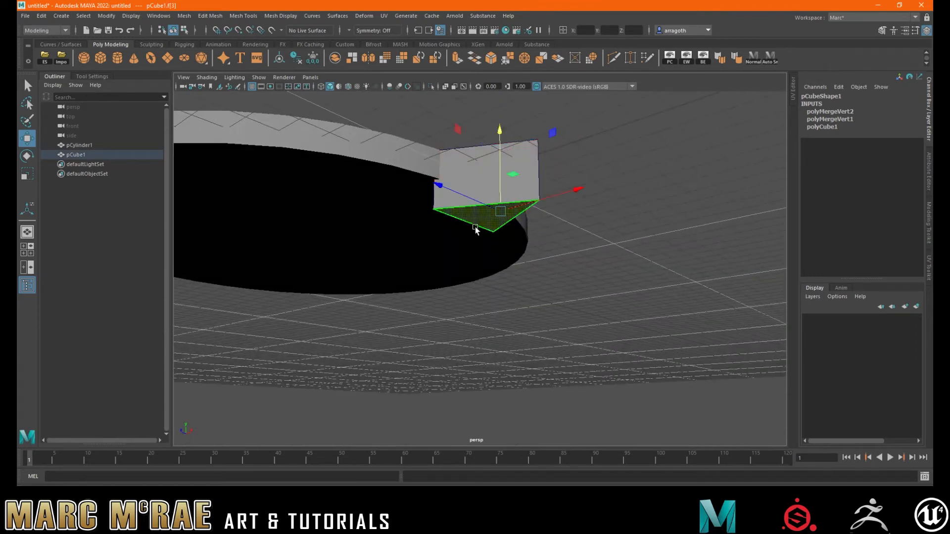
key("v")
left_click_drag(499, 146, 461, 189)
- Show wireframe on shaded and snap the upper and lower inner corner vertices on one side of the spike to the cylinder's rim
left_click_drag(502, 251, 634, 225, "alt")
scroll(634, 225, "up", 3)
right_click_drag(501, 242, 445, 244)
left_click(414, 260)
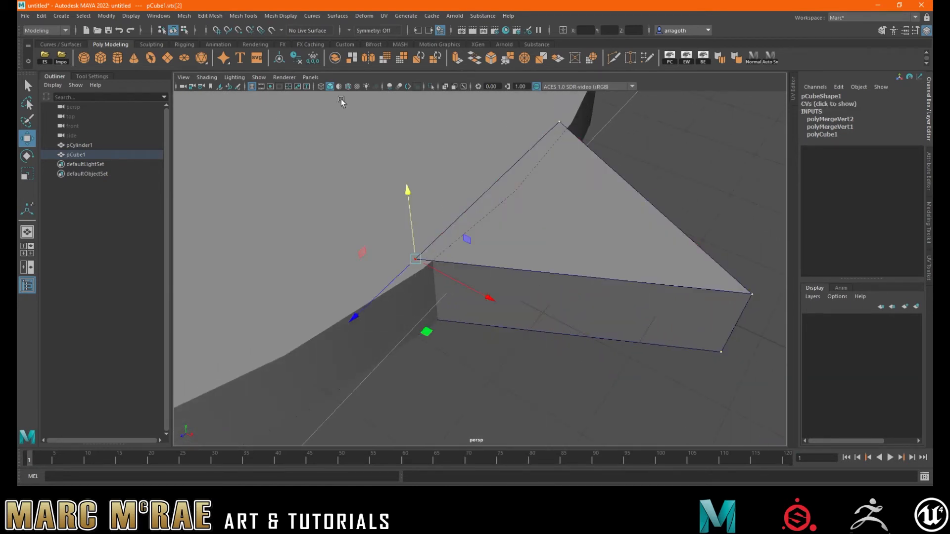
left_click(347, 87)
left_click_drag(415, 259, 422, 269)
left_click_drag(429, 315, 526, 374)
right_click_drag(445, 250, 401, 245)
left_click_drag(406, 309, 483, 366)
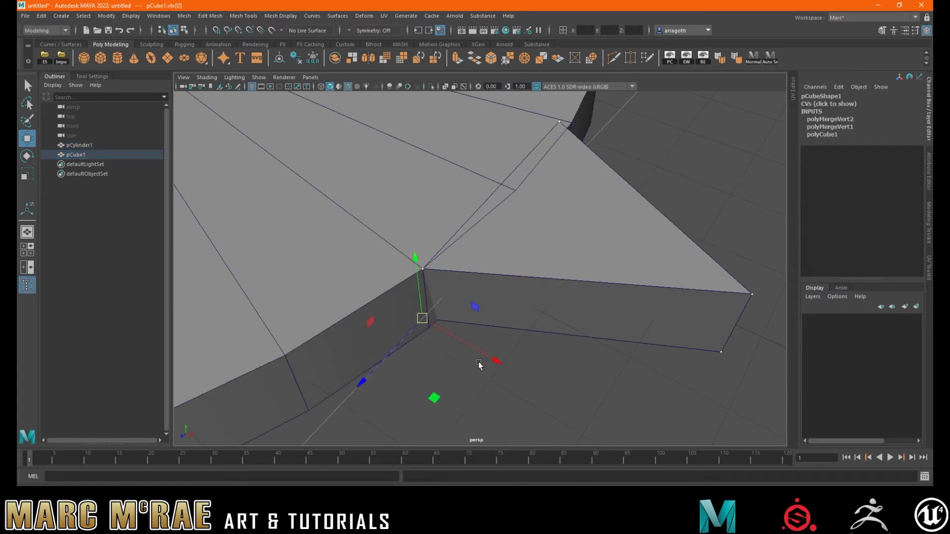
key("v")
left_click_drag(423, 320, 429, 333)
- Snap the upper and lower inner corner vertices on the spike's other side to the matching cylinder rim vertices
left_click_drag(522, 111, 567, 122)
key("v")
left_click_drag(536, 218, 441, 239, "alt")
left_click_drag(409, 270, 366, 236)
key("v")
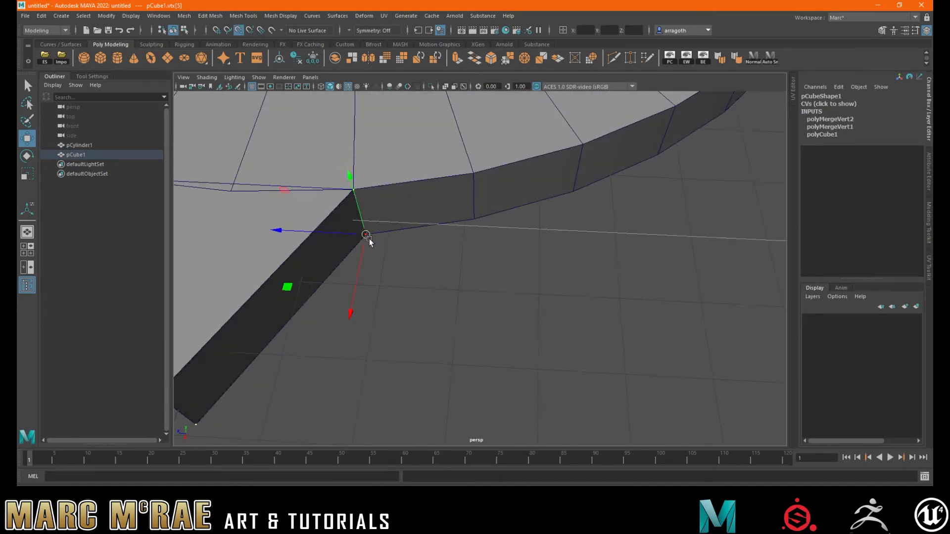
- Cut a vertical edge through the middle of the spike's back face with the Multi-Cut tool
middle_click_drag(400, 271, 509, 277, "alt")
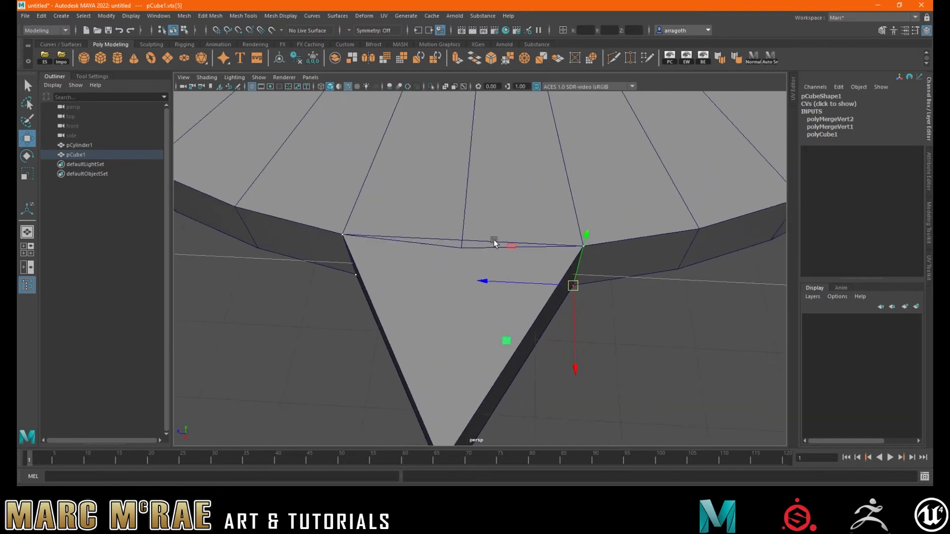
right_click_drag(470, 271, 514, 243)
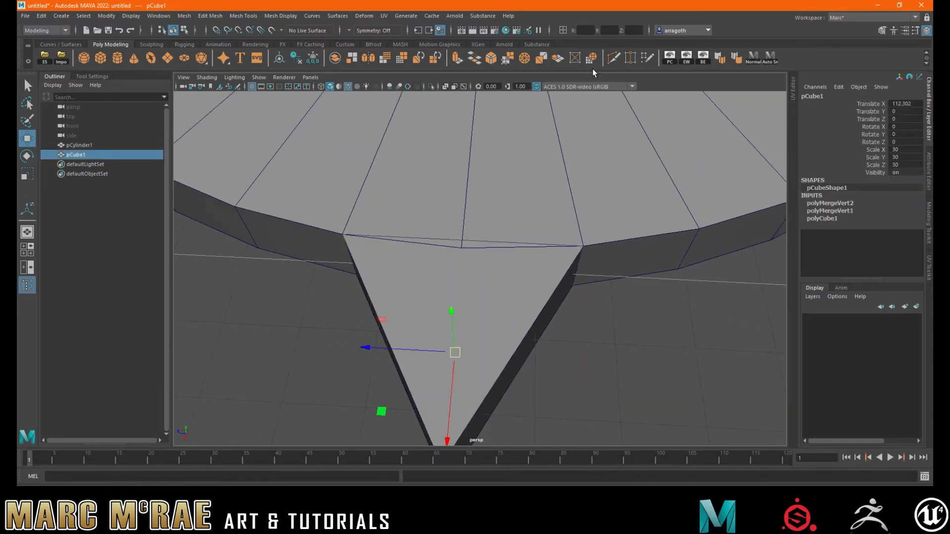
left_click(613, 58)
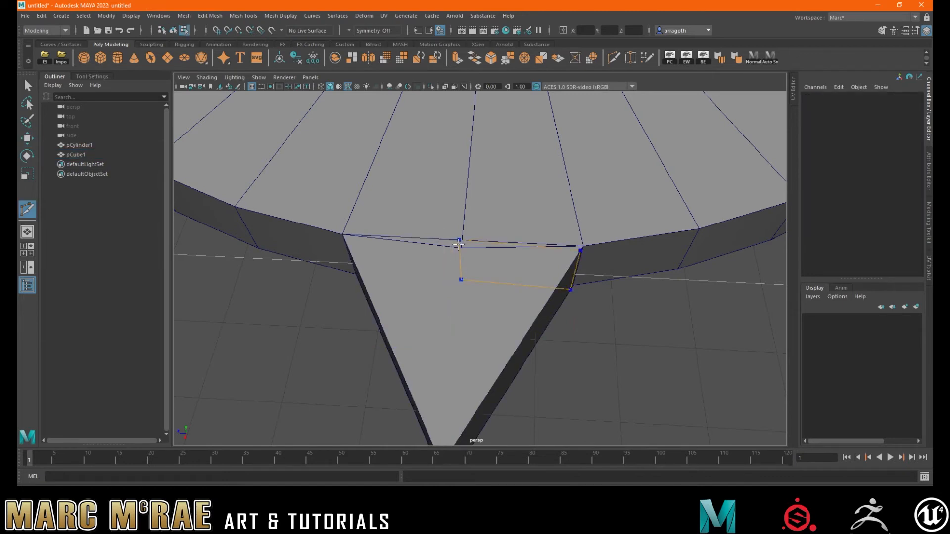
left_click(583, 246)
right_click_drag(485, 243, 447, 247)
left_click(454, 248)
- Snap the new edge's upper and lower vertices to the cylinder's rim vertices between the spike's corners
key("q")
left_click(467, 246)
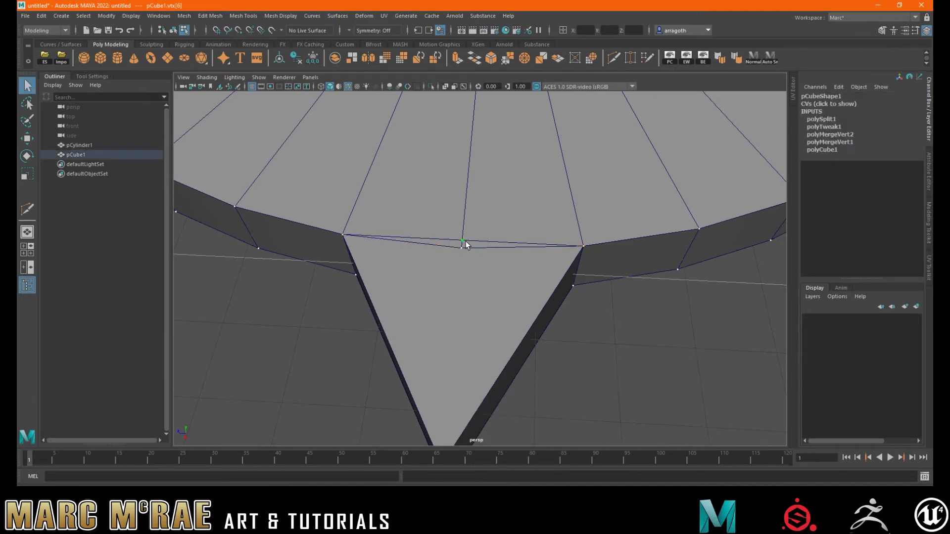
key("w")
key("v")
left_click_drag(463, 240, 462, 250)
left_click_drag(513, 284, 495, 322, "alt")
left_click(476, 266)
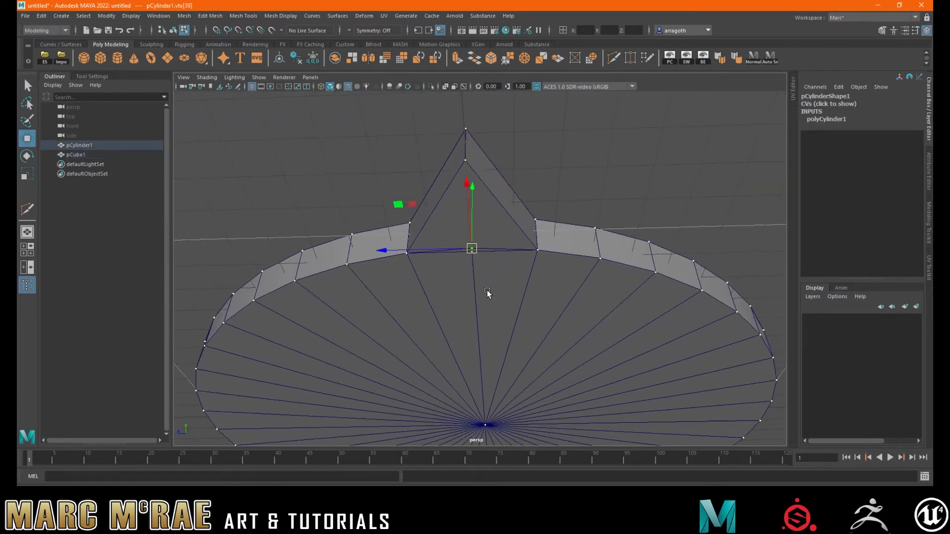
scroll(487, 293, "up", 6)
left_click(452, 214)
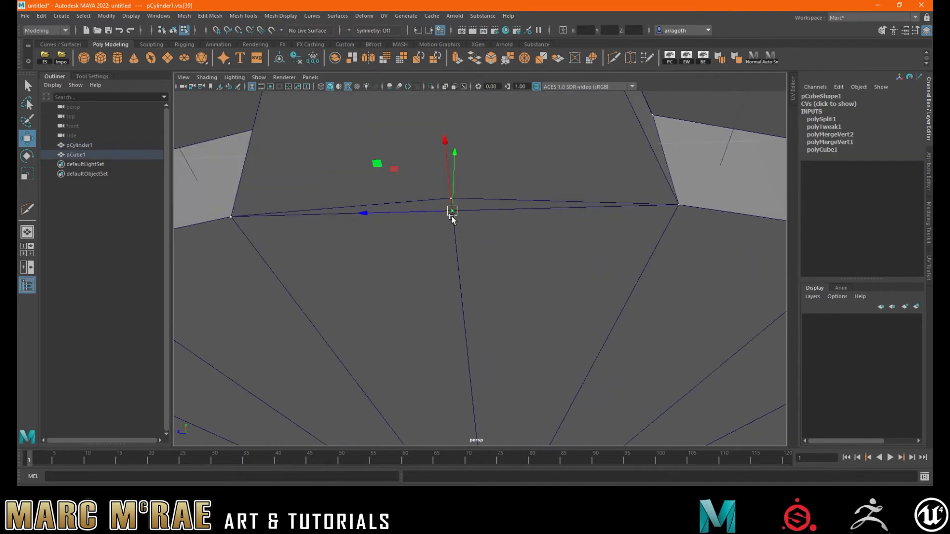
key("v")
left_click_drag(447, 157, 450, 160)
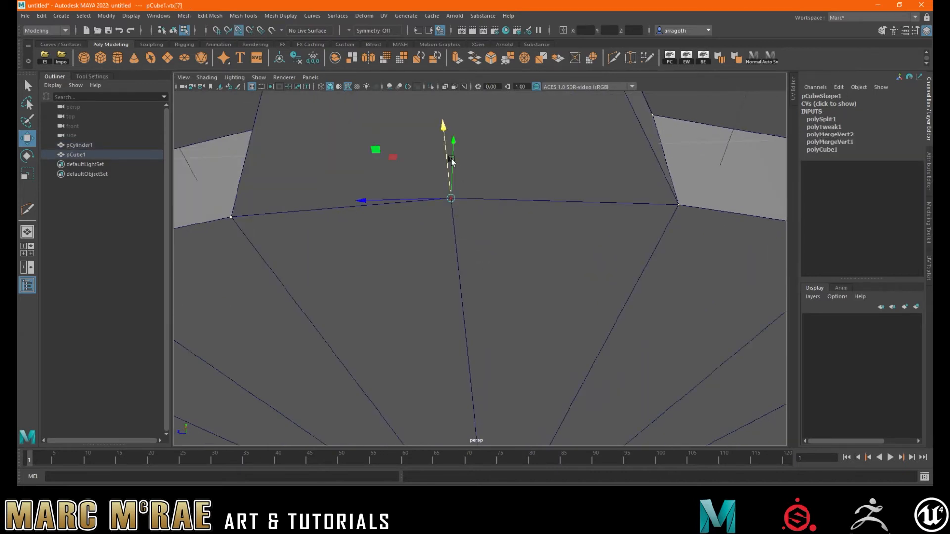
- In wireframe display, delete the two cylinder side faces that lie behind the spike
right_click_drag(585, 233, 498, 225, "alt")
left_click_drag(498, 225, 442, 285, "alt")
right_click_drag(523, 185, 533, 209)
key("4")
left_click_drag(533, 209, 408, 176, "alt")
right_click(418, 159)
right_click_drag(419, 181, 418, 184)
left_click(425, 185)
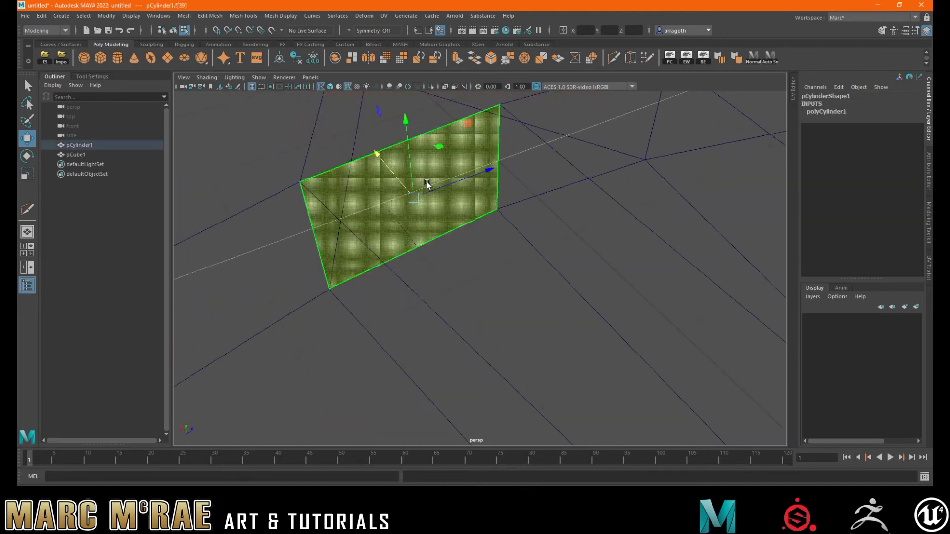
left_click(562, 139, "shift")
middle_click_drag(555, 162, 533, 233, "alt")
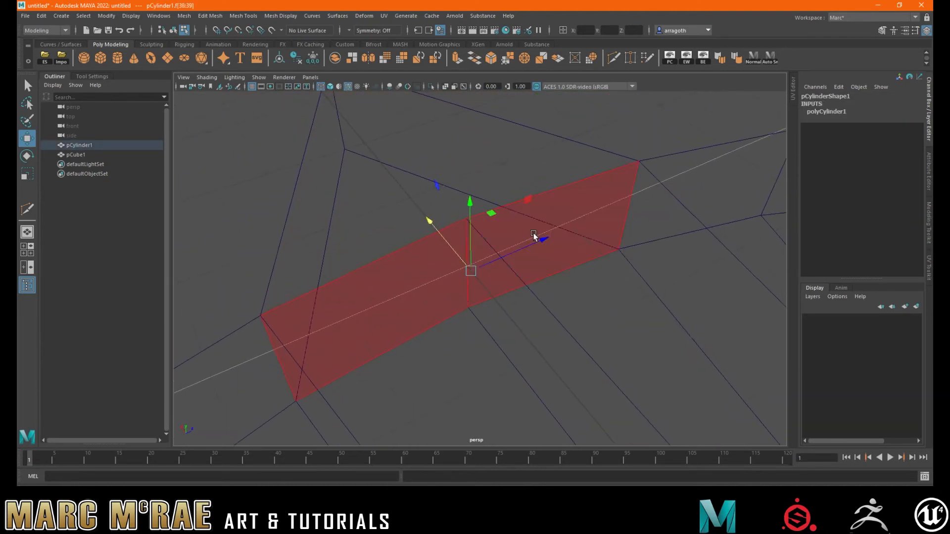
key("Delete")
- Delete the spike's two back faces, then return to object mode and shaded display
left_click(510, 226)
left_click(424, 262, "shift")
key("Delete")
right_click_drag(517, 270, 445, 270, "alt")
left_click_drag(445, 270, 607, 284, "alt")
right_click_drag(532, 239, 556, 220)
left_click(720, 301)
right_click_drag(619, 295, 791, 265, "alt")
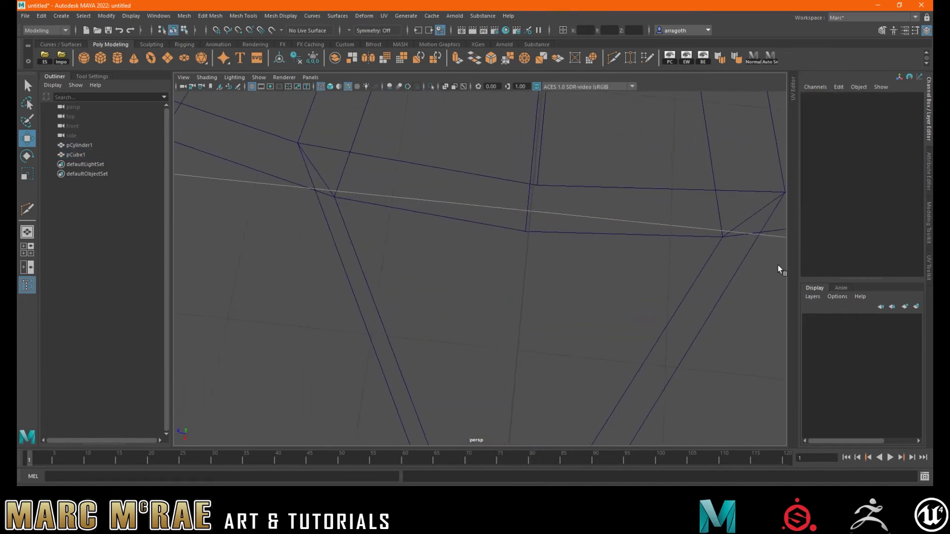
key("5")
- Delete the spike's construction history and freeze its transformations
right_click_drag(614, 239, 500, 242, "alt")
left_click_drag(500, 242, 589, 200, "alt")
right_click_drag(532, 219, 327, 223, "alt")
middle_click_drag(326, 223, 358, 237, "alt")
left_click_drag(357, 237, 387, 290, "alt")
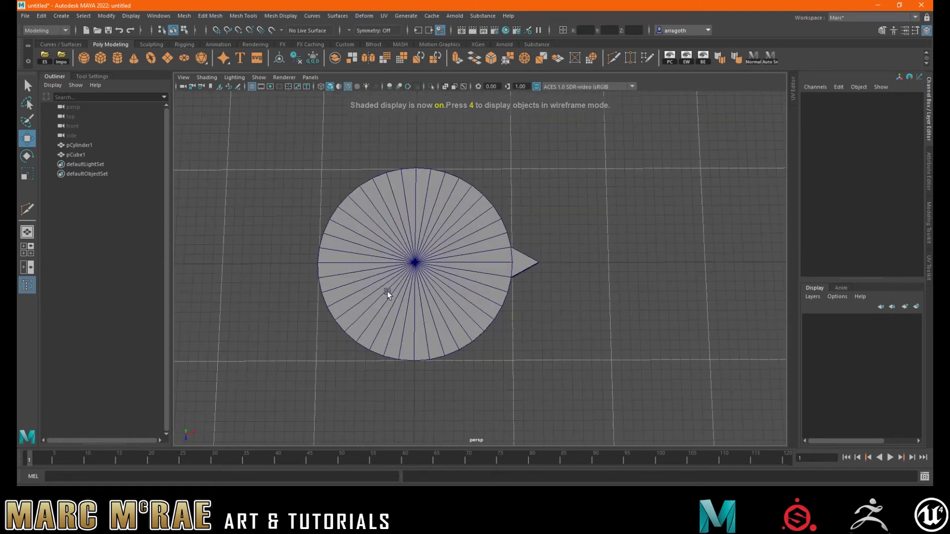
left_click(525, 262)
right_click_drag(524, 263, 563, 230)
left_click(563, 231)
left_click(517, 263)
middle_click_drag(499, 257, 532, 265, "alt")
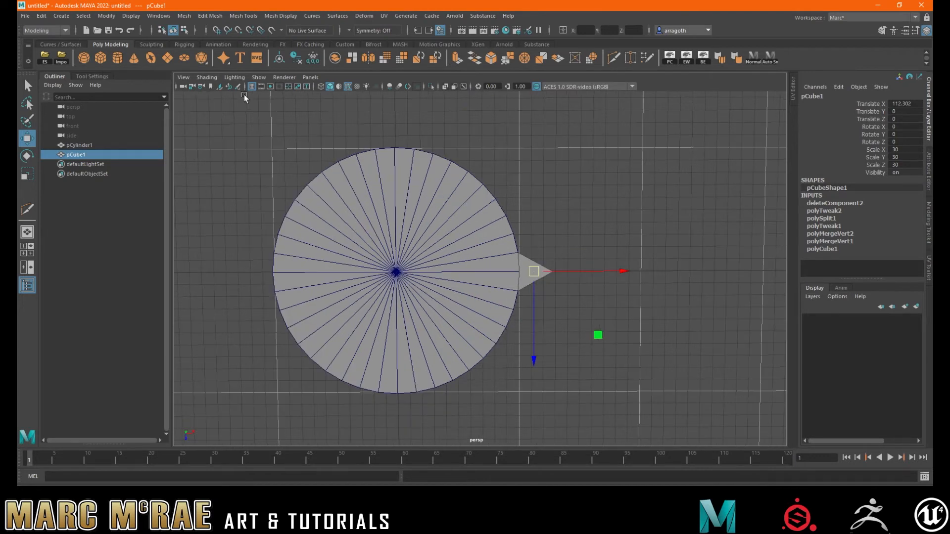
left_click(295, 58)
left_click(313, 58)
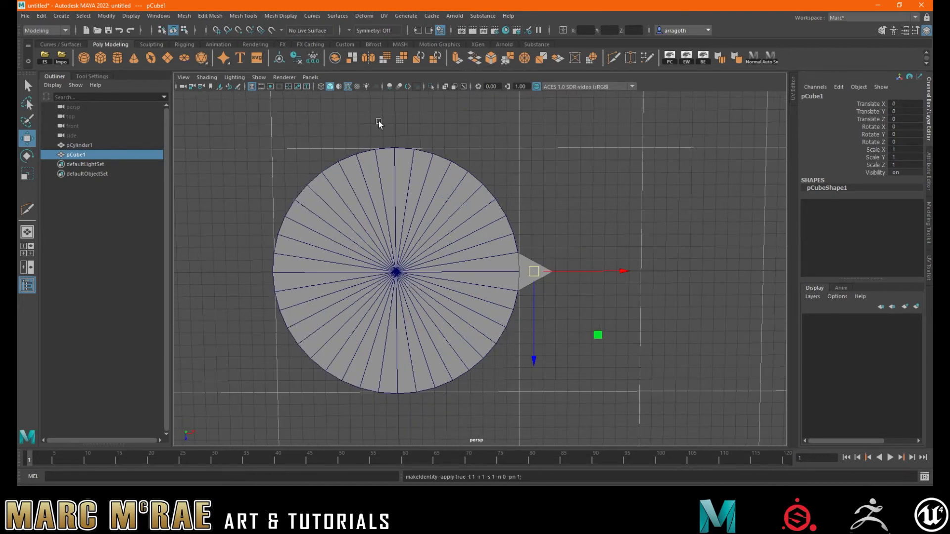
- Snap the spike's pivot to the cylinder's centre and make three copies rotated 90 degrees apart around Y
key("d")
key("v")
left_click_drag(534, 271, 396, 274)
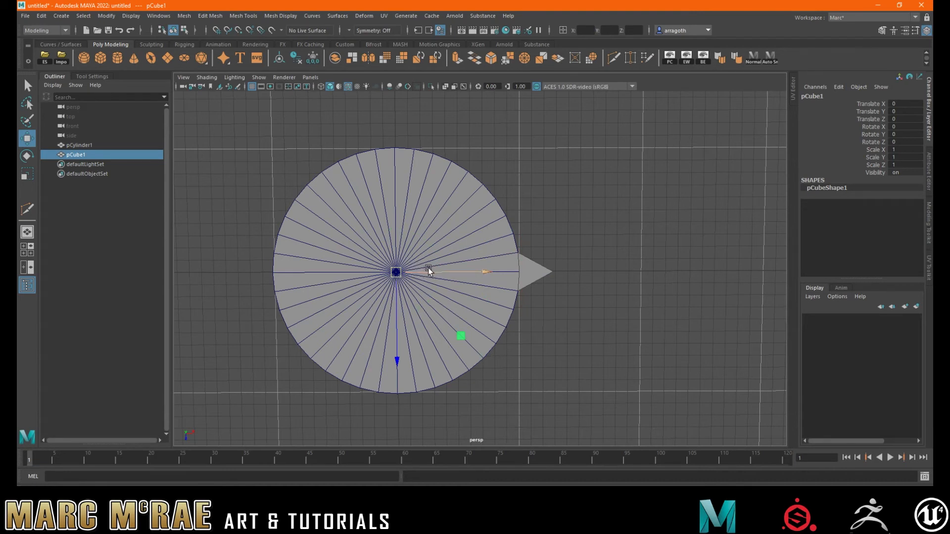
key("e")
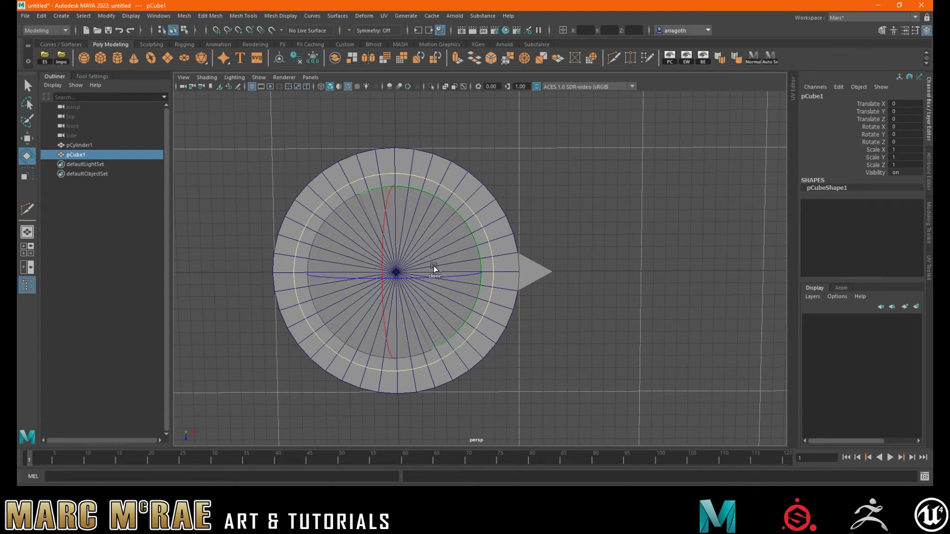
mouse_move(468, 227)
left_mouse_down("shift")
mouse_move(419, 188)
mouse_move(349, 196)
mouse_move(358, 195)
mouse_move(330, 240)
mouse_move(346, 310)
mouse_move(340, 325)
mouse_move(319, 248)
mouse_move(320, 197)
mouse_move(335, 182)
mouse_move(269, 295)
mouse_move(308, 258)
mouse_move(407, 278)
left_mouse_up("shift")
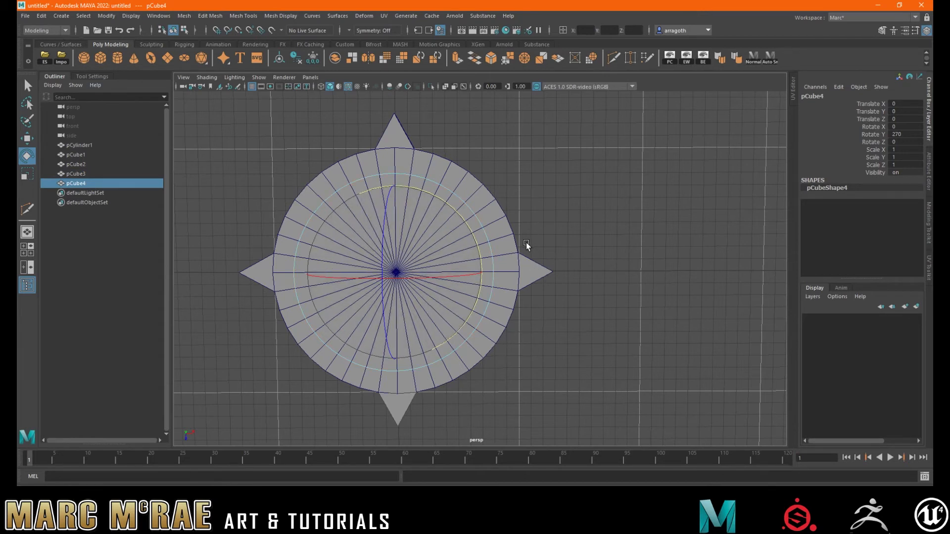
- Duplicate the original spike with Duplicate Special, using a Y rotation of 45 and 1 copy
left_click(536, 266)
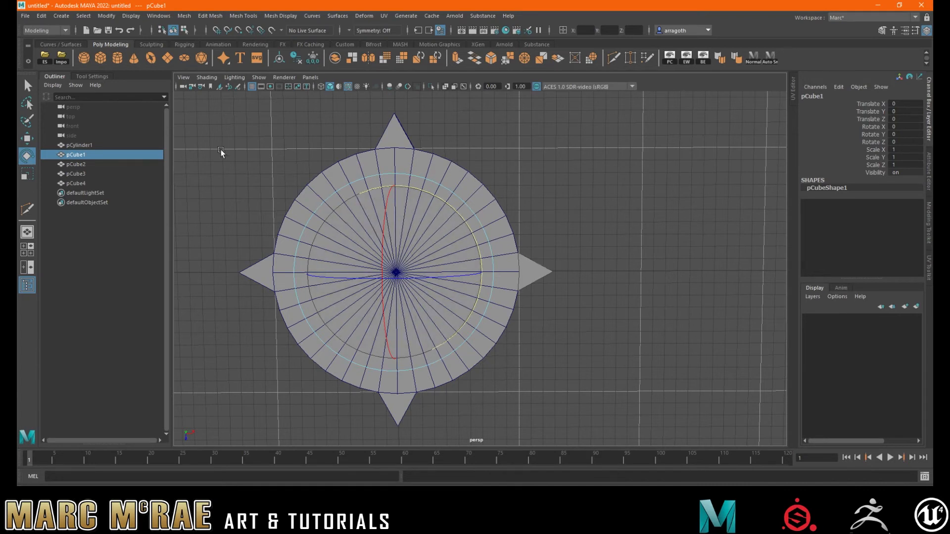
left_click(56, 16)
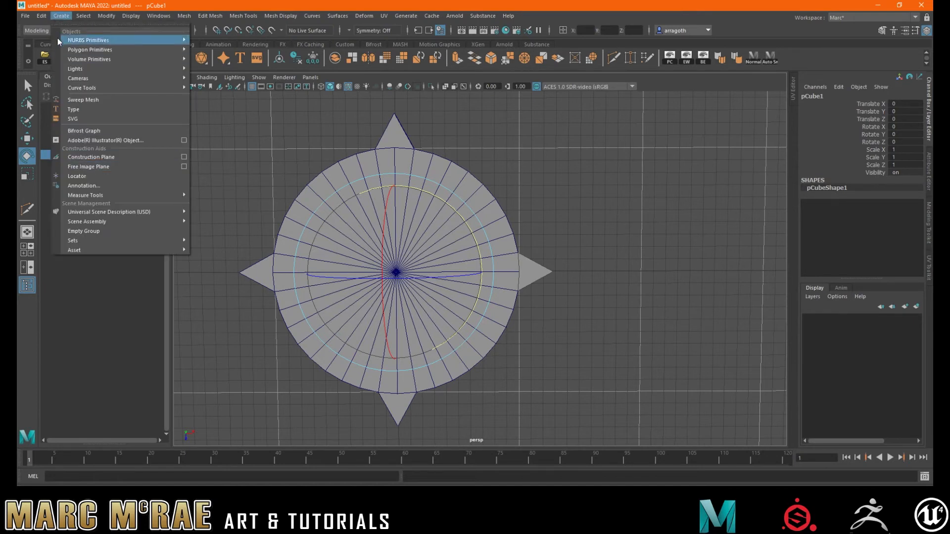
mouse_move(42, 16)
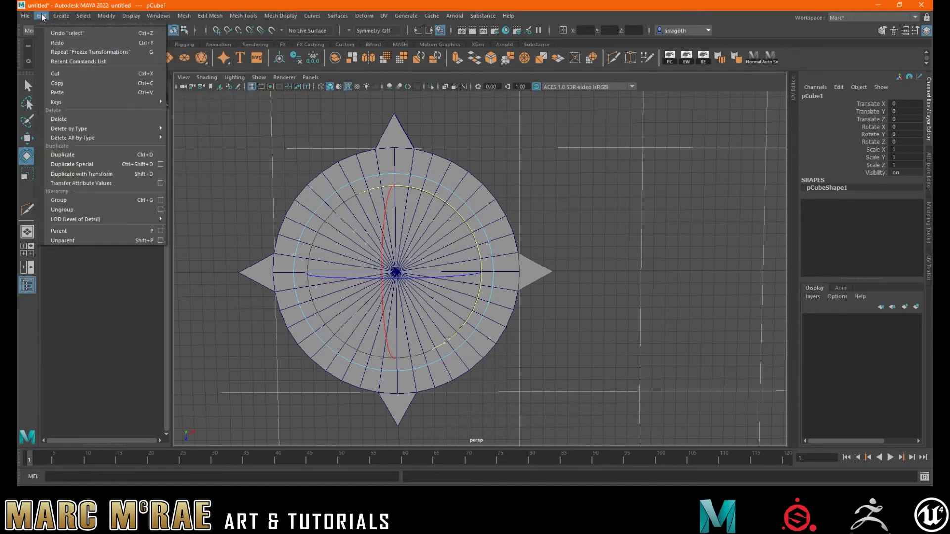
left_click(160, 164)
left_click_drag(781, 249, 748, 249)
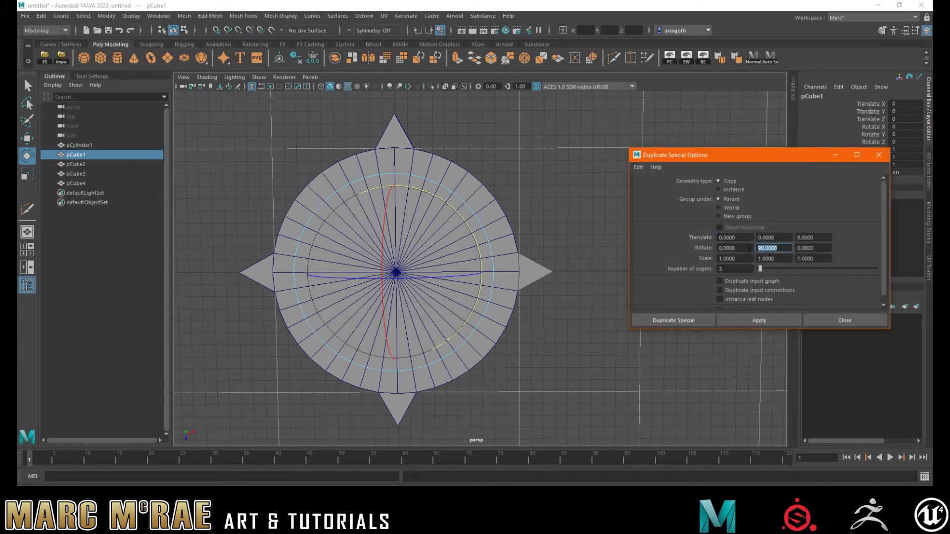
type("45")
left_click(720, 268)
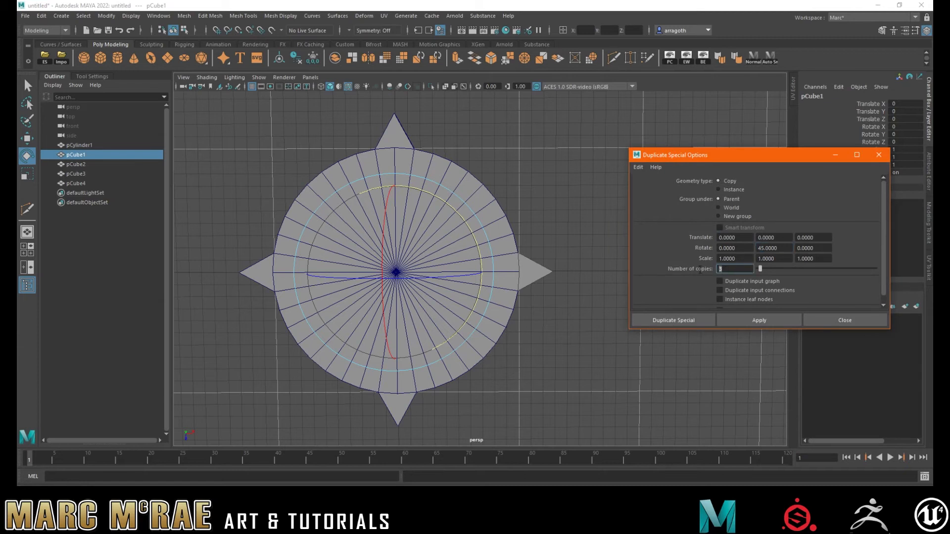
type("1")
left_click(765, 321)
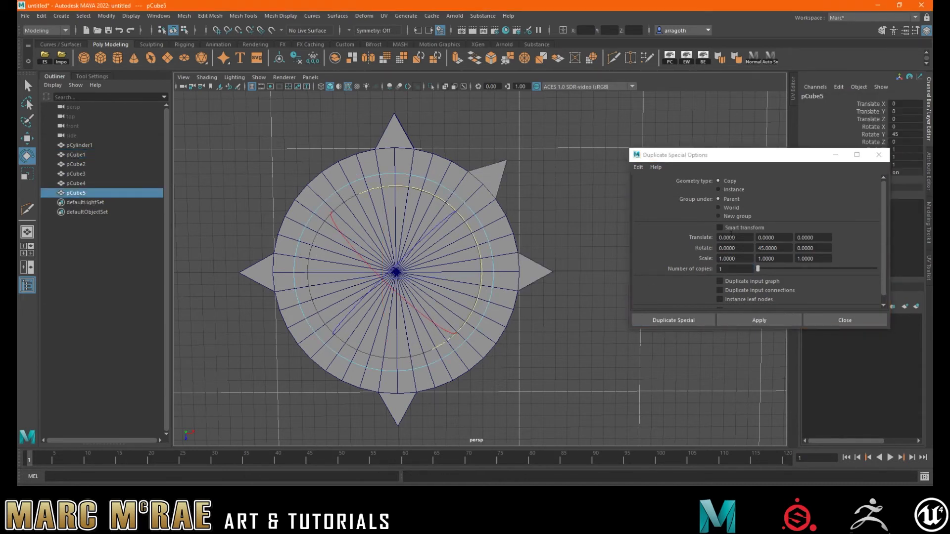
- Duplicate the diagonal spike with Duplicate Special, using a Y rotation of 90 and 3 copies, and close the options
left_click_drag(782, 248, 747, 249)
type("90")
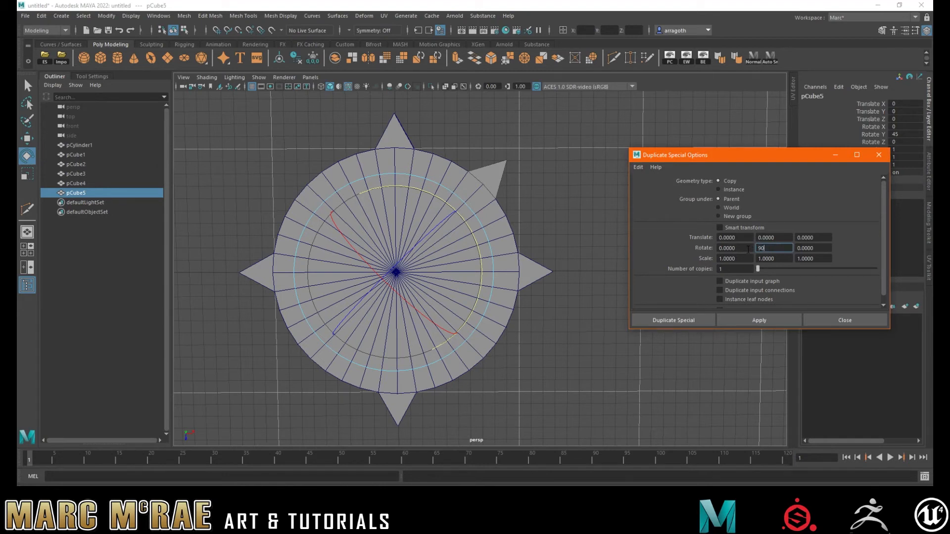
key("Return")
double_click(732, 270)
type("3")
left_click(726, 321)
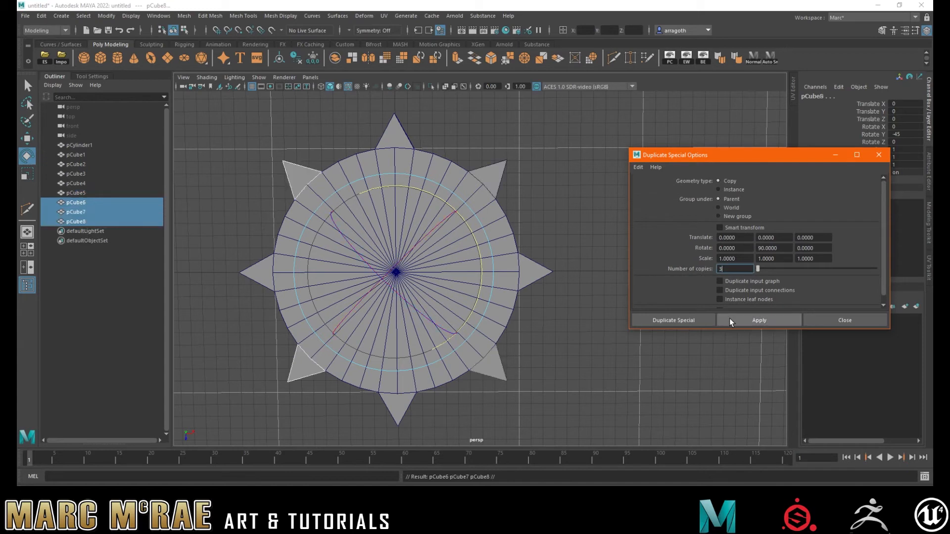
left_click(548, 340)
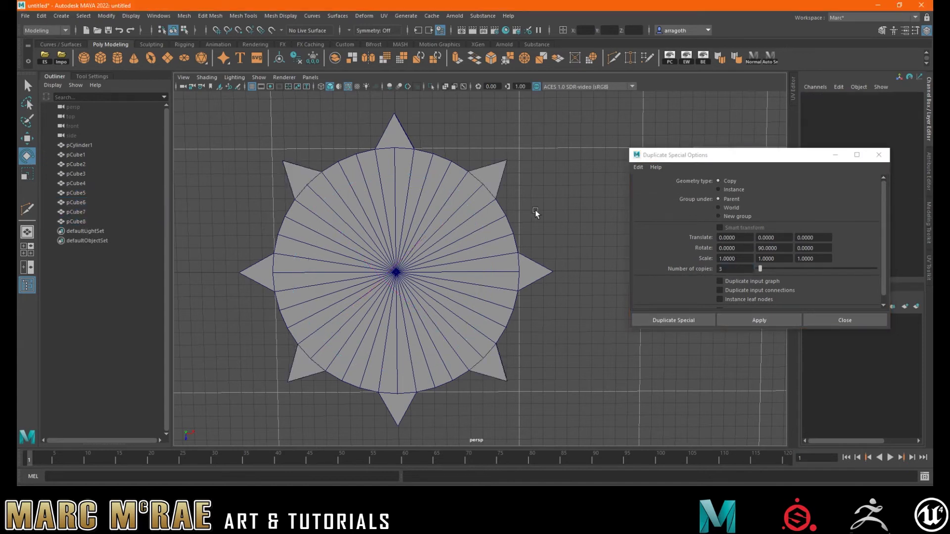
left_click(539, 271)
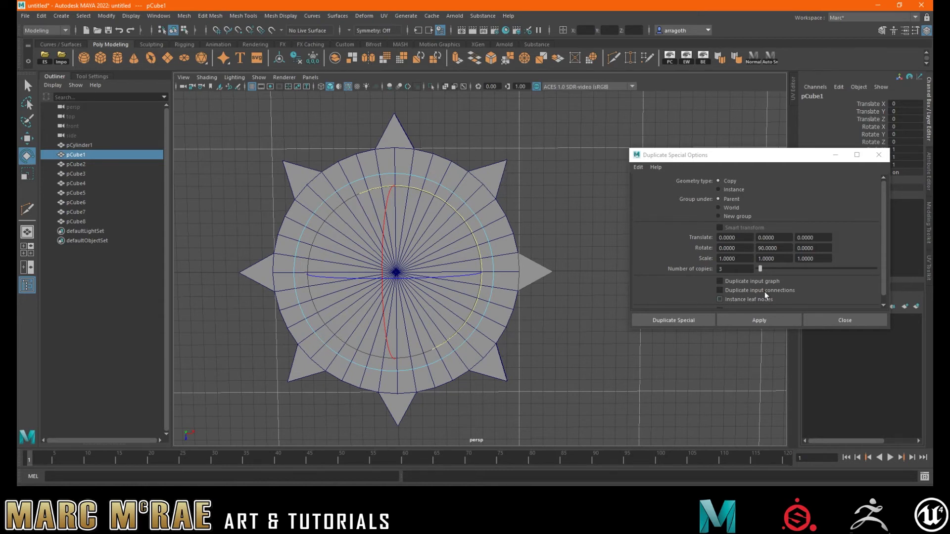
left_click(827, 313)
left_click_drag(569, 178, 582, 227, "alt")
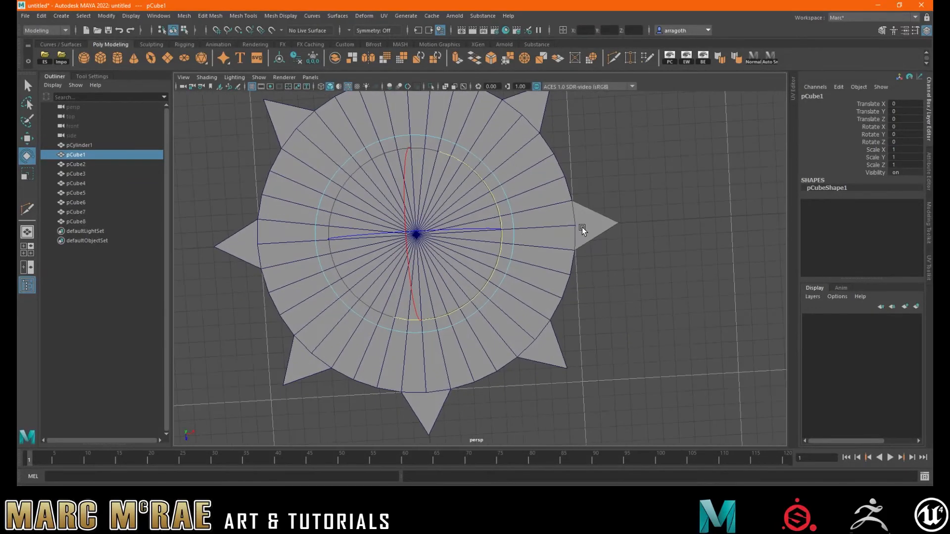
right_click_drag(582, 227, 549, 215, "alt")
middle_click_drag(545, 216, 544, 241, "alt")
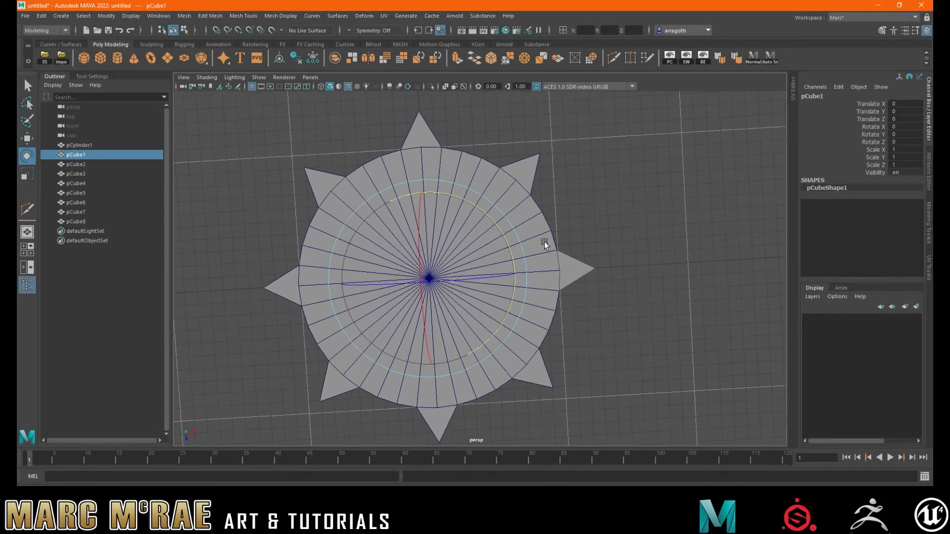
left_click(426, 131)
key("w")
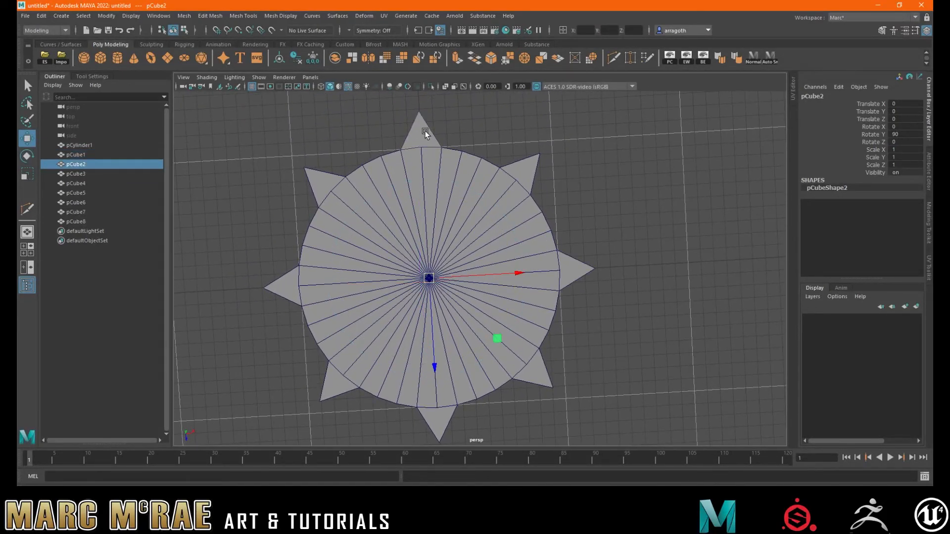
right_click_drag(443, 134, 485, 129)
left_click(470, 131)
left_click(421, 133)
middle_click_drag(467, 138, 487, 157, "alt")
right_click_drag(488, 157, 461, 160, "alt")
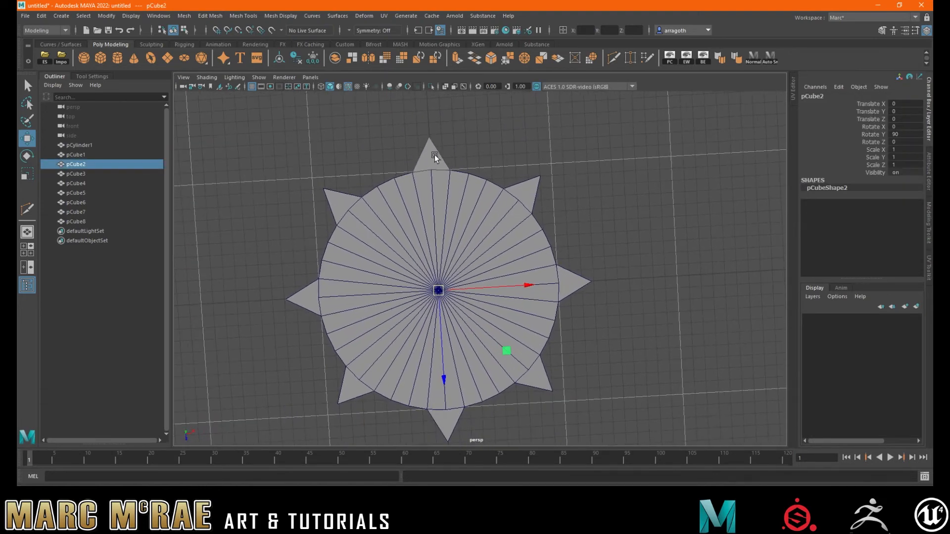
left_click(562, 288, "shift")
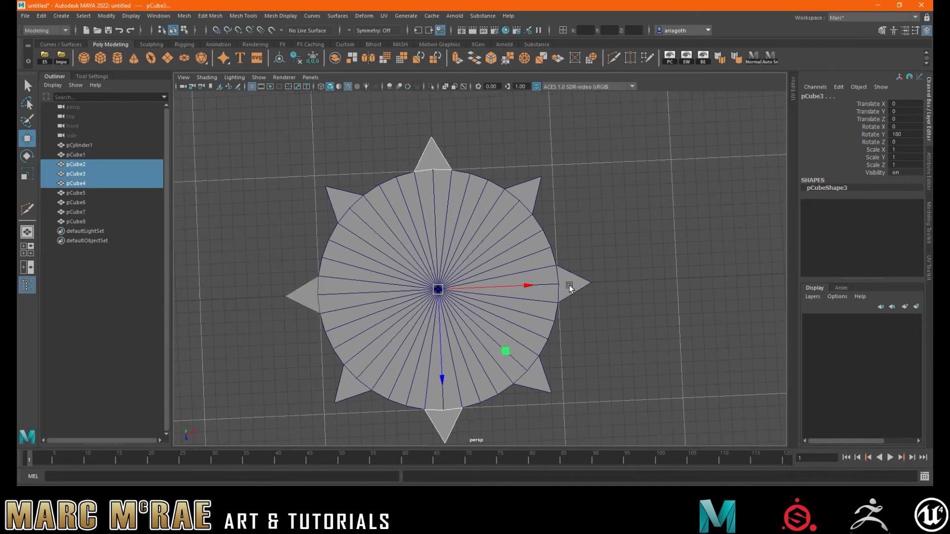
left_click_drag(529, 294, 527, 297, "alt")
- Try to scale the original spike uniformly to about 1.24 around its pivot at the cylinder's centre
left_click(583, 281)
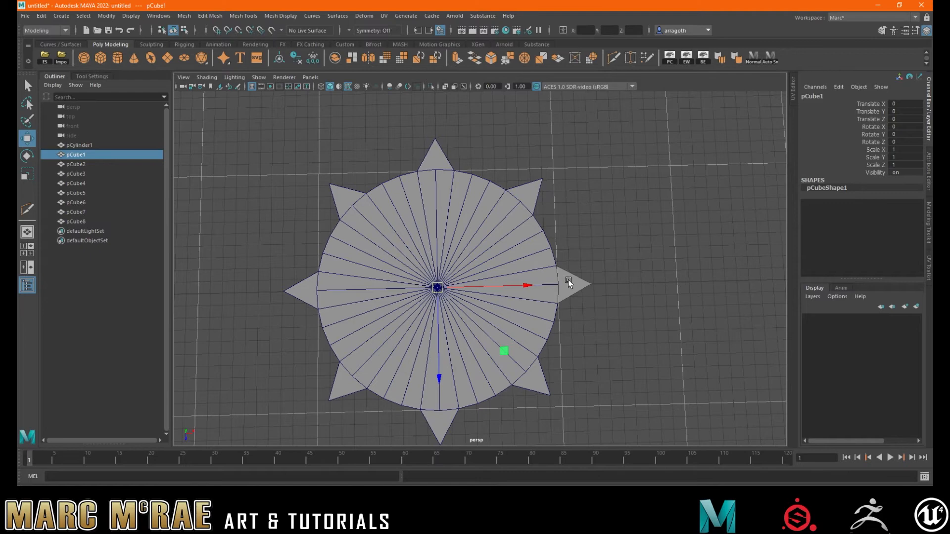
key("r")
left_click_drag(438, 292, 476, 288, "alt")
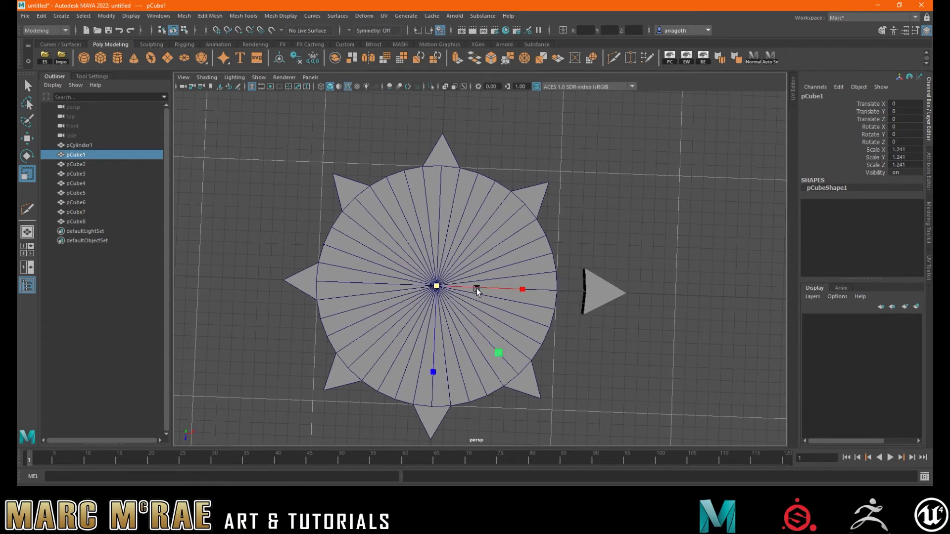
key("ctrl+z")
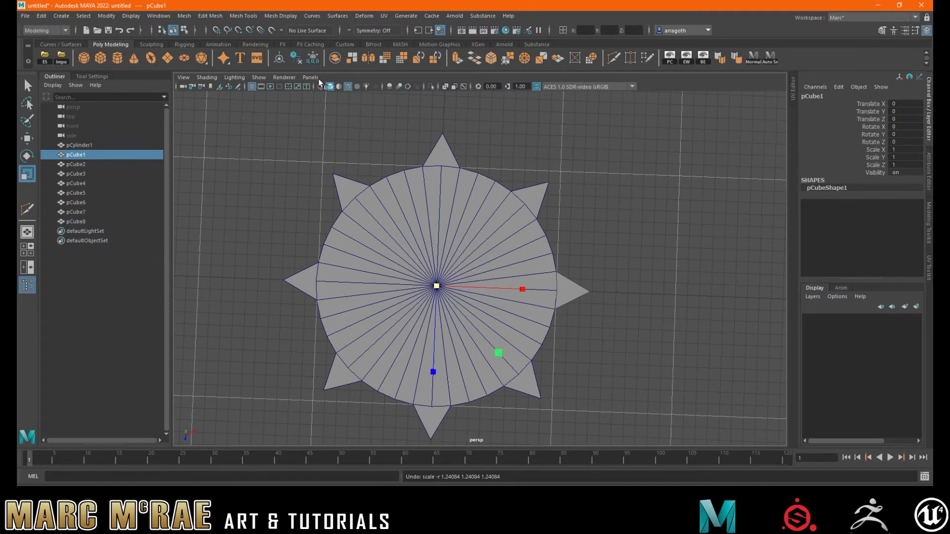
- Centre the original spike's pivot on its own geometry and scale it up uniformly to about 1.82
left_click(279, 58)
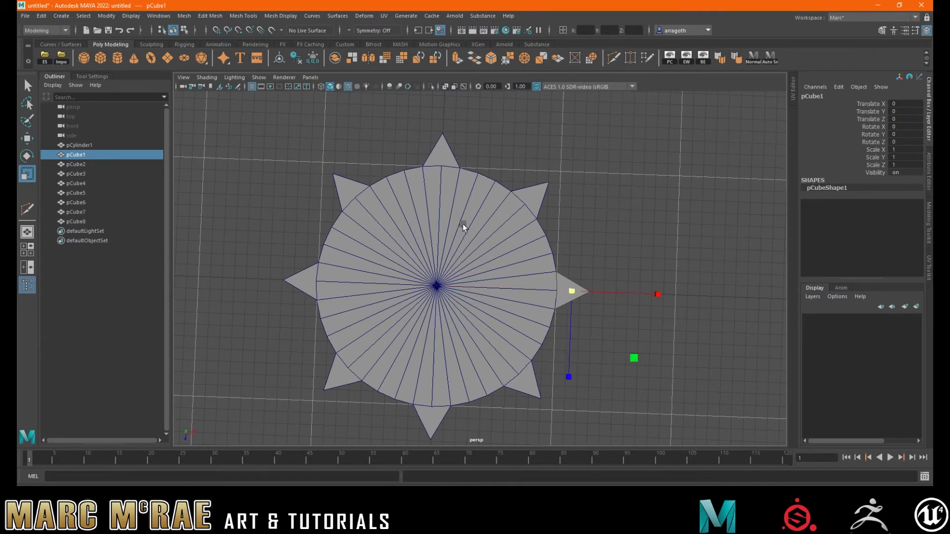
left_click_drag(541, 260, 464, 221, "alt")
right_click_drag(465, 220, 748, 239, "alt")
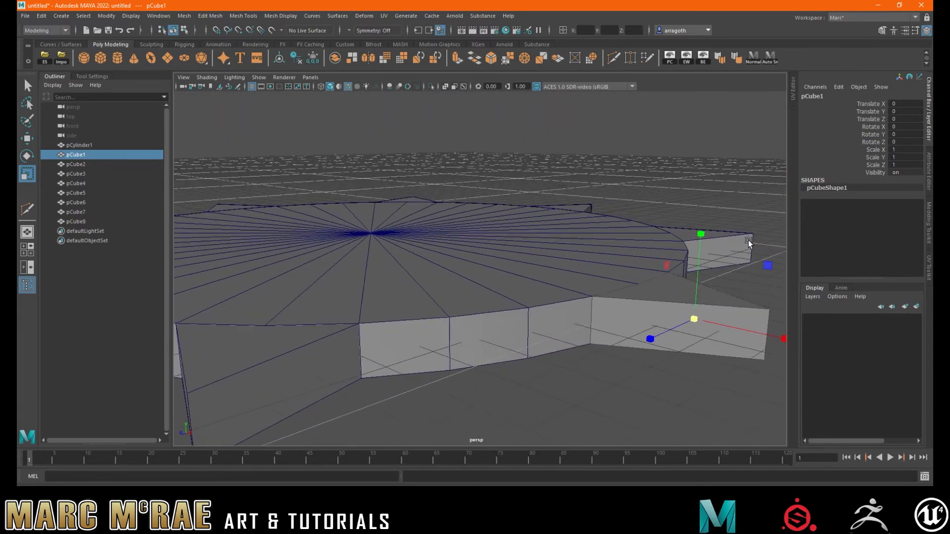
middle_click_drag(748, 240, 560, 230, "alt")
left_click_drag(560, 230, 580, 312, "alt")
right_click_drag(580, 311, 371, 298, "alt")
left_click_drag(370, 299, 398, 317, "alt")
middle_click_drag(399, 316, 458, 271, "alt")
mouse_move(520, 280)
left_mouse_down("alt")
mouse_move(496, 278)
mouse_move(526, 280)
left_mouse_up("alt")
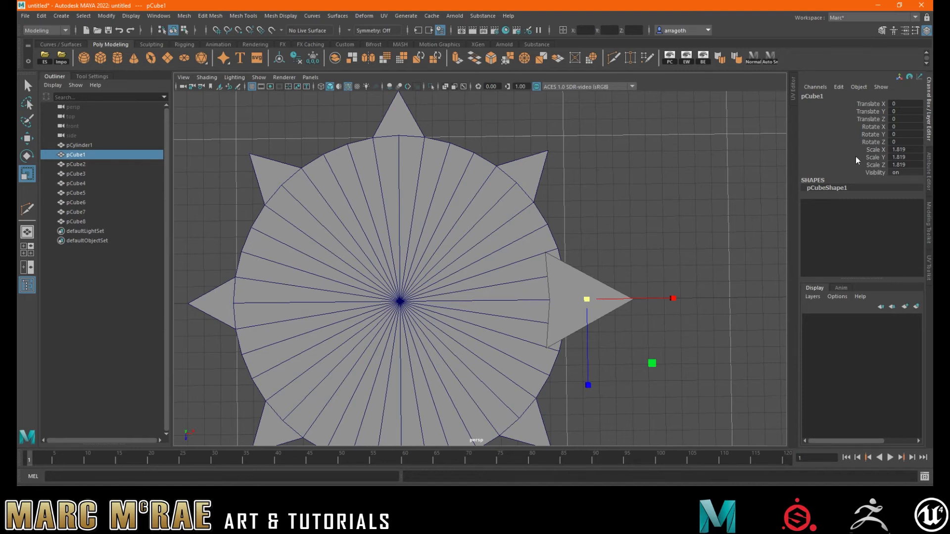
- Try an X, Y and Z scale of 1.5 on the original spike and settle on 2
left_click_drag(915, 149, 918, 167)
type("1.5")
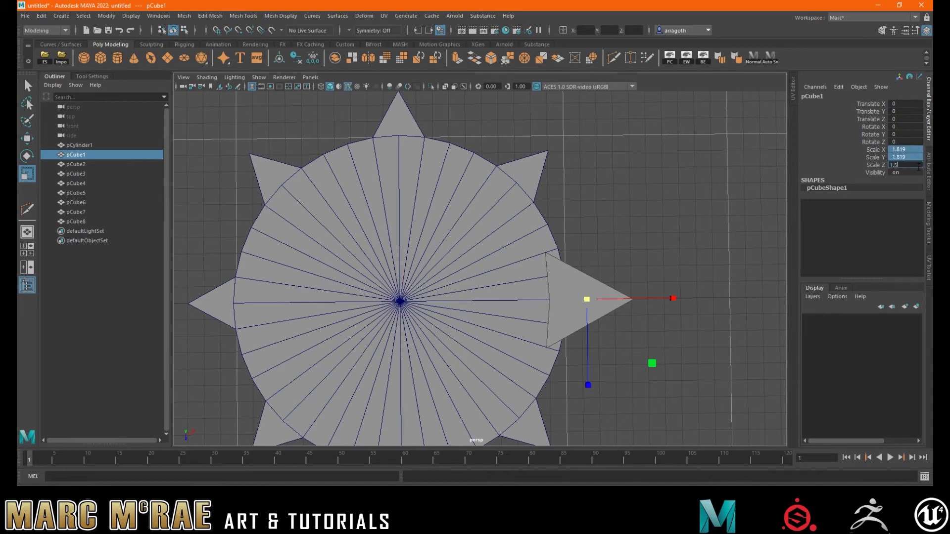
key("Return")
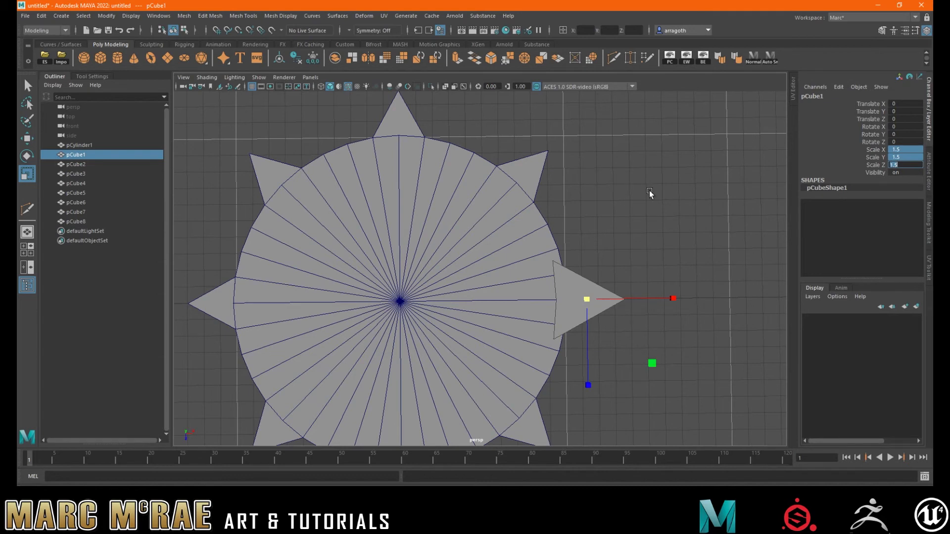
type("2")
key("Return")
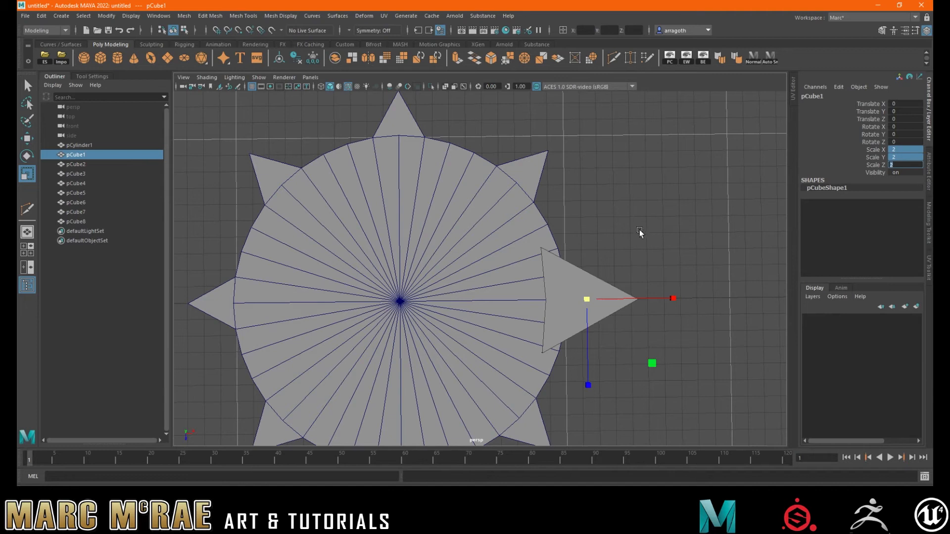
key("Return")
- Try to move the enlarged spike's base vertices individually onto the cylinder's rim
right_click_drag(574, 289, 529, 275)
left_click(563, 295)
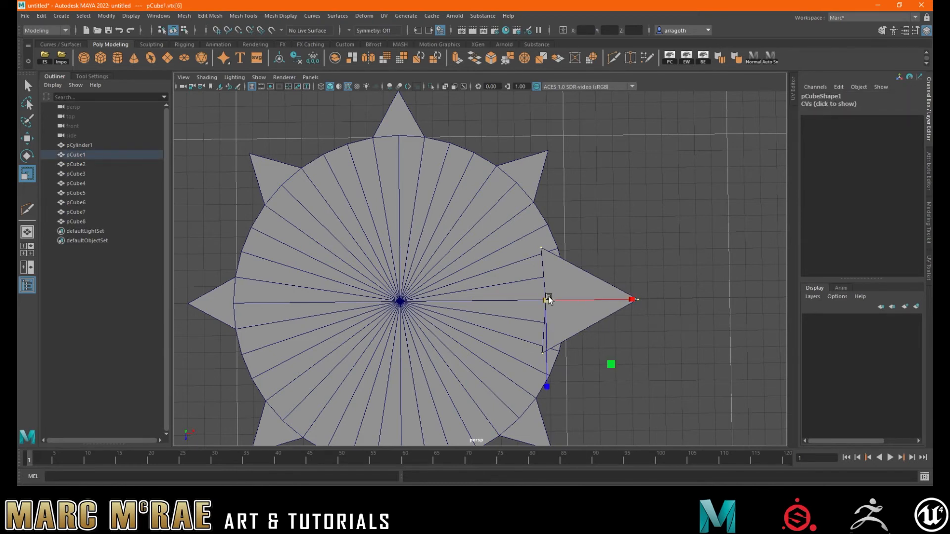
key("w")
key("v")
left_click_drag(567, 303, 578, 303)
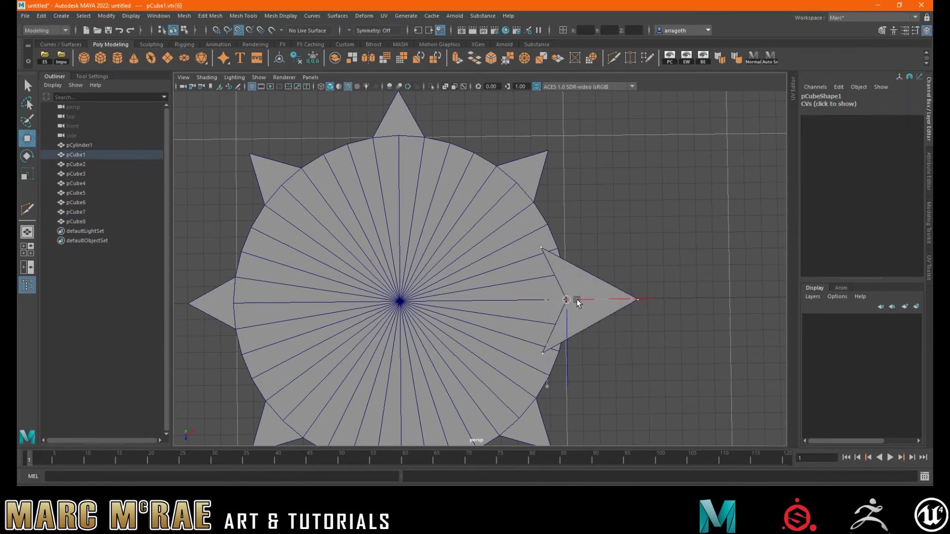
left_click(542, 353)
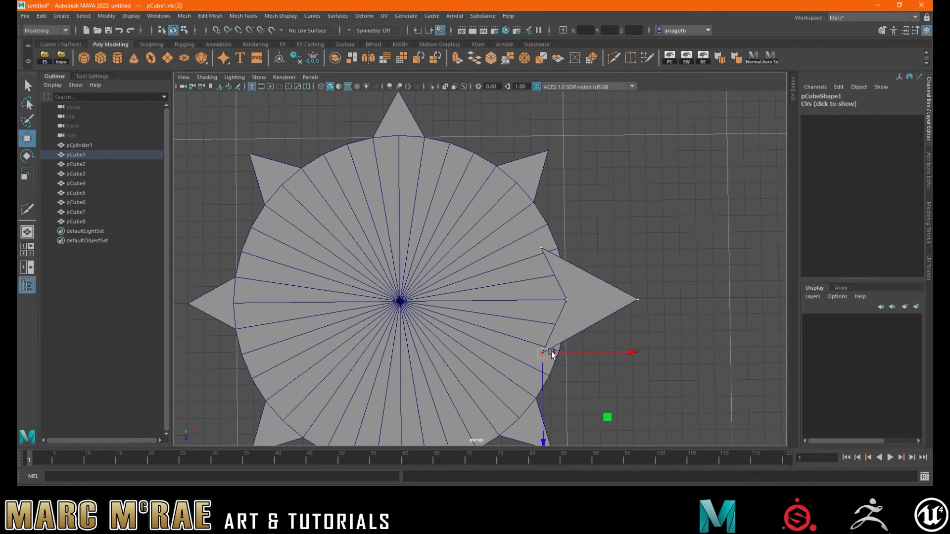
left_click_drag(544, 353, 559, 351)
left_click(542, 249)
left_click_drag(548, 250, 556, 250)
key("ctrl+z")
key("ctrl+z")
key("ctrl+z")
key("ctrl+z")
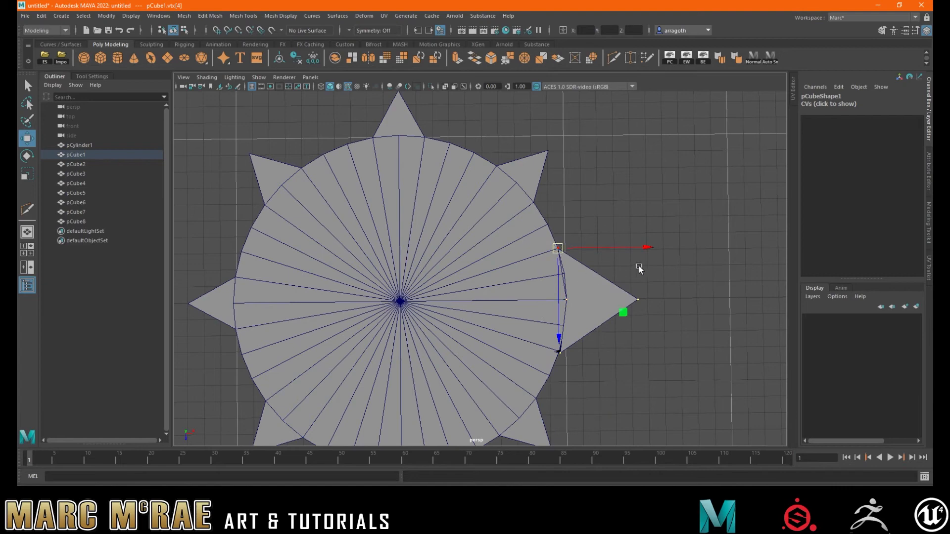
- Snap the enlarged spike's pivot to its middle base vertex and snap the spike onto the matching vertex of the cylinder's rim
left_click(639, 265)
left_click_drag(627, 245, 577, 242, "alt")
right_click_drag(577, 242, 527, 238)
right_click_drag(611, 243, 665, 231)
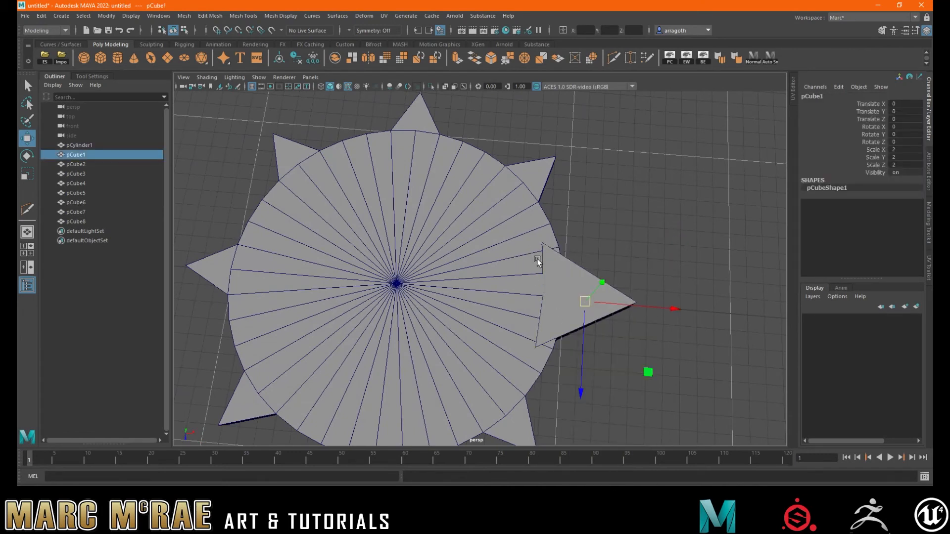
key("d")
key("v")
left_click_drag(585, 300, 479, 299)
scroll(569, 294, "up", 5)
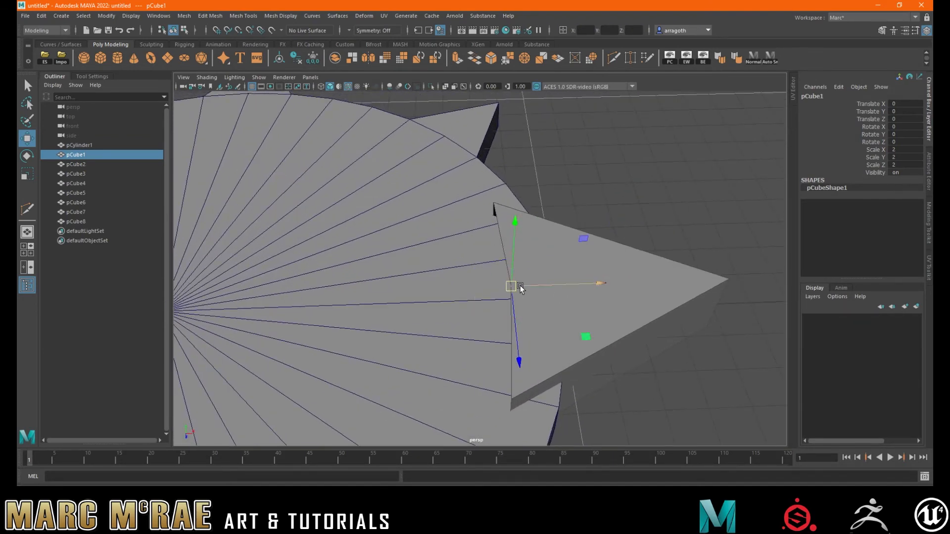
left_click_drag(514, 286, 562, 293)
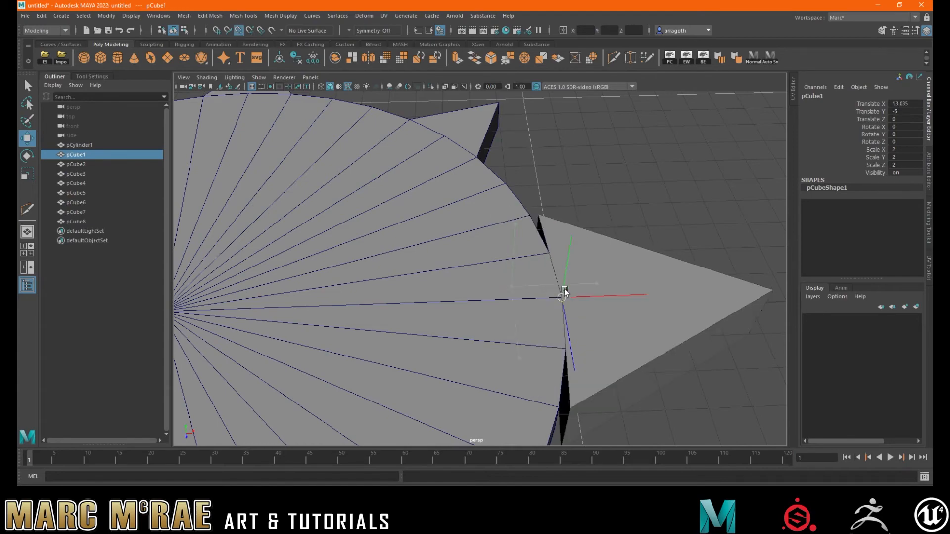
left_click_drag(507, 303, 515, 265, "alt")
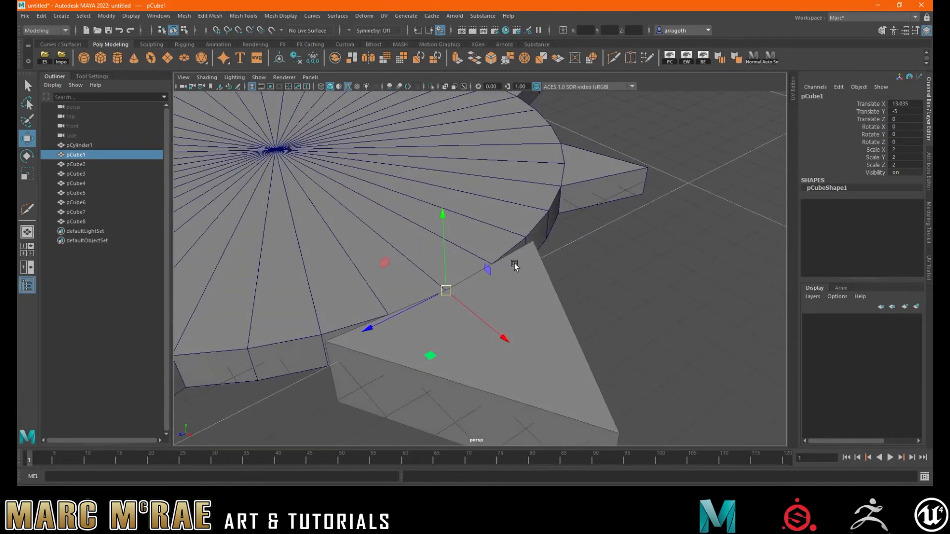
- Snap the enlarged spike's bottom face to the level of the cylinder's underside
left_click_drag(447, 307, 551, 206, "alt")
right_click_drag(554, 205, 560, 212)
left_click(567, 204)
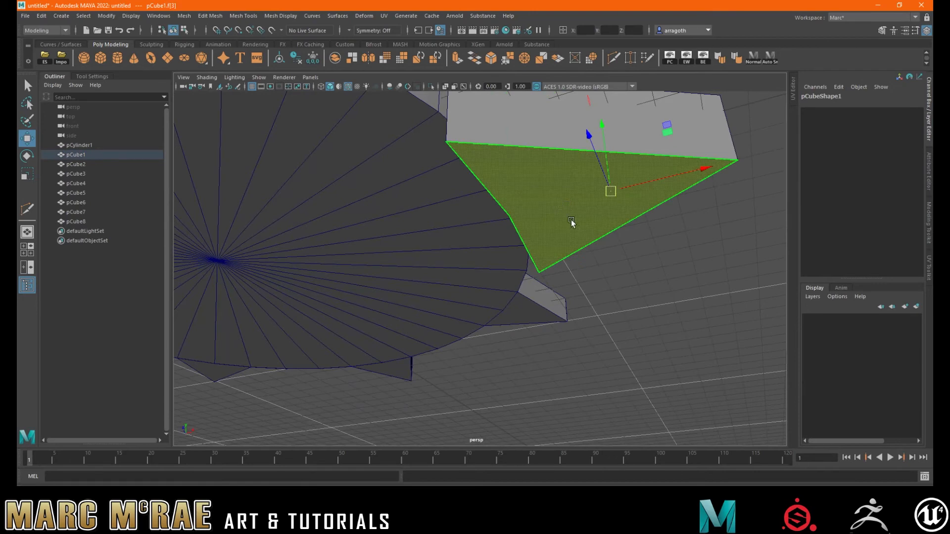
key("v")
left_click_drag(607, 162, 524, 263)
- Try to snap the vertical edge at one base corner of the spike onto the cylinder's rim
right_click(525, 258)
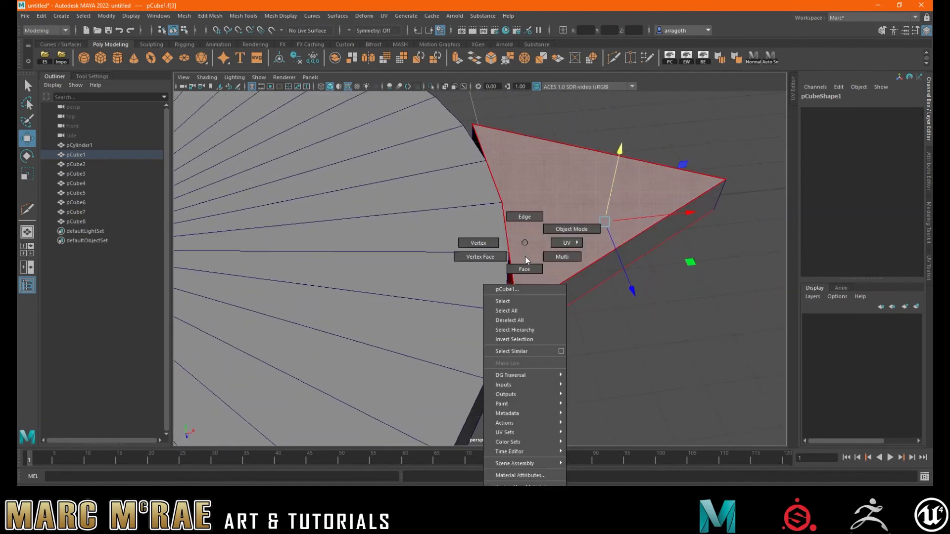
left_click(523, 217)
left_click(517, 321)
left_click_drag(517, 322, 441, 284, "alt")
key("v")
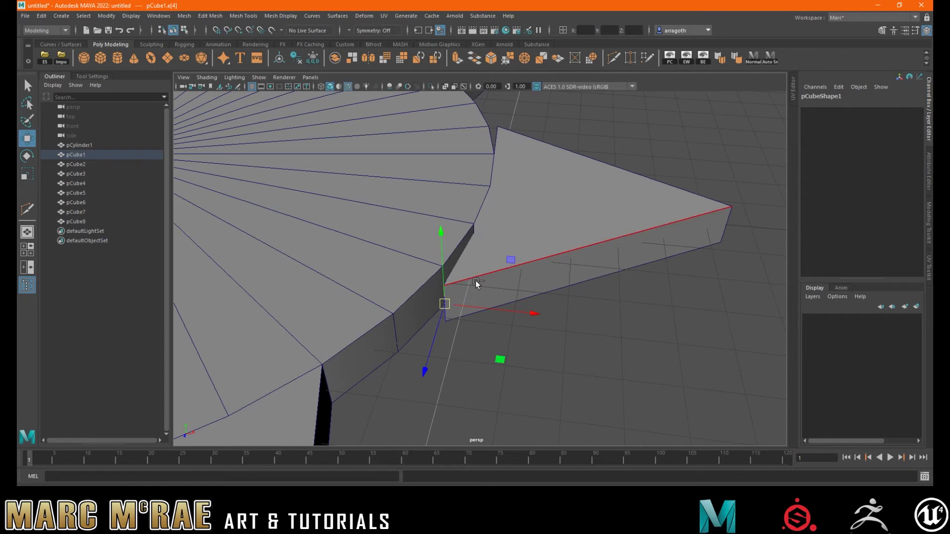
key("ctrl+z")
key("ctrl+x")
- Snap the upper and lower vertices at one base corner of the enlarged spike to the cylinder's rim vertices
right_click_drag(467, 273, 438, 261)
left_click(455, 270)
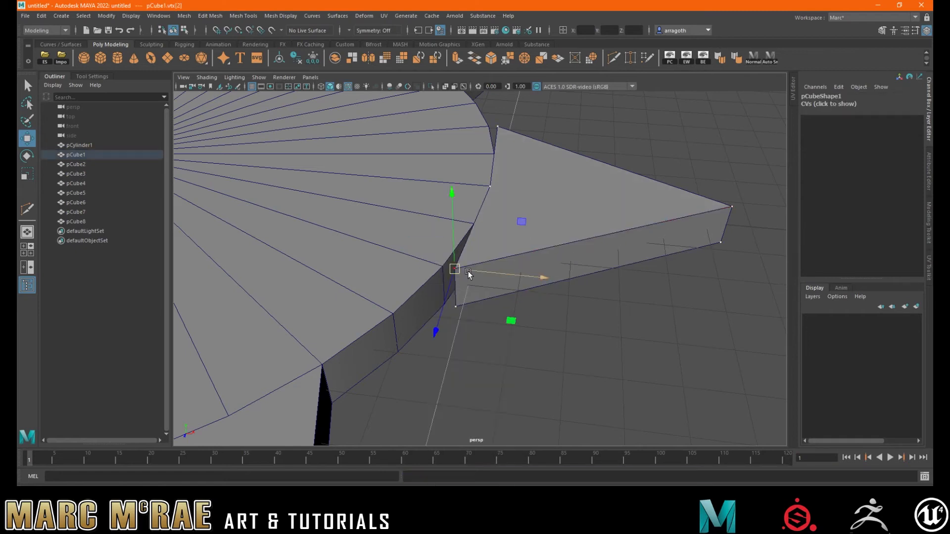
left_click_drag(455, 267, 443, 268)
left_click(458, 307)
left_click_drag(458, 307, 449, 304)
- Snap the upper and lower vertices at the spike's opposite base corner to the cylinder's rim vertices
left_click_drag(514, 298, 467, 334, "alt")
left_click(563, 203)
key("v")
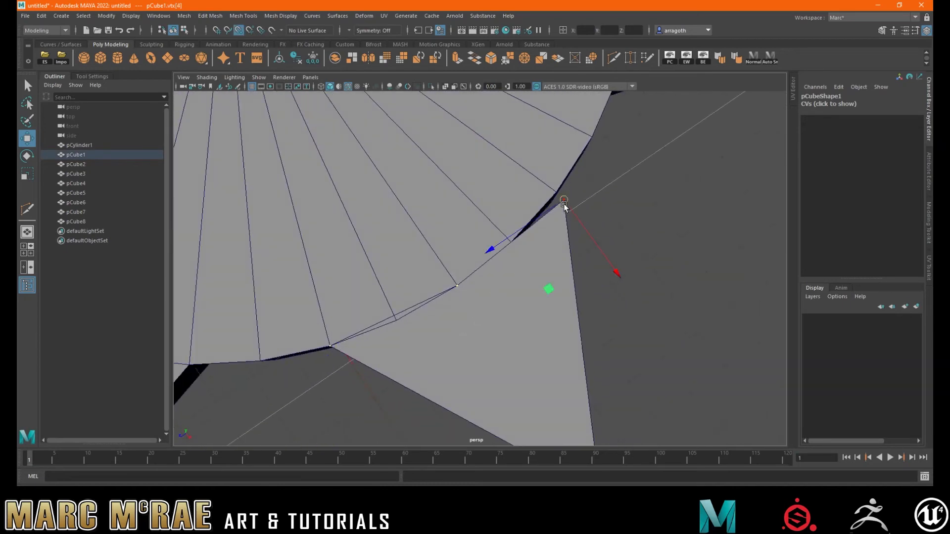
left_click_drag(563, 203, 553, 197)
left_click_drag(523, 260, 551, 191, "alt")
left_click_drag(561, 229, 556, 171, "alt")
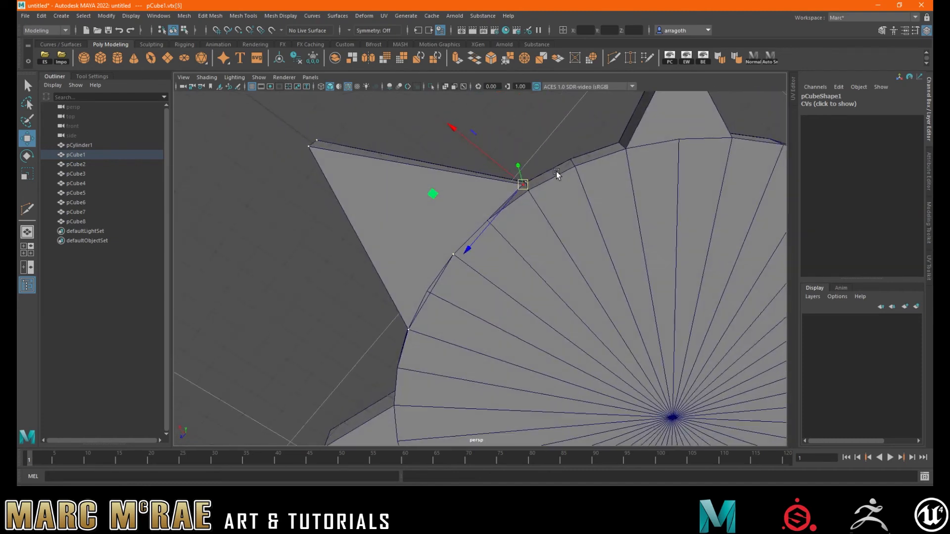
middle_click_drag(556, 171, 512, 299, "alt")
right_click_drag(512, 300, 866, 296, "alt")
key("v")
left_click_drag(542, 319, 555, 329)
- Insert an edge loop with Multi-Cut across half of the spike, from its base between the middle and corner vertices to its side
right_click_drag(579, 323, 562, 313, "alt")
middle_click_drag(562, 302, 668, 118, "alt")
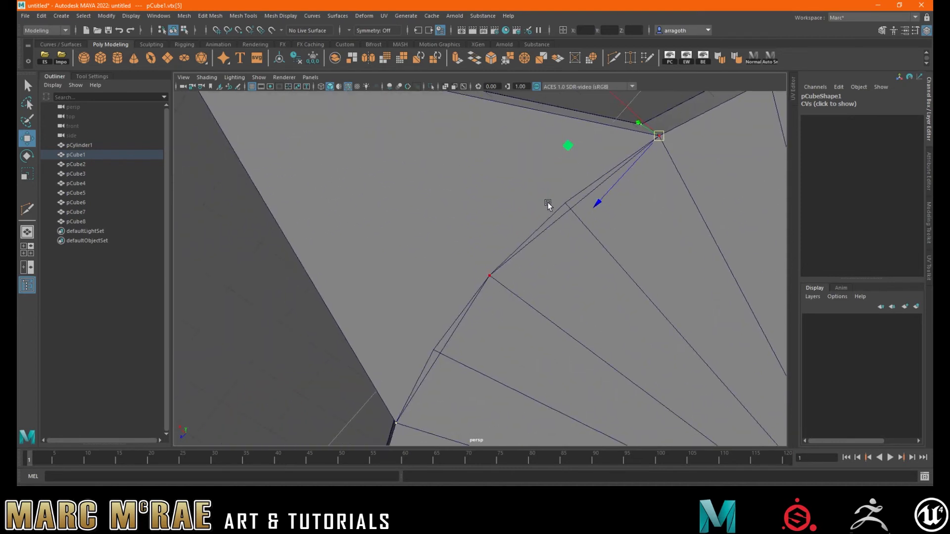
right_click_drag(555, 195, 509, 185)
left_click(613, 57)
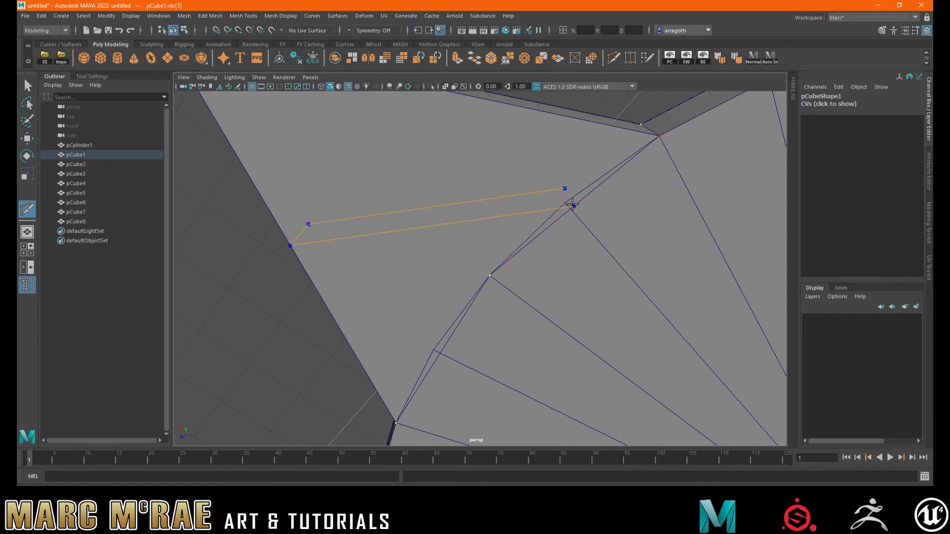
left_click(569, 208, "ctrl")
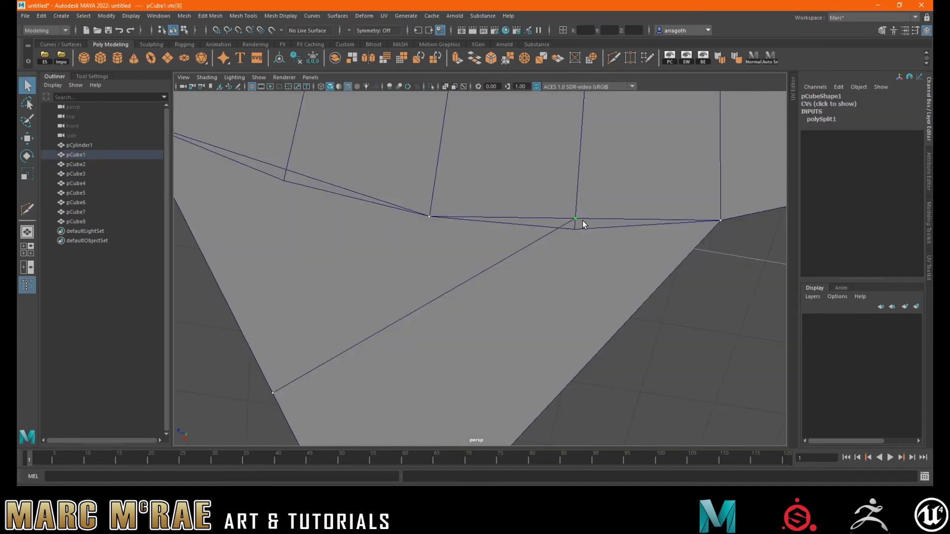
- Snap the upper and lower vertices of the new edge loop at the spike's base onto the adjacent cylinder rim vertices
key("w")
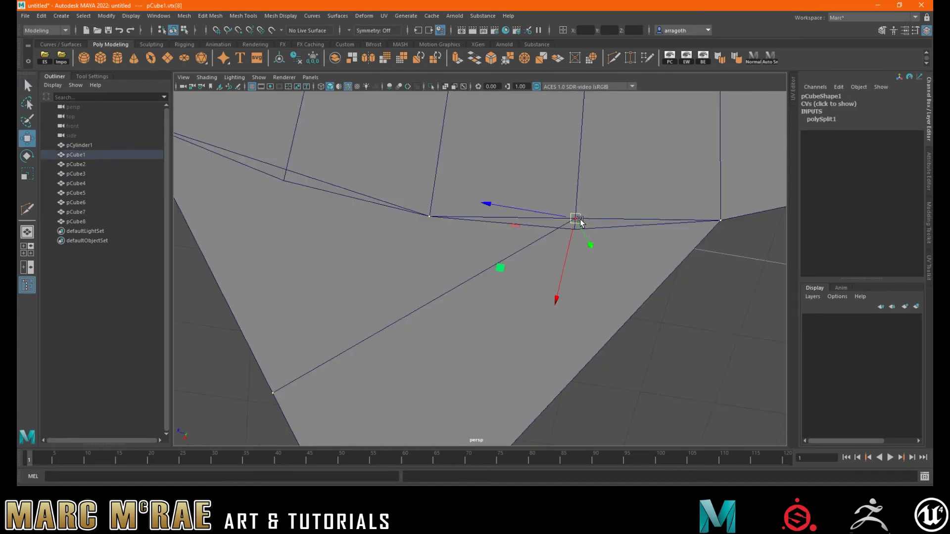
left_click_drag(578, 223, 446, 295, "alt")
left_click(583, 299)
left_click_drag(583, 297, 577, 292)
middle_click_drag(439, 205, 532, 228, "alt")
- Insert a second edge loop with Multi-Cut through the midpoint of the spike's other base half, crossing the first loop
left_click(616, 58)
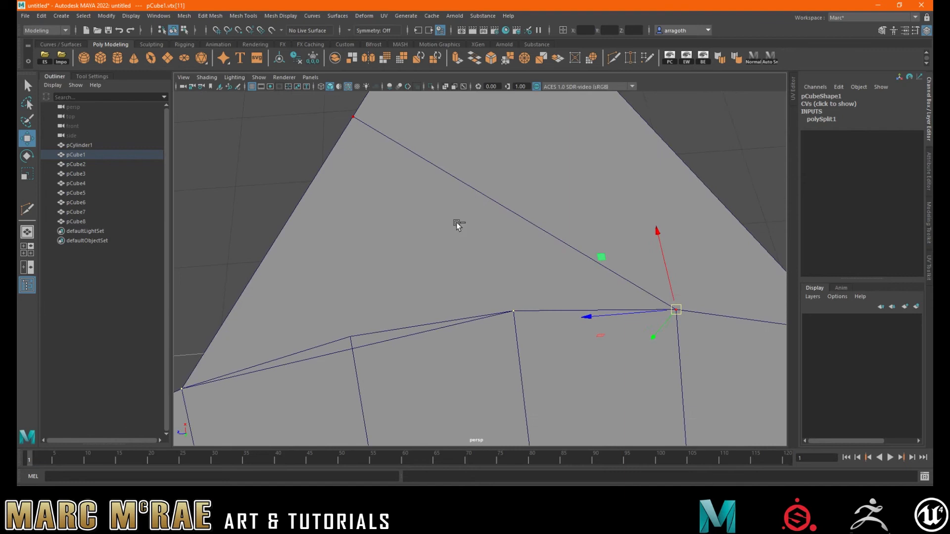
middle_click(363, 331, "ctrl")
key("q")
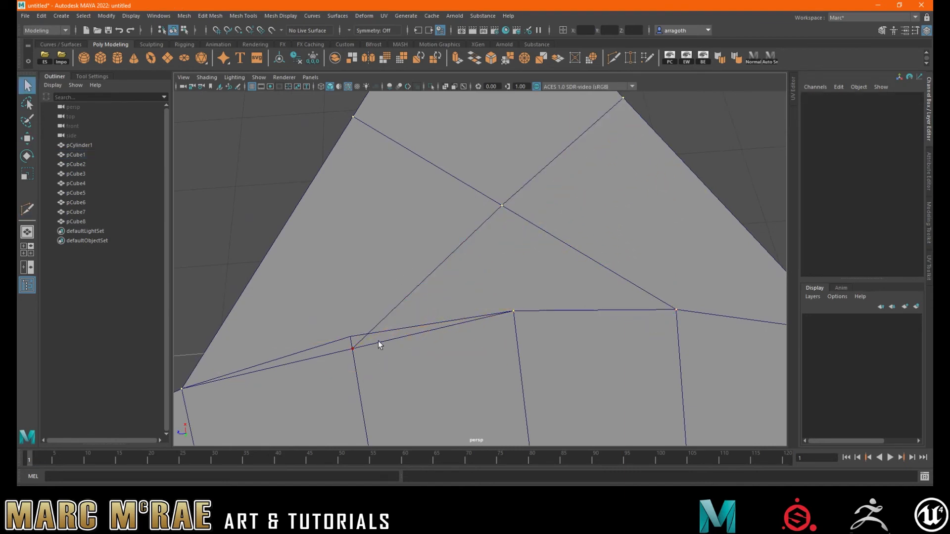
- Snap the second loop's upper and lower base vertices onto the matching vertices of the cylinder's rim
left_click(356, 345)
key("w")
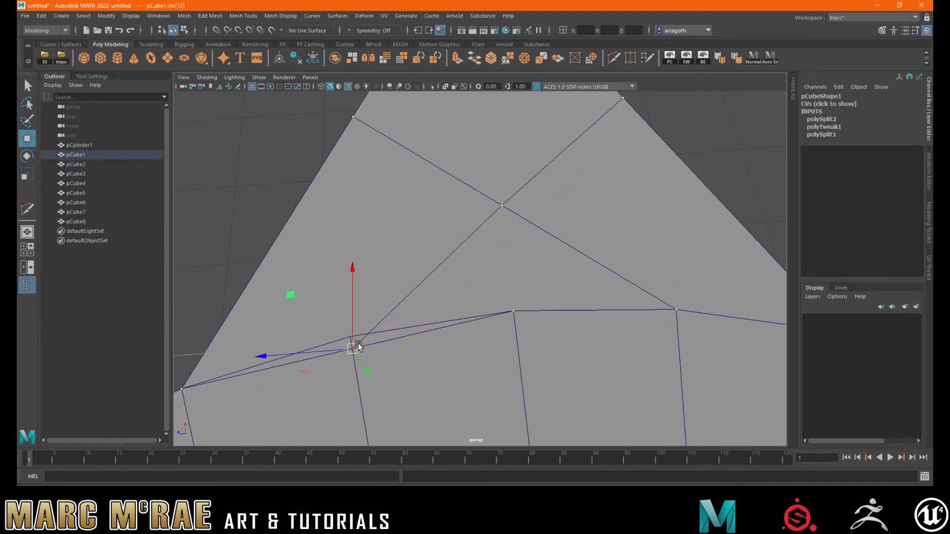
left_click_drag(352, 347, 408, 157)
scroll(435, 323, "down", 1)
left_click(259, 224)
left_click(389, 148)
key("v")
left_click_drag(402, 146, 400, 148)
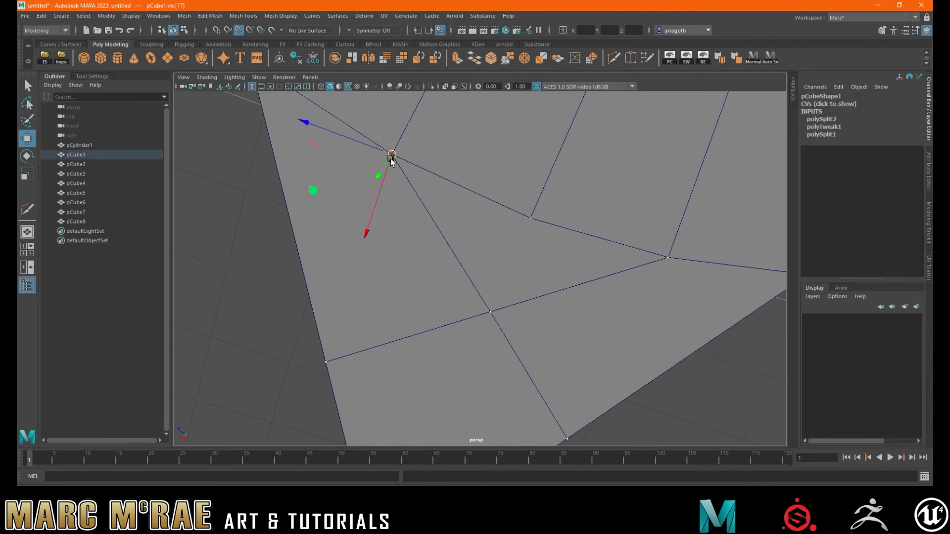
left_click_drag(562, 218, 500, 269, "alt")
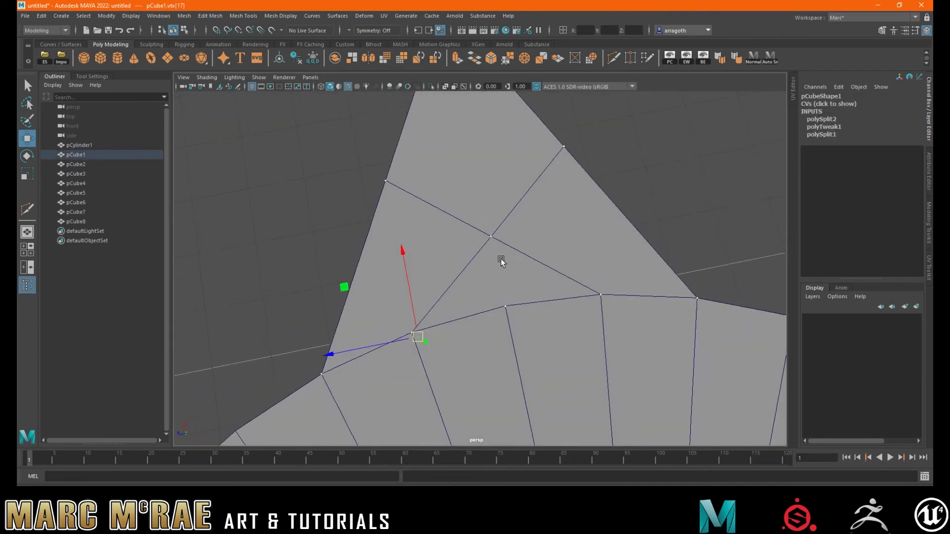
- Delete the crossing loop edges inside the spike's faces while keeping their vertices along the base
right_click_drag(500, 233, 499, 208)
left_click(522, 261)
left_click(524, 261)
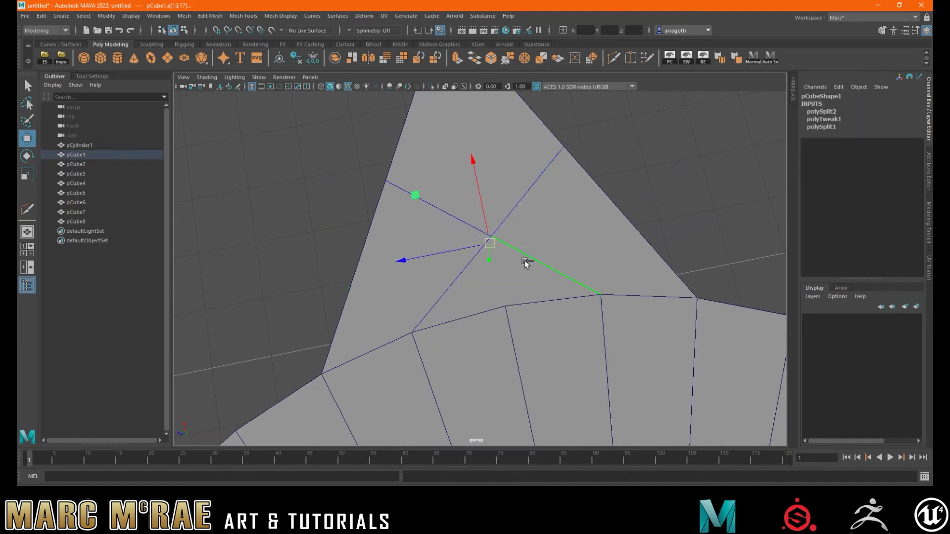
key("ctrl+Delete")
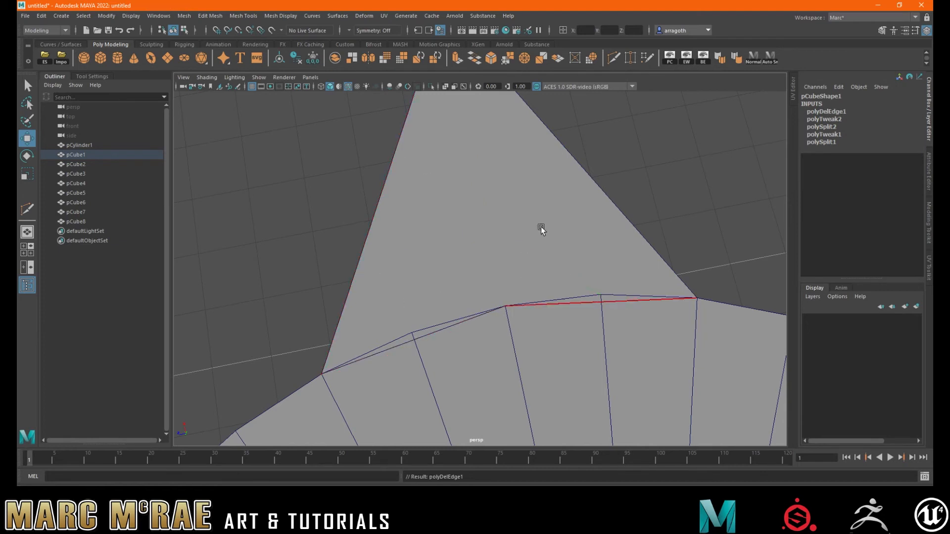
key("ctrl+z")
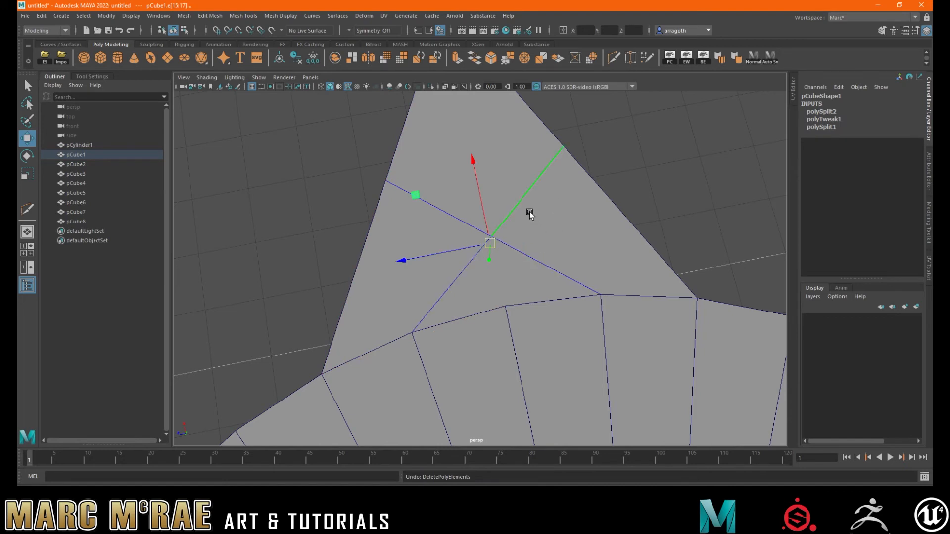
key("Delete")
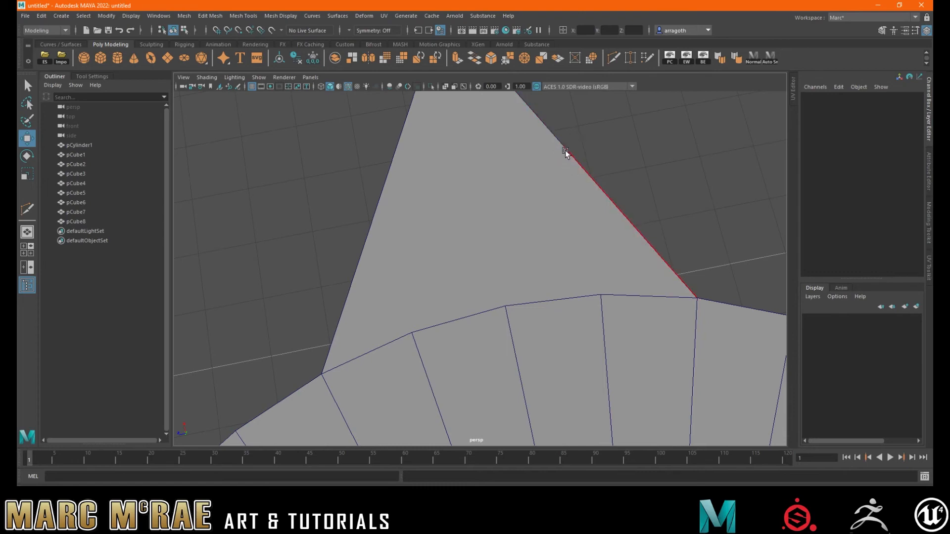
- Try deleting all of the spike's removable vertices at once, and undo the deletion
right_click_drag(565, 150, 538, 148)
left_click_drag(546, 127, 412, 152)
left_click(658, 174)
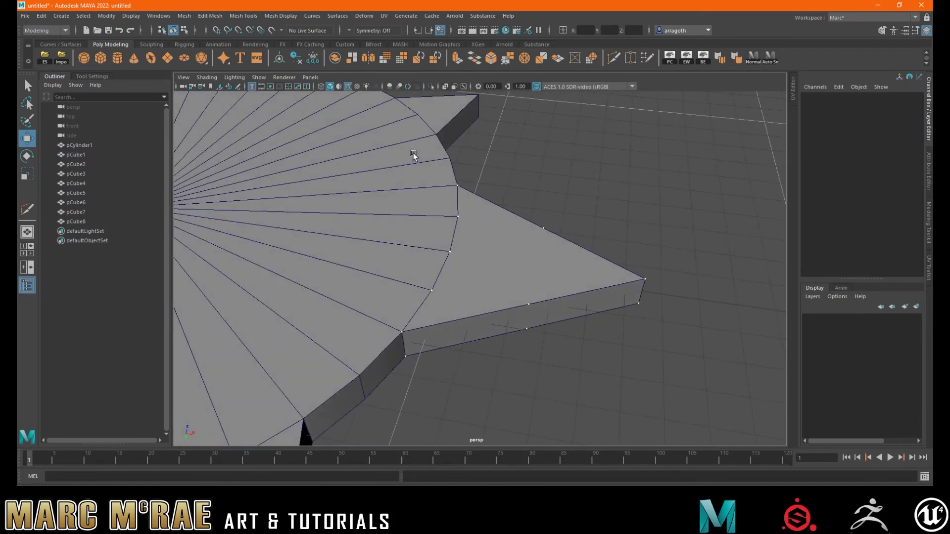
left_click_drag(311, 170, 707, 402)
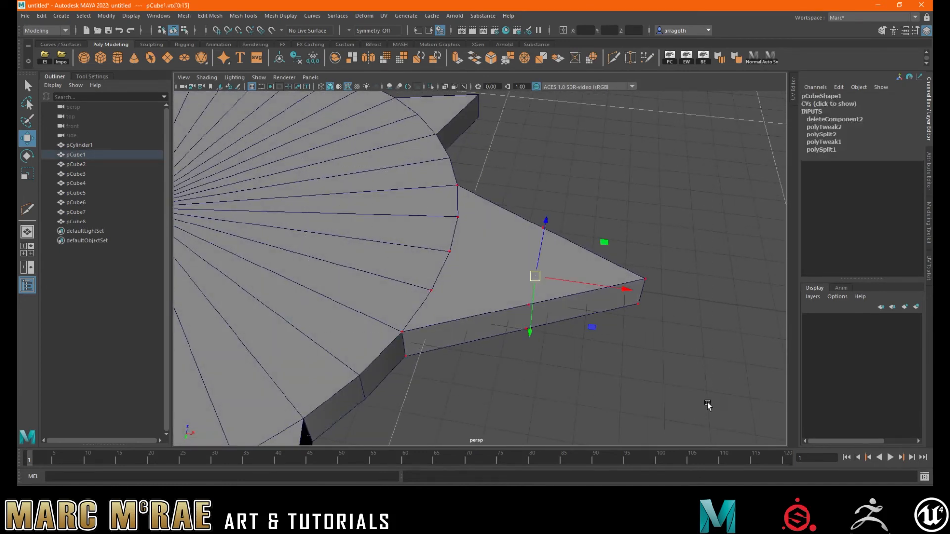
left_click(708, 402)
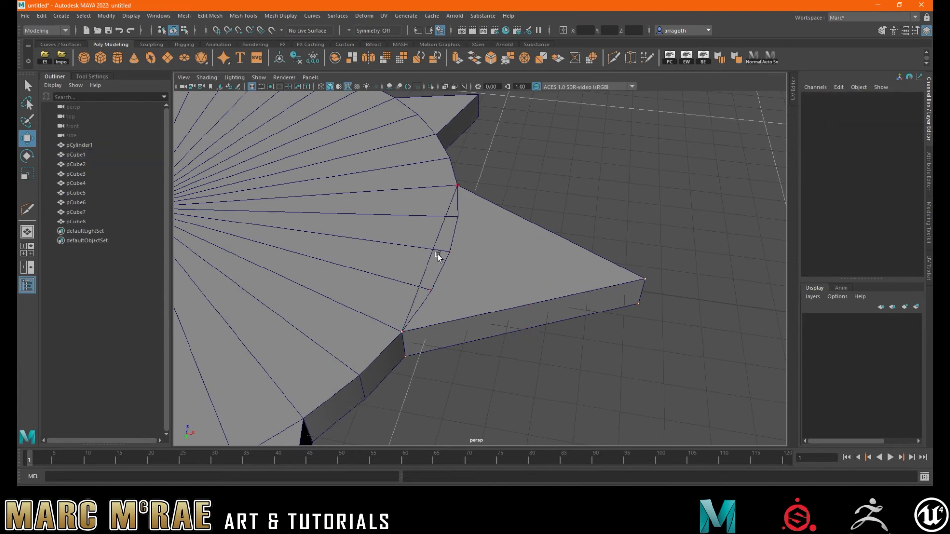
key("ctrl+z")
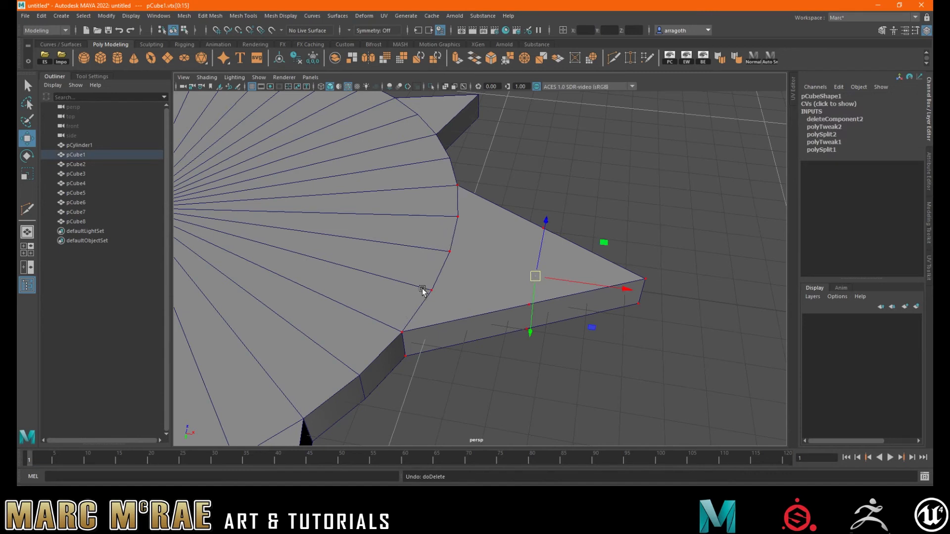
- Delete only the leftover vertices midway along the spike's side edges, keeping the vertices along its base
left_click_drag(512, 190, 687, 383)
key("Delete")
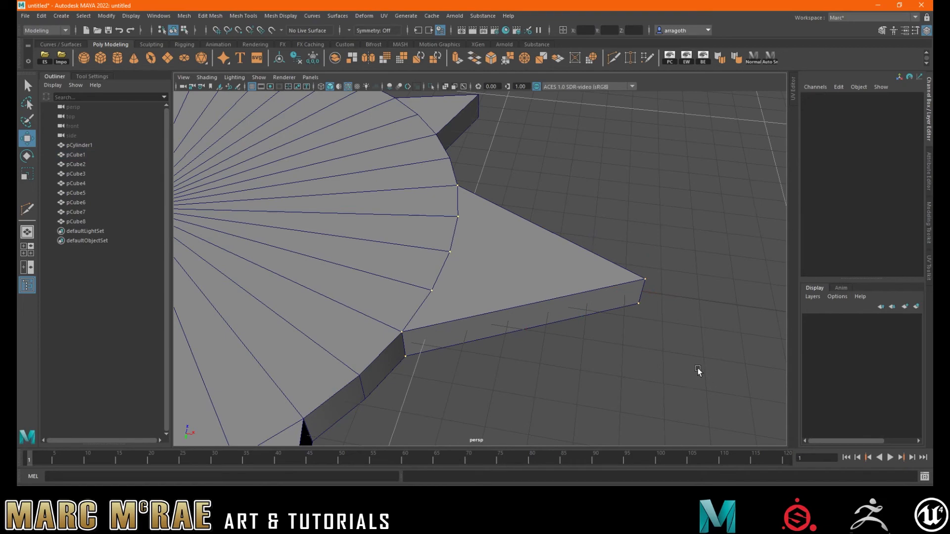
mouse_move(541, 361)
left_mouse_down("alt")
mouse_move(547, 346)
mouse_move(536, 367)
left_mouse_up("alt")
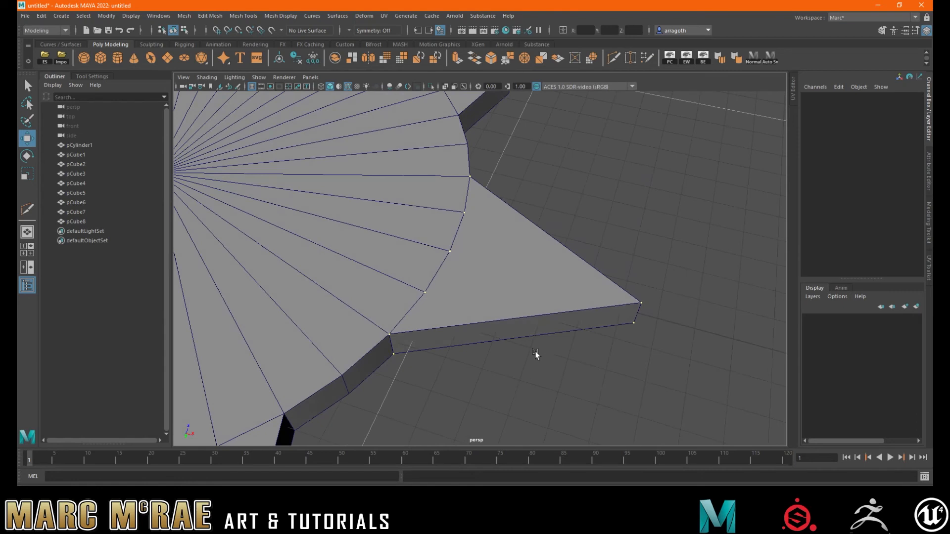
right_click_drag(527, 242, 484, 248)
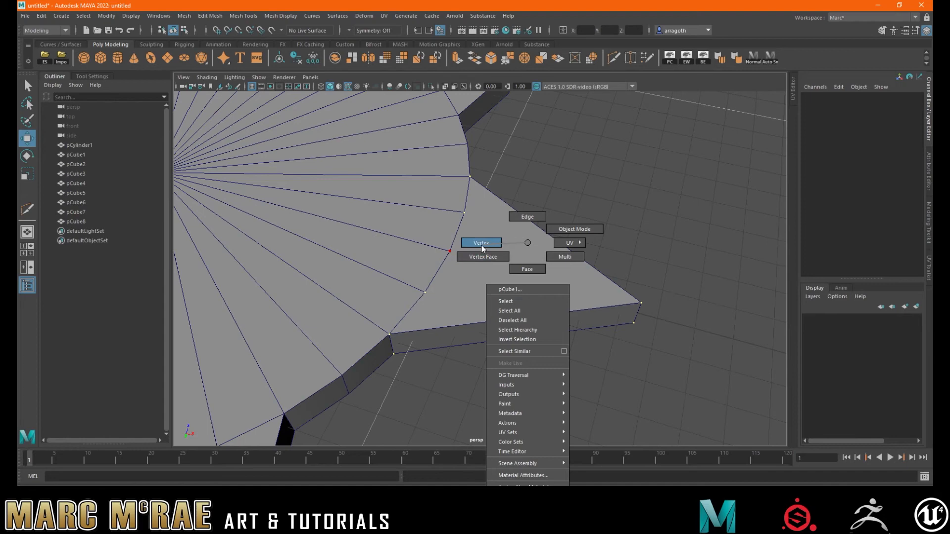
right_click_drag(482, 245, 482, 245)
left_click_drag(483, 298, 491, 203, "alt")
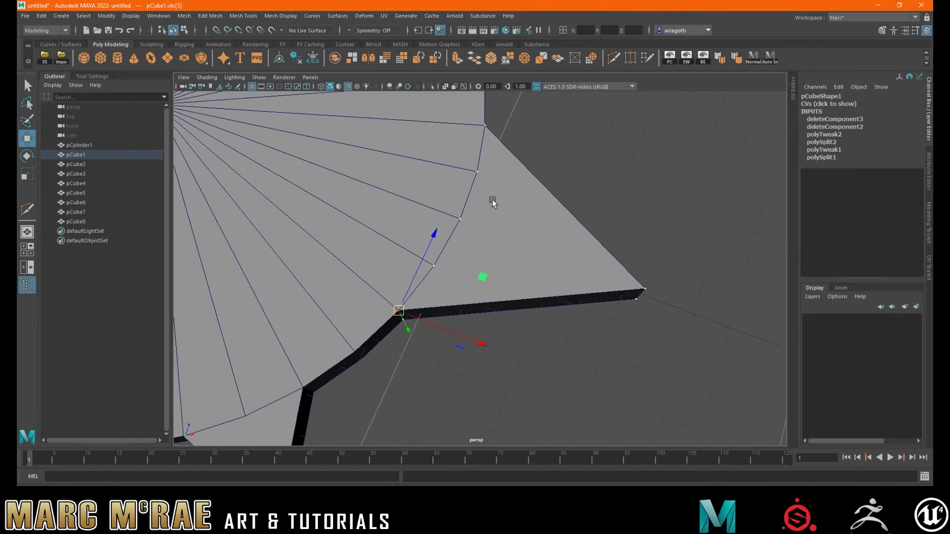
- Combine the cylinder pCylinder1 and the enlarged spike pCube1 into one mesh
scroll(503, 206, "down", 3)
right_click_drag(466, 190, 498, 180)
left_click(497, 185)
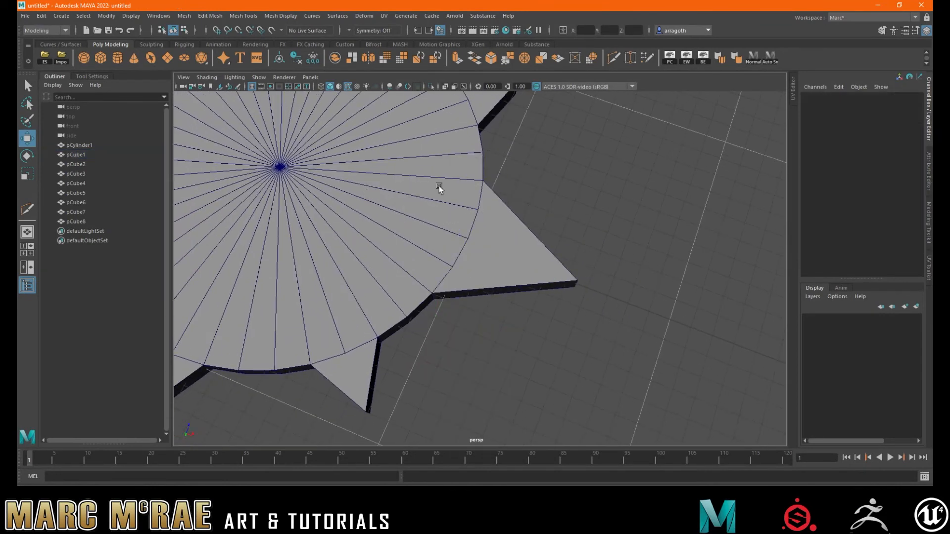
left_click(462, 207)
left_click(507, 241)
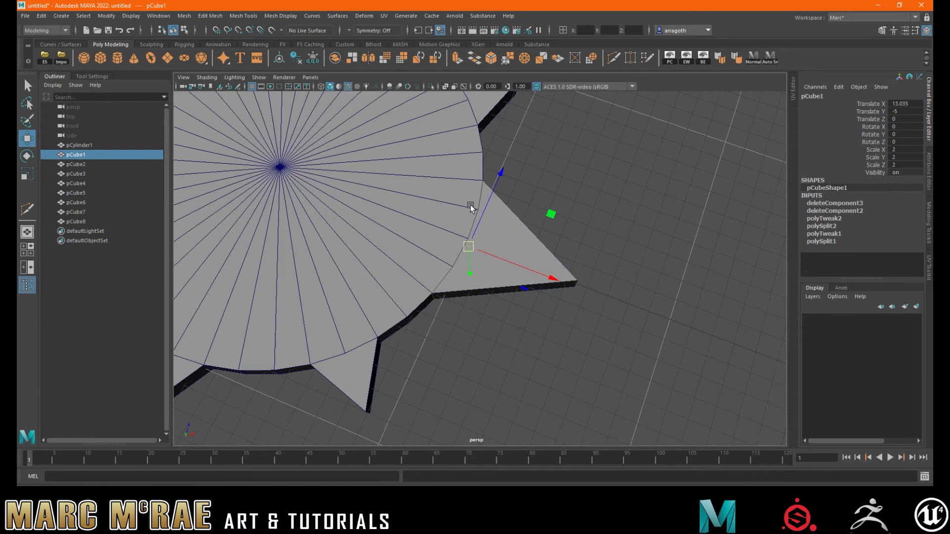
left_click(81, 145)
left_click(78, 153, "shift")
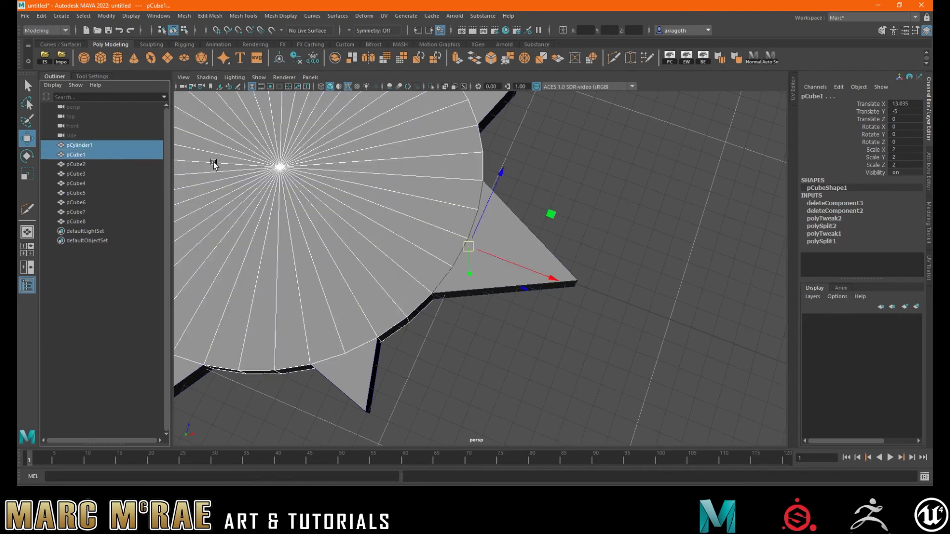
left_click(334, 58)
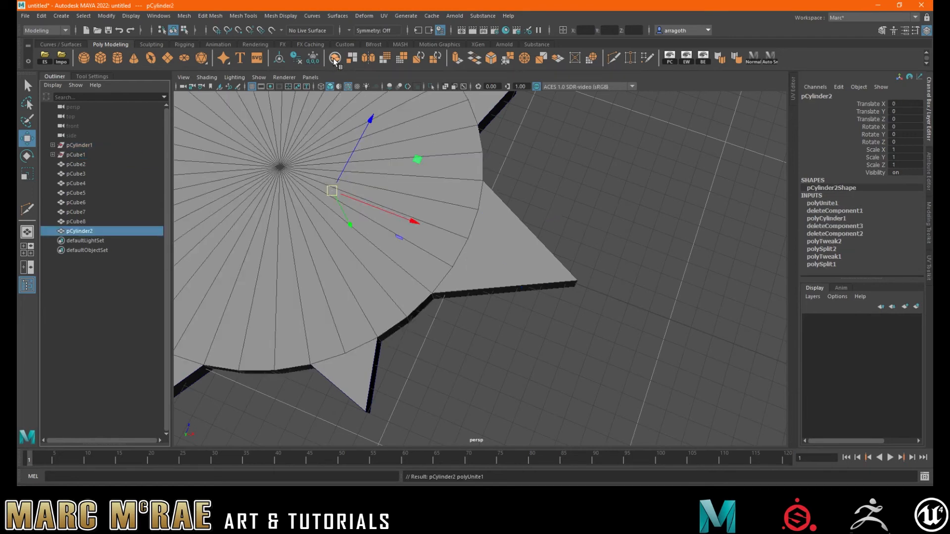
- Delete the construction history of the combined cylinder and spike mesh and freeze its transformations
right_click_drag(488, 221, 514, 200)
left_click_drag(424, 255, 373, 296, "alt")
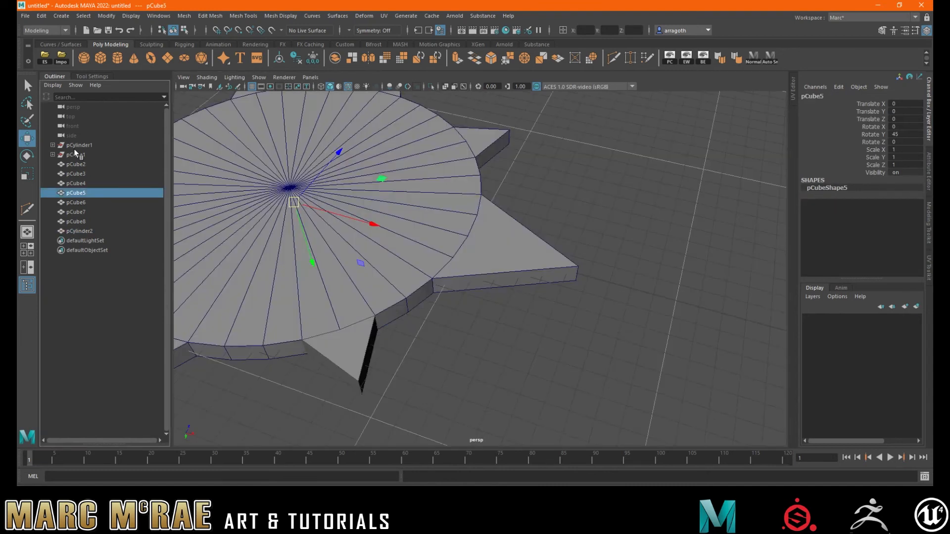
left_click(75, 155)
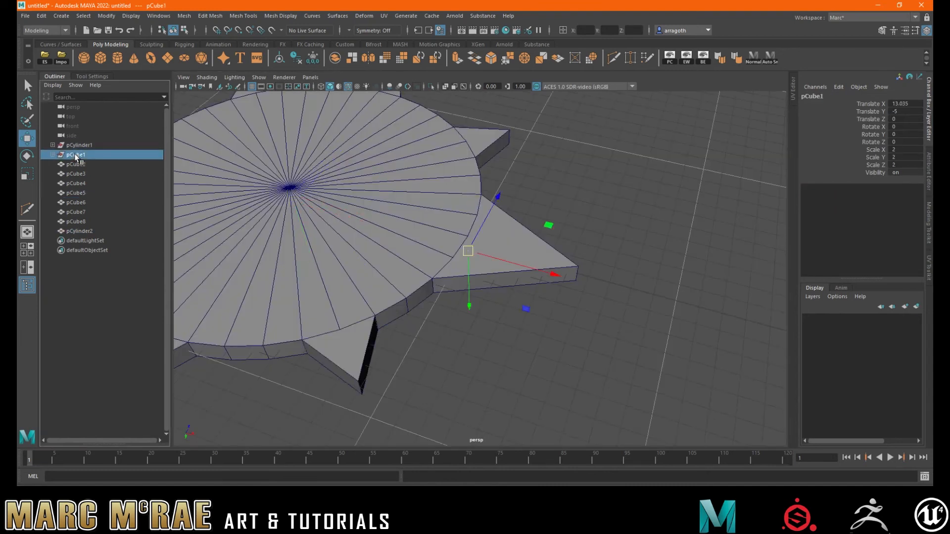
left_click(74, 145)
left_click(75, 154)
left_click(76, 146)
left_click(559, 362)
left_click(514, 268)
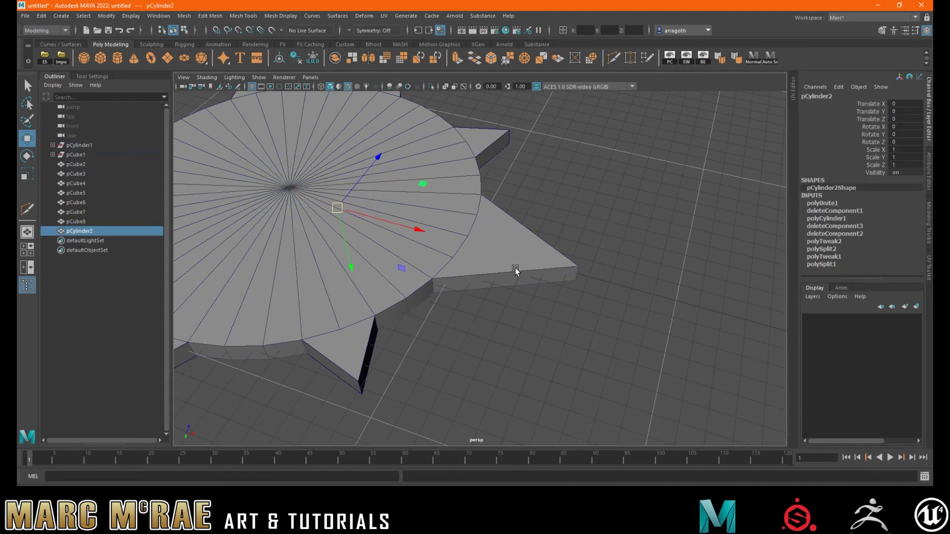
left_click(298, 58)
left_click(313, 58)
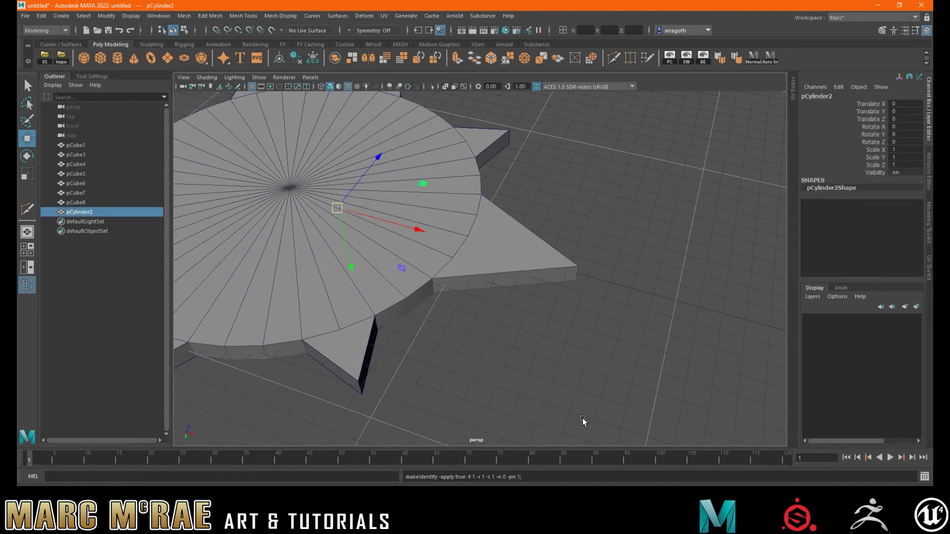
- Try moving the combined cylinder and spike mesh along its Z axis, and undo the move
left_click(526, 312)
left_click(281, 247)
mouse_move(399, 281)
left_mouse_down("alt")
mouse_move(412, 256)
mouse_move(387, 250)
mouse_move(408, 295)
left_mouse_up("alt")
scroll(409, 295, "down", 5)
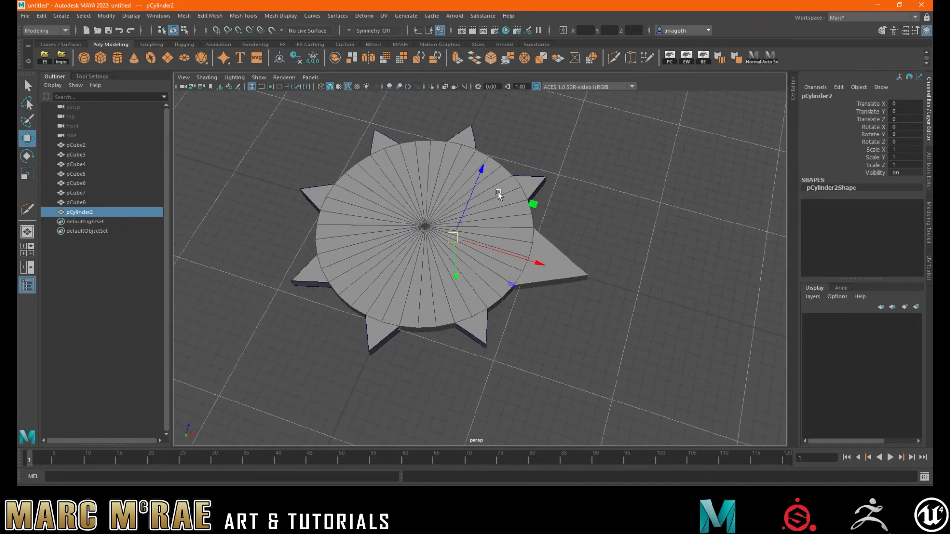
left_click(483, 170)
mouse_move(482, 170)
left_mouse_down()
mouse_move(471, 183)
mouse_move(487, 158)
left_mouse_up()
key("ctrl+z")
key("ctrl+x")
key("ctrl+z")
- Examine the seam where the enlarged spike's base meets the cylinder's rim
left_click_drag(517, 218, 558, 271, "alt")
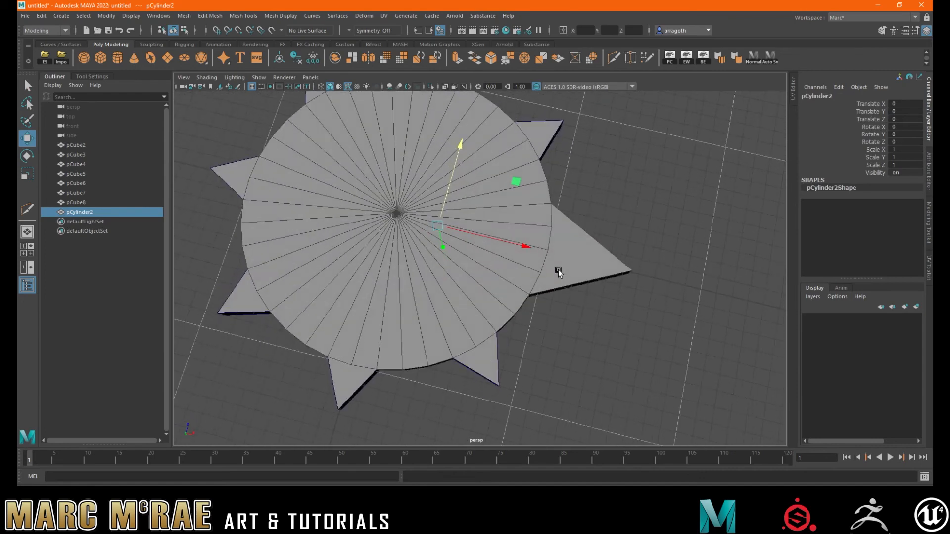
mouse_move(567, 267)
left_mouse_down("alt")
mouse_move(542, 256)
mouse_move(581, 270)
left_mouse_up("alt")
right_click_drag(581, 269, 656, 300, "alt")
middle_click_drag(657, 300, 559, 272, "alt")
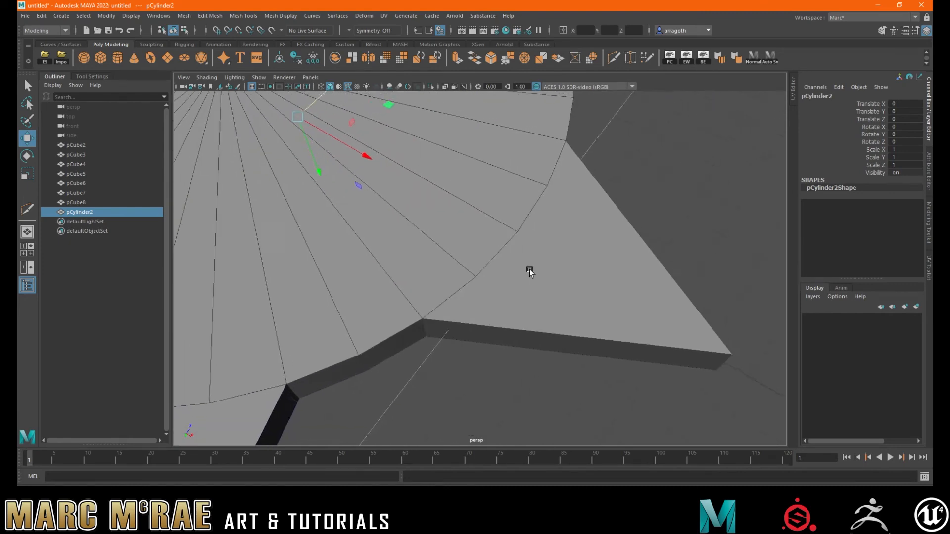
right_click_drag(558, 272, 474, 264, "alt")
left_click_drag(475, 264, 470, 246, "alt")
middle_click_drag(470, 246, 391, 280, "alt")
right_click_drag(390, 280, 545, 301, "alt")
left_click_drag(545, 300, 473, 295, "alt")
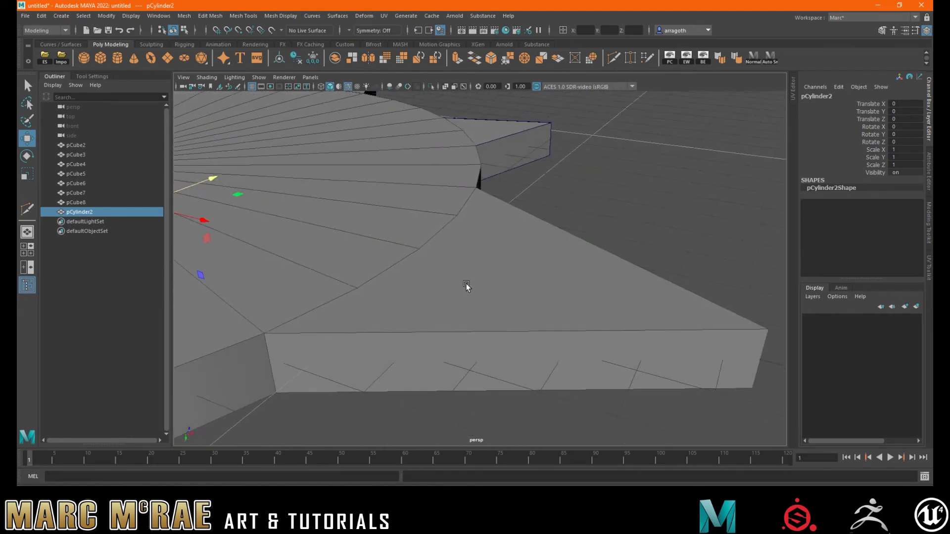
middle_click_drag(473, 296, 491, 281, "alt")
right_click_drag(491, 281, 410, 243, "alt")
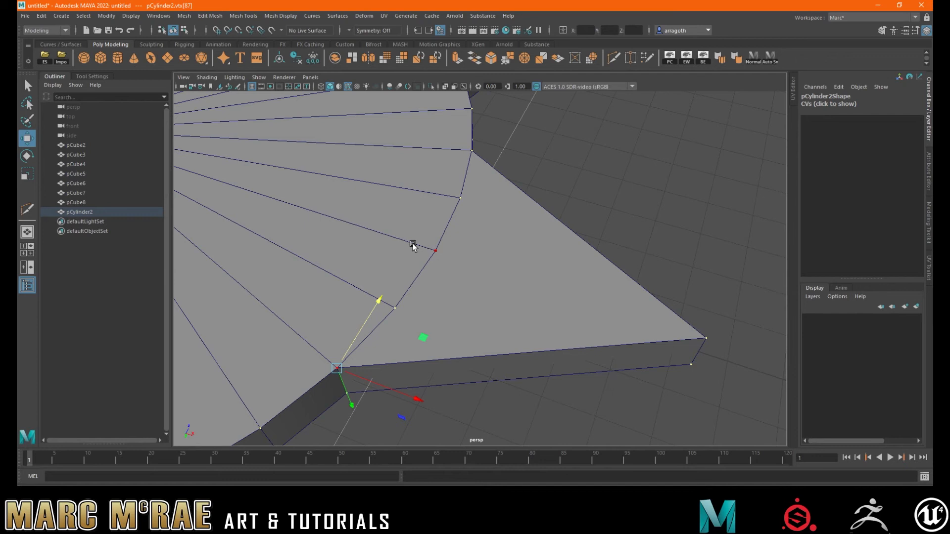
- Check individual vertices along the spike's base seam on the combined mesh and select the spike's top face
right_click_drag(519, 257, 464, 248, "alt")
left_click_drag(464, 248, 457, 230, "alt")
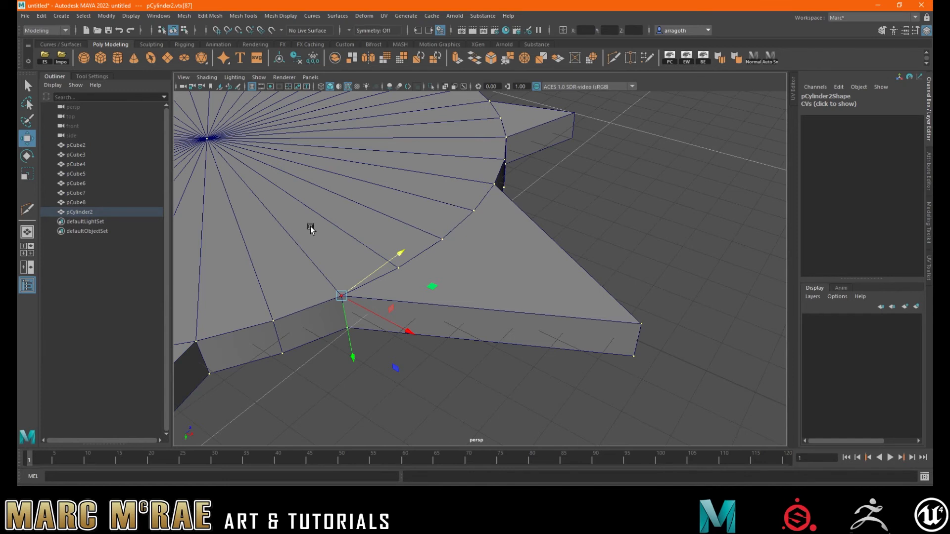
right_click_drag(331, 219, 490, 261, "alt")
left_click(426, 218)
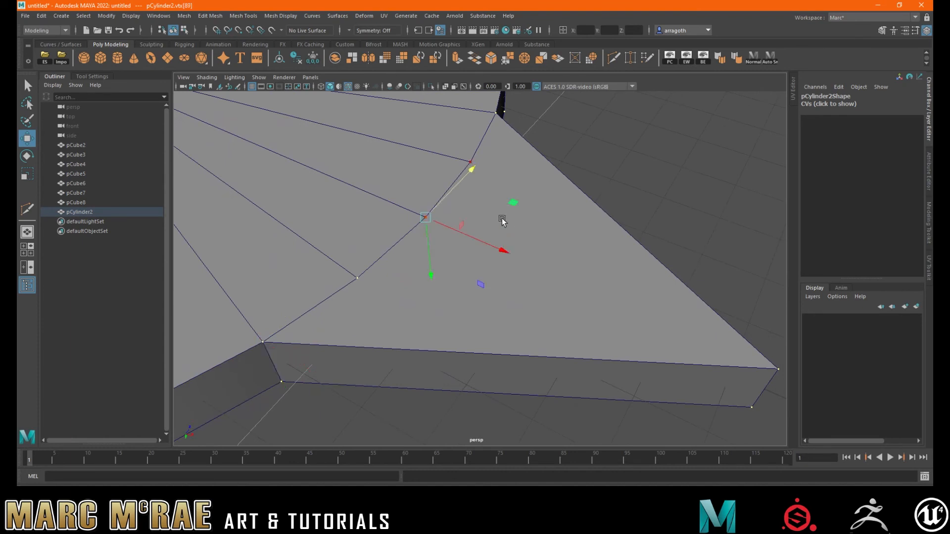
key("Right")
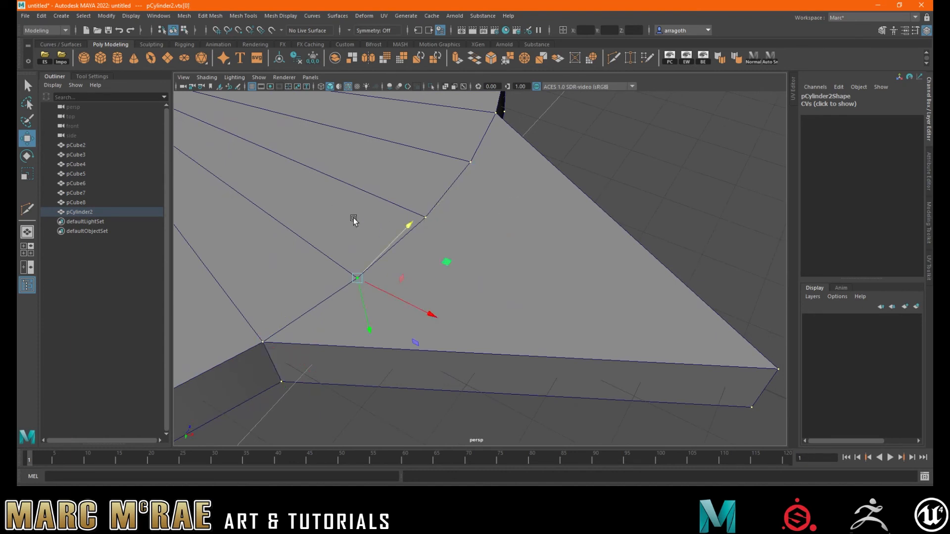
key("Left")
right_click_drag(506, 224, 499, 249)
left_click(519, 242)
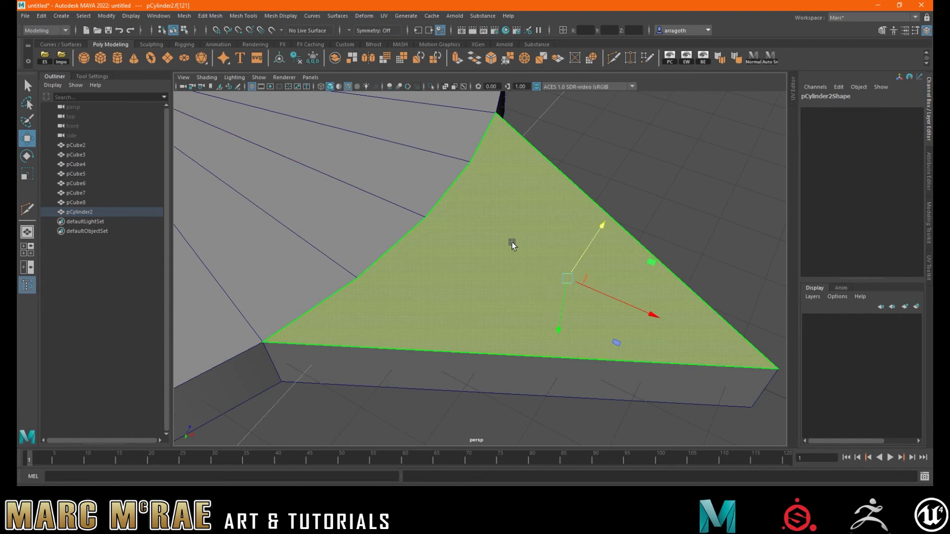
- Cut an edge across the enlarged spike's top face from the middle seam vertex to the spike's tip with Multi-Cut
right_click_drag(446, 221, 481, 188)
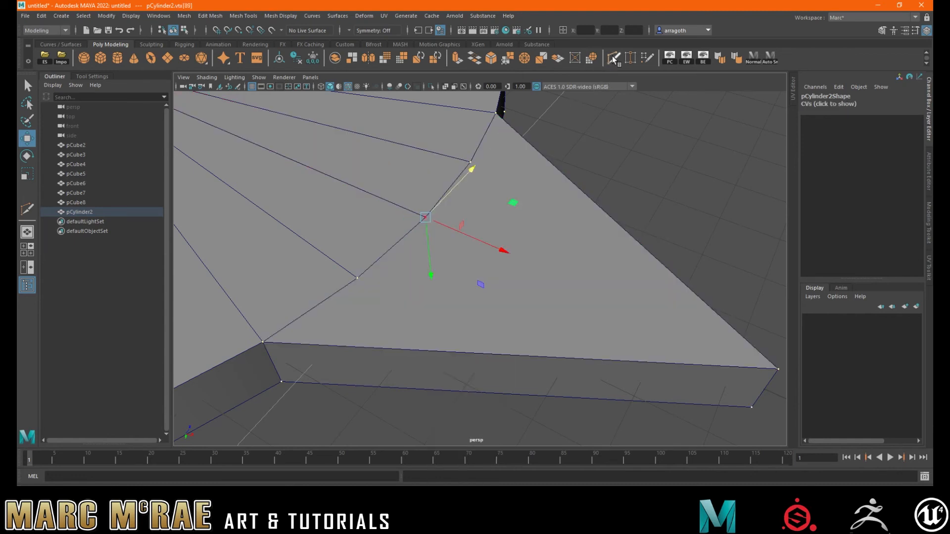
left_click(612, 55)
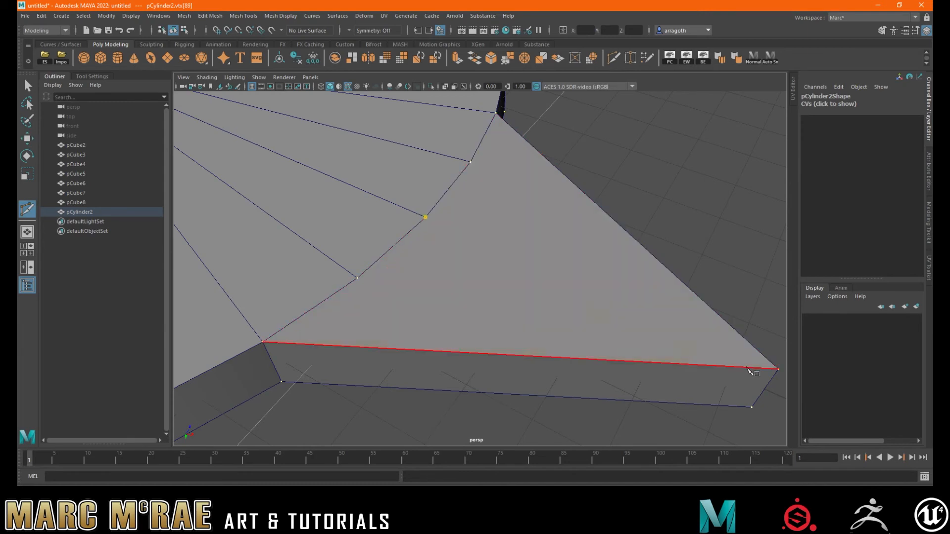
left_click(780, 371)
right_click(783, 373)
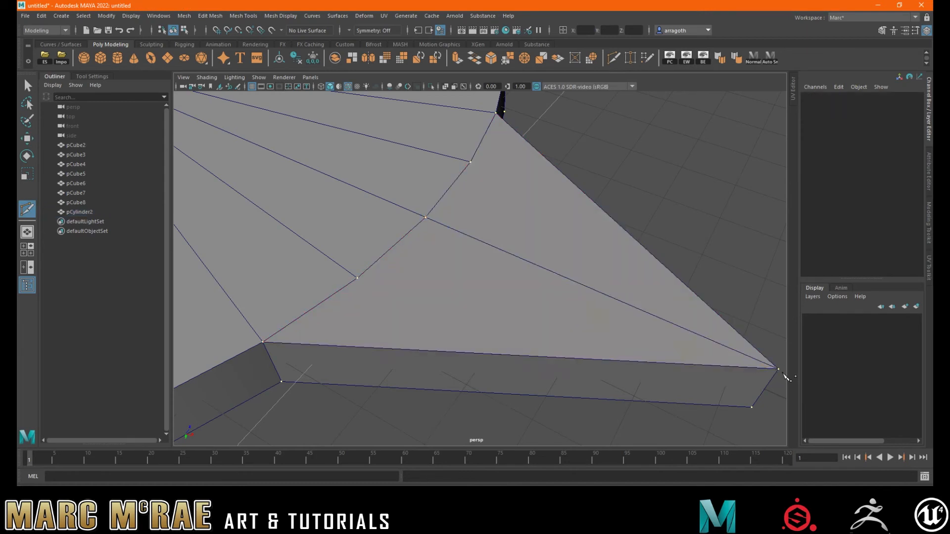
left_click(685, 328)
key("q")
- Check the edges around the new top-face cut and along the spike's seam in edge selection mode
right_click_drag(500, 242, 466, 247)
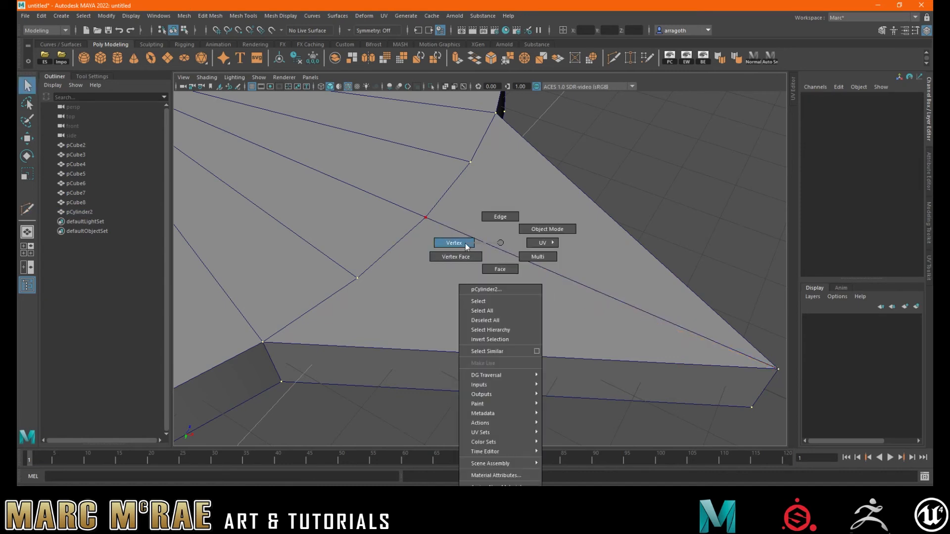
right_click_drag(466, 247, 499, 222)
left_click(498, 350)
left_click(348, 290)
left_click(390, 254)
left_click(516, 249)
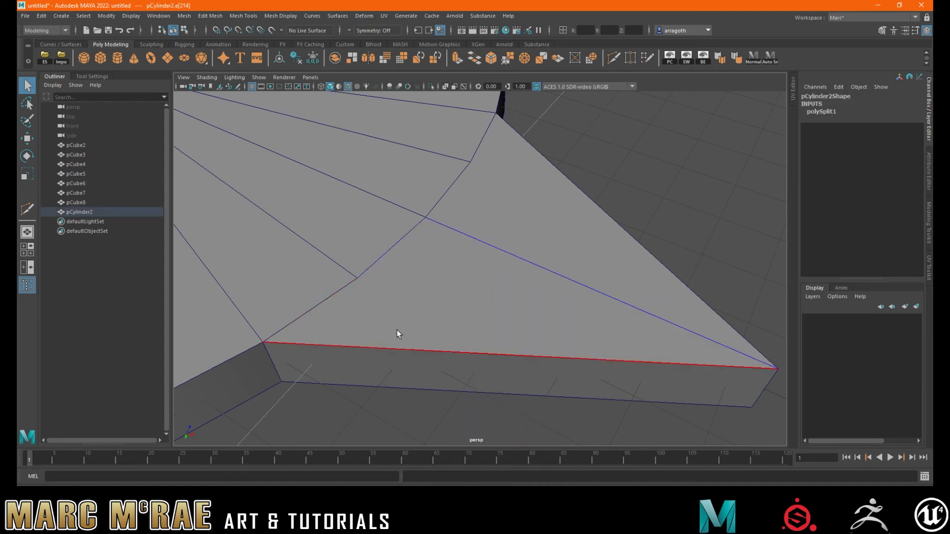
- Cut a matching edge across the enlarged spike's underside from the middle seam vertex to the tip with Multi-Cut
left_click_drag(420, 318, 557, 235, "alt")
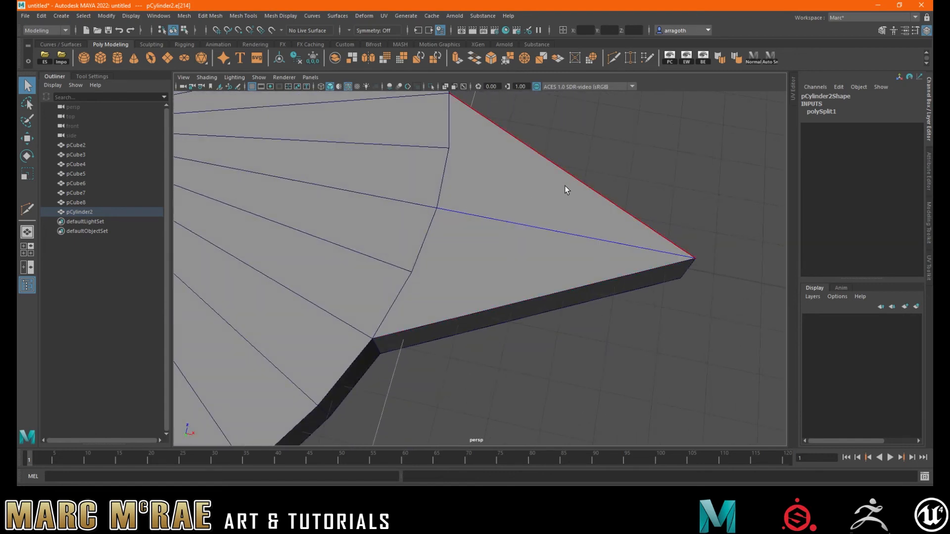
left_click_drag(529, 259, 491, 238, "alt")
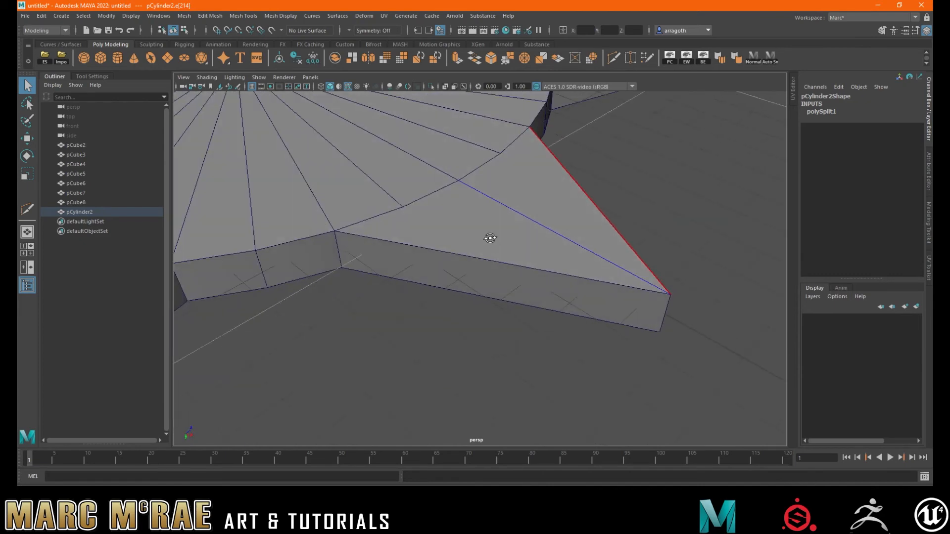
left_click_drag(428, 199, 510, 220, "alt")
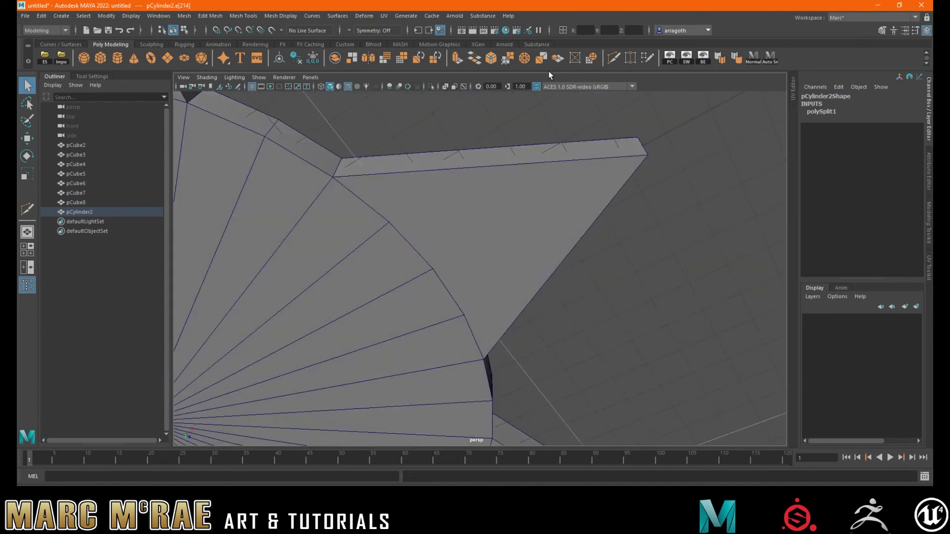
key("ctrl+shift+x")
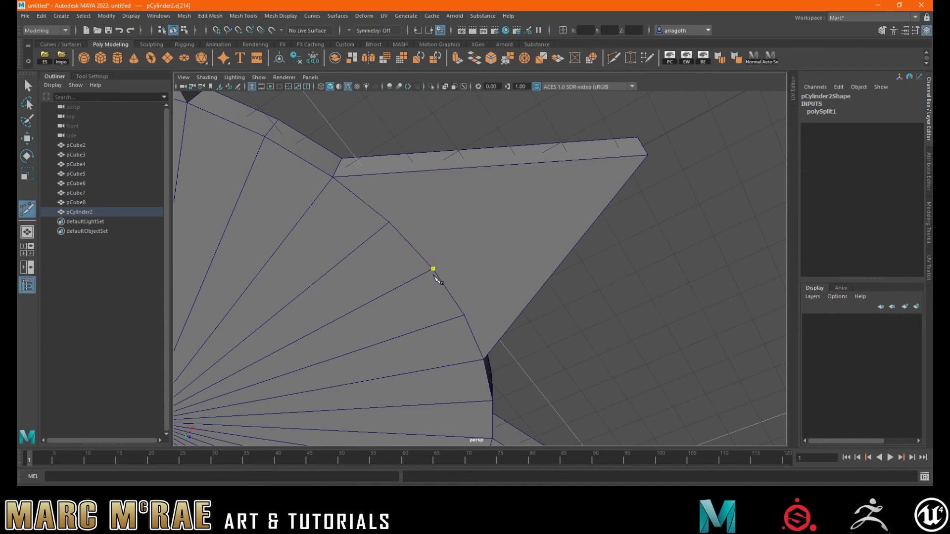
left_click(433, 268)
left_click(648, 156)
key("Return")
left_click_drag(515, 208, 525, 299, "alt")
key("w")
- Return to object mode and select the combined cylinder and enlarged spike mesh
right_click_drag(626, 200, 664, 186)
scroll(593, 225, "down", 4)
left_click_drag(534, 250, 416, 242, "alt")
left_click(496, 256)
scroll(415, 241, "down", 5)
right_click_drag(415, 242, 454, 221)
left_click(500, 284)
left_click_drag(489, 276, 512, 273, "alt")
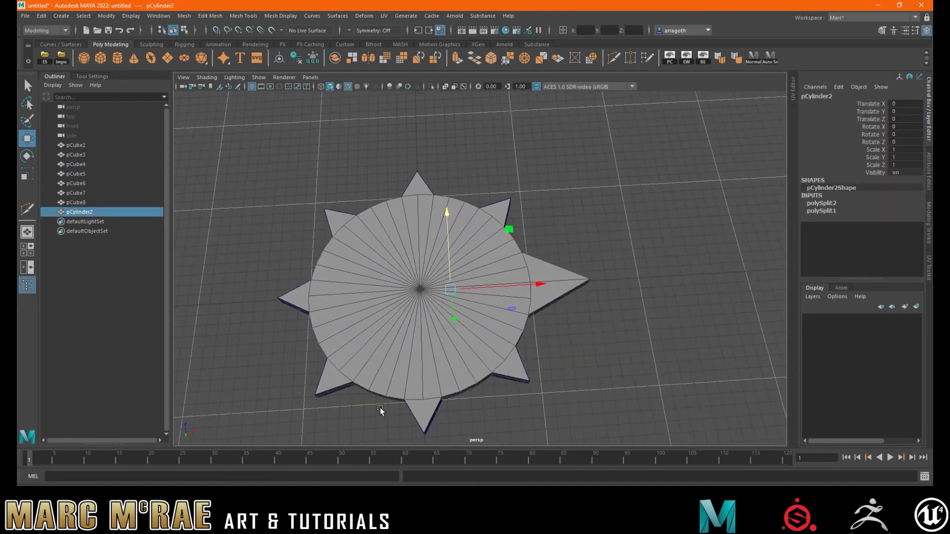
left_click_drag(405, 392, 405, 263, "alt")
right_click_drag(409, 265, 439, 269, "alt")
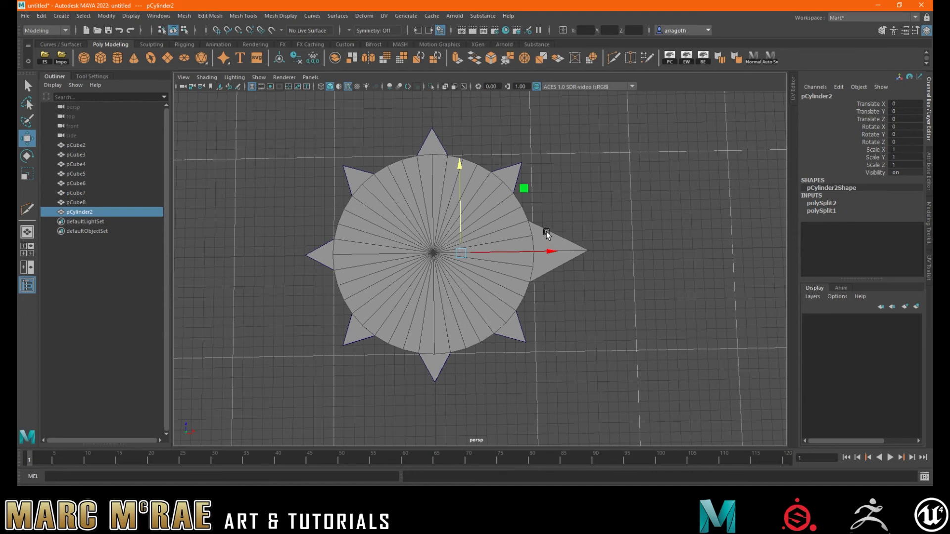
middle_click_drag(527, 223, 511, 248, "alt")
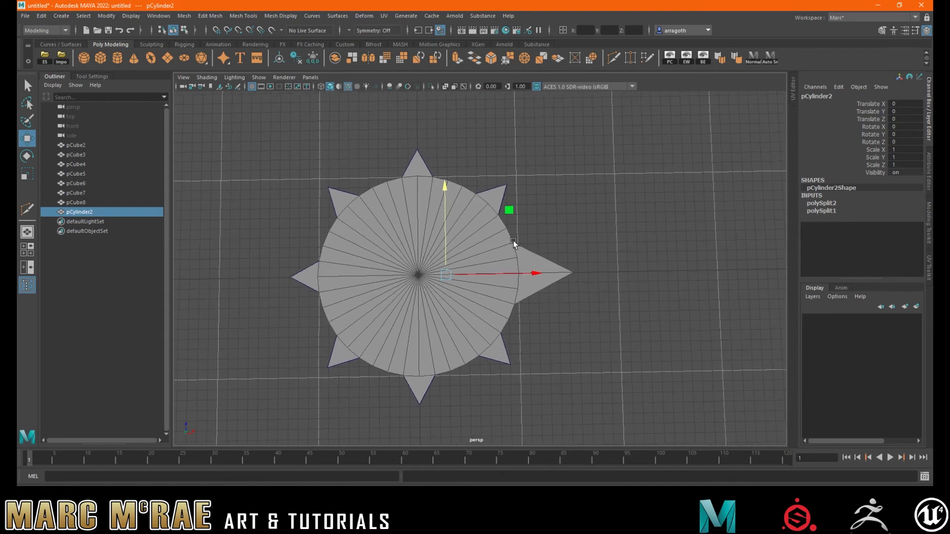
- Select the small spike pCube8 next to the enlarged one together with pCylinder2 and combine them into one mesh
left_click(543, 241)
left_click(509, 253)
left_click(493, 191)
middle_click_drag(495, 193, 466, 245, "alt")
right_click_drag(466, 245, 643, 262, "alt")
left_click_drag(553, 246, 482, 215, "alt")
left_click(483, 214)
left_click(540, 216, "shift")
left_click(558, 205, "shift")
left_click(553, 205, "shift")
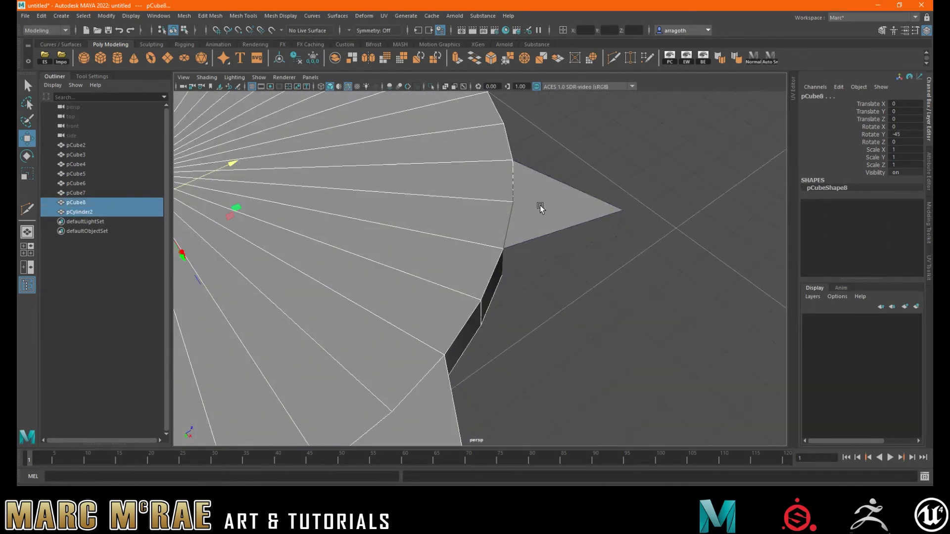
left_click(450, 204, "shift")
left_click(542, 204, "shift")
left_click_drag(441, 188, 599, 249)
left_click(351, 58)
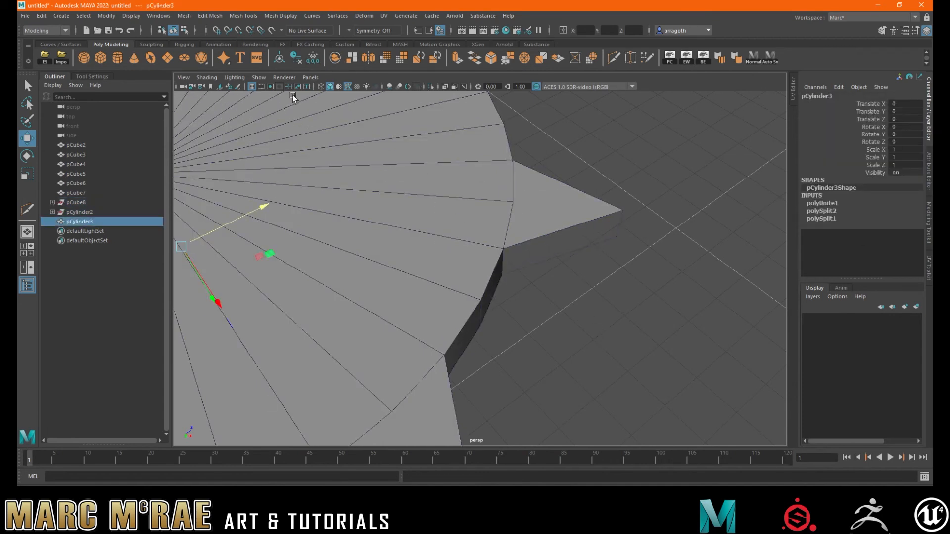
- Delete the construction history of the newly combined mesh and freeze its transformations
left_click(297, 59)
left_click(312, 60)
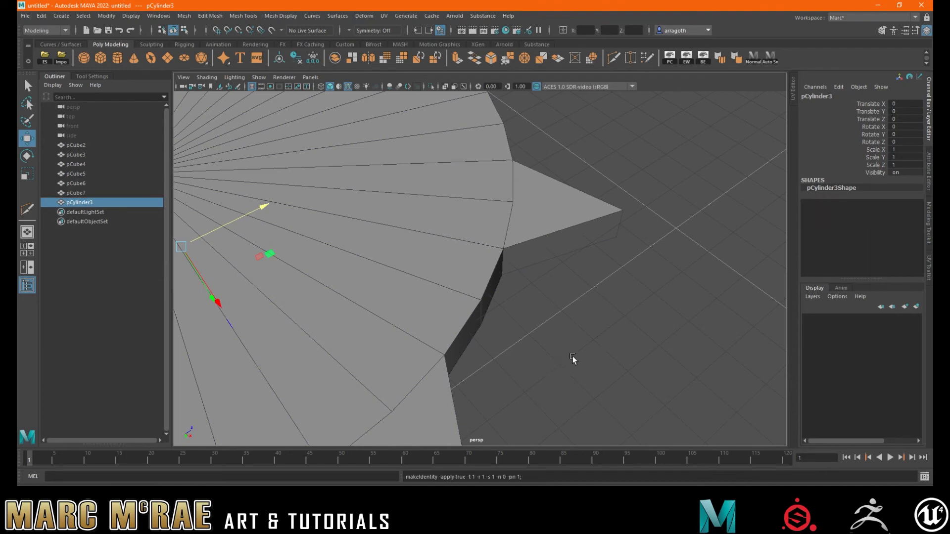
mouse_move(582, 349)
left_mouse_down("alt")
mouse_move(556, 297)
mouse_move(513, 269)
mouse_move(585, 352)
left_mouse_up("alt")
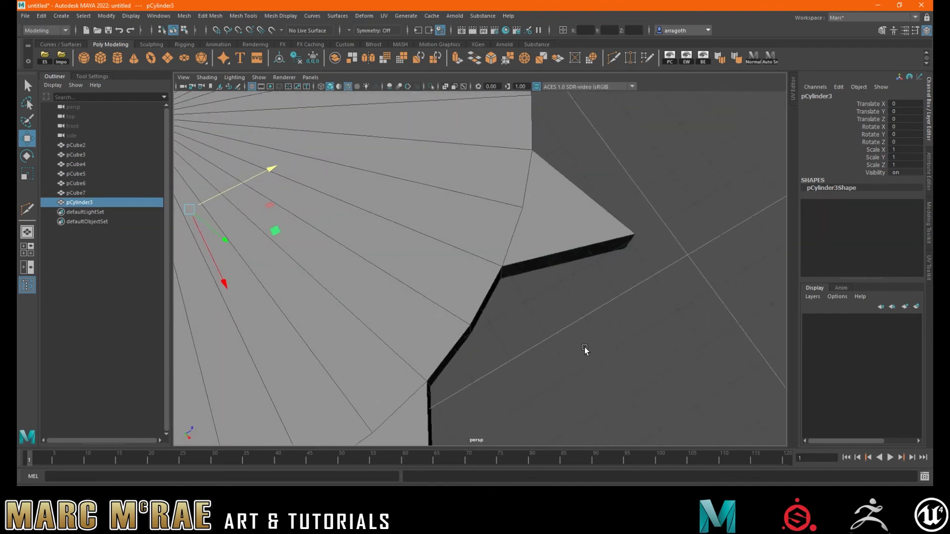
- Merge the vertices around the small spike and then around the enlarged spike with a 0.01 distance threshold
right_click(555, 221)
left_click(518, 221)
left_click_drag(471, 131, 678, 323)
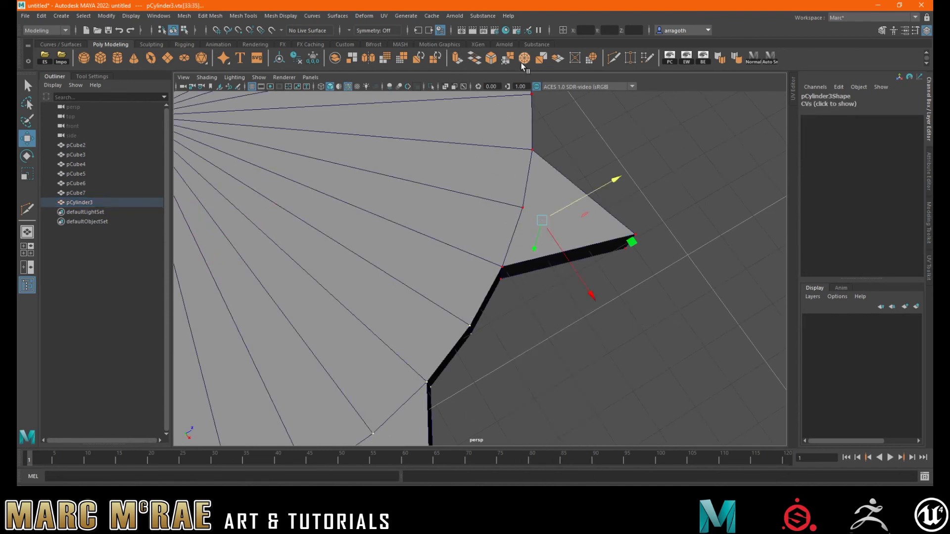
left_click(509, 56)
scroll(577, 332, "down", 5)
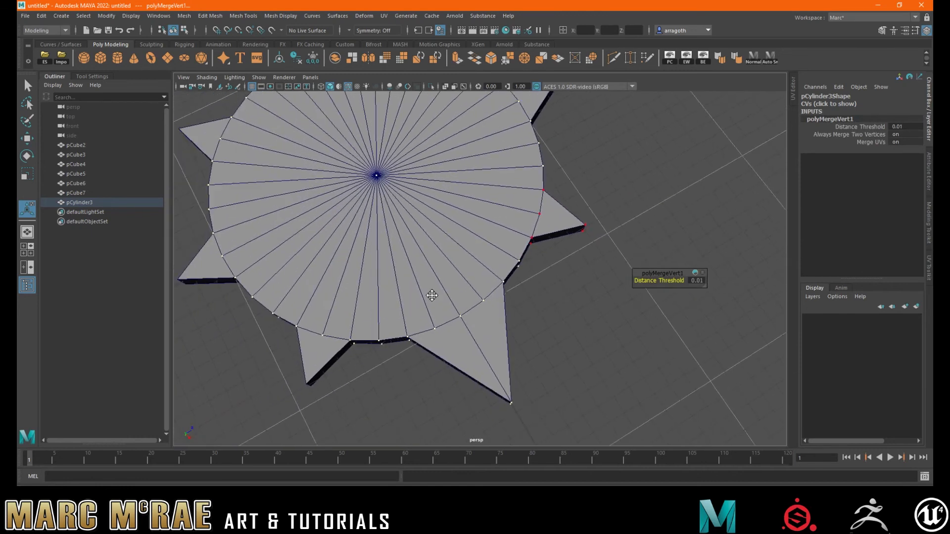
left_click_drag(576, 398, 397, 242)
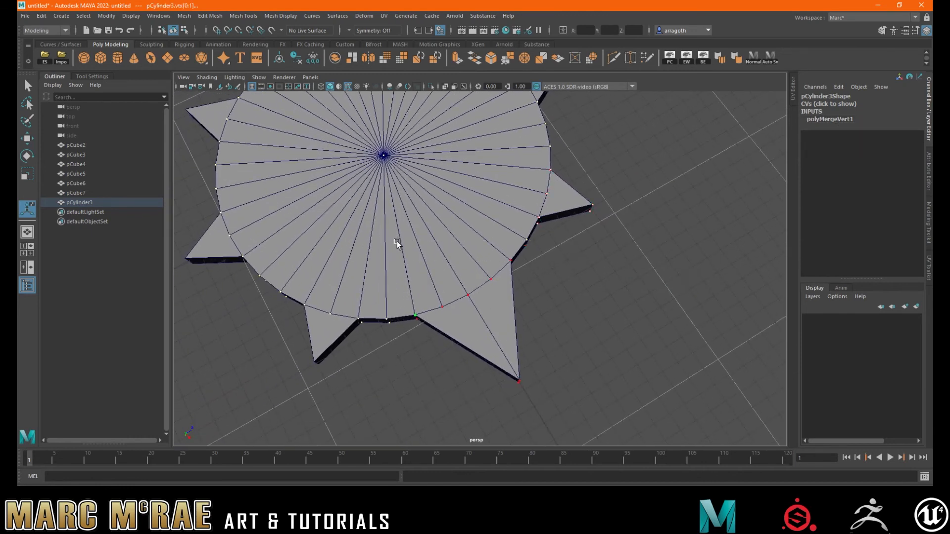
left_click(510, 56)
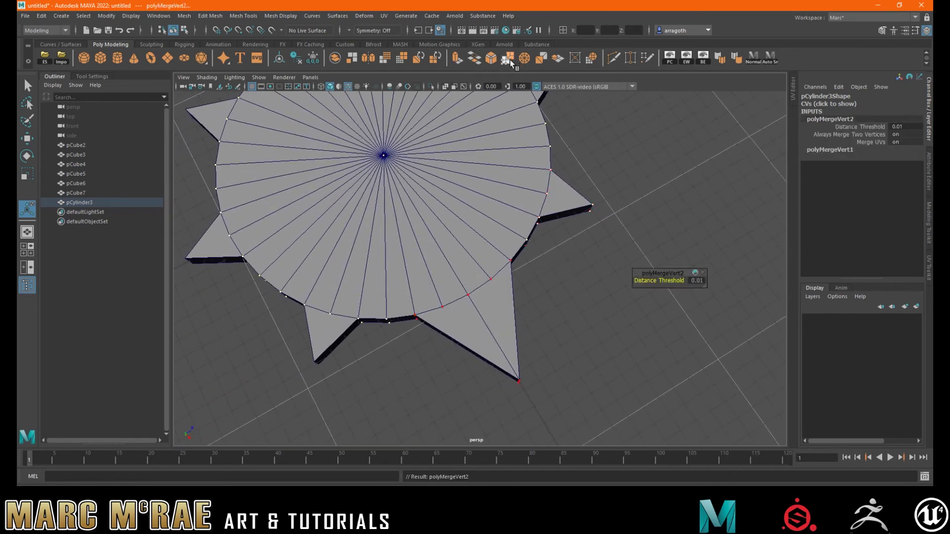
- Test the merge by moving the top corner vertex of the enlarged spike's seam slightly along the vertical axis
left_click_drag(562, 323, 475, 286, "alt")
scroll(475, 286, "up", 10)
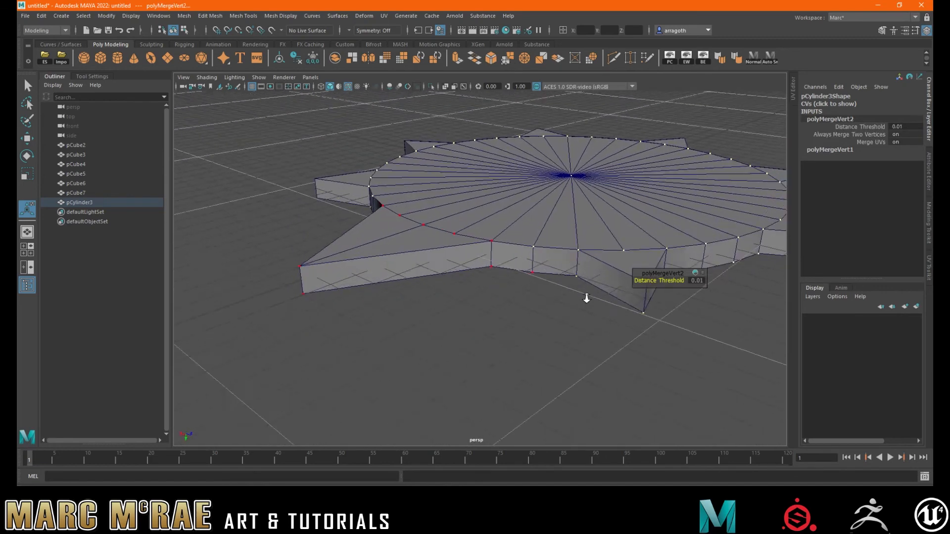
left_click(488, 150)
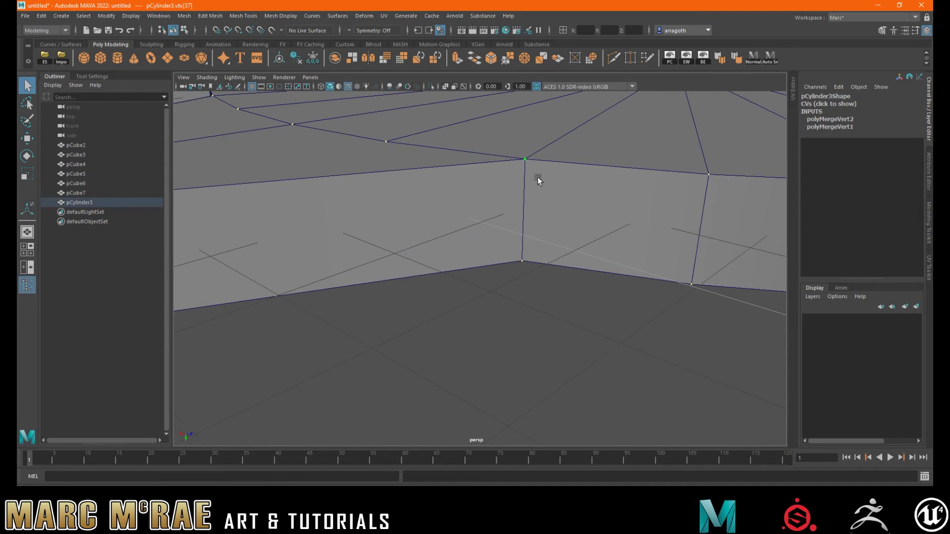
key("w")
mouse_move(522, 199)
left_mouse_down()
mouse_move(520, 184)
mouse_move(518, 198)
left_mouse_up()
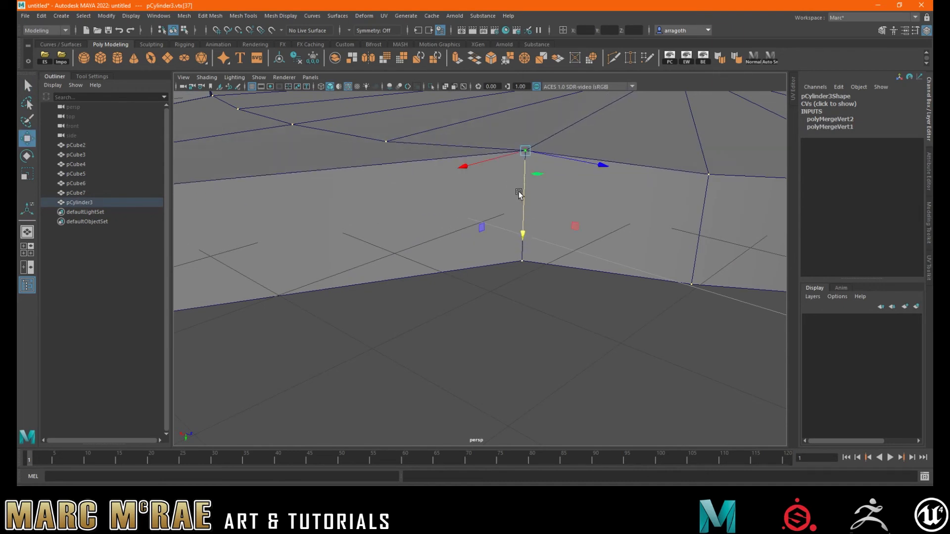
left_click(519, 349)
left_click_drag(519, 348, 648, 129, "alt")
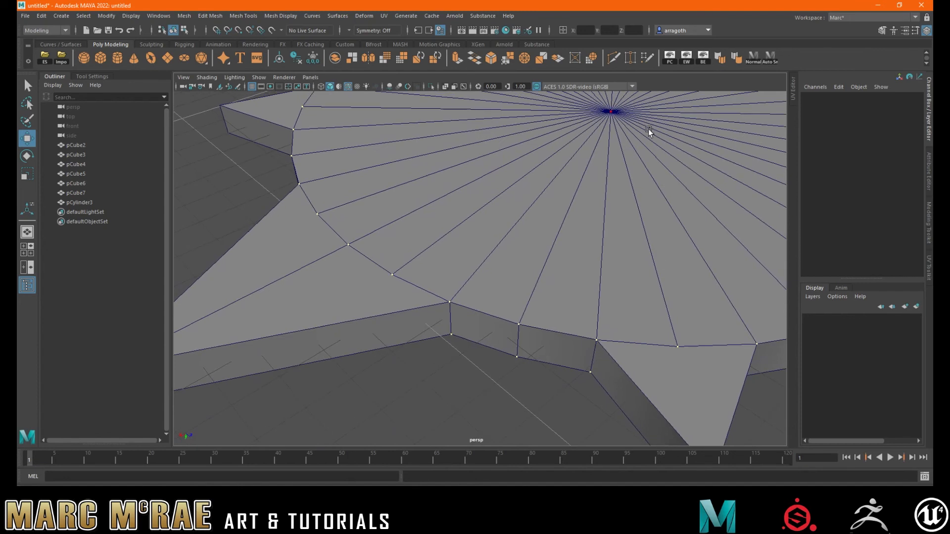
- Try a wider edge display by setting the Edge Width to about 4.51
left_click(686, 58)
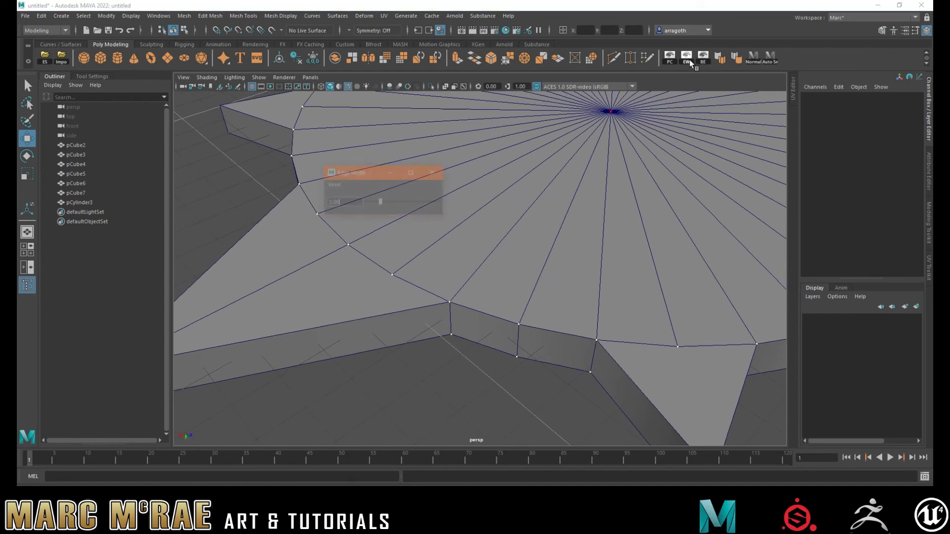
left_click_drag(380, 203, 399, 205)
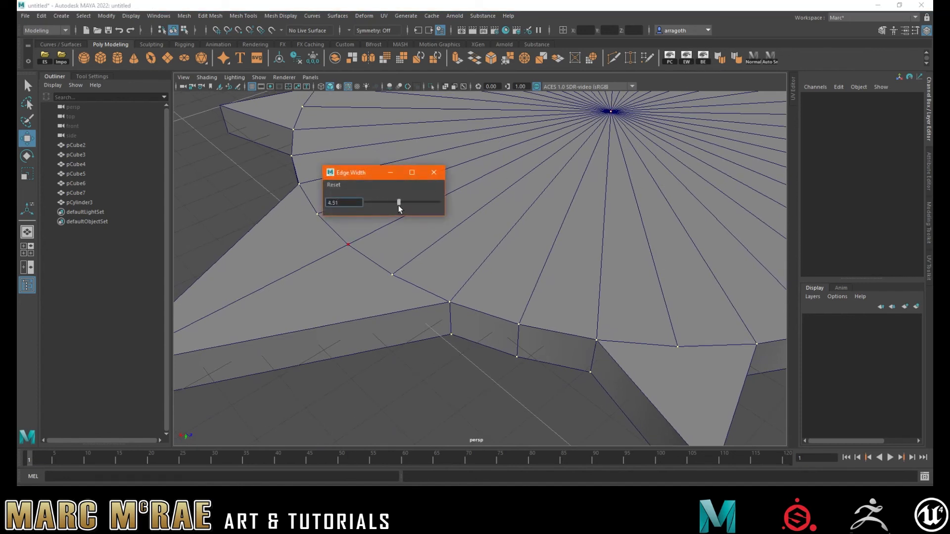
left_click(429, 370)
- Undo the vertex move, the vertex merges, the transformation freeze and the history deletion on the combined mesh
key("ctrl+z")
key("ctrl+z")
key("ctrl+z")
key("ctrl+z")
key("ctrl+z")
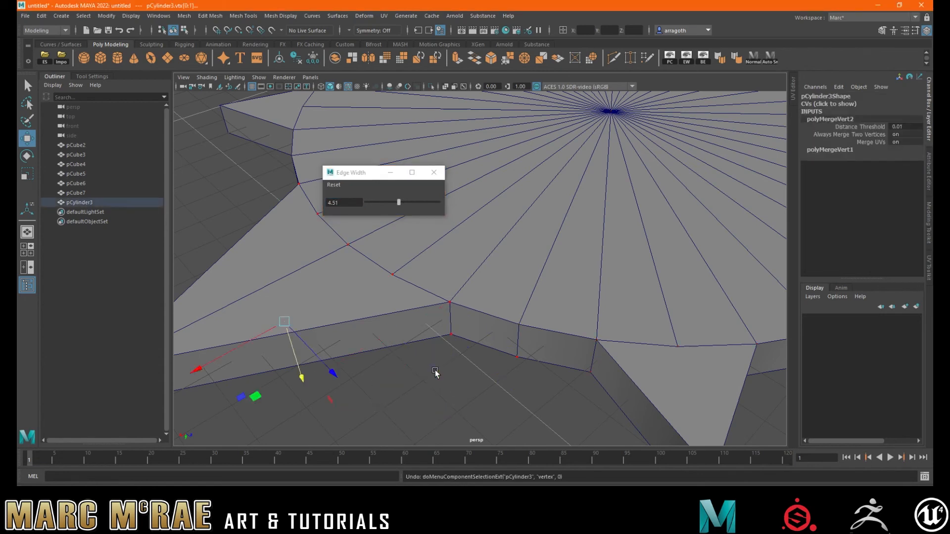
key("ctrl+z")
key("ctrl+z")
key("ctrl+z")
key("ctrl+z")
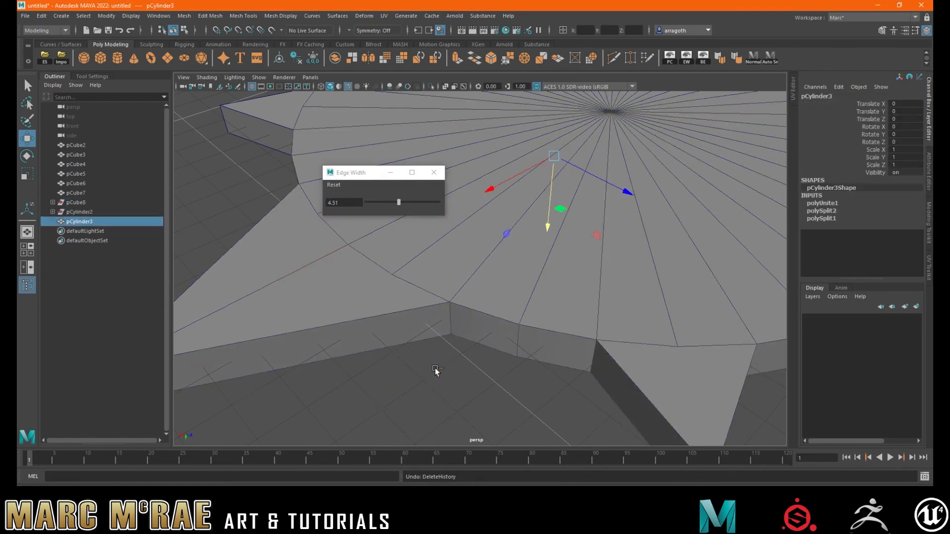
key("ctrl+z")
key("ctrl+z")
key("ctrl+z")
- Dismiss the Edge Width settings, reopen and close them at 2.00, and turn on border edge display for the combined mesh
left_click(444, 278)
left_click(438, 172)
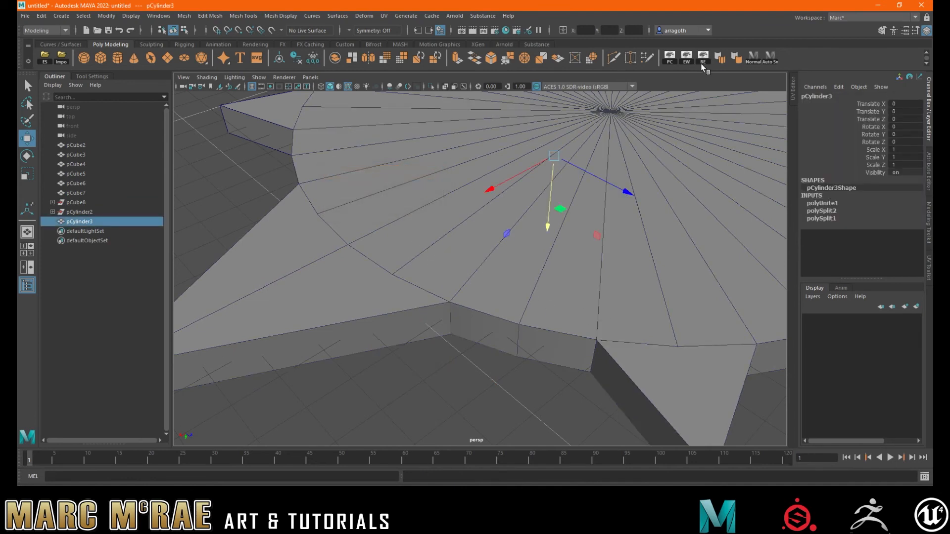
left_click(686, 59)
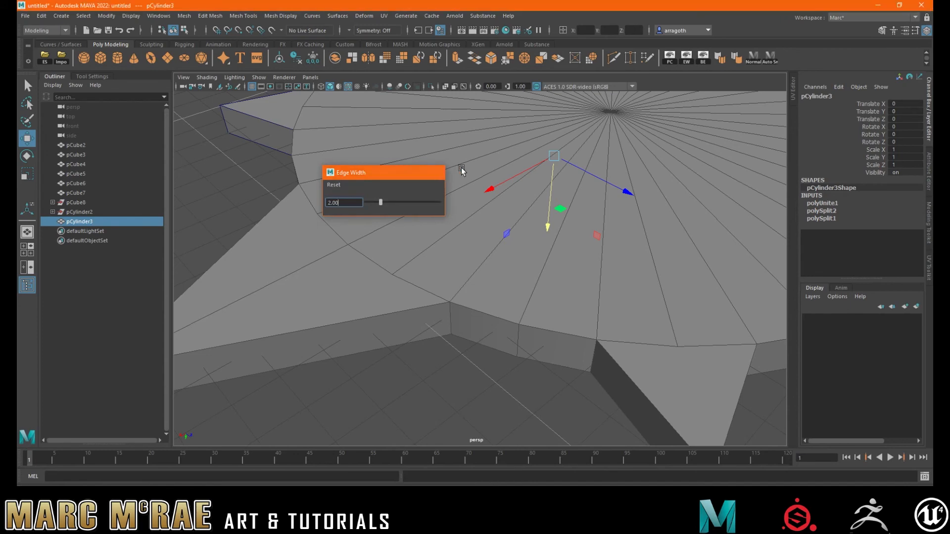
left_click(437, 172)
left_click(703, 59)
- Merge the top corner vertices where the enlarged spike's seam meets the rim, using a 0.01 distance threshold
scroll(485, 262, "up", 6)
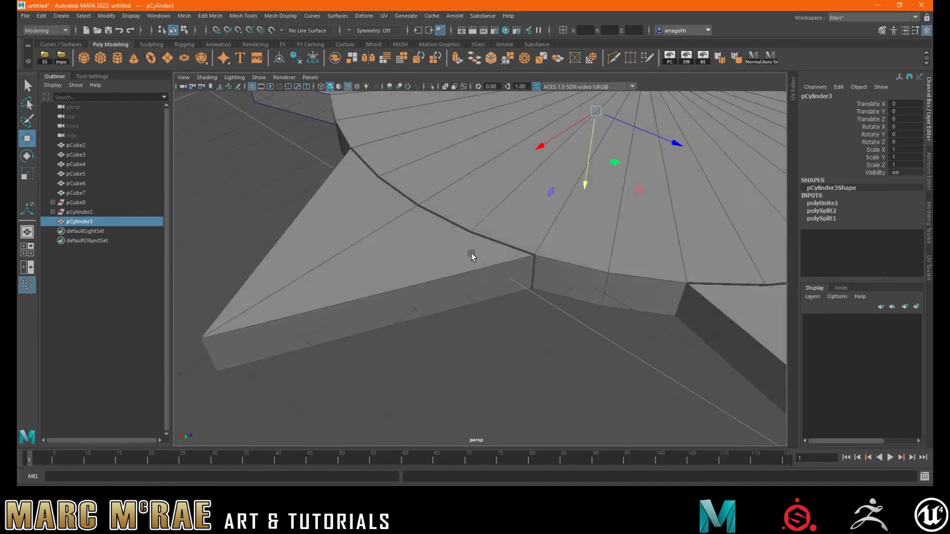
mouse_move(488, 265)
left_mouse_down("alt")
mouse_move(462, 257)
mouse_move(477, 257)
left_mouse_up("alt")
right_click_drag(477, 256, 649, 239, "alt")
left_click_drag(649, 239, 479, 322, "alt")
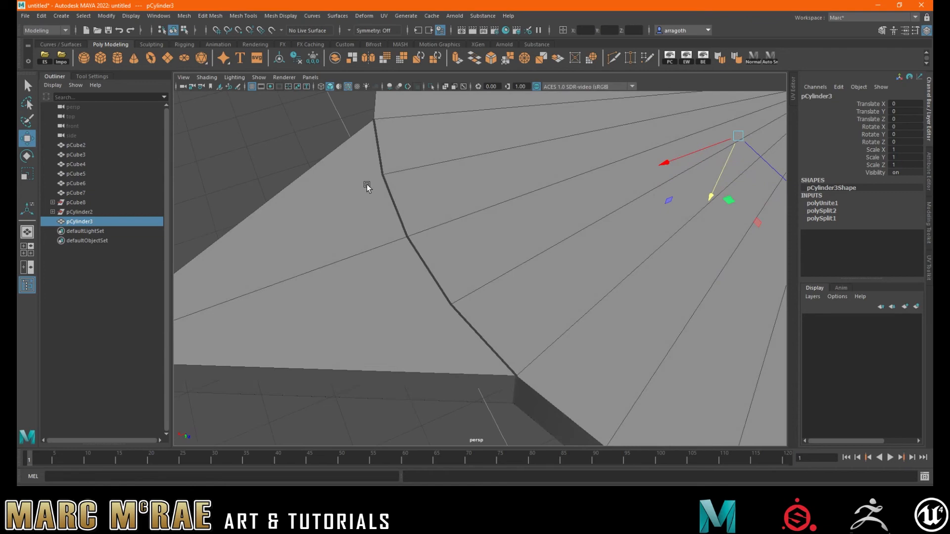
middle_click_drag(407, 250, 441, 256, "alt")
mouse_move(442, 256)
left_mouse_down("alt")
mouse_move(450, 256)
mouse_move(415, 239)
mouse_move(483, 220)
mouse_move(479, 148)
mouse_move(489, 259)
mouse_move(511, 276)
left_mouse_up("alt")
right_click_drag(511, 275, 466, 252)
left_click_drag(504, 266, 552, 297)
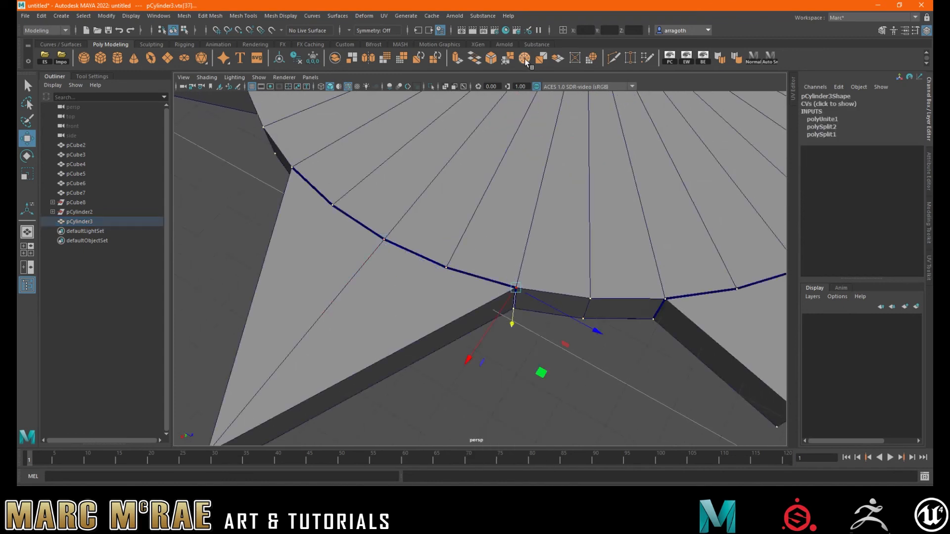
left_click(508, 59)
- Merge all top and bottom vertices along the enlarged spike's seam with the rim, using a 0.01 distance threshold
scroll(518, 206, "down", 3)
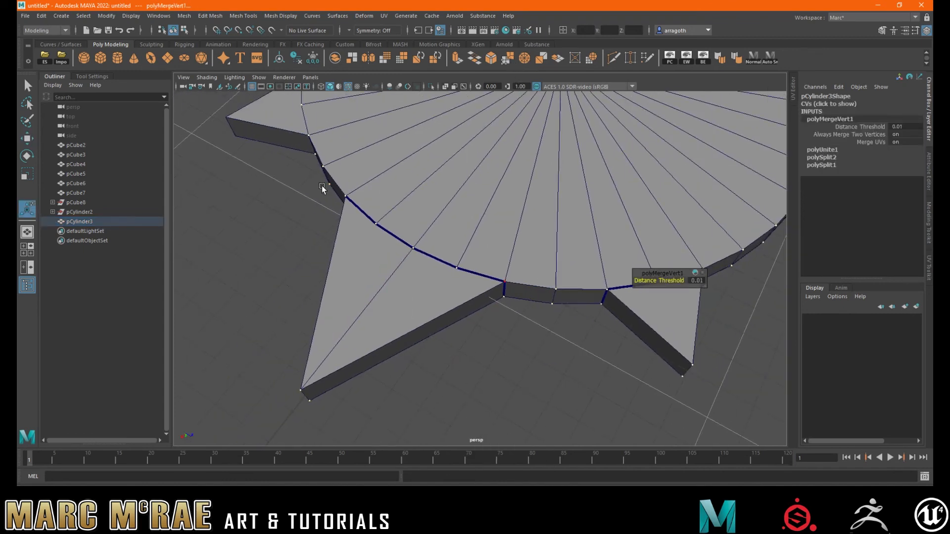
left_click_drag(315, 177, 549, 342)
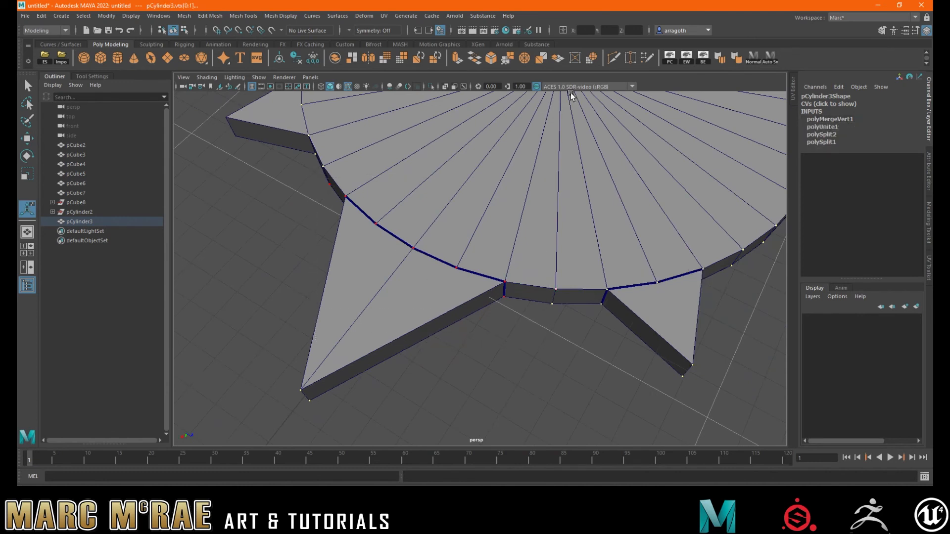
left_click(503, 56)
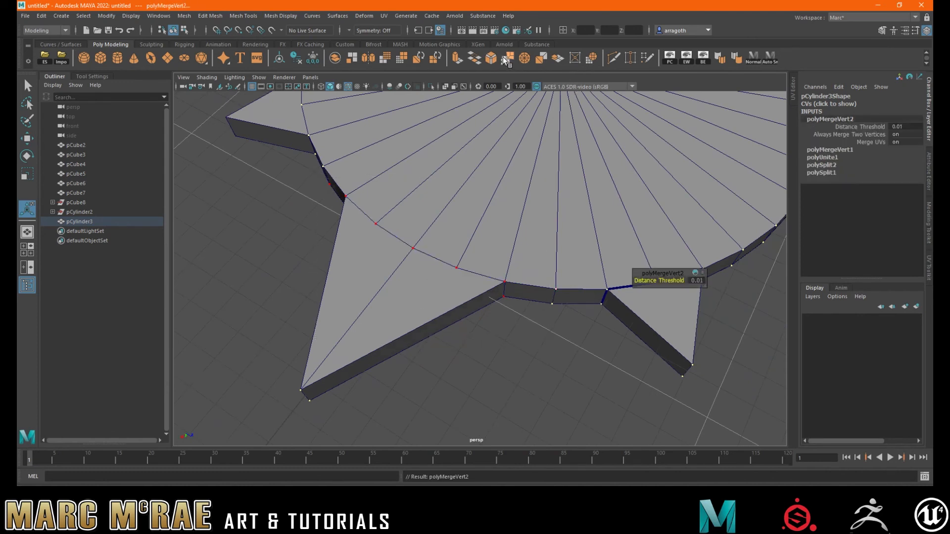
left_click(506, 339)
mouse_move(505, 339)
left_mouse_down("alt")
mouse_move(492, 297)
mouse_move(497, 229)
mouse_move(506, 344)
left_mouse_up("alt")
right_click_drag(447, 323, 729, 322, "alt")
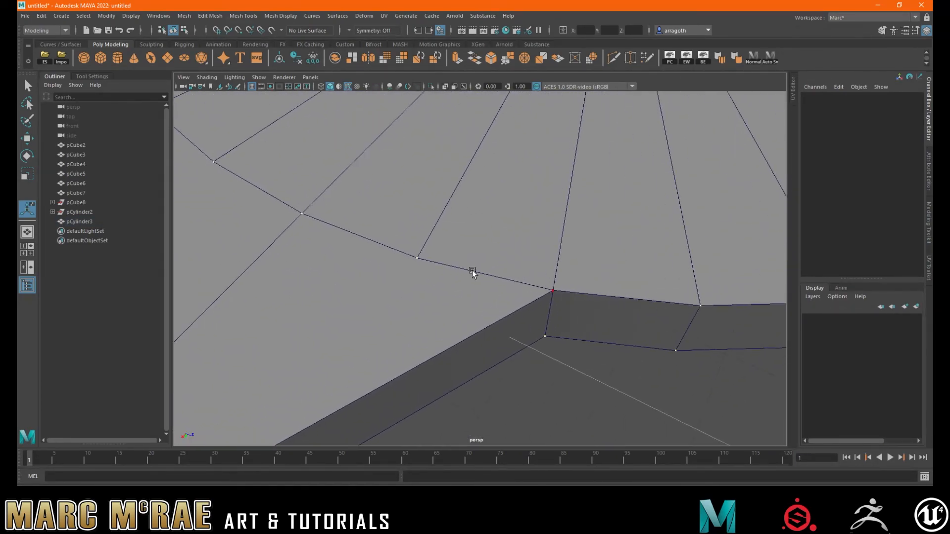
left_click(435, 258)
- Merge the seam vertices of the neighbouring smaller spike with the cylinder rim, using a 0.01 distance threshold
right_click_drag(518, 270, 422, 256, "alt")
middle_click_drag(531, 257, 228, 201, "alt")
right_click_drag(536, 240, 479, 234, "alt")
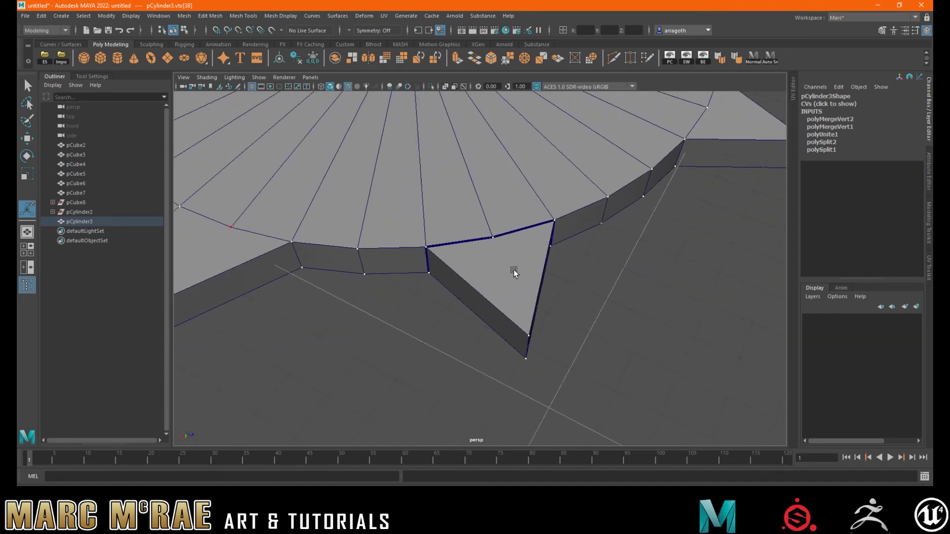
left_click(513, 272)
left_click_drag(384, 186, 621, 379)
left_click(507, 58)
left_click_drag(586, 315, 702, 292, "alt")
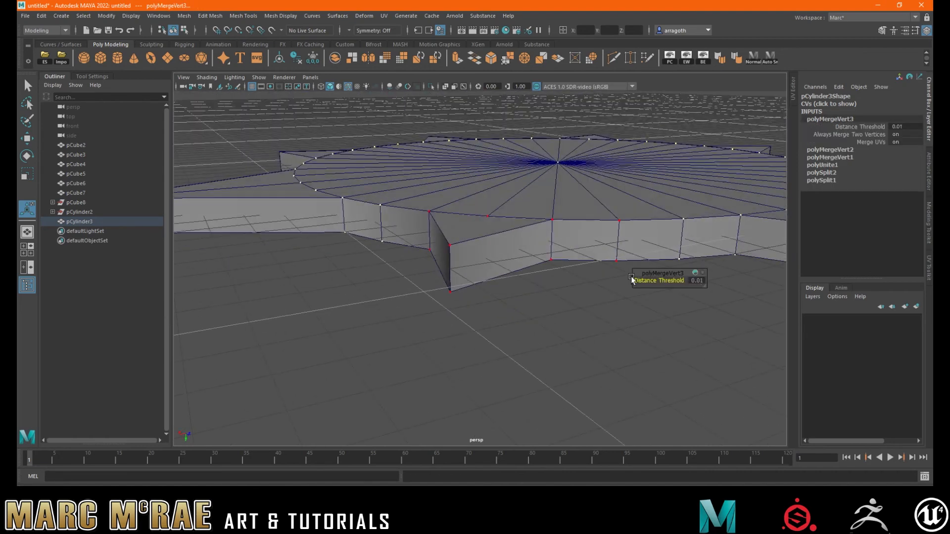
left_click_drag(533, 277, 514, 307, "alt")
right_click_drag(472, 318, 476, 339, "alt")
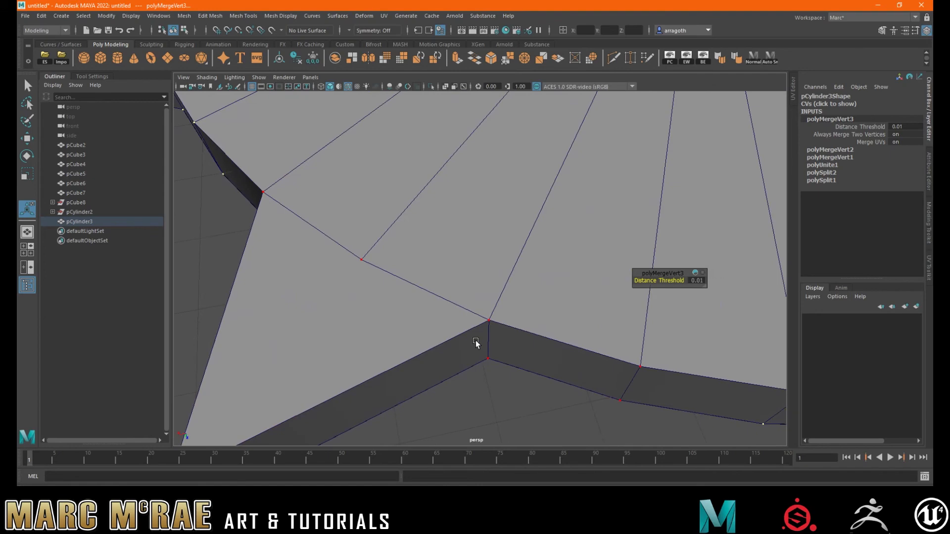
- Cut edges with Multi-Cut from the smaller spike's middle seam vertices to its tip on both the top and bottom faces
left_click_drag(393, 258, 451, 284, "alt")
left_click(613, 58)
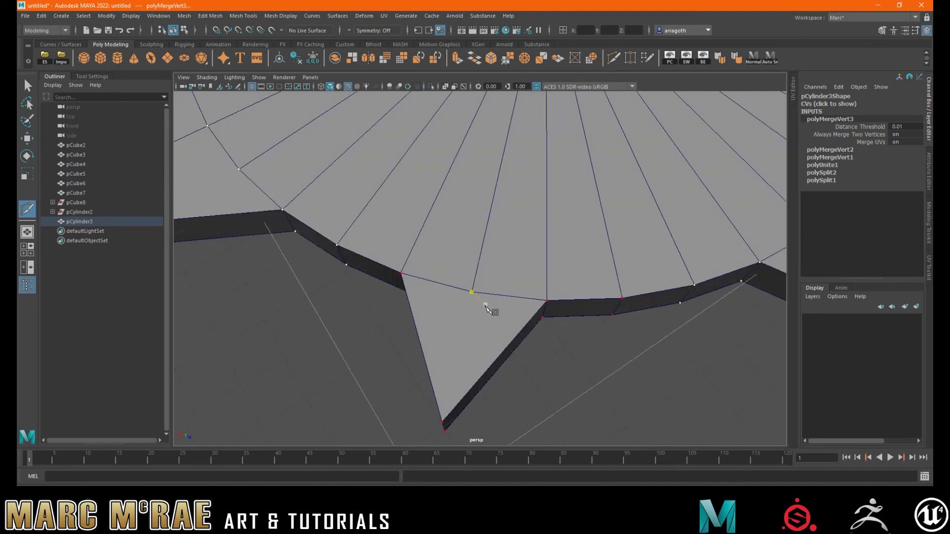
left_click(465, 246)
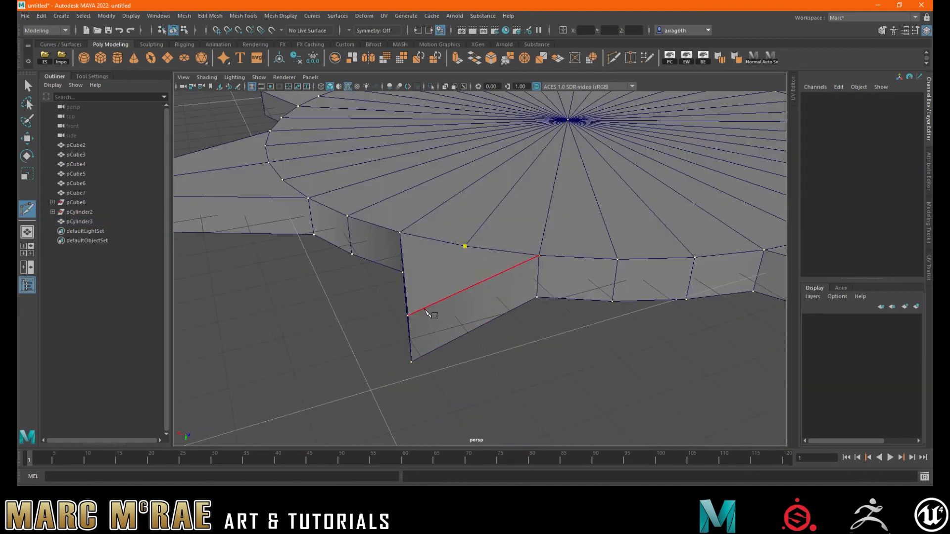
left_click(408, 314)
key("Return")
left_click(411, 362)
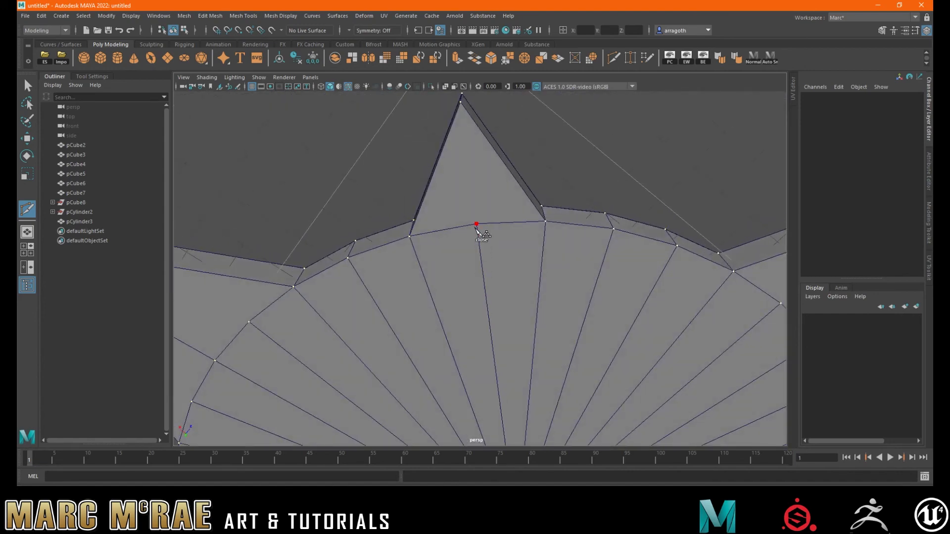
left_click(461, 101)
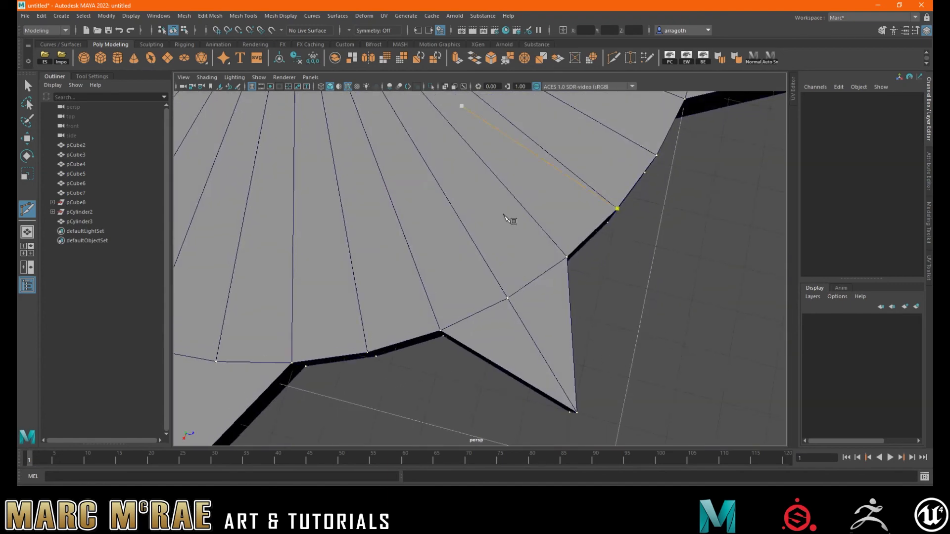
key("q")
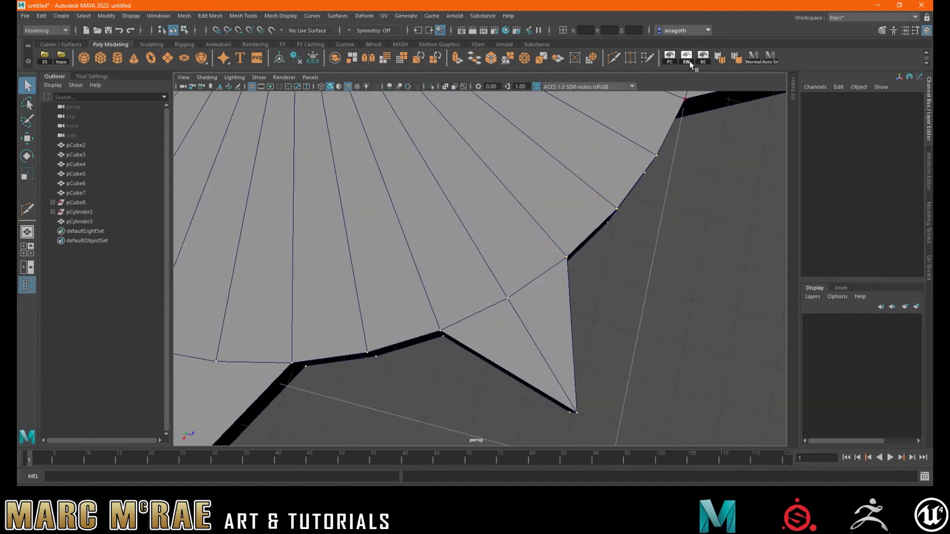
- Return the combined mesh to object mode, delete its history and freeze its transformations
left_click_drag(583, 272, 559, 282, "alt")
middle_click_drag(559, 282, 757, 234, "alt")
right_click_drag(757, 234, 571, 224, "alt")
middle_click_drag(571, 224, 537, 258, "alt")
right_click_drag(533, 256, 573, 226)
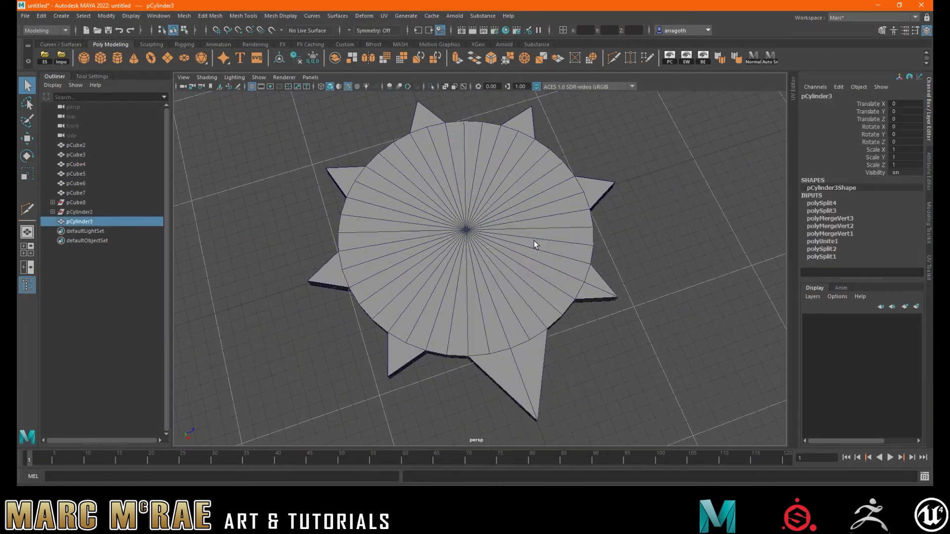
left_click(297, 59)
left_click(313, 58)
- Delete the six separate spike objects pCube2 through pCube7
left_click(88, 188)
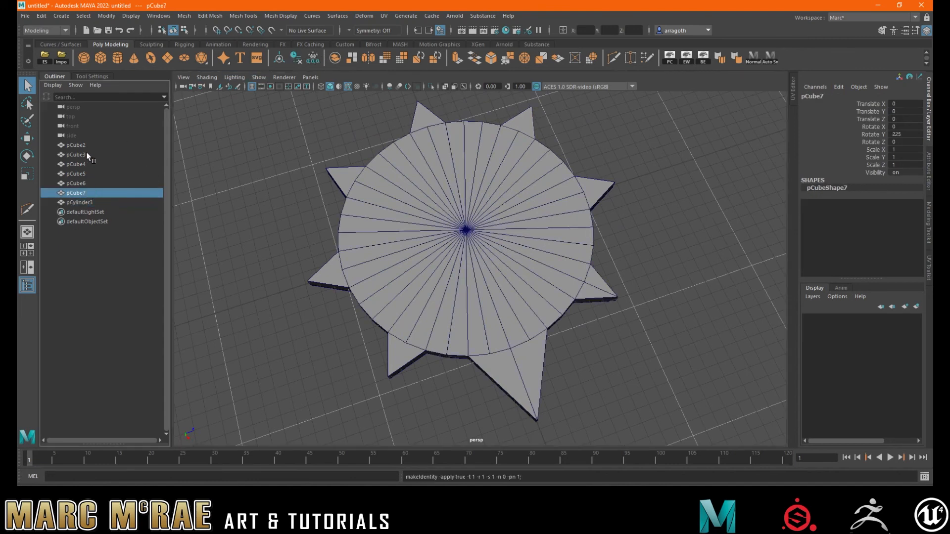
left_click(84, 147, "shift")
key("Delete")
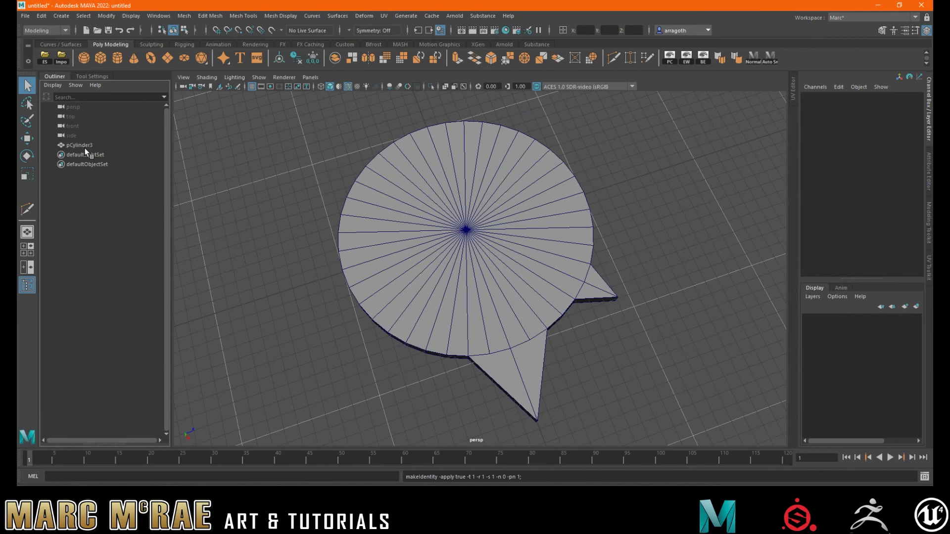
- Delete the cylinder's top cap faces outside the wedge that carries the two merged spikes
left_click_drag(297, 205, 511, 256, "alt")
left_click(387, 229)
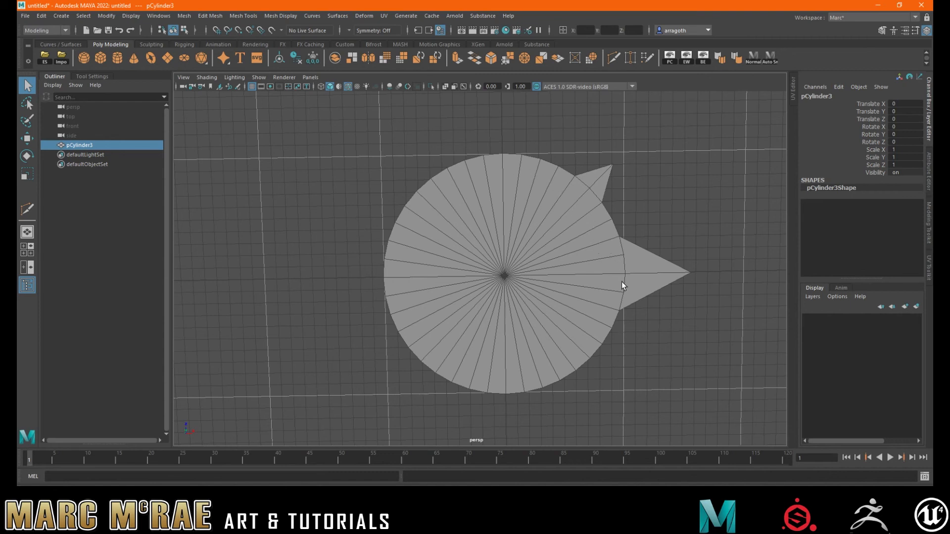
right_click_drag(572, 197, 565, 223)
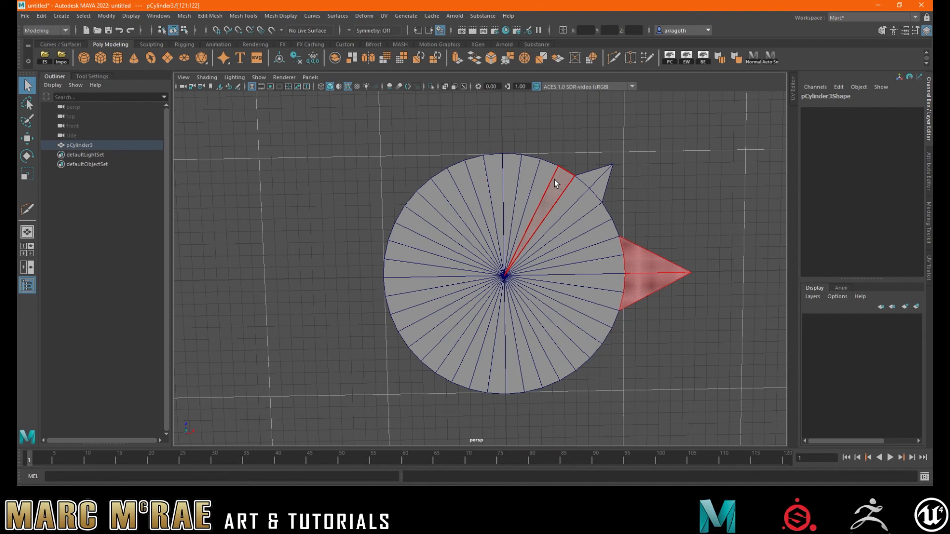
left_click(523, 175)
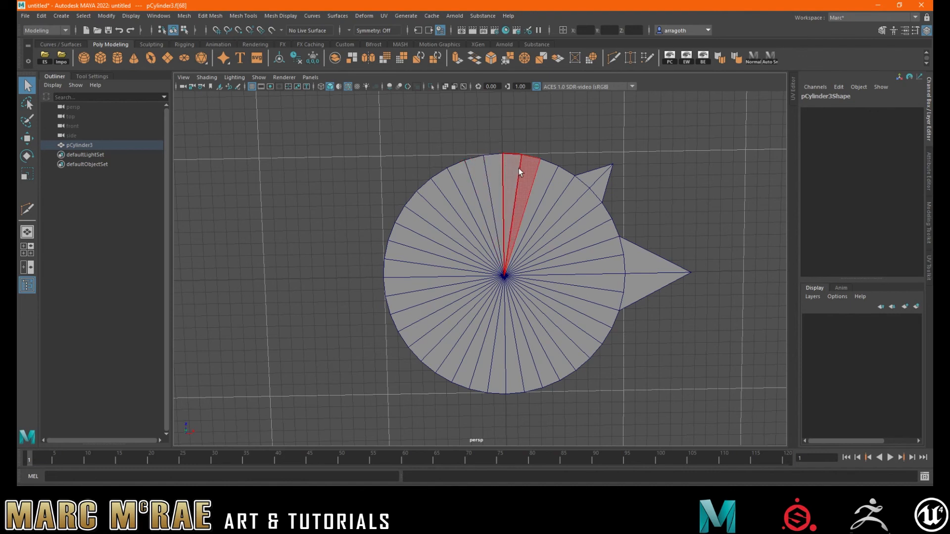
left_click(572, 137)
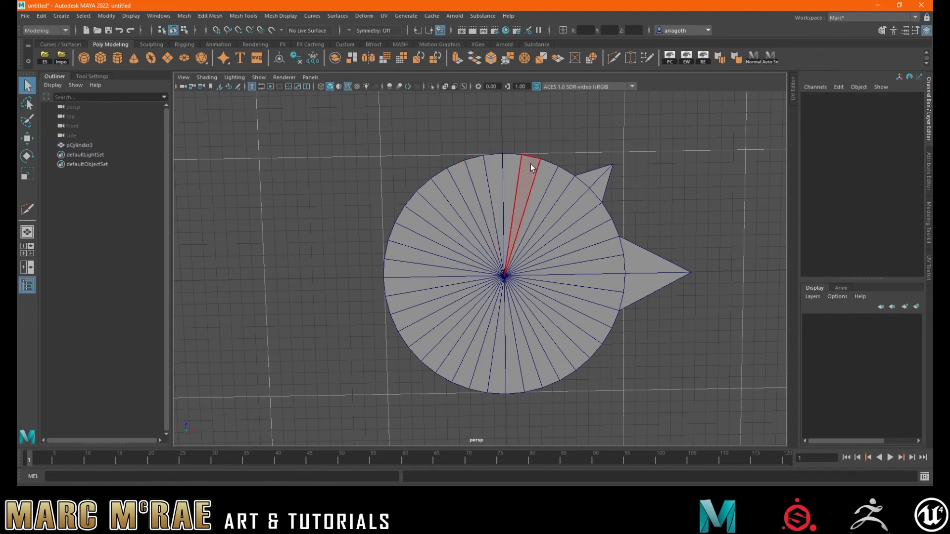
mouse_move(530, 170)
left_mouse_down()
mouse_move(480, 184)
mouse_move(445, 325)
mouse_move(577, 353)
mouse_move(613, 310)
left_mouse_up()
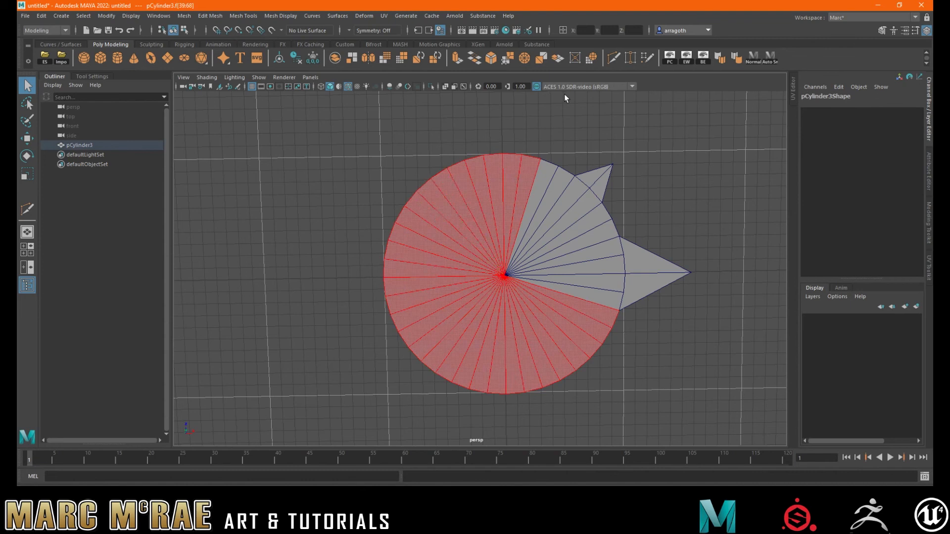
key("Delete")
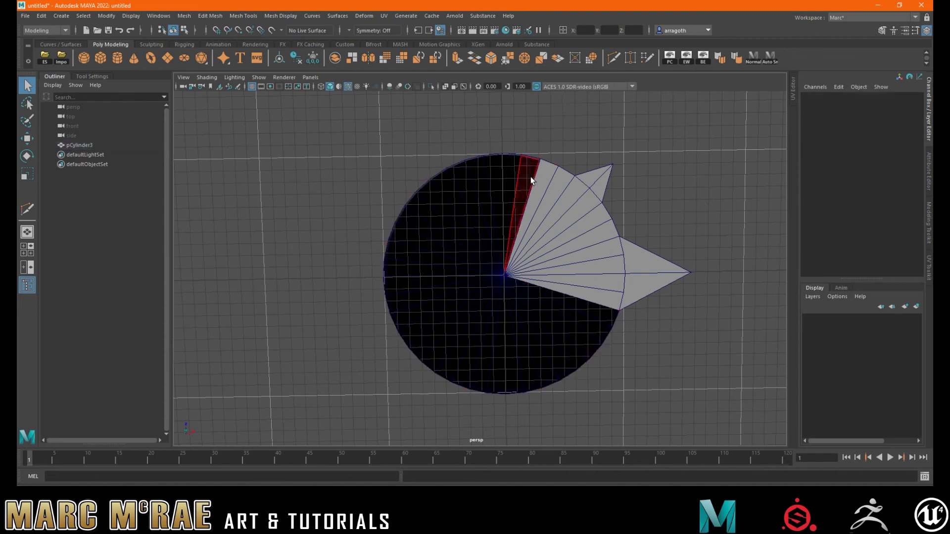
- Delete the bottom cap and rim side faces outside the two-spike wedge, and return to object mode
mouse_move(527, 177)
left_mouse_down()
mouse_move(445, 259)
mouse_move(564, 313)
mouse_move(575, 306)
mouse_move(452, 314)
mouse_move(424, 254)
mouse_move(426, 246)
mouse_move(432, 267)
mouse_move(453, 239)
left_mouse_up()
key("Delete")
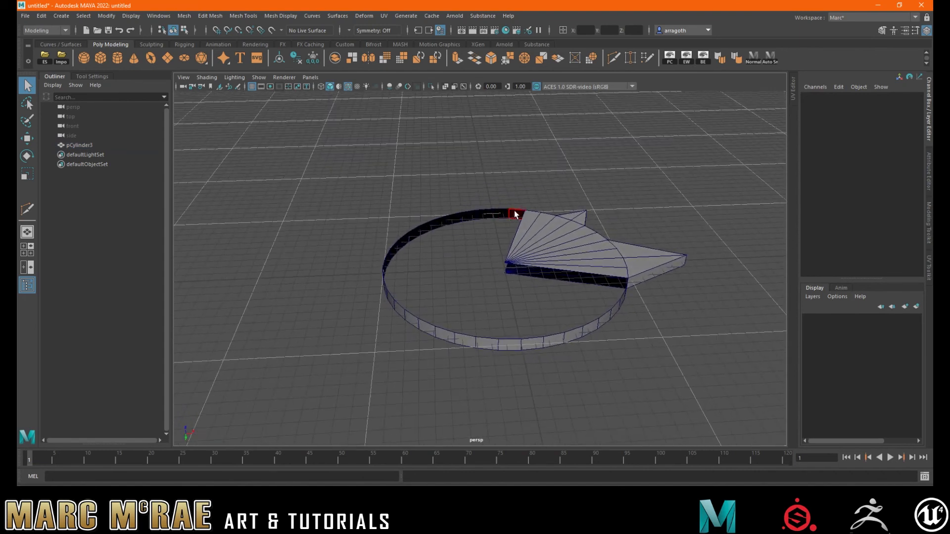
mouse_move(518, 215)
left_mouse_down()
mouse_move(476, 214)
mouse_move(384, 271)
mouse_move(422, 324)
mouse_move(559, 335)
mouse_move(627, 291)
mouse_move(608, 278)
mouse_move(617, 340)
mouse_move(561, 346)
mouse_move(583, 325)
mouse_move(502, 332)
mouse_move(494, 294)
left_mouse_up()
key("Delete")
right_click_drag(494, 294, 567, 218)
left_click_drag(494, 250, 462, 277, "alt")
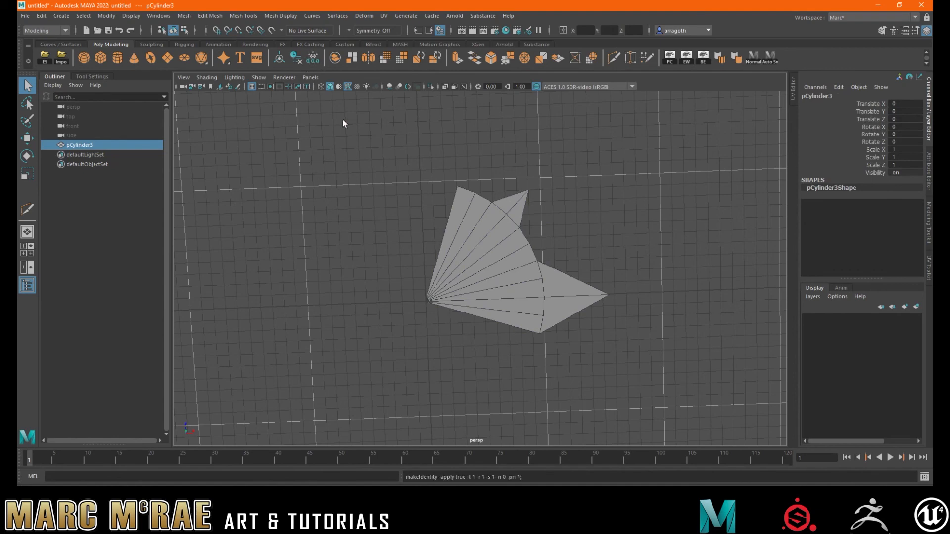
- Snap the wedge's pivot to its pointed inner vertex at the centre of the former cylinder
left_click_drag(396, 196, 473, 285, "alt")
key("w")
middle_click_drag(473, 285, 480, 204, "alt")
right_click_drag(479, 204, 557, 212, "alt")
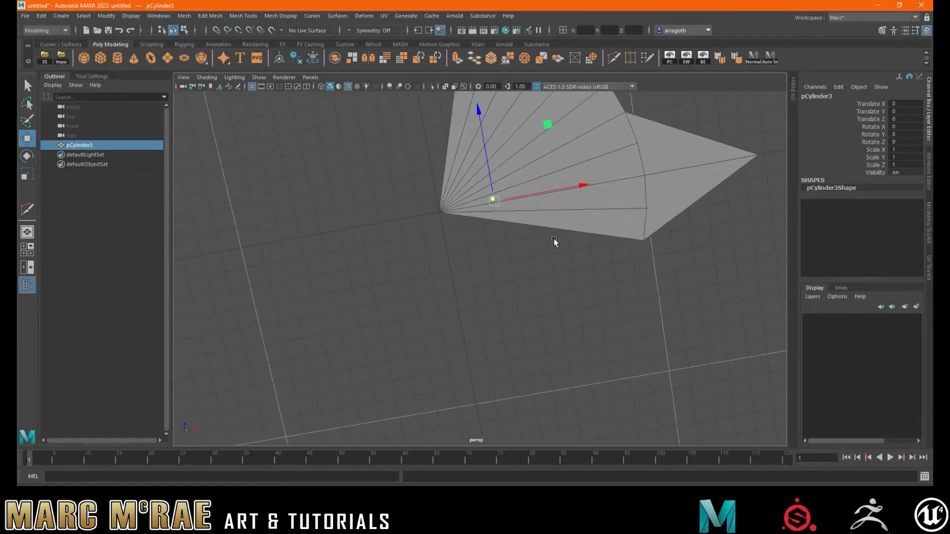
middle_click_drag(557, 213, 548, 288, "alt")
key("d")
key("v")
left_click_drag(491, 283, 434, 297)
left_click_drag(462, 349, 445, 292, "alt")
left_click_drag(547, 275, 470, 312, "alt")
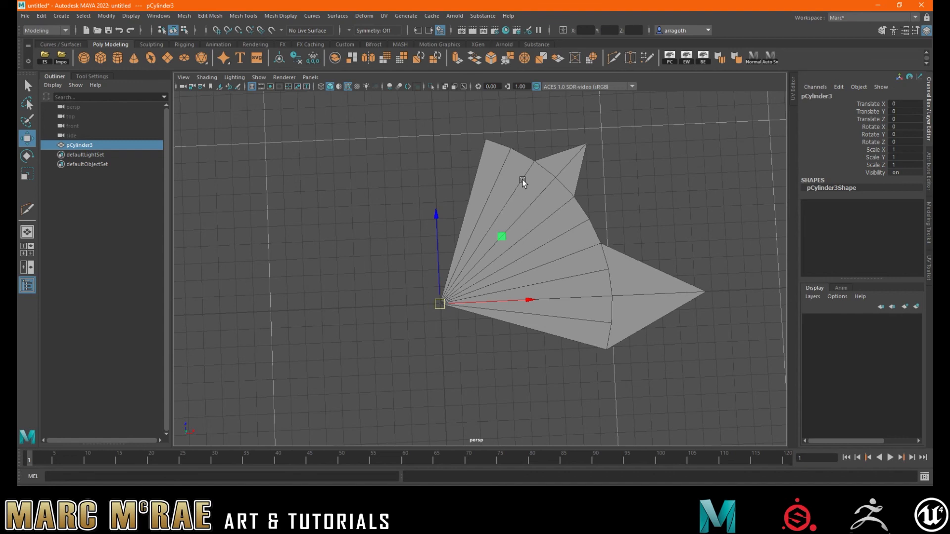
- Make three rotated copies of the wedge around the Y axis in 90-degree increments to complete the eight-spiked disc
key("e")
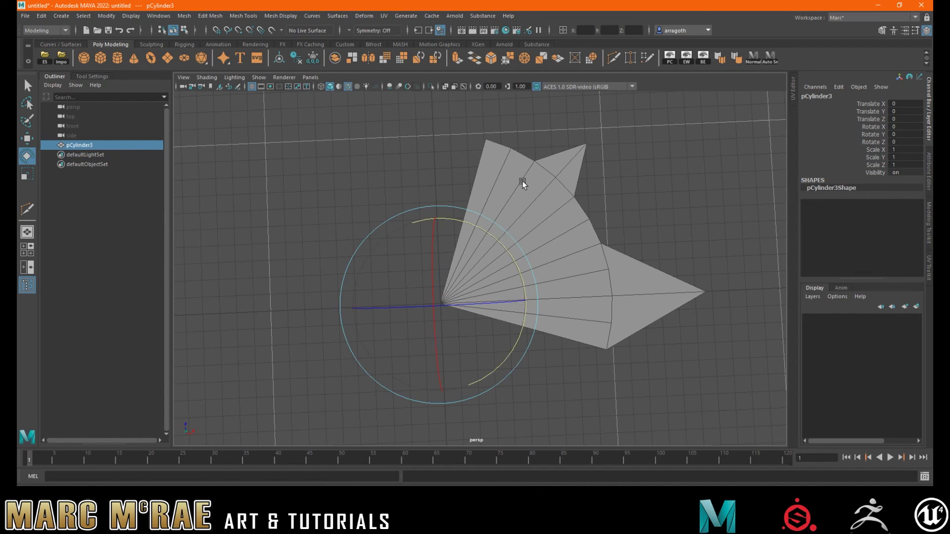
mouse_move(471, 218)
left_mouse_down("shift")
mouse_move(400, 218)
mouse_move(408, 219)
mouse_move(391, 235)
mouse_move(374, 280)
mouse_move(374, 272)
mouse_move(354, 277)
mouse_move(361, 299)
left_mouse_up("shift")
key("ctrl+z")
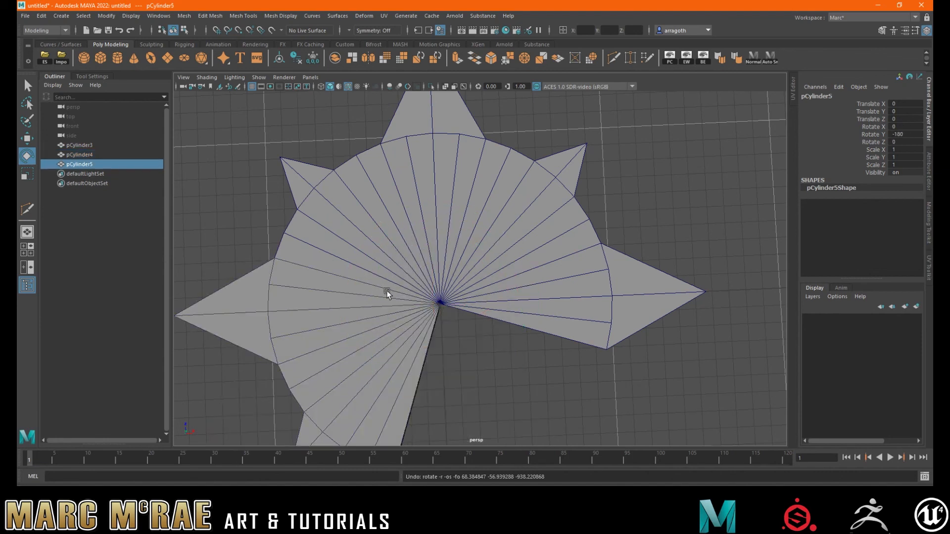
scroll(456, 288, "down", 5)
left_click(509, 272)
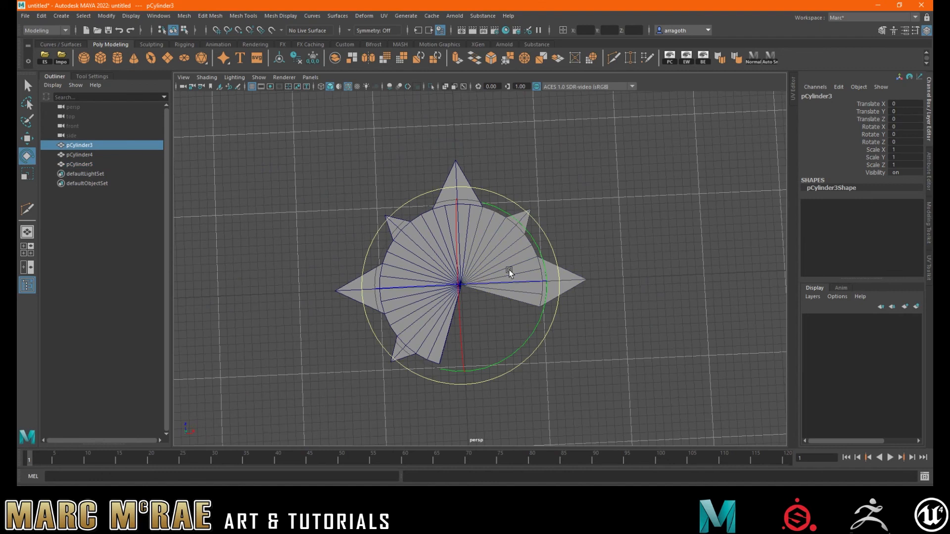
mouse_move(532, 328)
left_mouse_down("shift")
mouse_move(526, 343)
mouse_move(465, 377)
left_mouse_up("shift")
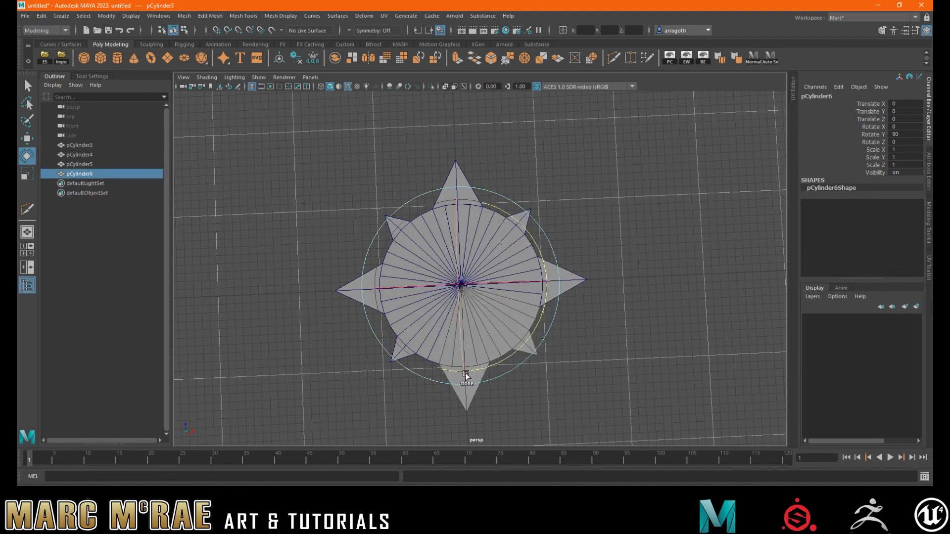
left_click(629, 343)
- Combine the four wedges pCylinder3 through pCylinder6 into one mesh and select it in object mode
left_click_drag(288, 141, 621, 413)
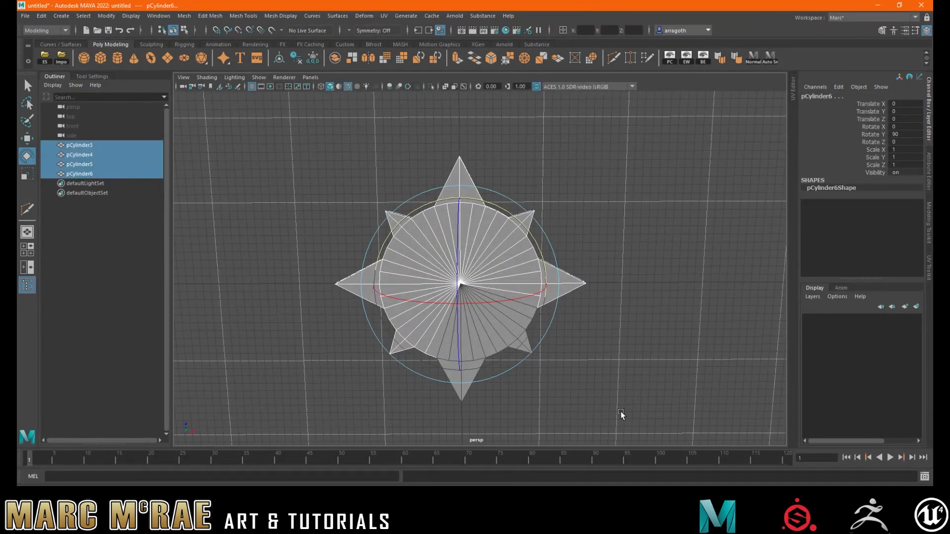
left_click_drag(628, 360, 583, 330, "alt")
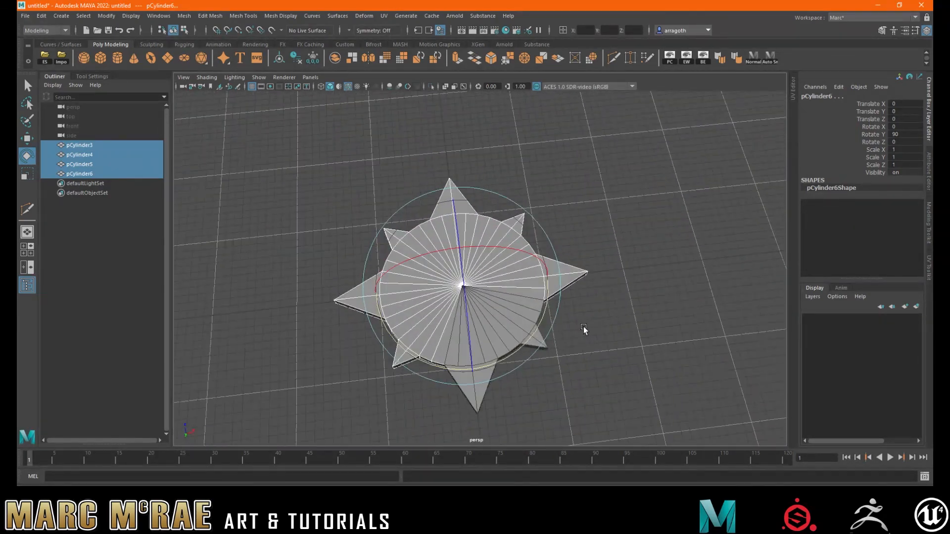
middle_click_drag(583, 329, 581, 292, "alt")
right_click_drag(565, 267, 543, 256, "alt")
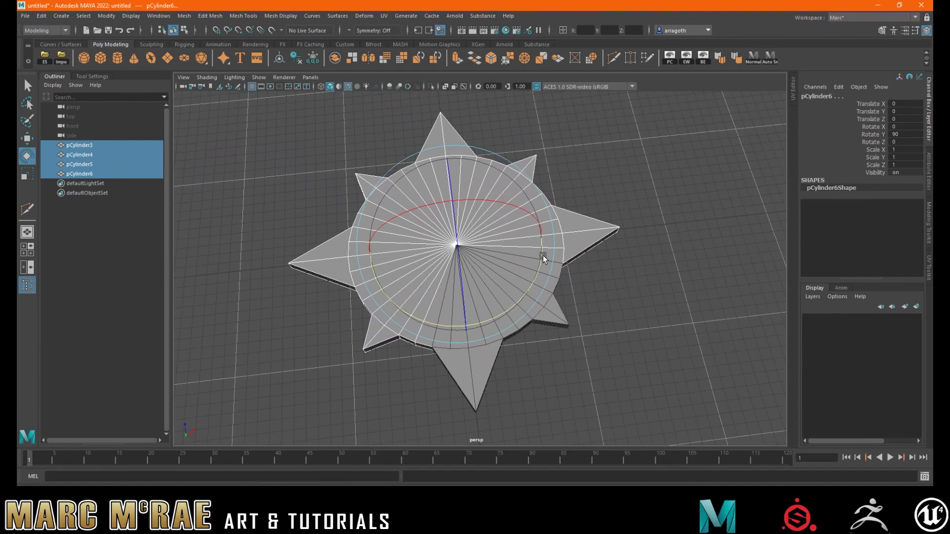
left_click(313, 154)
left_click(457, 224)
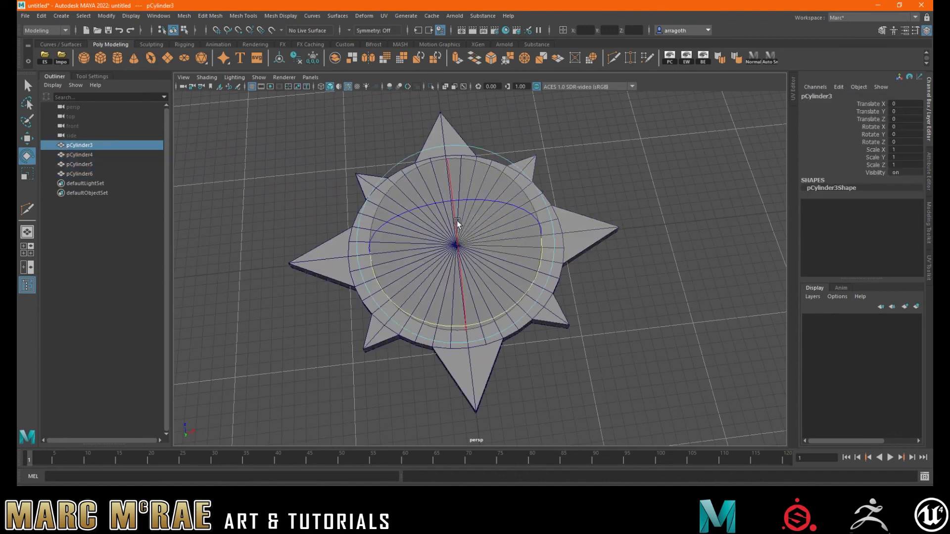
left_click(88, 174, "shift")
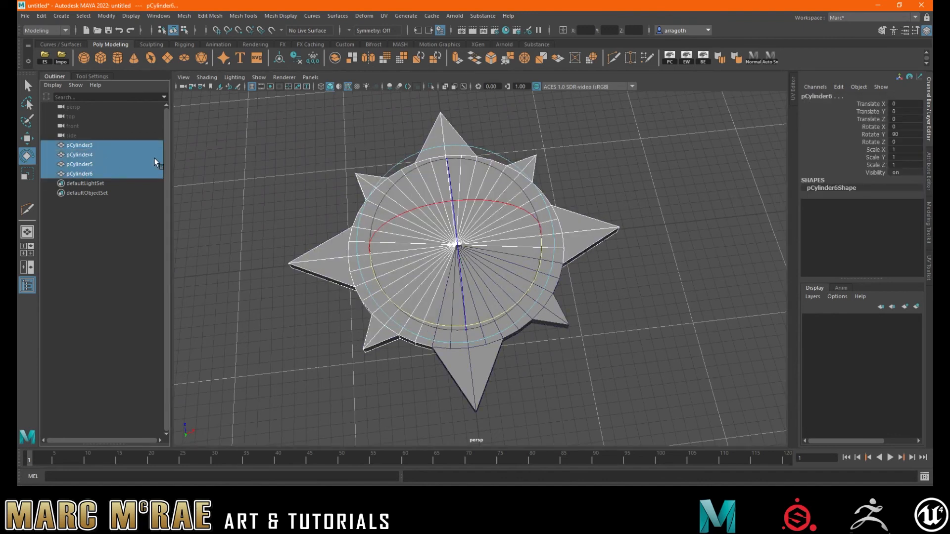
left_click(330, 61)
right_click_drag(416, 224, 463, 209)
left_click(423, 222)
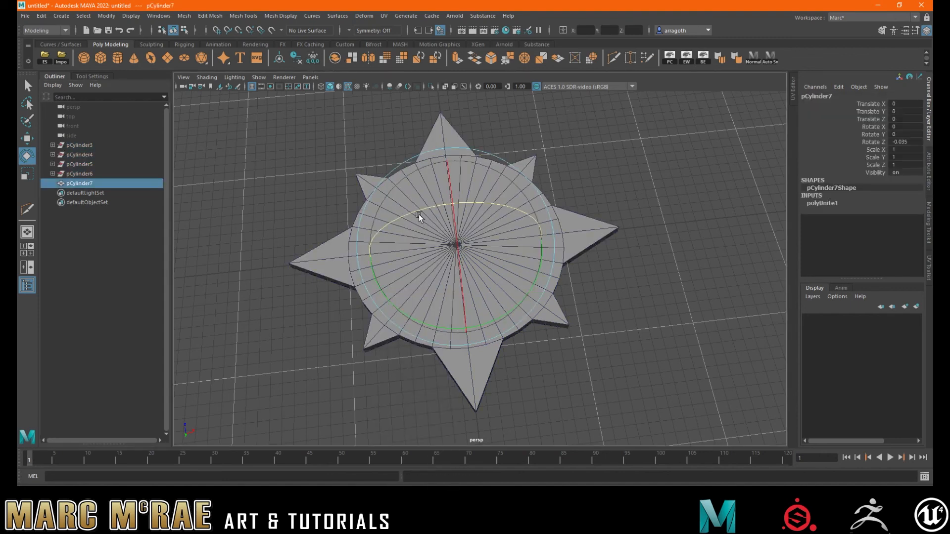
- Delete the combined spiked disc's construction history and freeze its transformations
left_click(296, 58)
left_click(313, 58)
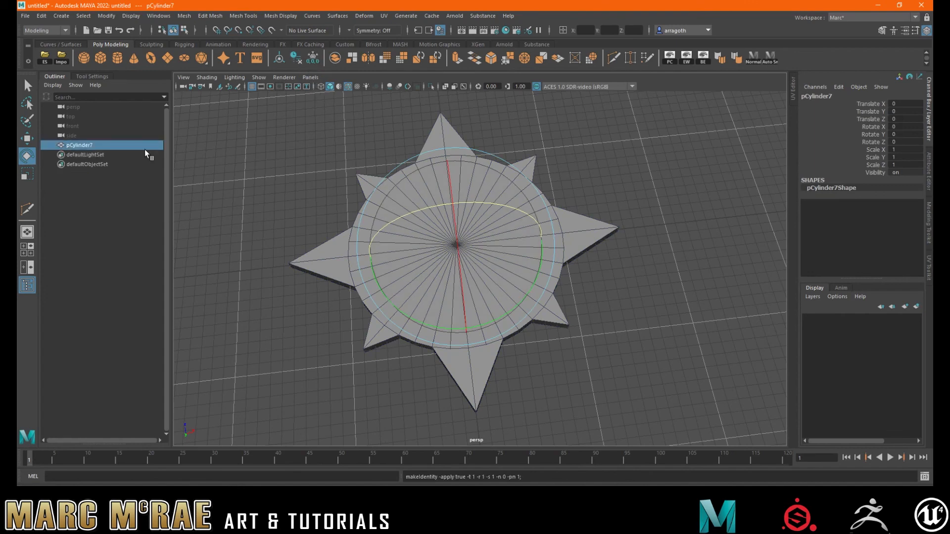
- Merge all overlapping vertices of the spiked disc with a 0.01 distance threshold and clear the vertex selection
left_click_drag(578, 186, 603, 193, "alt")
left_click_drag(388, 206, 448, 234, "alt")
right_click_drag(448, 233, 398, 229)
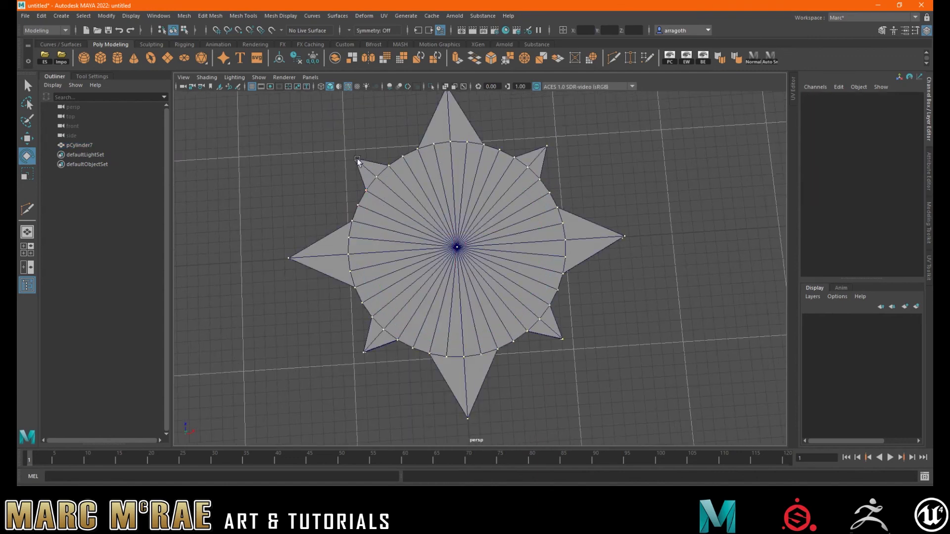
scroll(437, 153, "down", 3)
left_click_drag(312, 138, 644, 381)
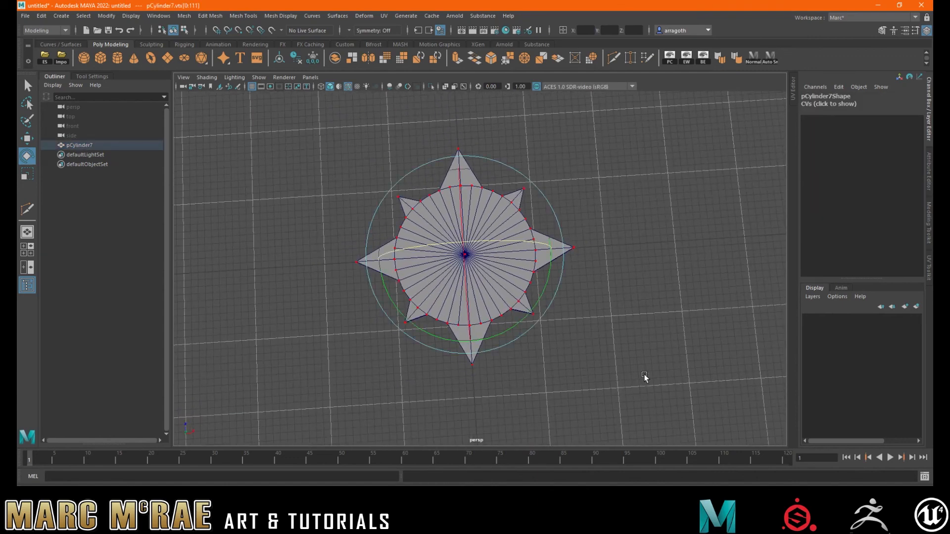
left_click(507, 58)
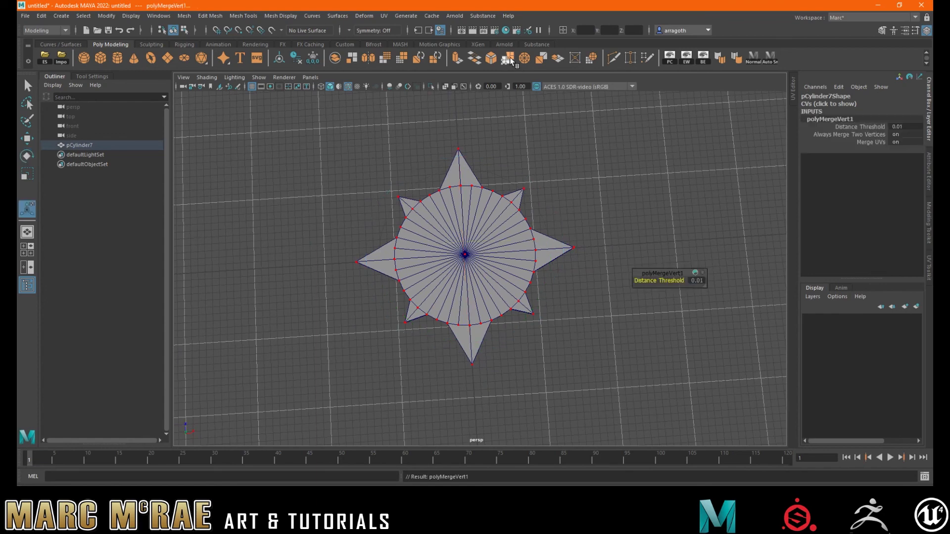
scroll(564, 198, "up", 10)
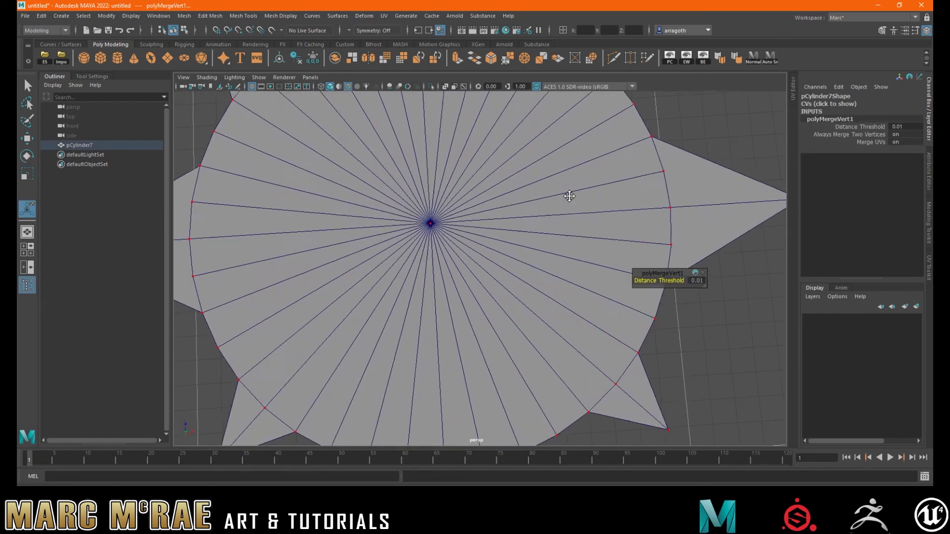
scroll(535, 242, "down", 5)
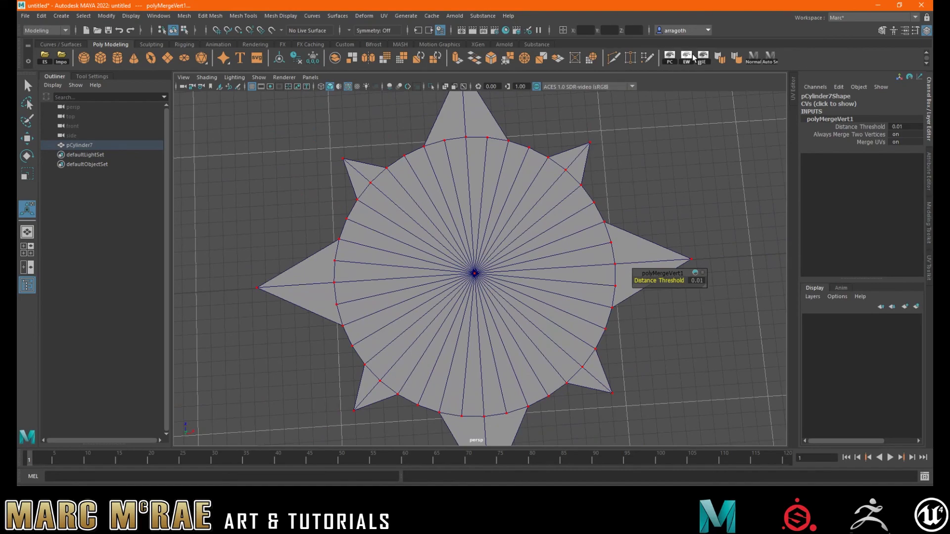
left_click(707, 124)
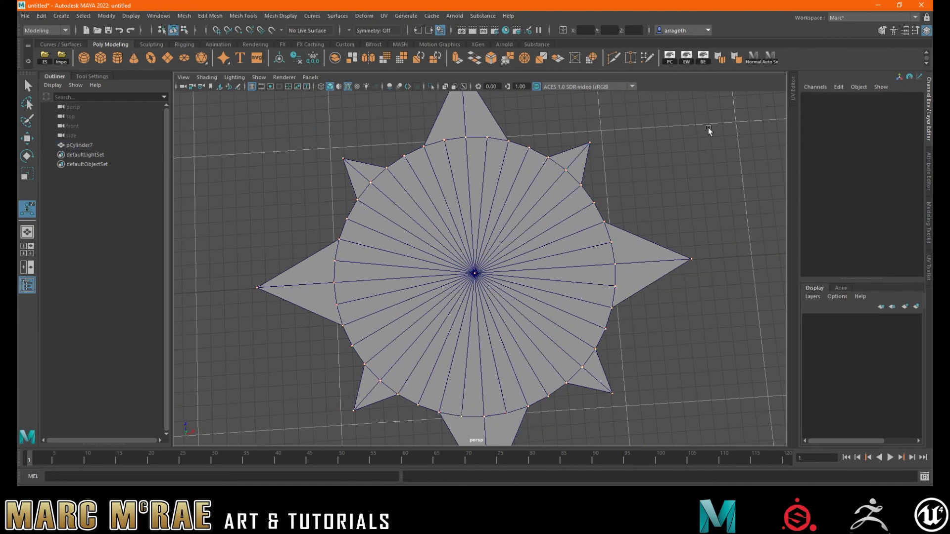
- Check the merged vertex at the disc's centre and leave vertex editing for object mode
left_click_drag(566, 249, 390, 265, "alt")
left_click(471, 229)
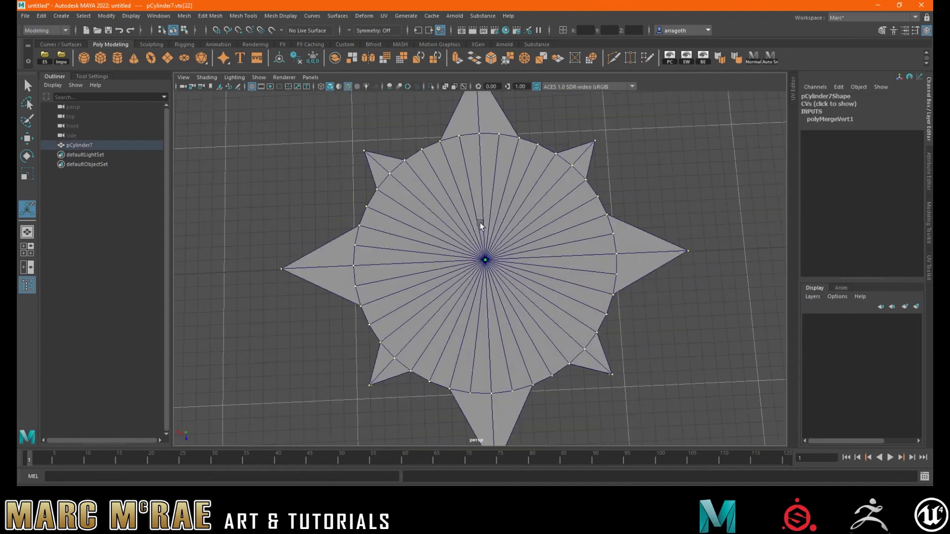
left_click_drag(477, 226, 485, 251, "alt")
right_click_drag(505, 243, 551, 230)
left_click_drag(625, 214, 431, 269, "alt")
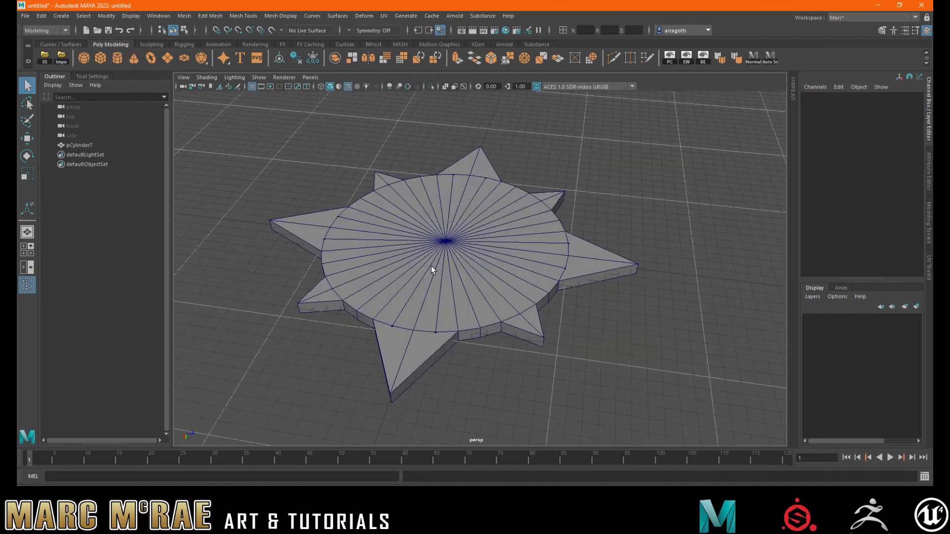